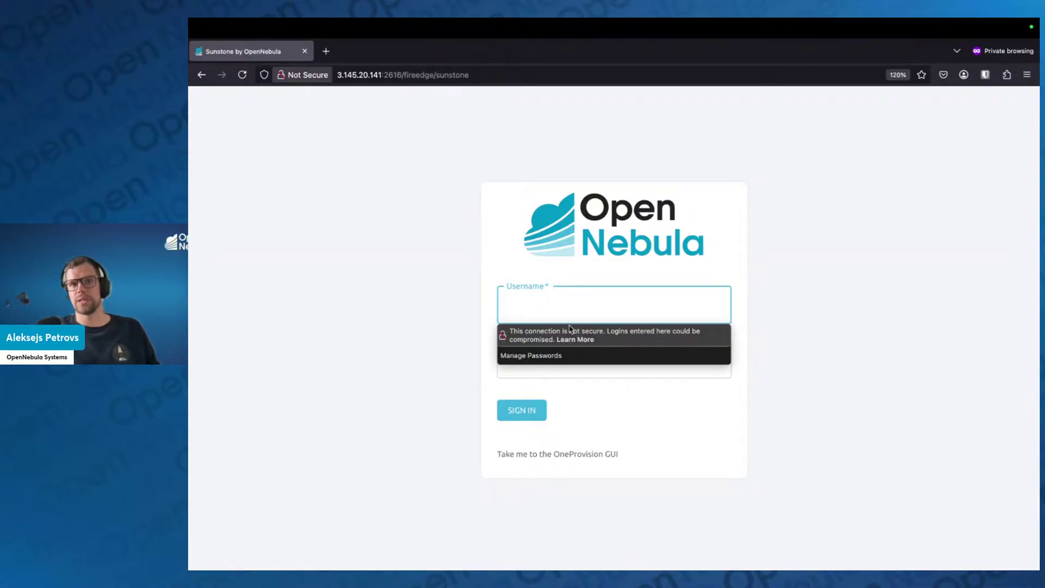
# Switch from the Sunstone login page over to the terminal's desktop space
pyautogui.hotkey('ctrl', 'Right')
pyautogui.hotkey('ctrl', 'Right')
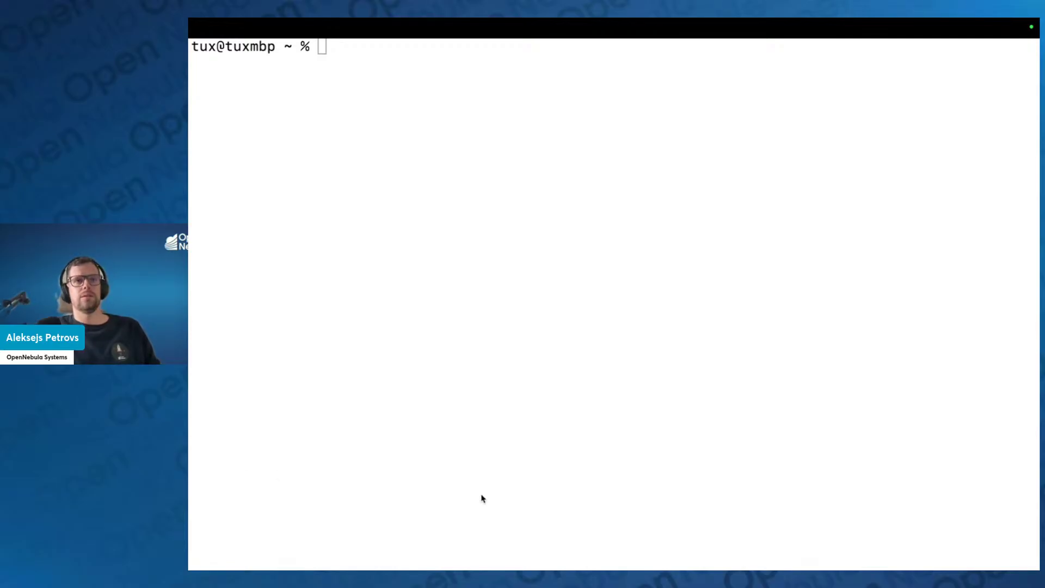
# Focus the empty terminal window
pyautogui.click(475, 466)
pyautogui.write('ssh ')
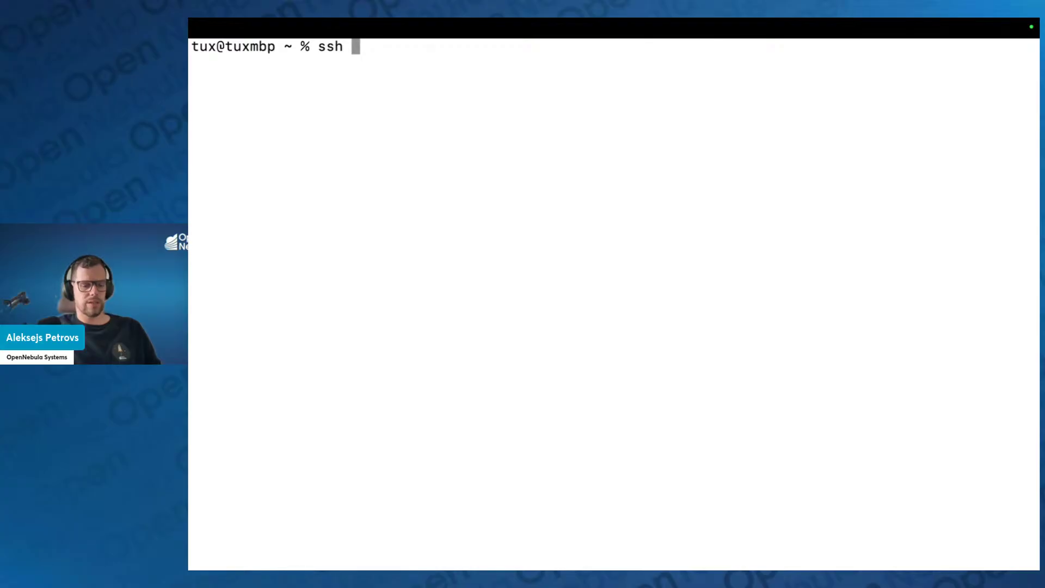
pyautogui.write('-i')
pyautogui.press('super+Tab')
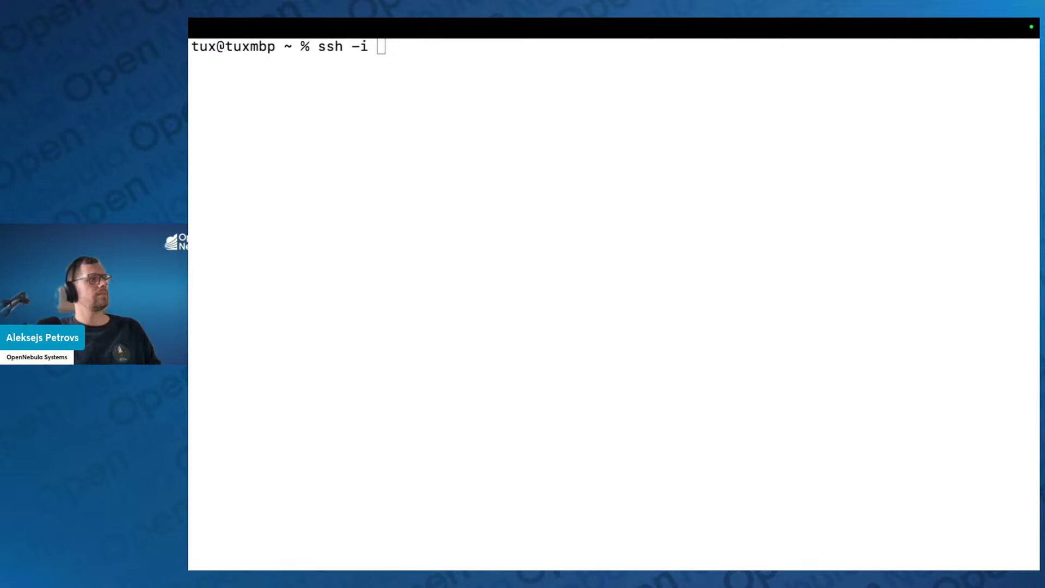
pyautogui.click(416, 290)
pyautogui.write('/Users/tux/Documents/DEV/GIT/repos/open_nebula/aws_deployment/pki/id_rsa')
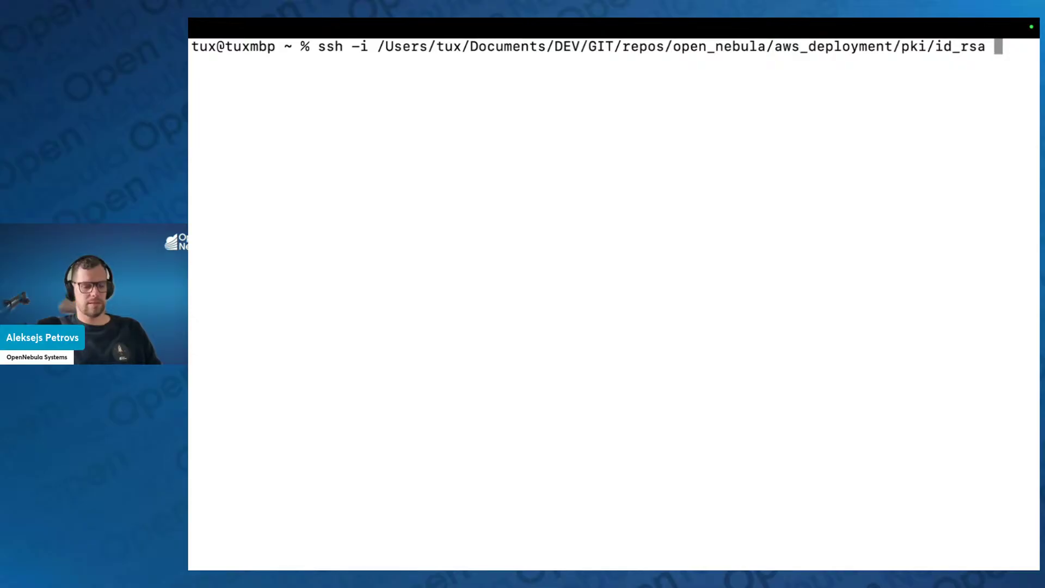
pyautogui.write('ubuntu@')
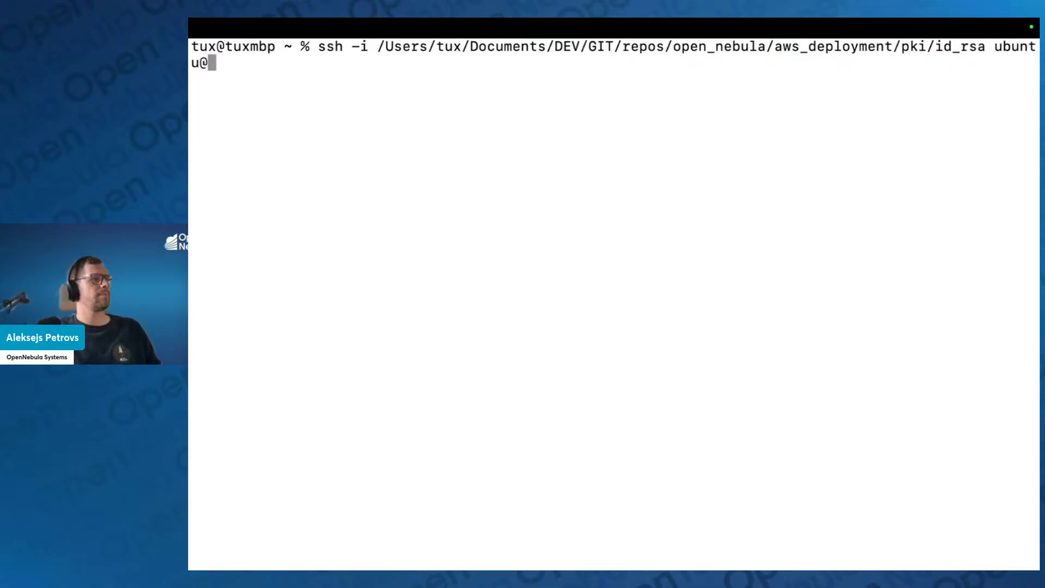
pyautogui.press('super+Tab')
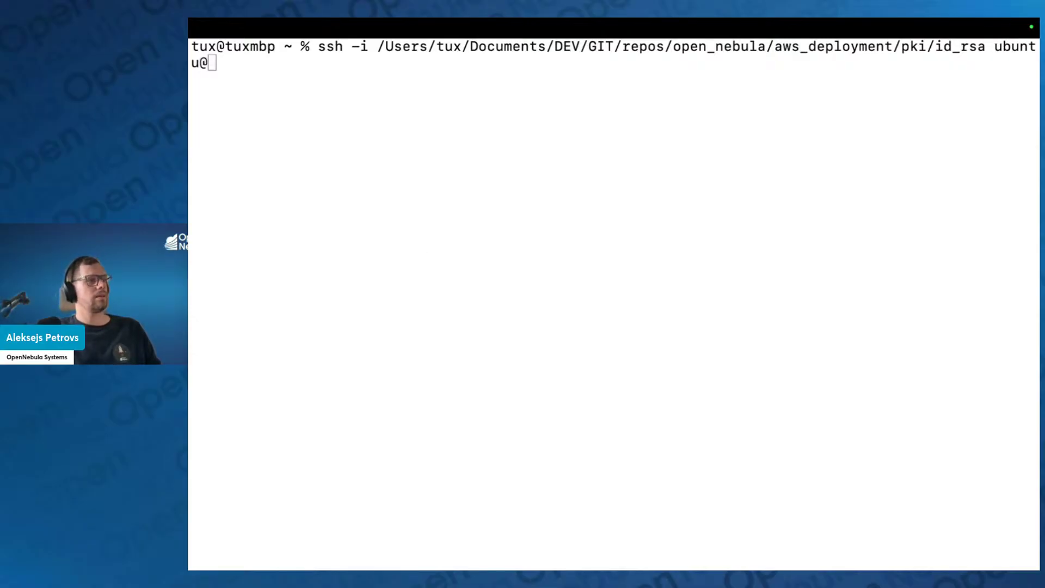
pyautogui.click(521, 401)
pyautogui.write('3.145.20.141')
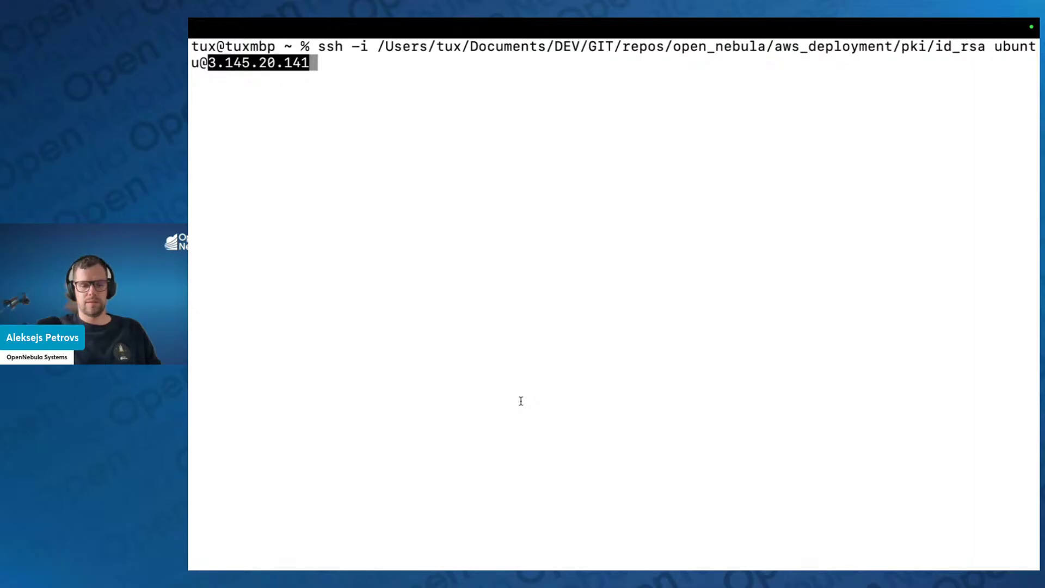
pyautogui.press('Return')
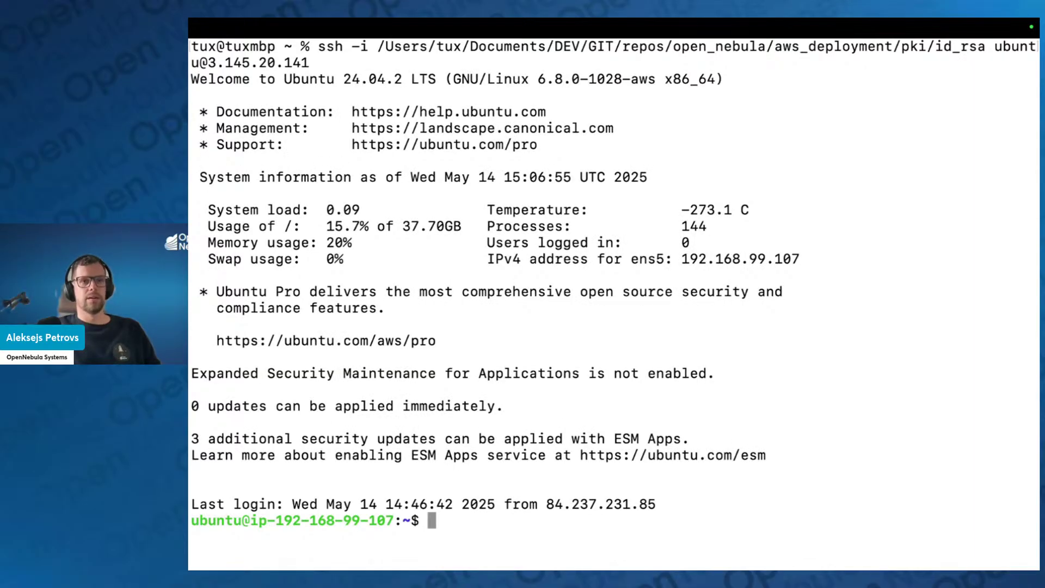
# Become root, switch to oneadmin, and print /var/lib/one/.one/one_auth
pyautogui.hotkey('ctrl', 'l')
pyautogui.write('sudo su')
pyautogui.press('Return')
pyautogui.write('su')
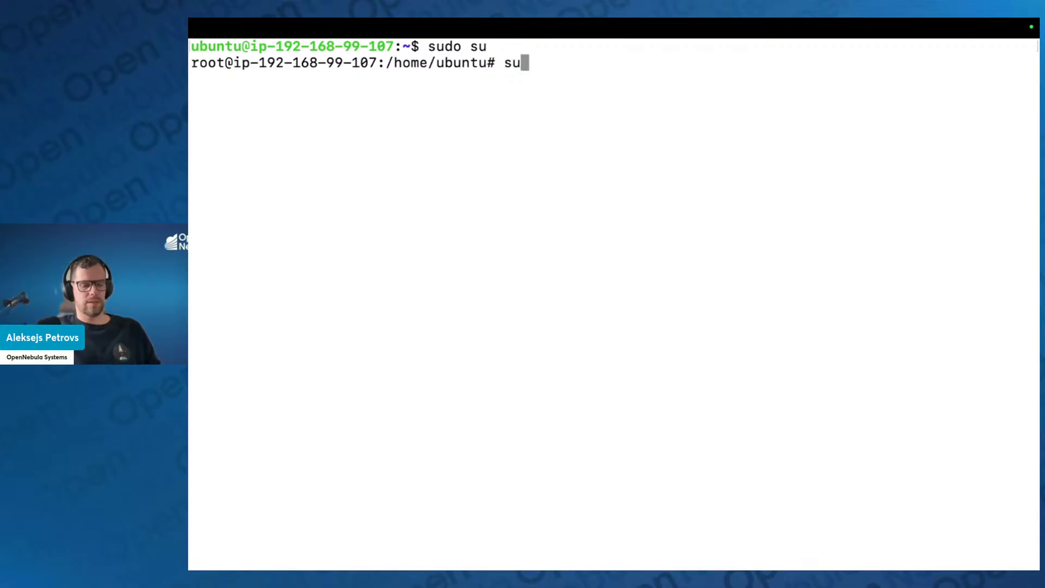
pyautogui.write('do -i -u oneadmin')
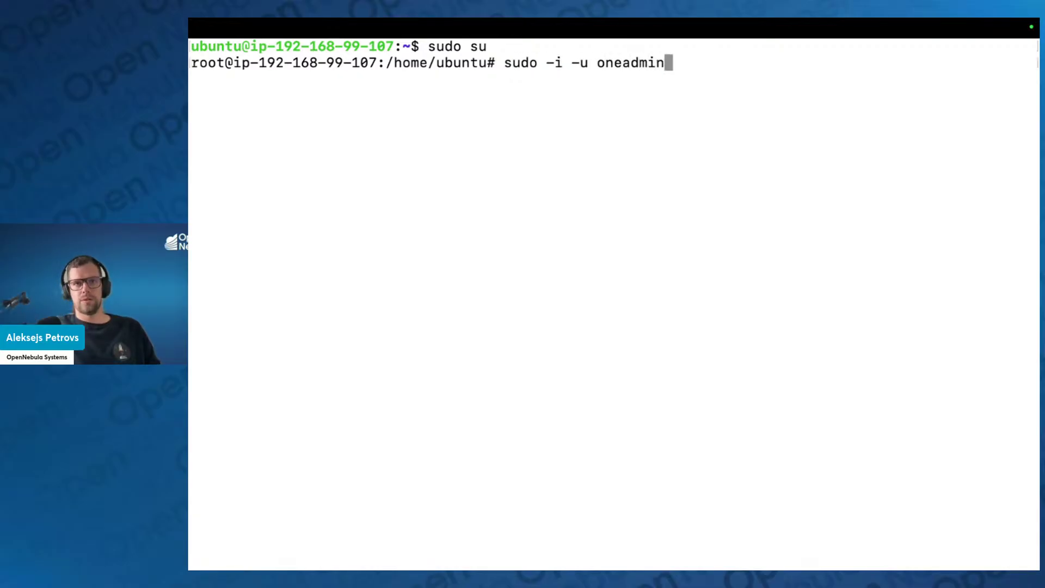
pyautogui.press('Return')
pyautogui.hotkey('ctrl', 'l')
pyautogui.write('cat ')
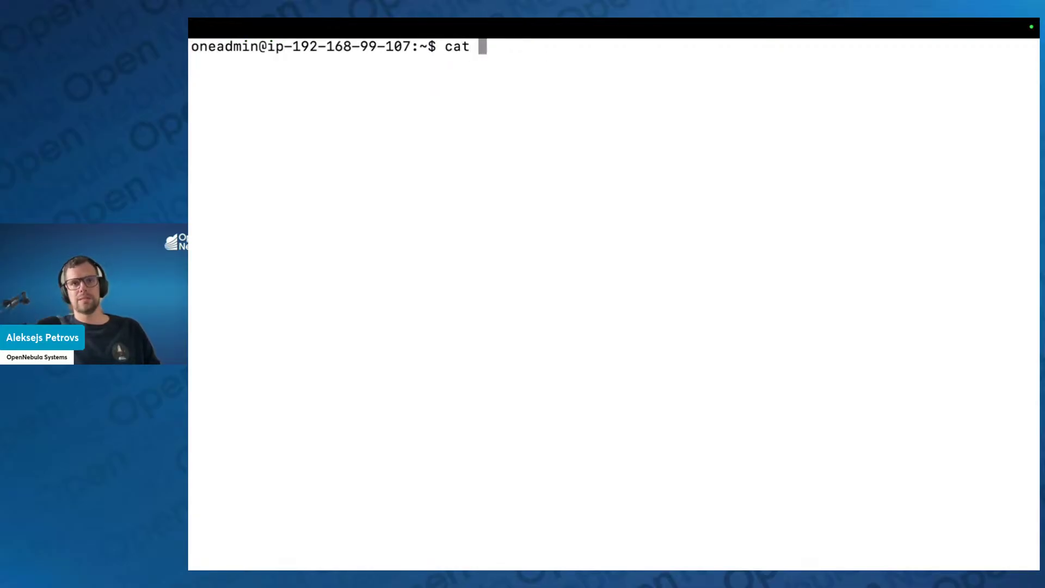
pyautogui.write('/var/lib/')
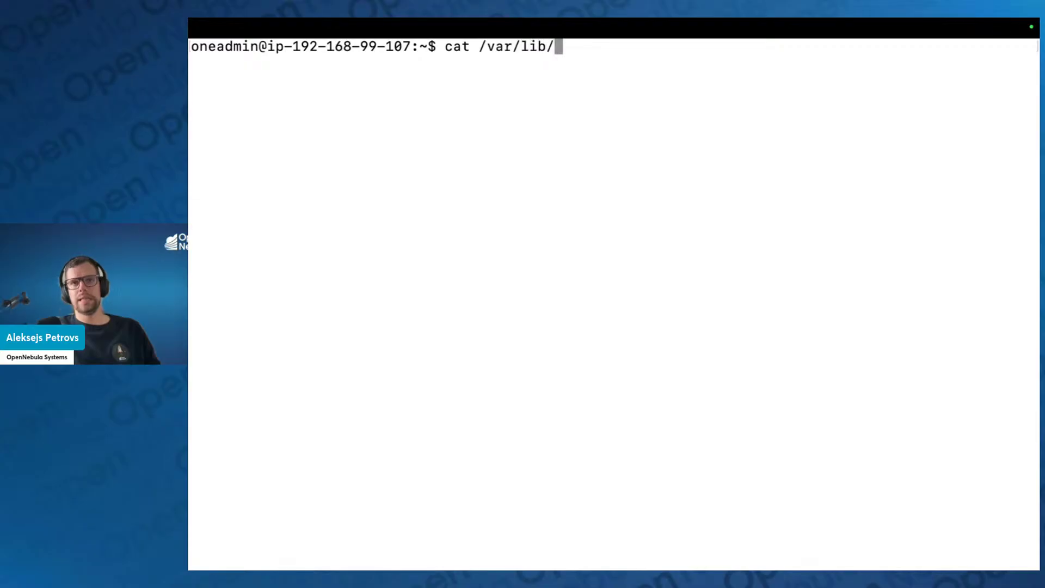
pyautogui.write('one/.one/')
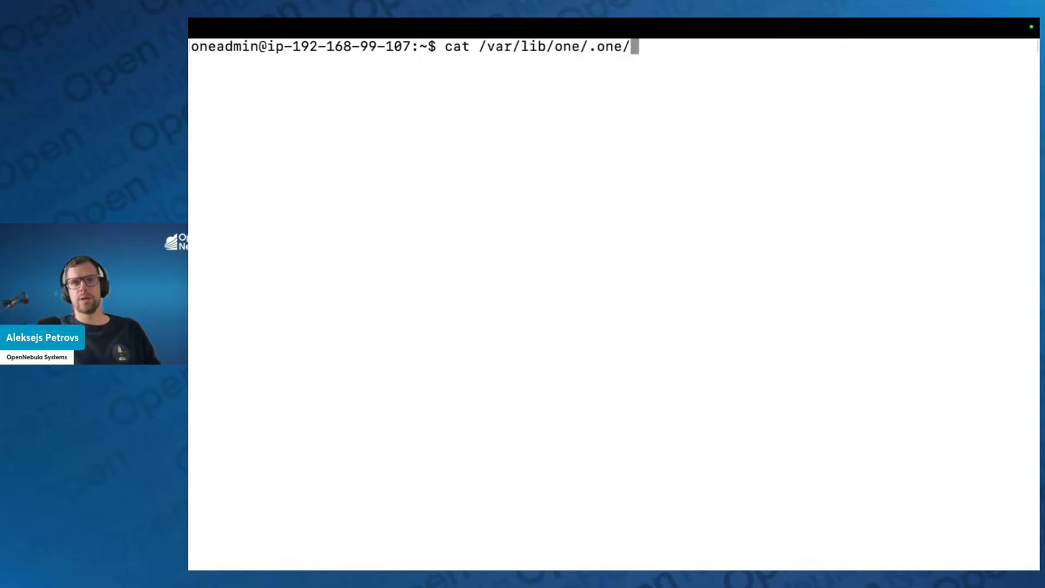
pyautogui.write('one_auth')
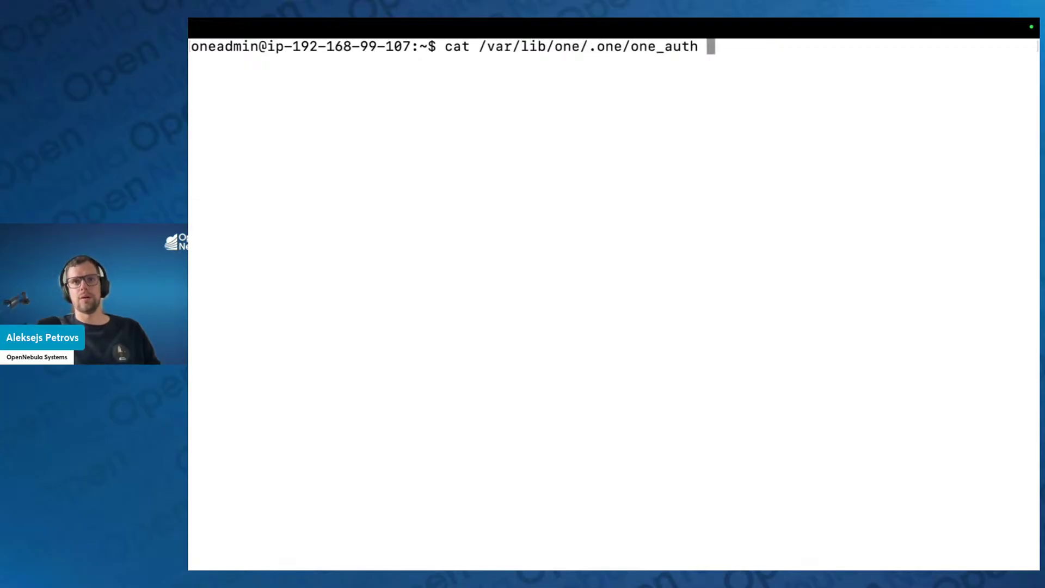
pyautogui.press('Return')
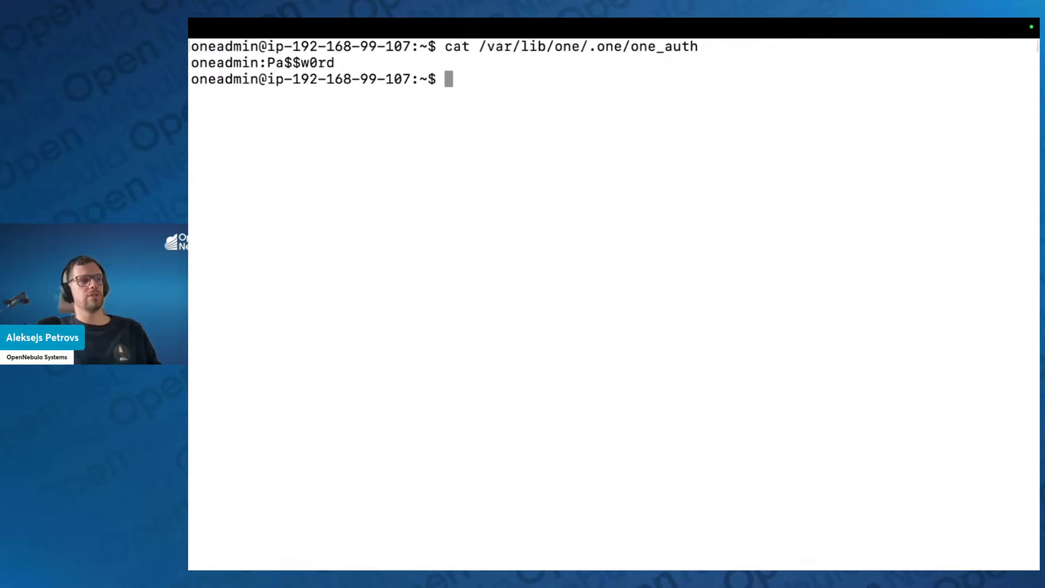
pyautogui.hotkey('ctrl', 'Left')
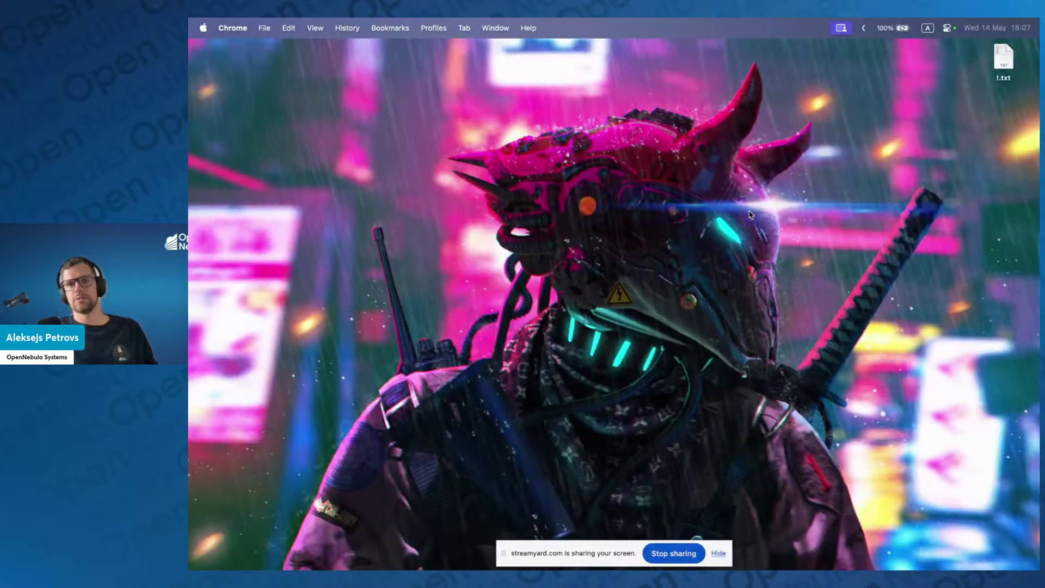
# Return from the terminal to the browser showing the Sunstone login page for 3.145.20.141
pyautogui.hotkey('ctrl', 'Right')
pyautogui.hotkey('ctrl', 'Right')
pyautogui.hotkey('ctrl', 'Right')
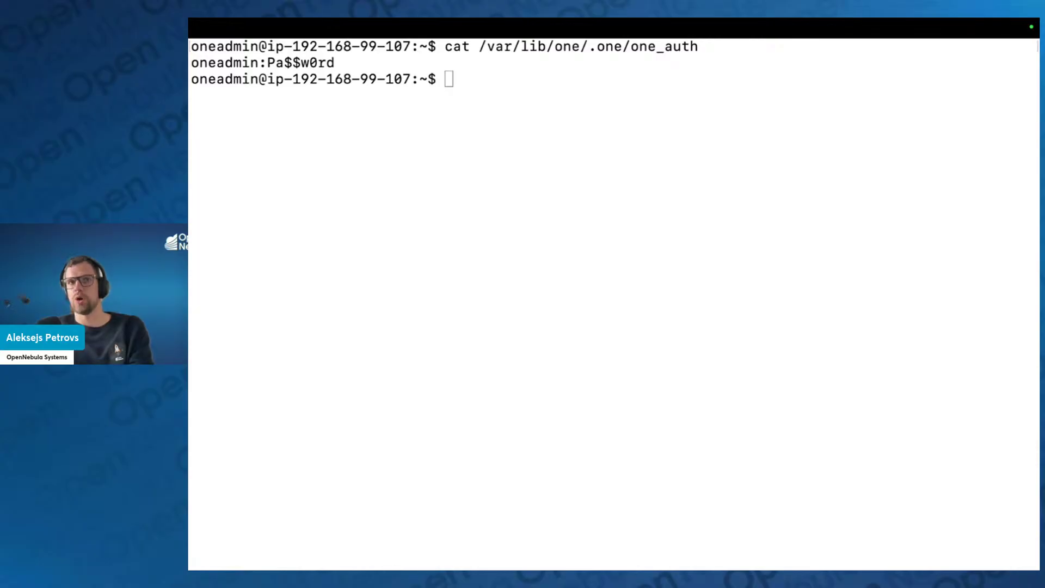
pyautogui.click(558, 313)
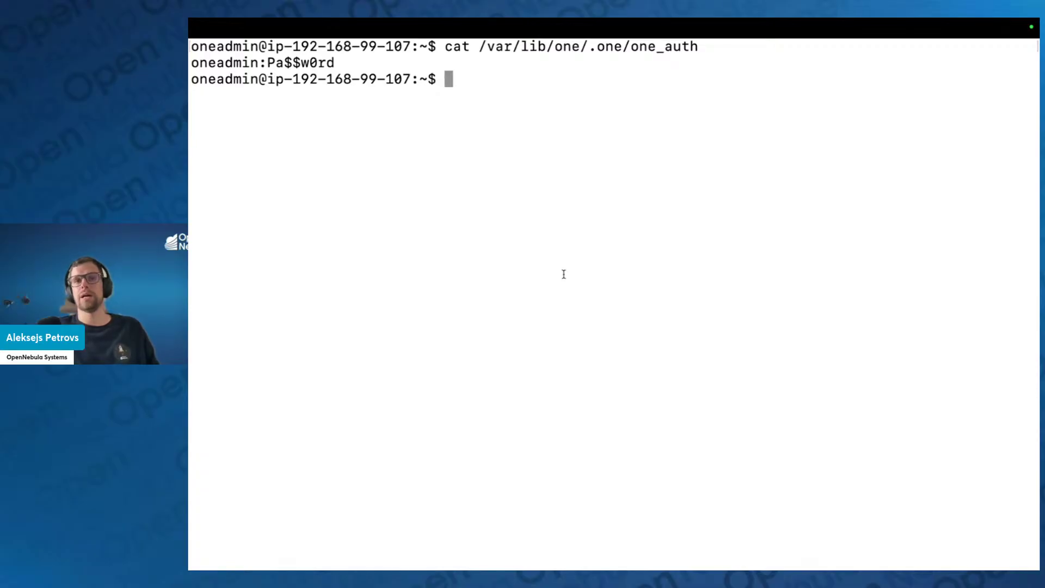
pyautogui.hotkey('ctrl', 'Right')
pyautogui.hotkey('ctrl', 'Left')
pyautogui.hotkey('ctrl', 'Left')
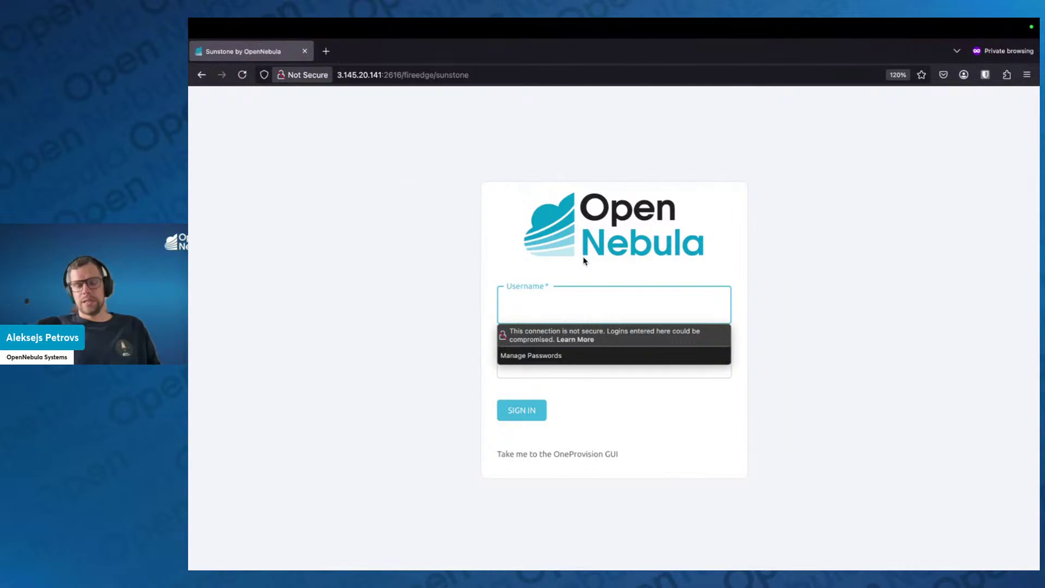
# Sign in with username oneadmin and the password from one_auth
pyautogui.write('oneadmin')
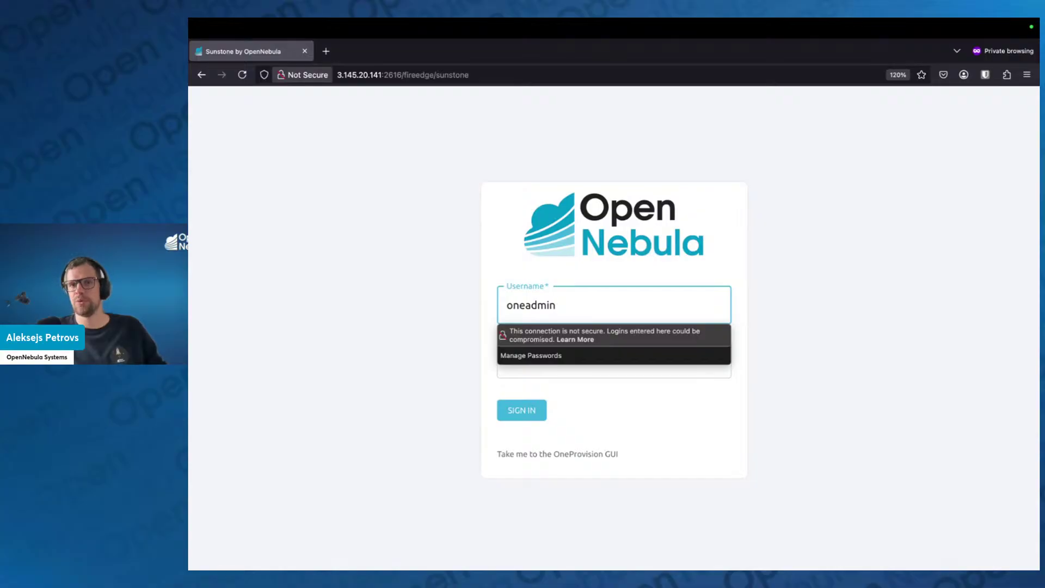
pyautogui.click(599, 359)
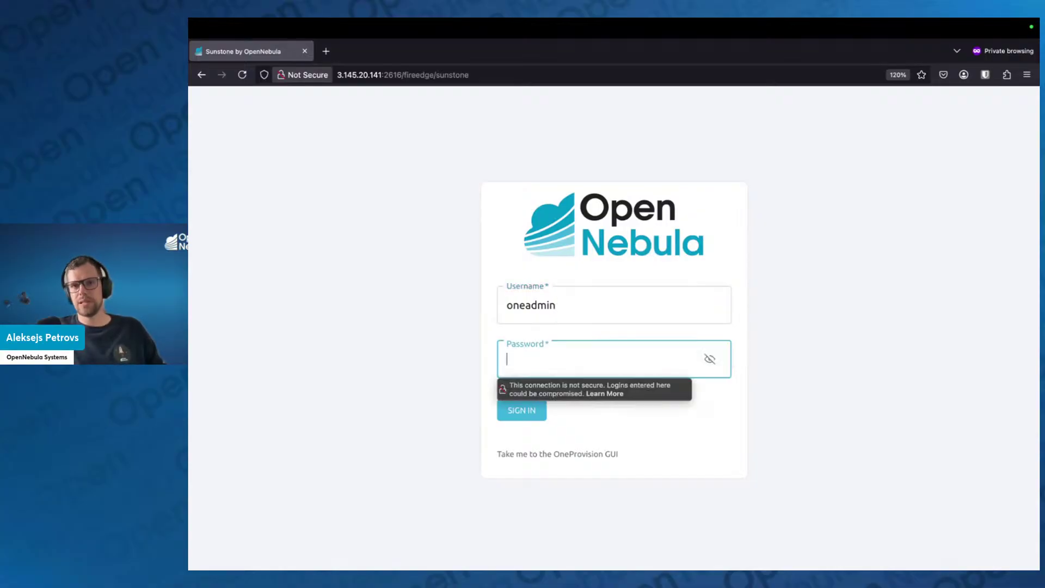
pyautogui.write('••••••••')
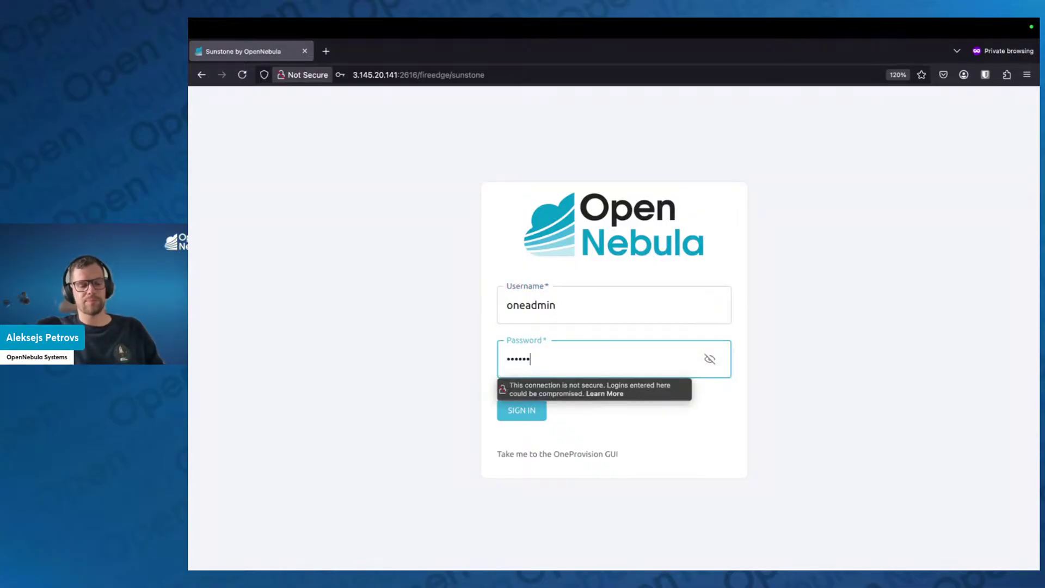
pyautogui.press('Return')
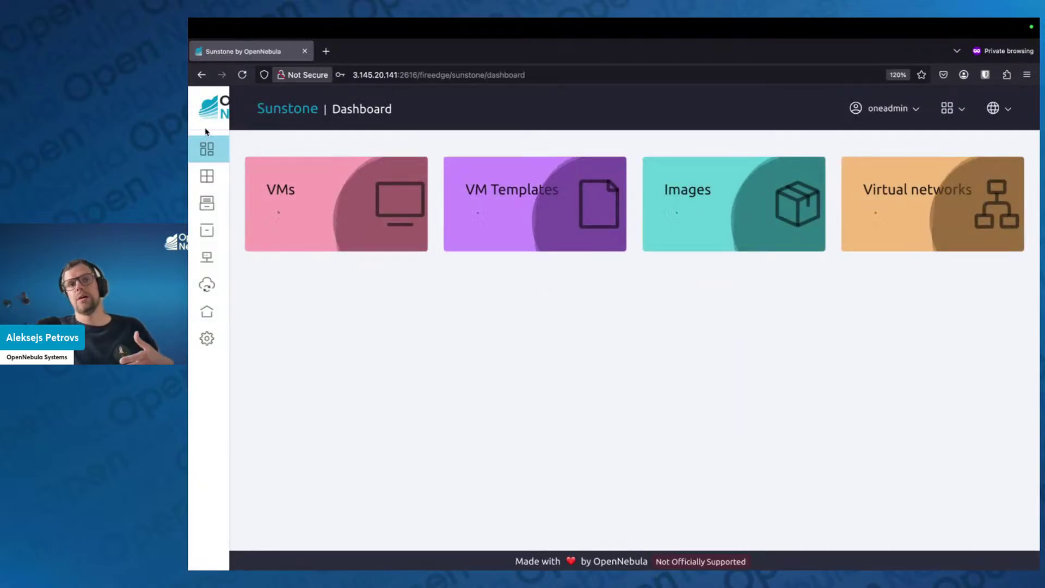
pyautogui.click(331, 111)
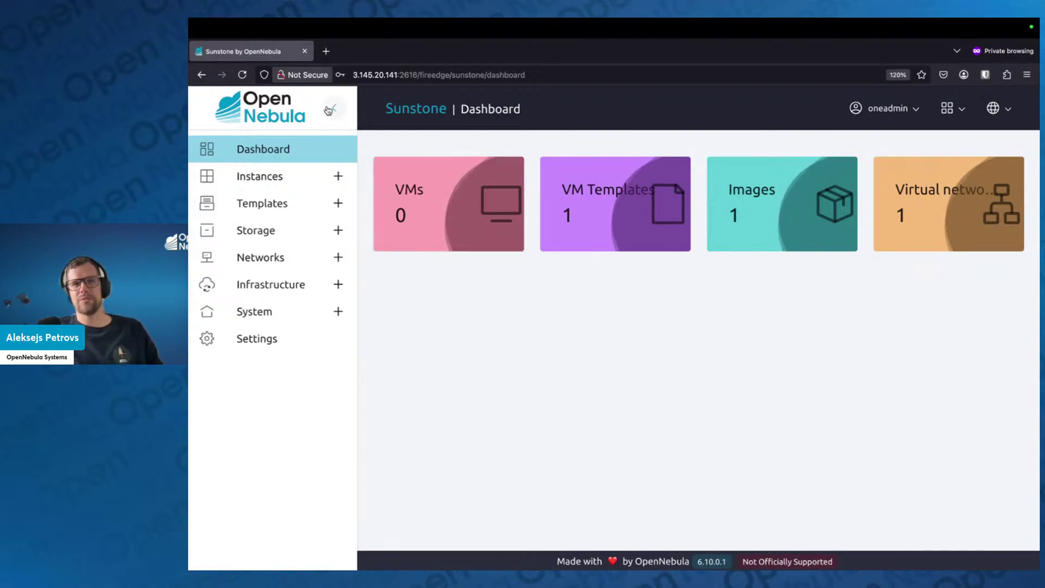
pyautogui.click(334, 108)
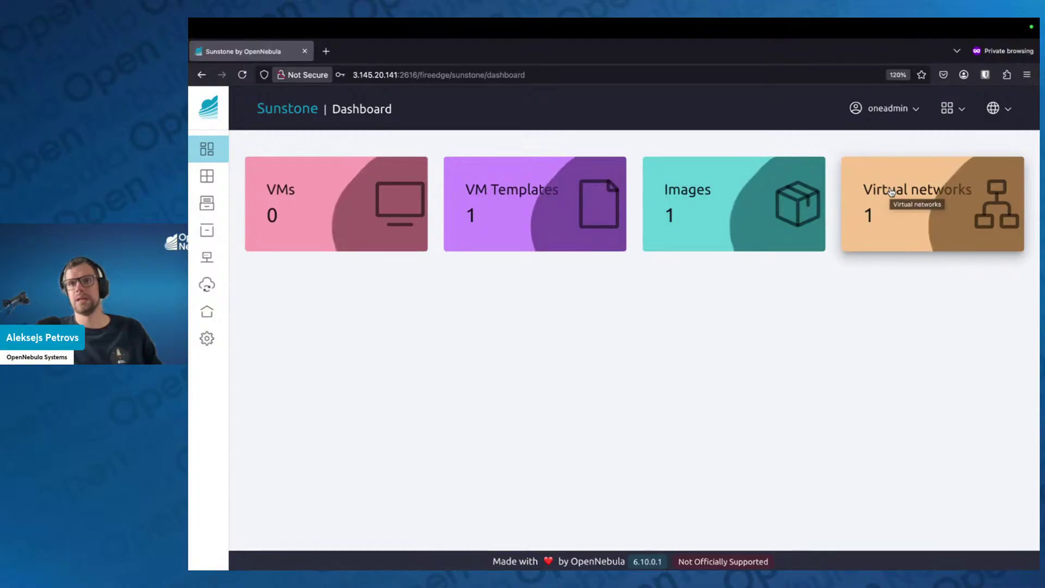
pyautogui.moveTo(217, 114)
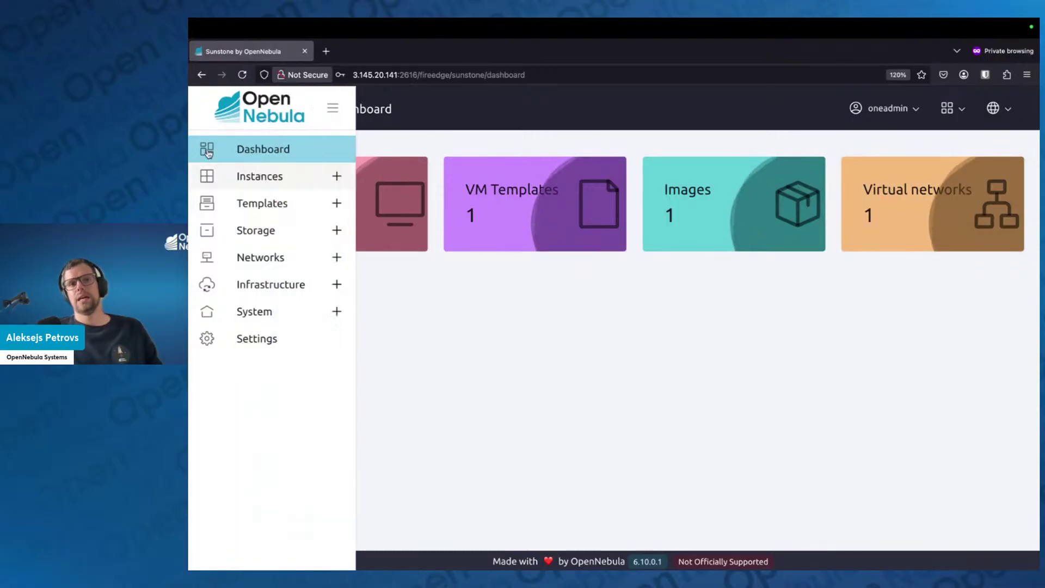
pyautogui.click(325, 112)
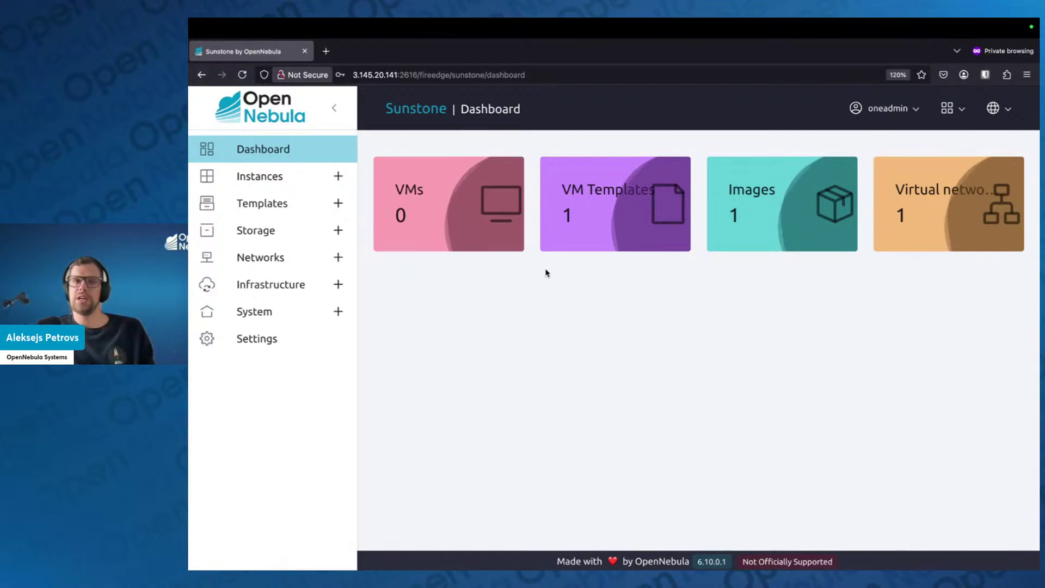
# Expand Templates, Infrastructure and Networks in the sidebar, then show the available views
pyautogui.click(338, 206)
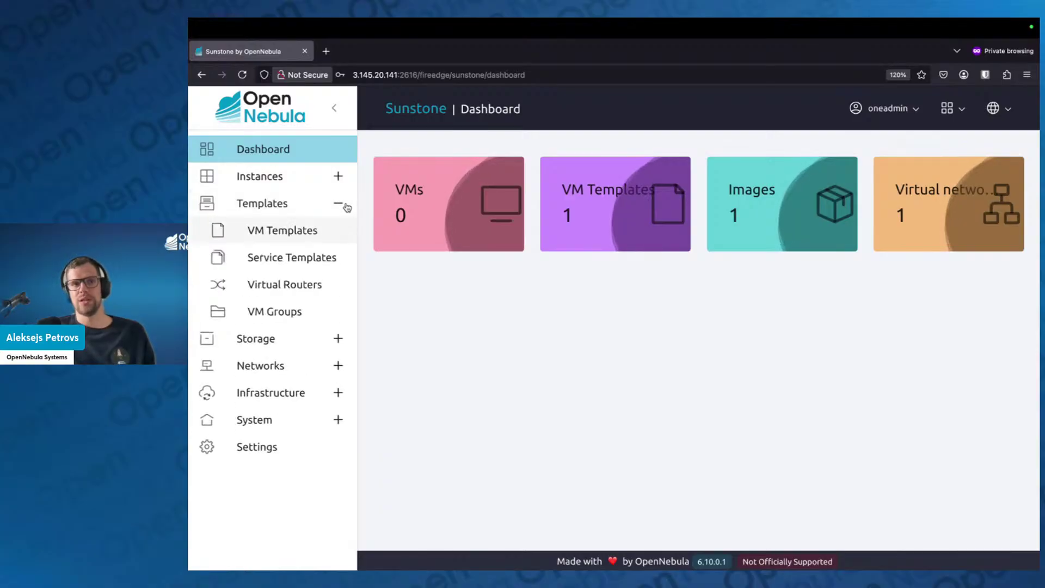
pyautogui.click(339, 342)
pyautogui.click(338, 338)
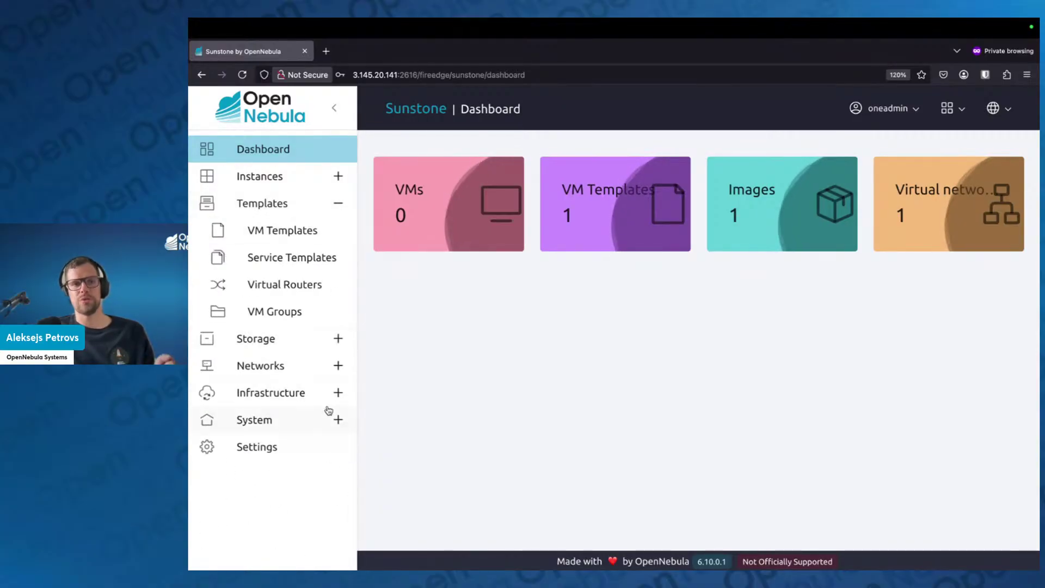
pyautogui.click(338, 393)
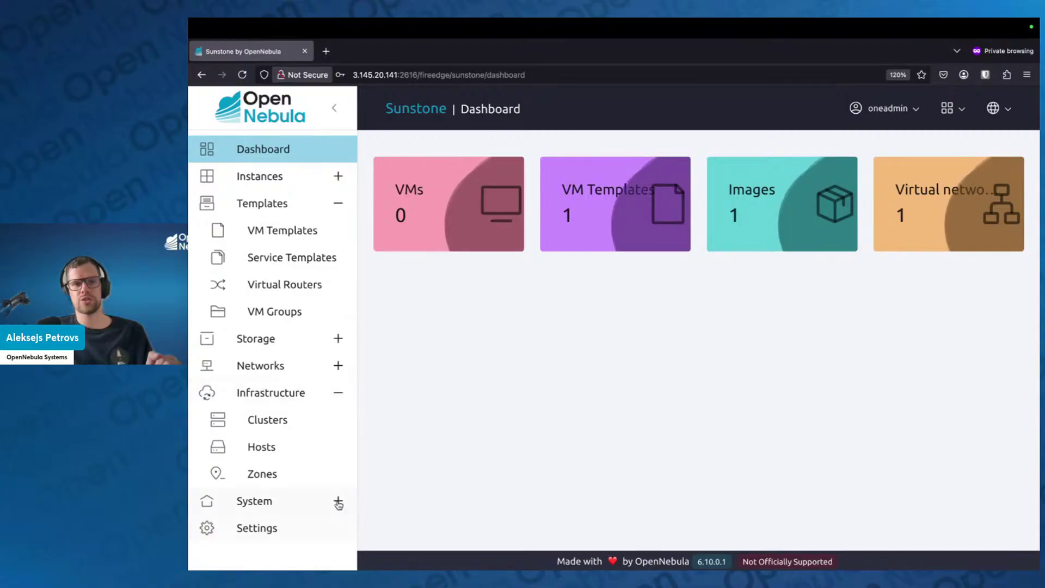
pyautogui.click(337, 373)
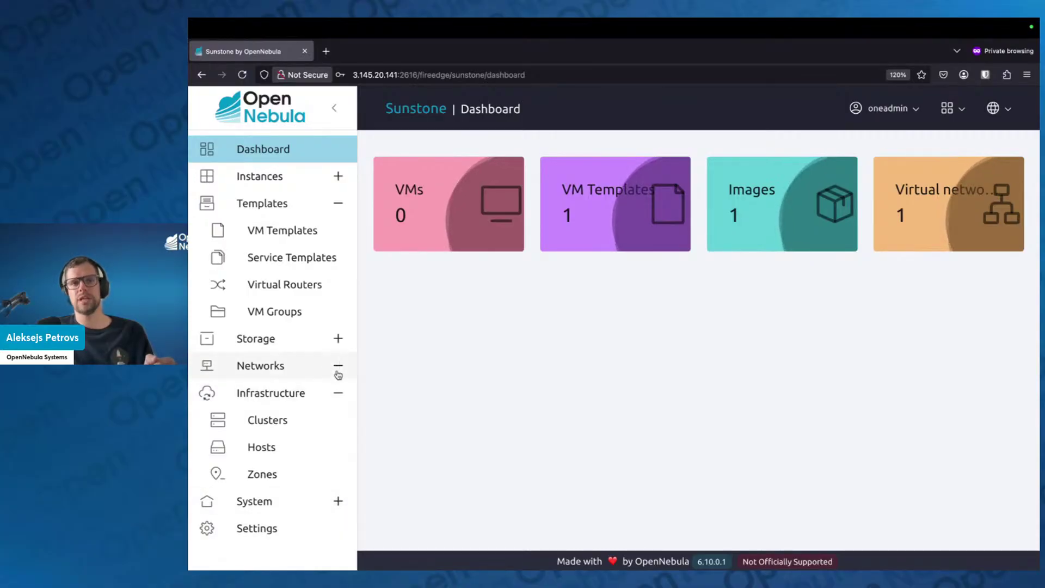
pyautogui.scroll(-1, 296, 205)
pyautogui.scroll(1, 300, 330)
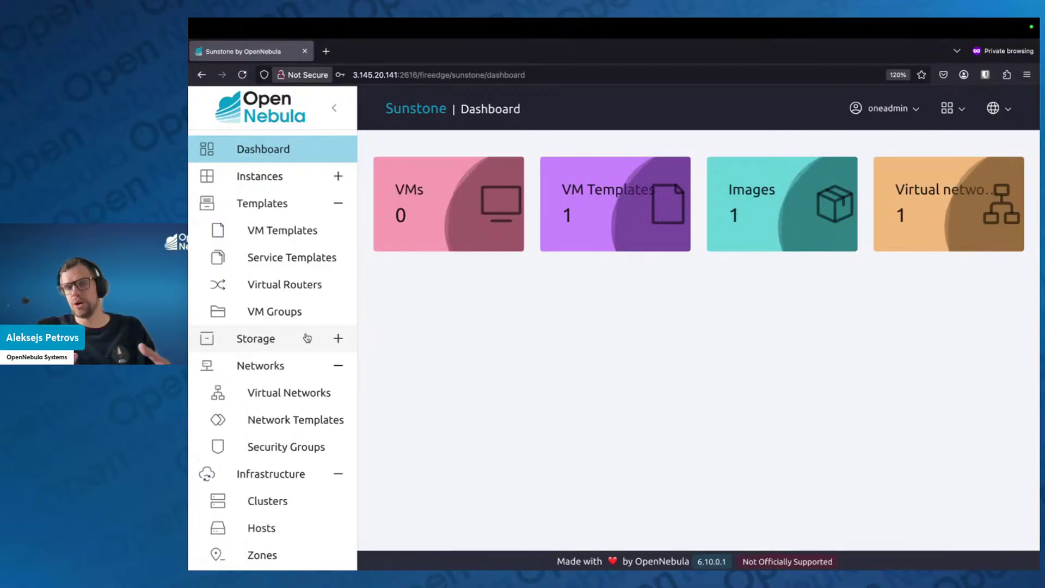
pyautogui.click(959, 108)
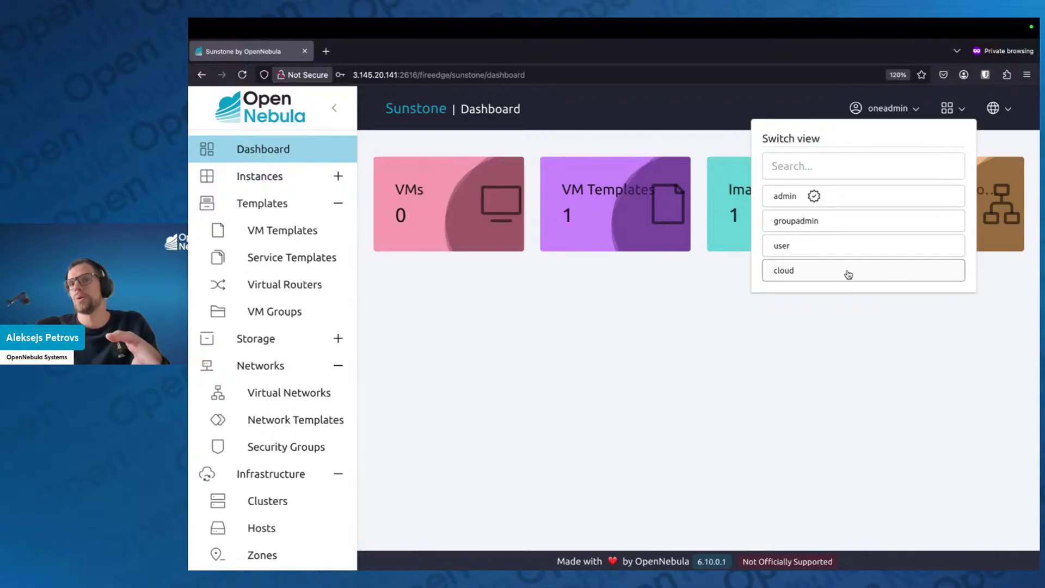
# Choose the cloud view, expand its Storage and Instances sections, and reopen the view list
pyautogui.click(848, 274)
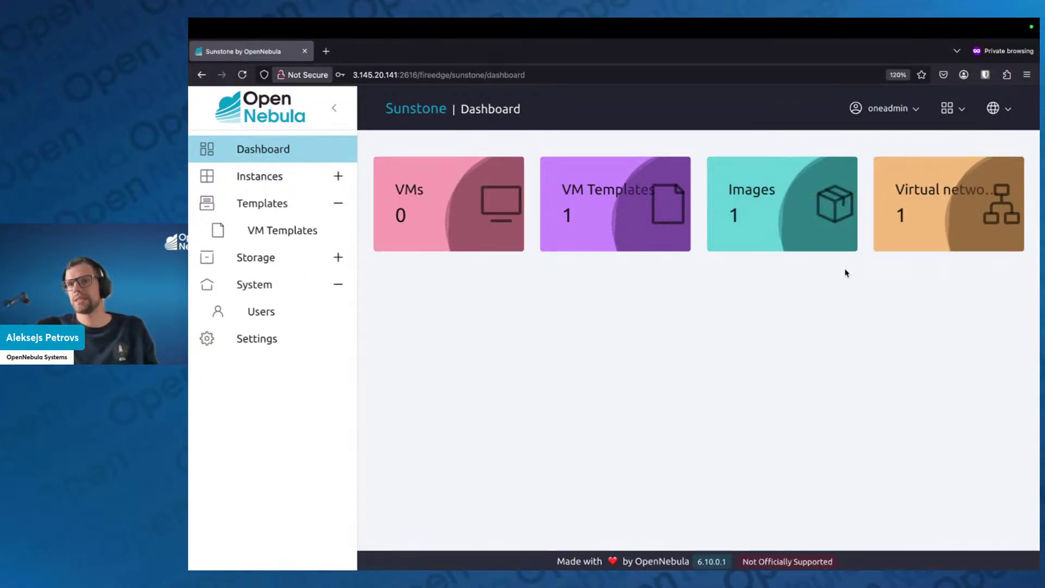
pyautogui.click(944, 111)
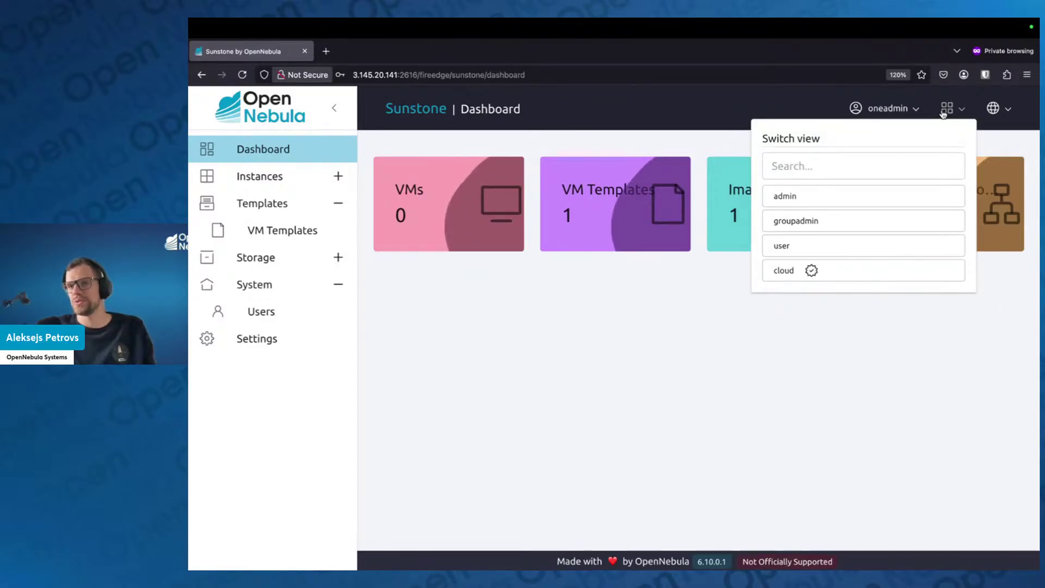
pyautogui.click(525, 384)
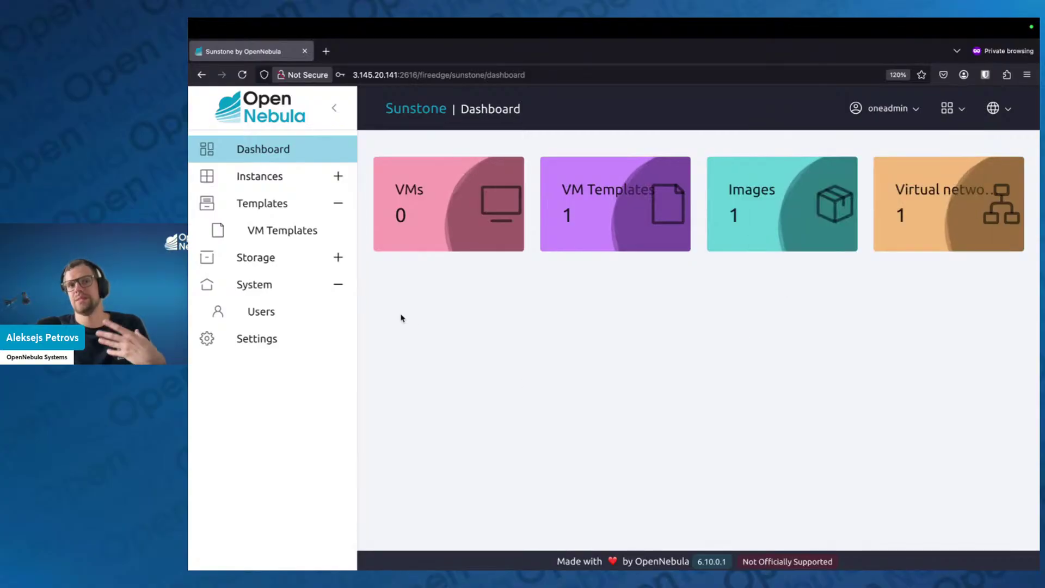
pyautogui.click(343, 262)
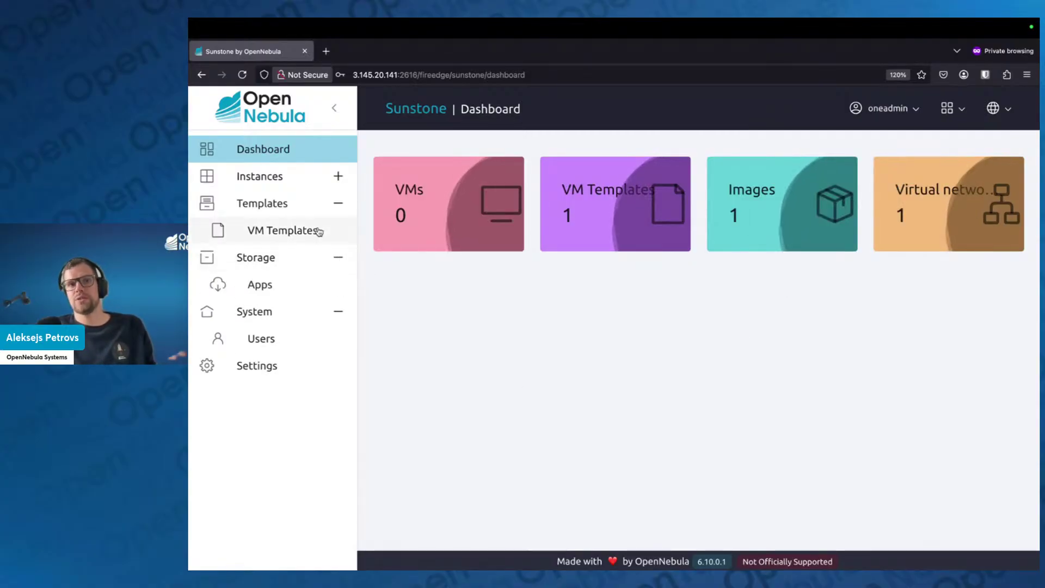
pyautogui.click(338, 176)
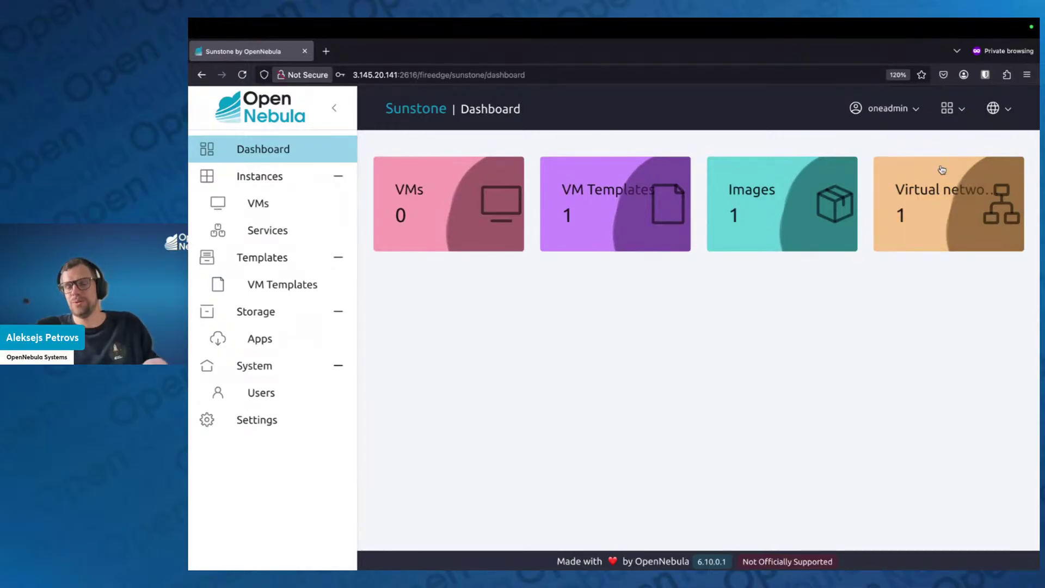
pyautogui.click(962, 111)
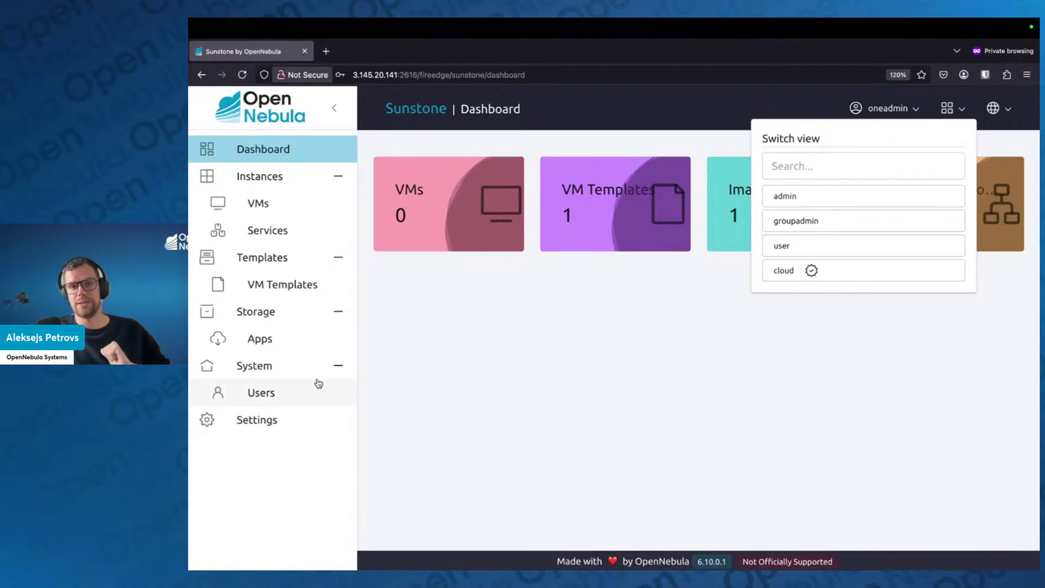
# Dismiss the view list, then pick admin from the view switcher
pyautogui.click(676, 309)
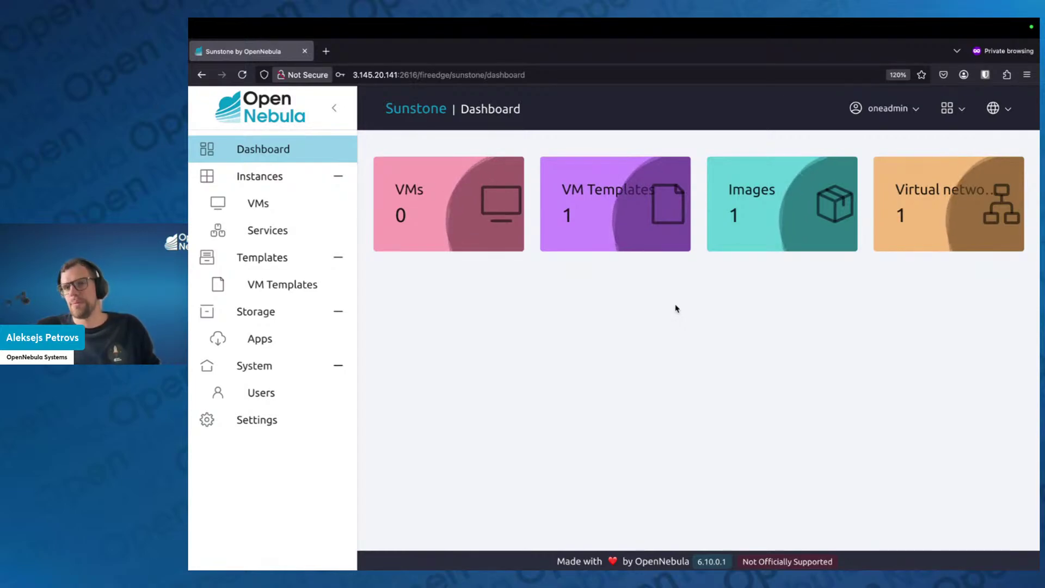
pyautogui.click(949, 108)
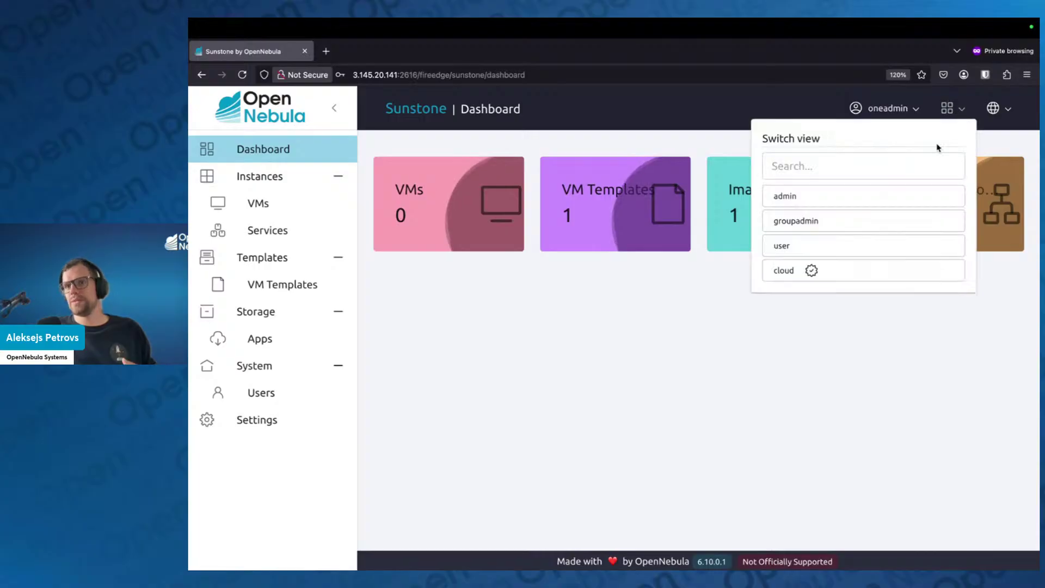
pyautogui.click(809, 201)
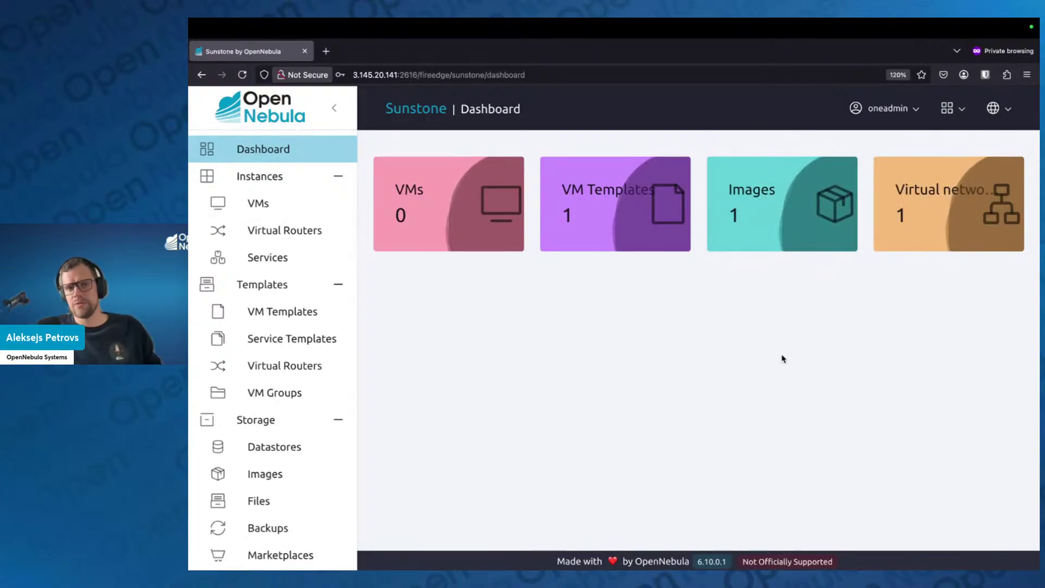
# Collapse Storage, Templates, Instances and Networks, then open the Settings page
pyautogui.click(334, 430)
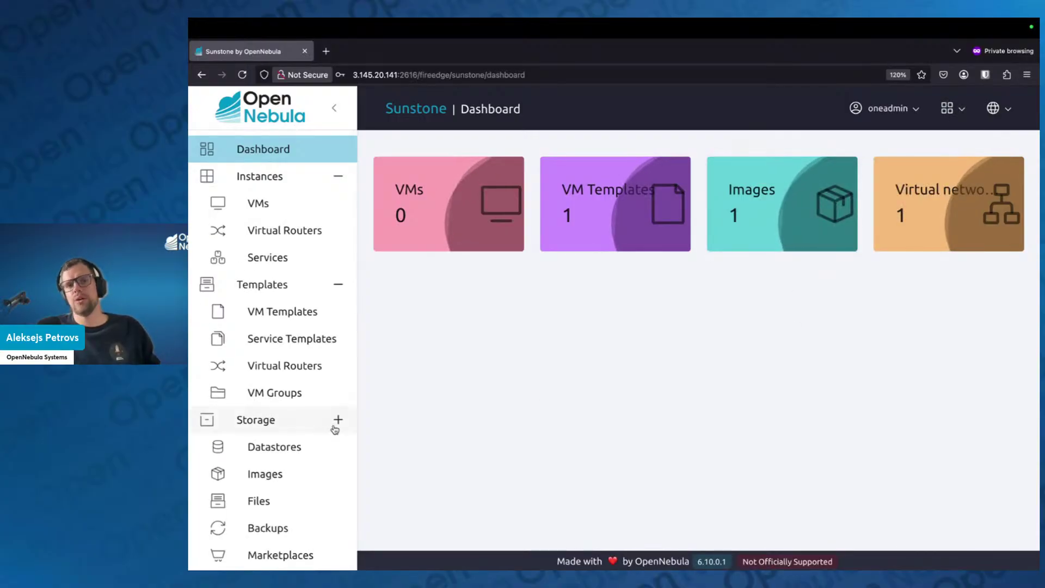
pyautogui.click(338, 284)
pyautogui.click(339, 178)
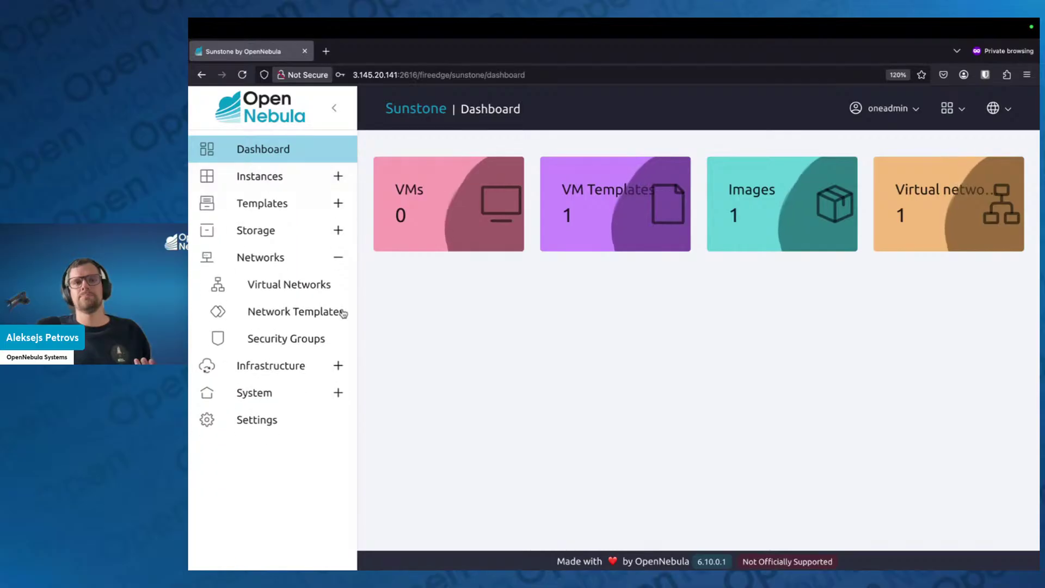
pyautogui.click(338, 260)
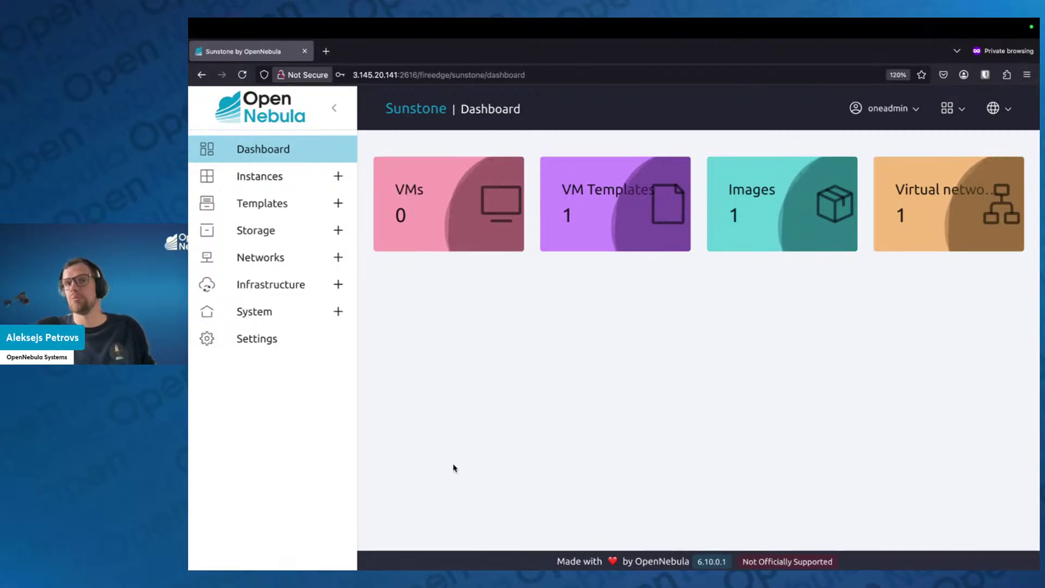
pyautogui.click(289, 342)
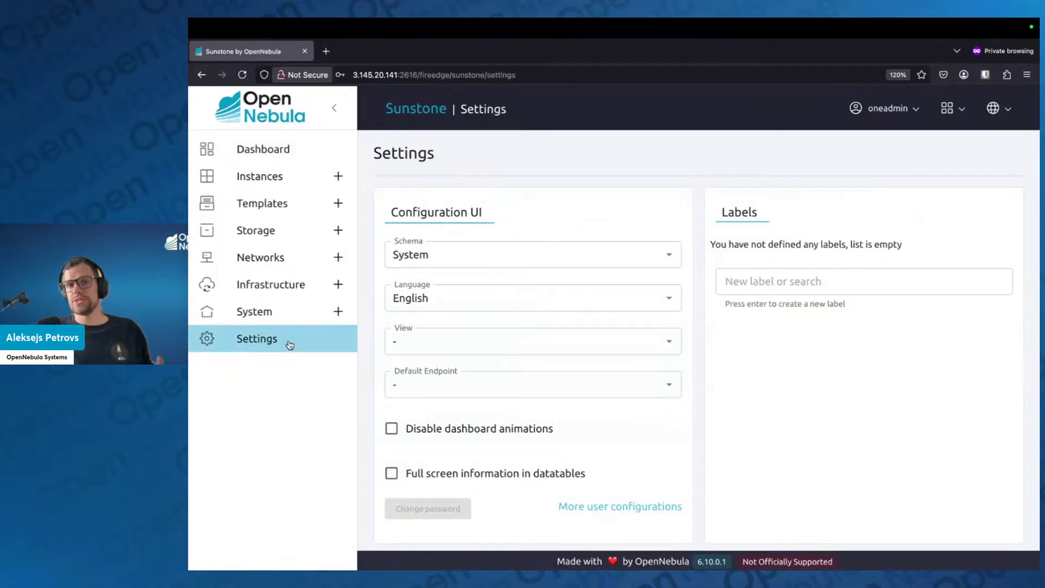
# In Configuration UI, try the Dark and System schemas, then settle on Light
pyautogui.click(597, 257)
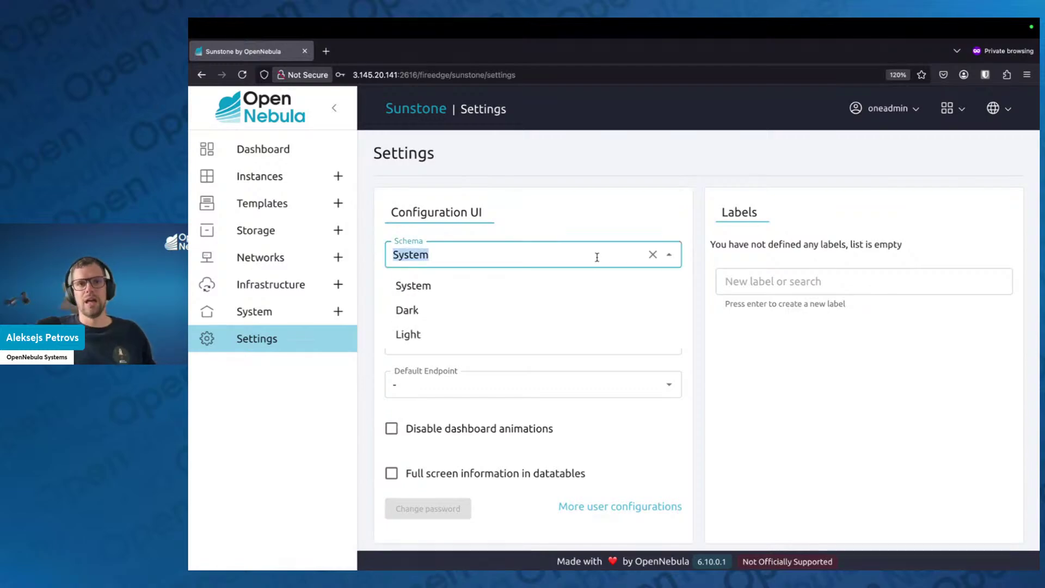
pyautogui.click(563, 314)
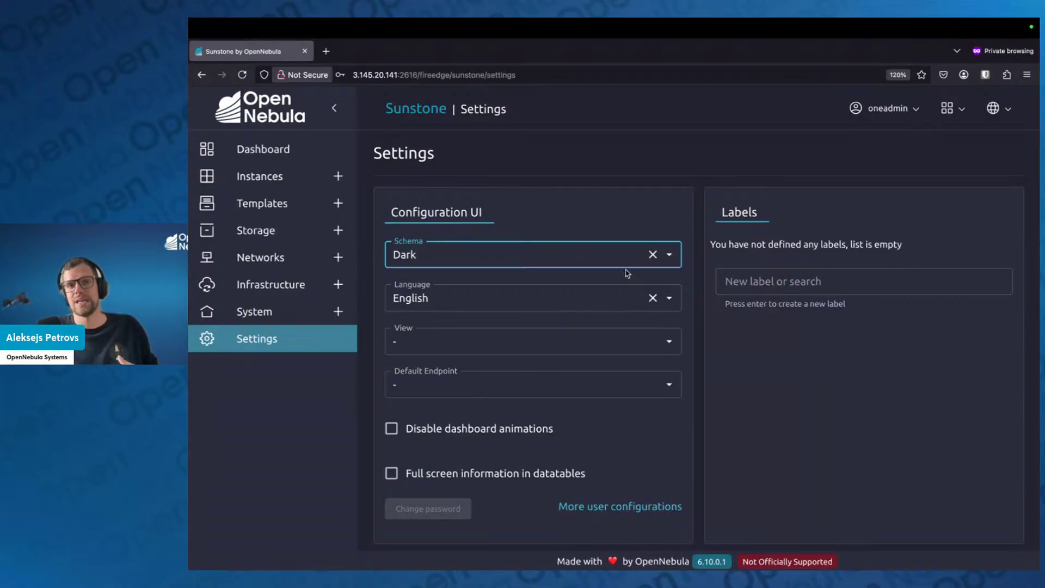
pyautogui.click(669, 257)
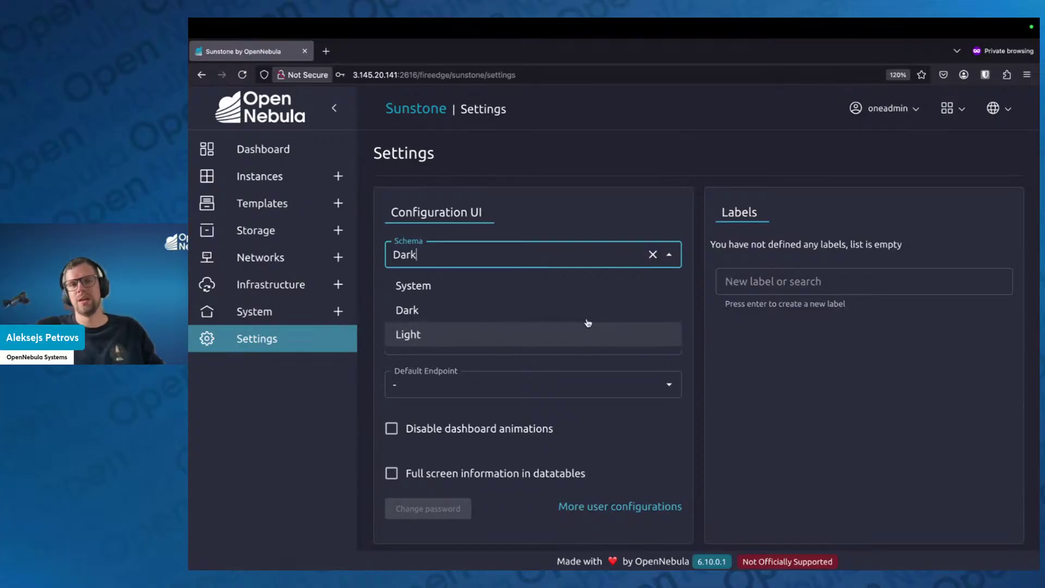
pyautogui.click(559, 290)
pyautogui.click(802, 378)
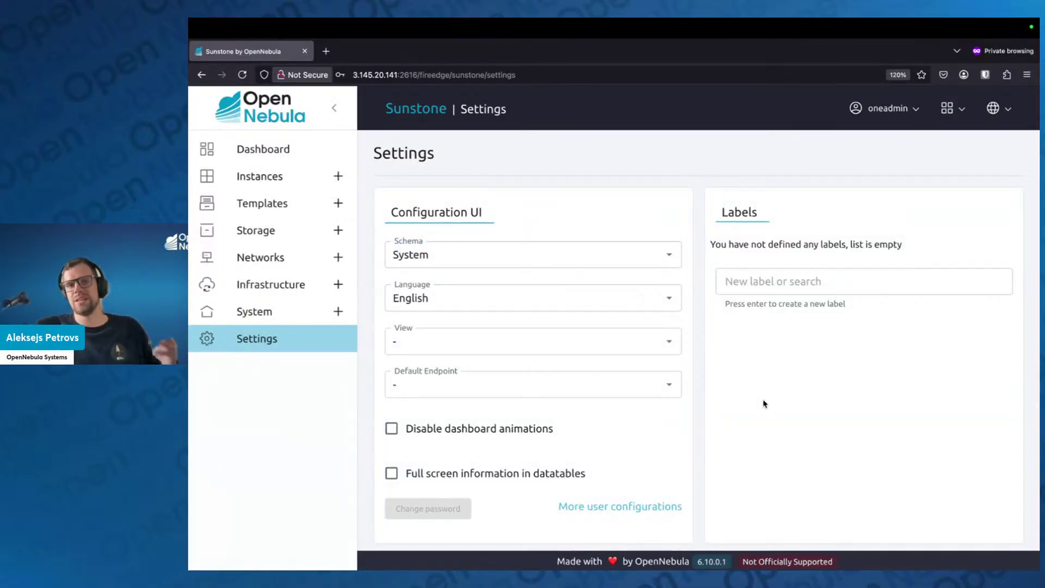
pyautogui.click(670, 255)
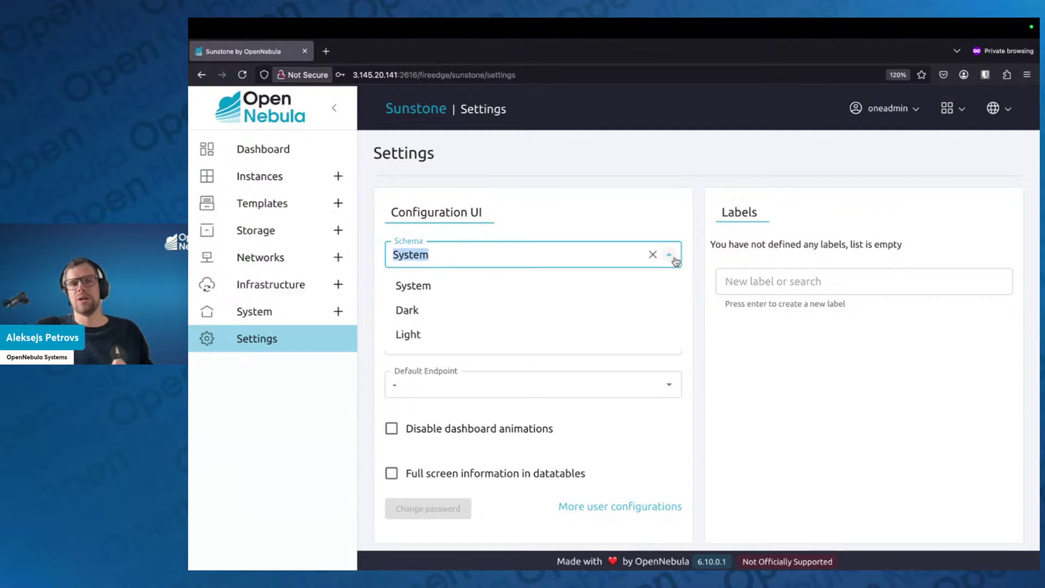
pyautogui.click(587, 341)
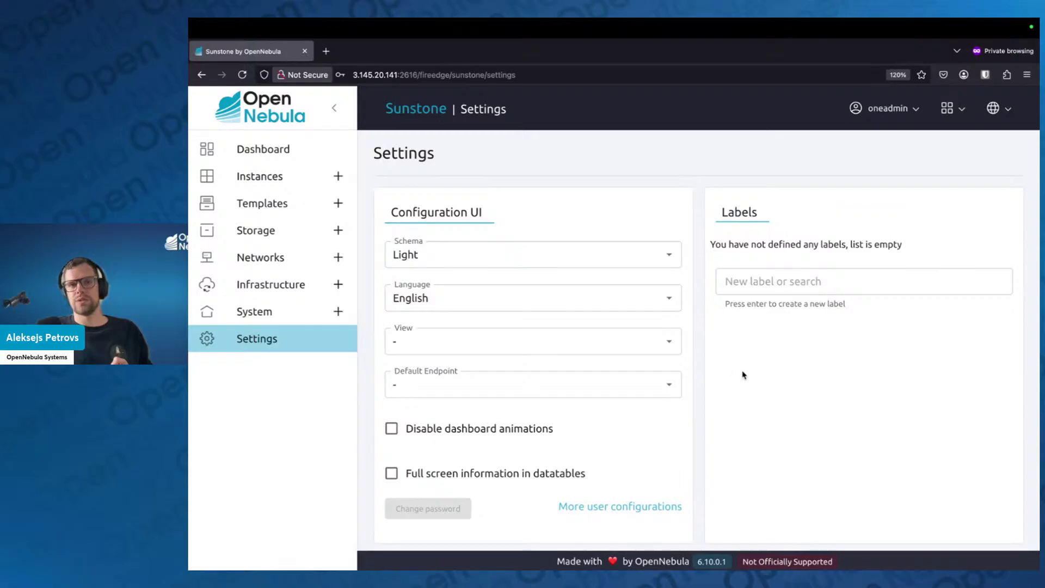
pyautogui.scroll(-1, 742, 372)
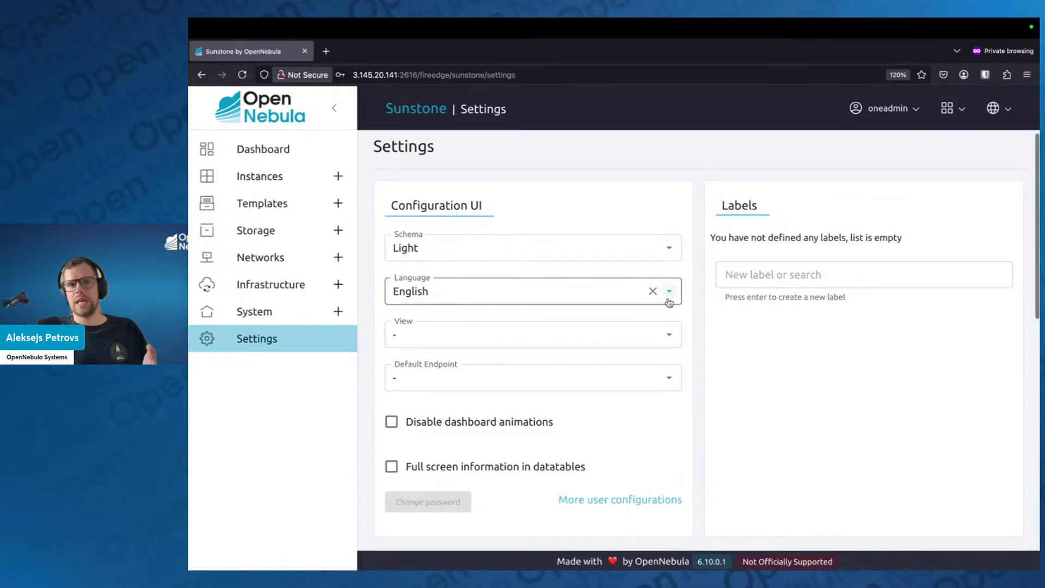
pyautogui.click(668, 377)
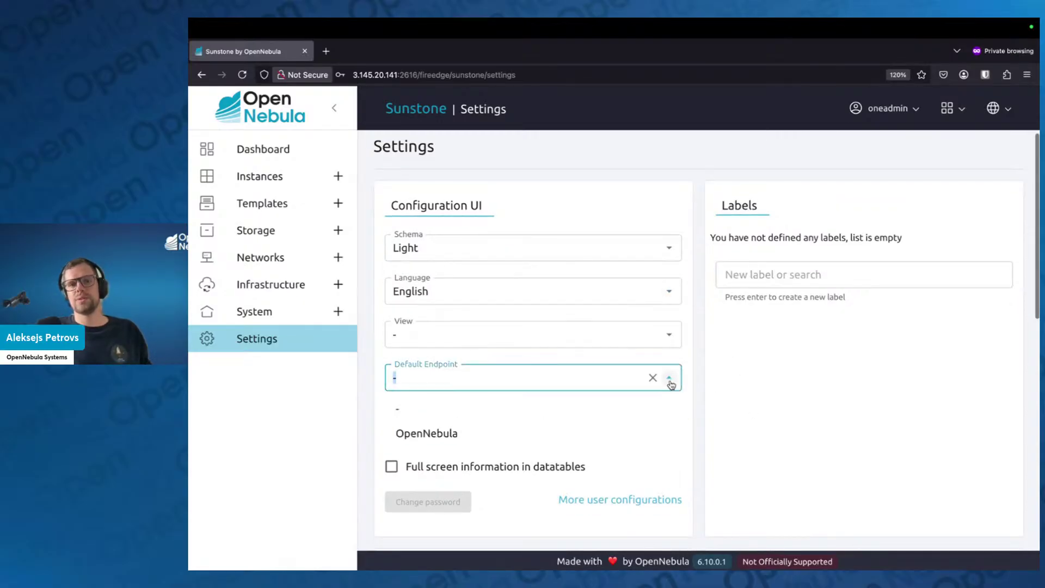
pyautogui.click(766, 410)
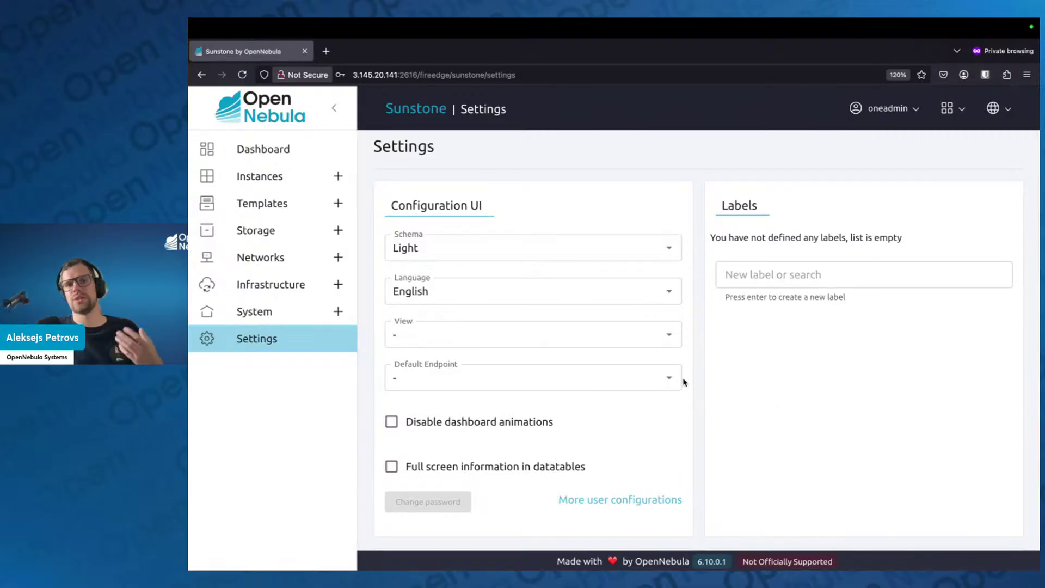
pyautogui.click(670, 337)
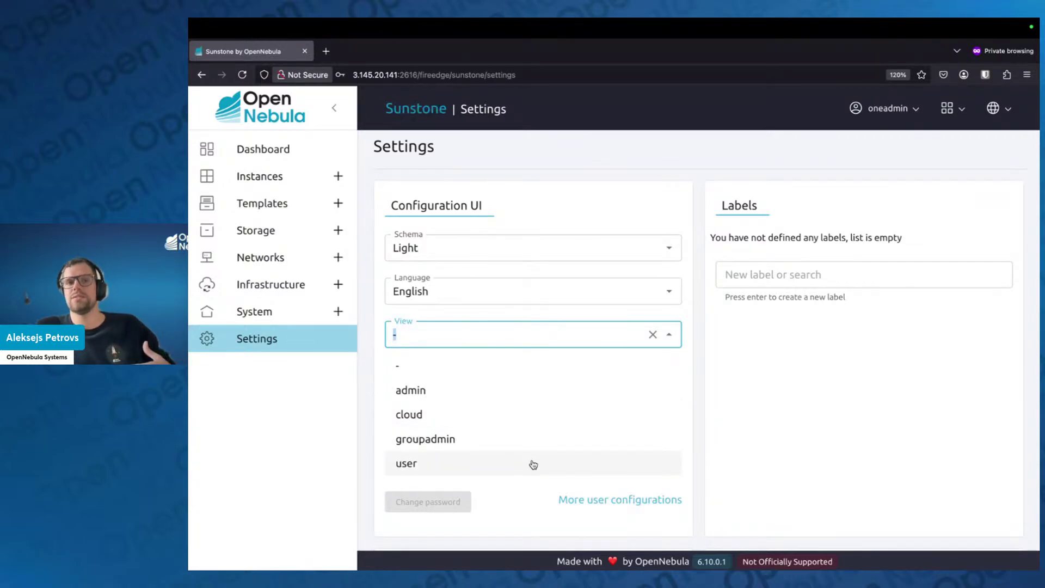
pyautogui.click(753, 390)
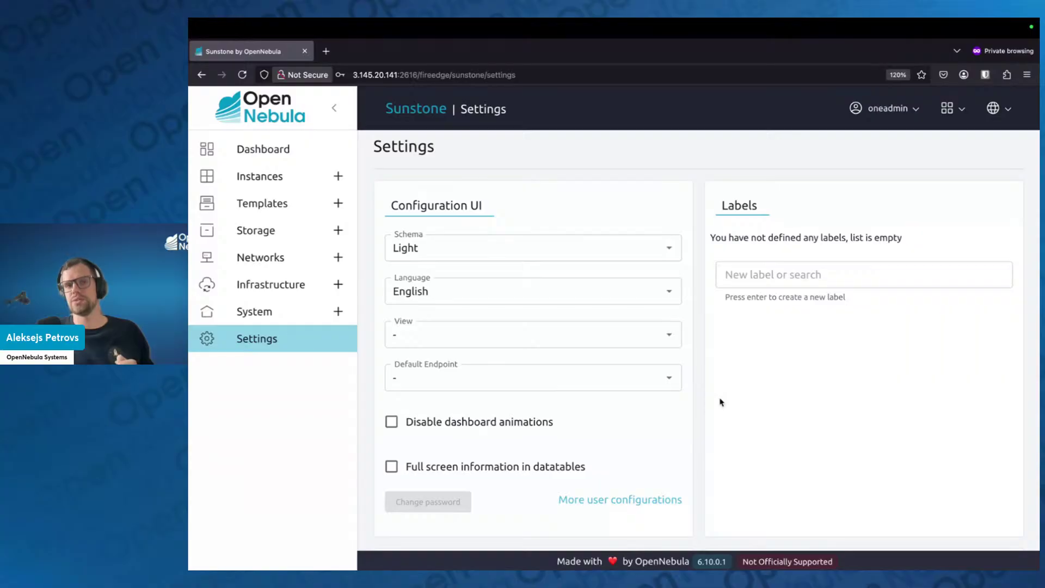
pyautogui.scroll(-1, 729, 414)
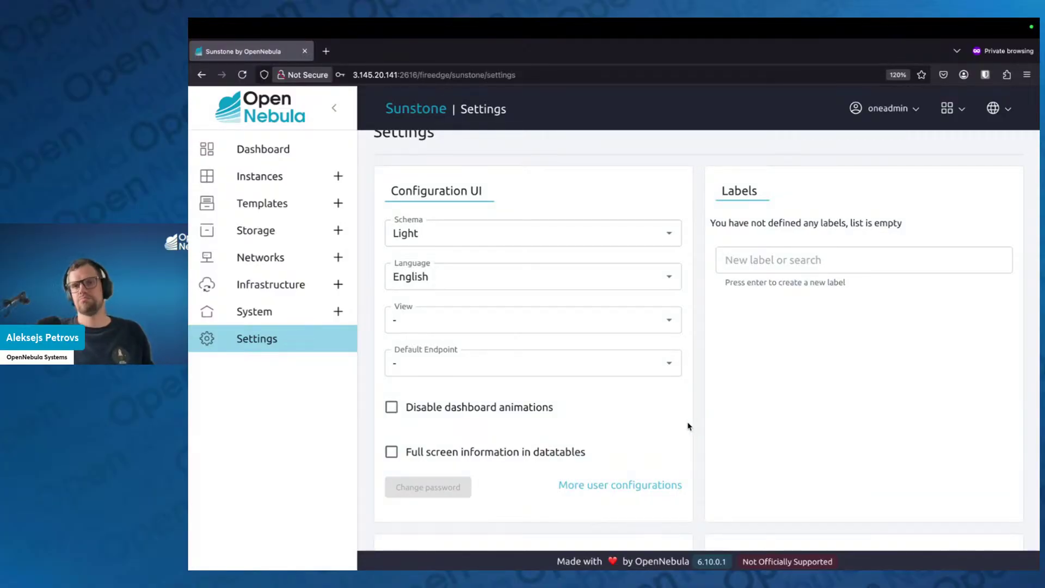
pyautogui.scroll(-1, 693, 415)
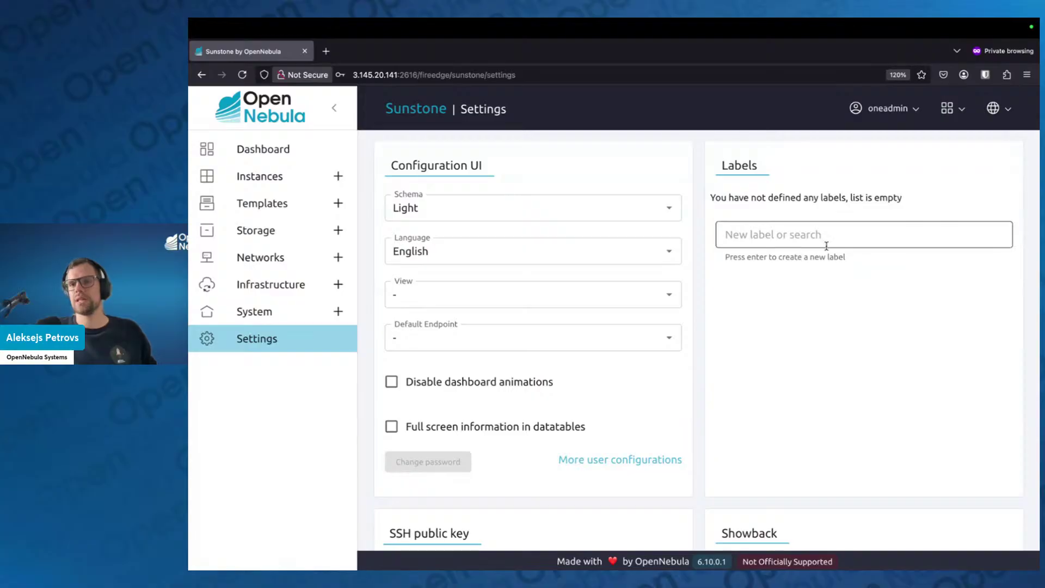
pyautogui.scroll(-1, 823, 251)
pyautogui.scroll(-5, 824, 250)
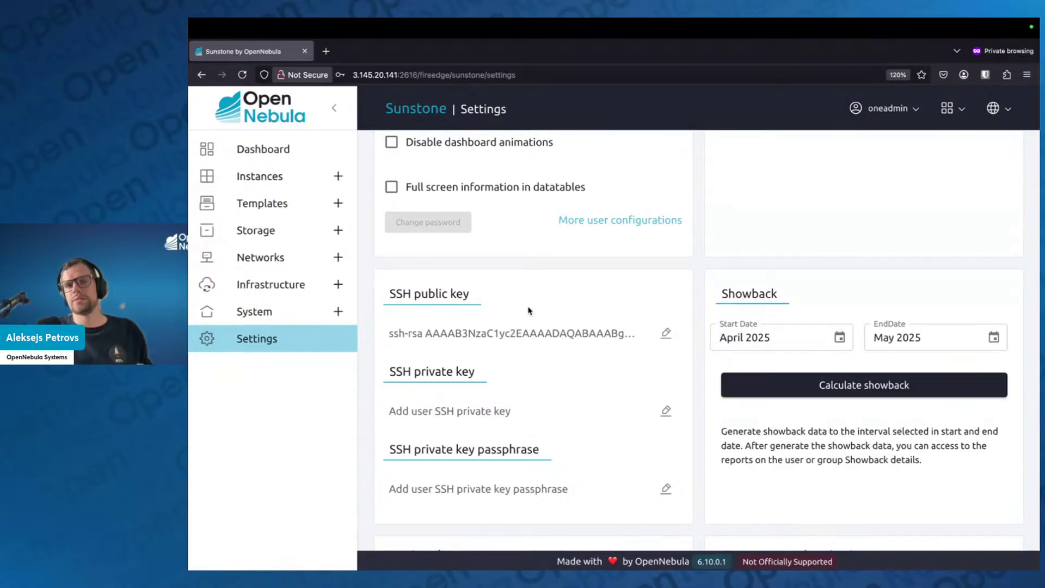
pyautogui.scroll(-5, 528, 325)
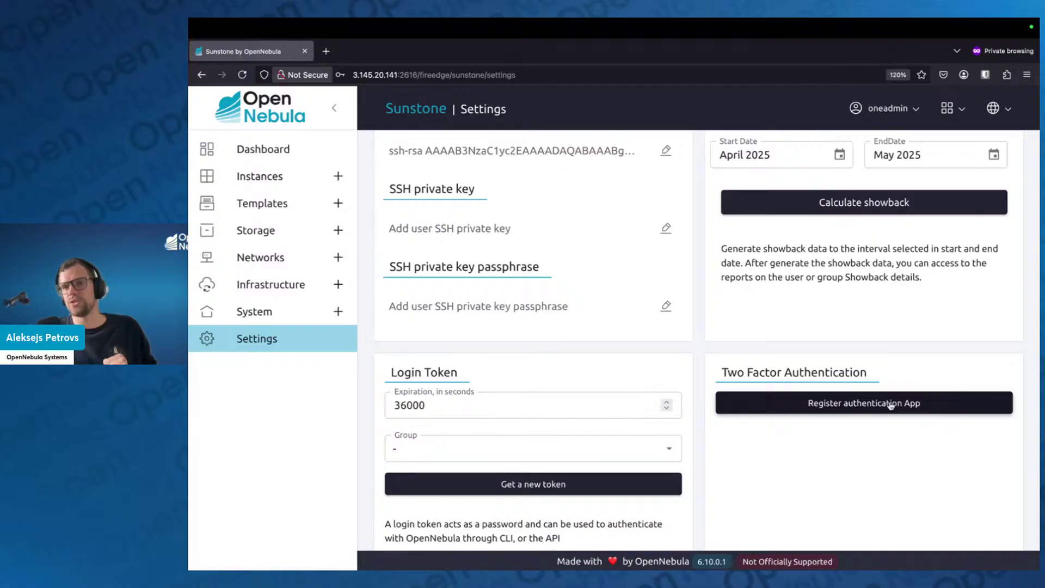
pyautogui.scroll(1, 890, 406)
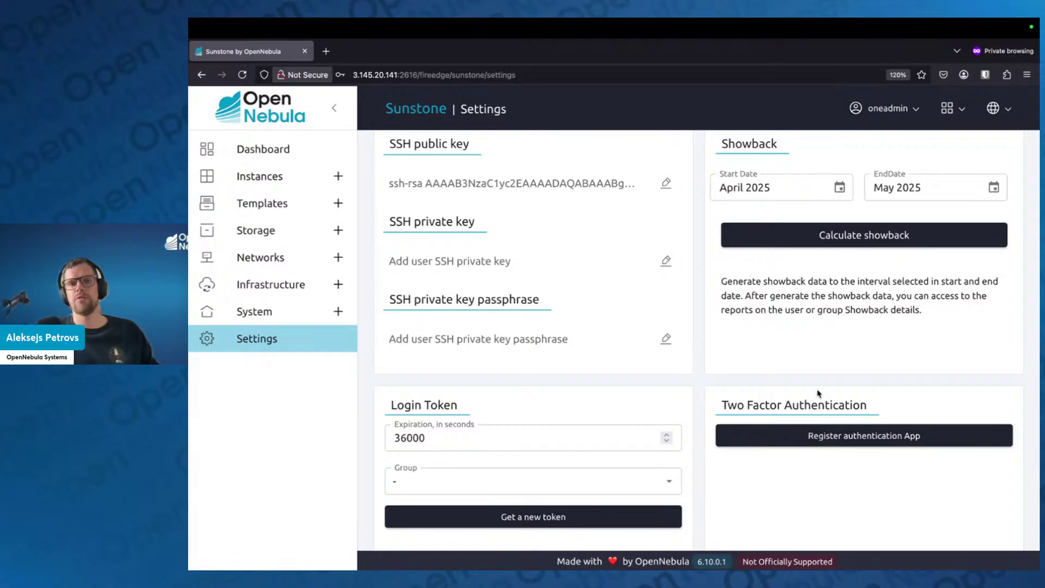
pyautogui.scroll(10, 818, 393)
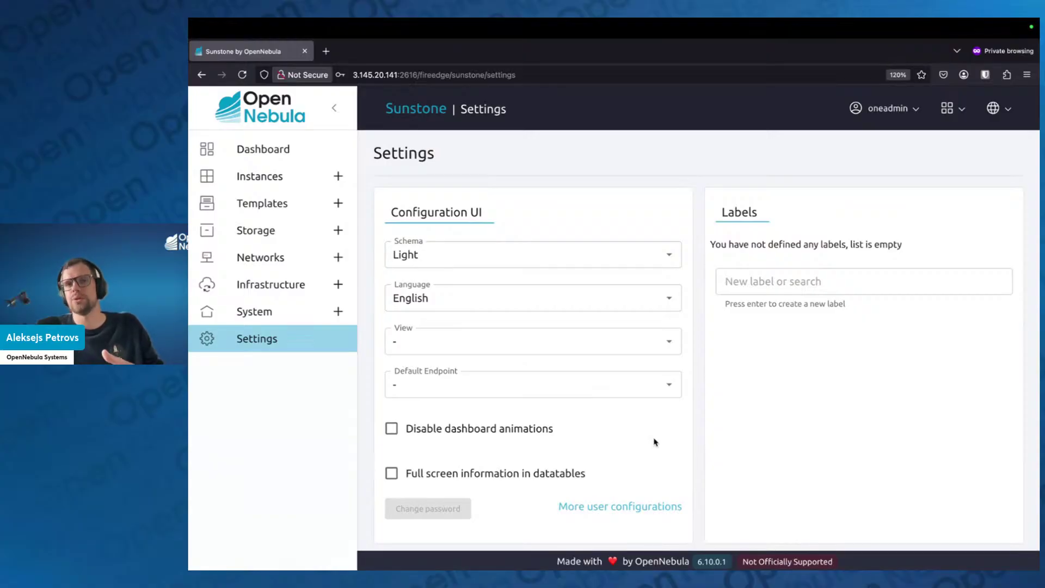
pyautogui.scroll(-5, 620, 374)
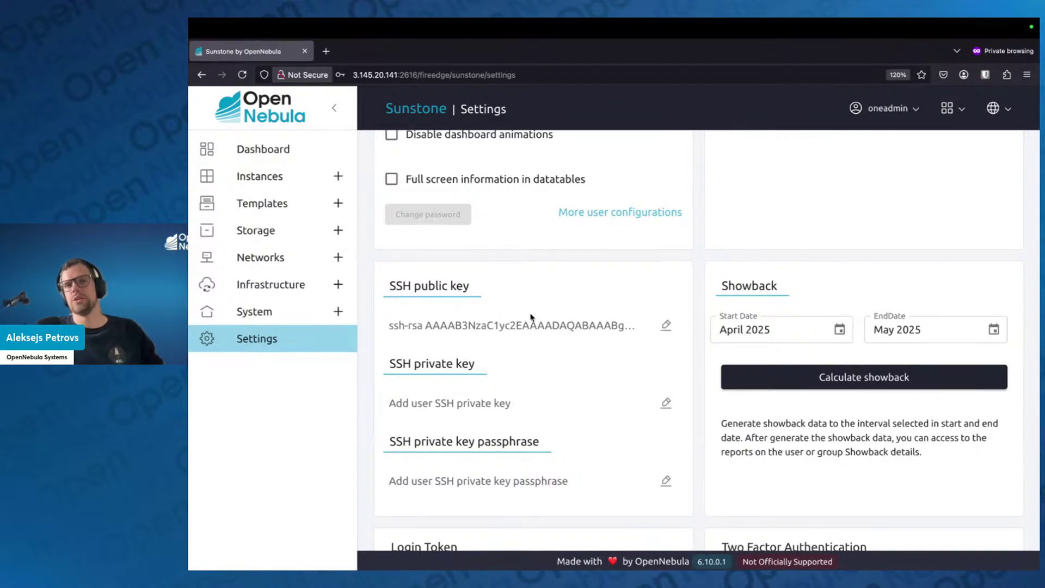
pyautogui.scroll(2, 530, 321)
pyautogui.scroll(5, 533, 323)
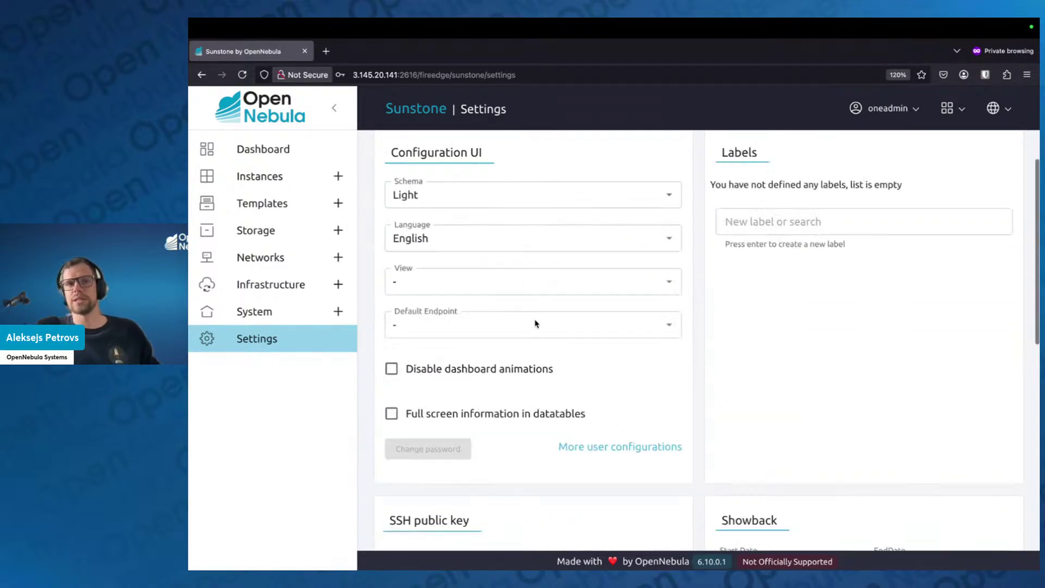
# Return to the Dashboard (0 VMs, 1 template, 1 image, 1 network) and expand Infrastructure
pyautogui.click(297, 153)
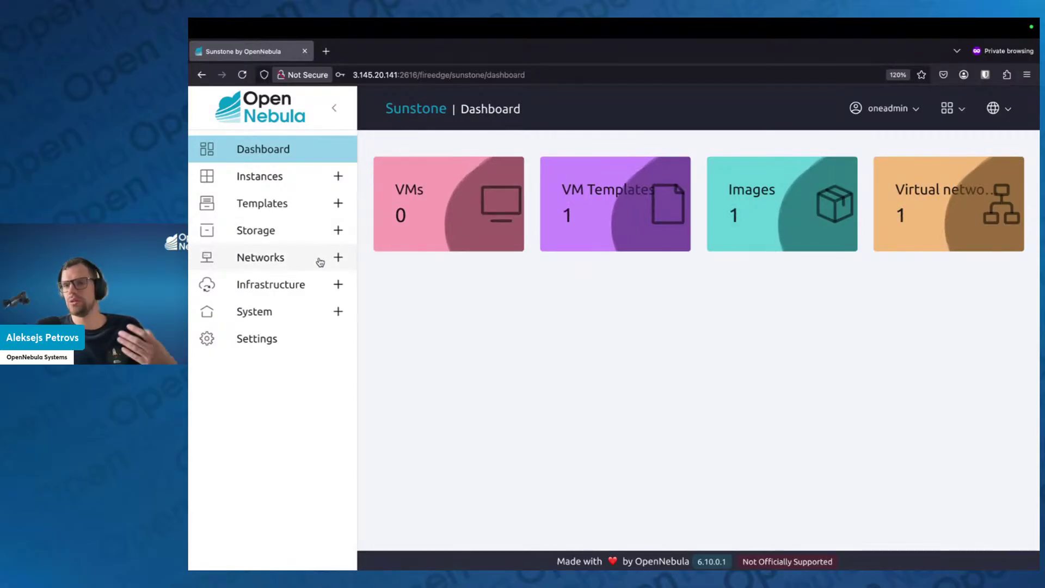
pyautogui.click(337, 284)
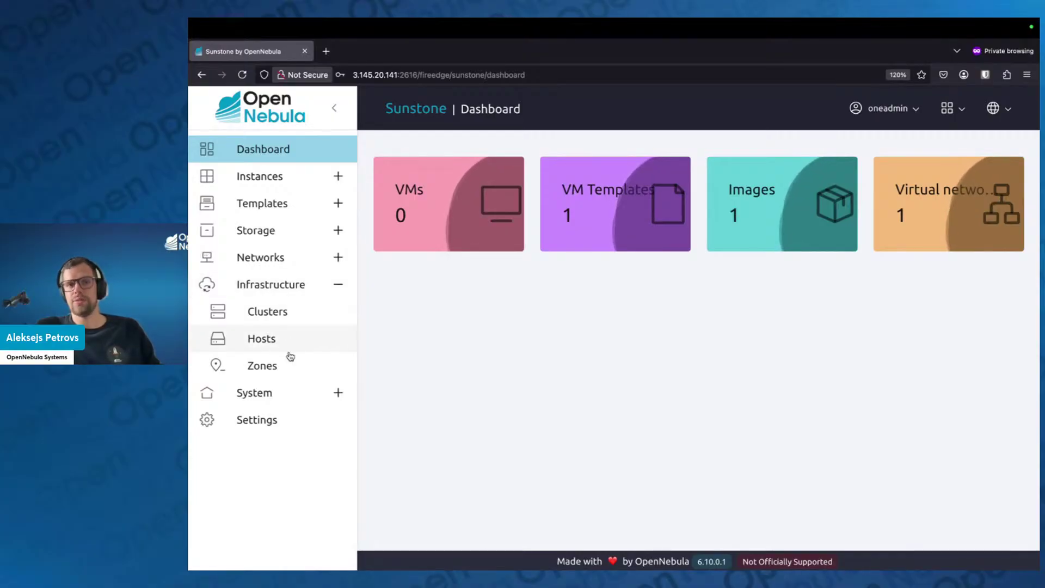
# View the localhost host's details in the Hosts list, then return to the Dashboard and switch to the slides
pyautogui.click(272, 341)
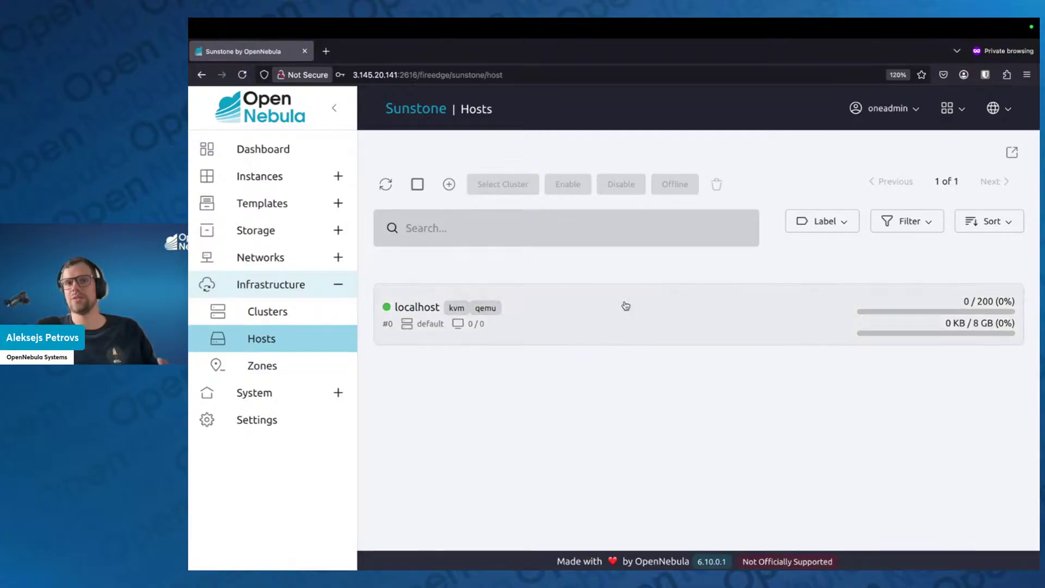
pyautogui.click(659, 320)
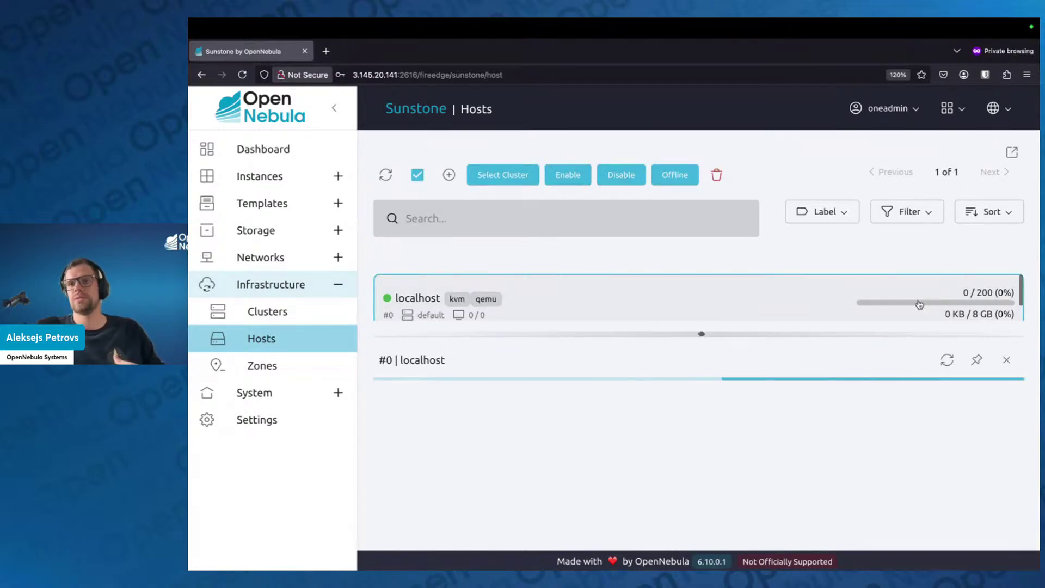
pyautogui.click(1007, 362)
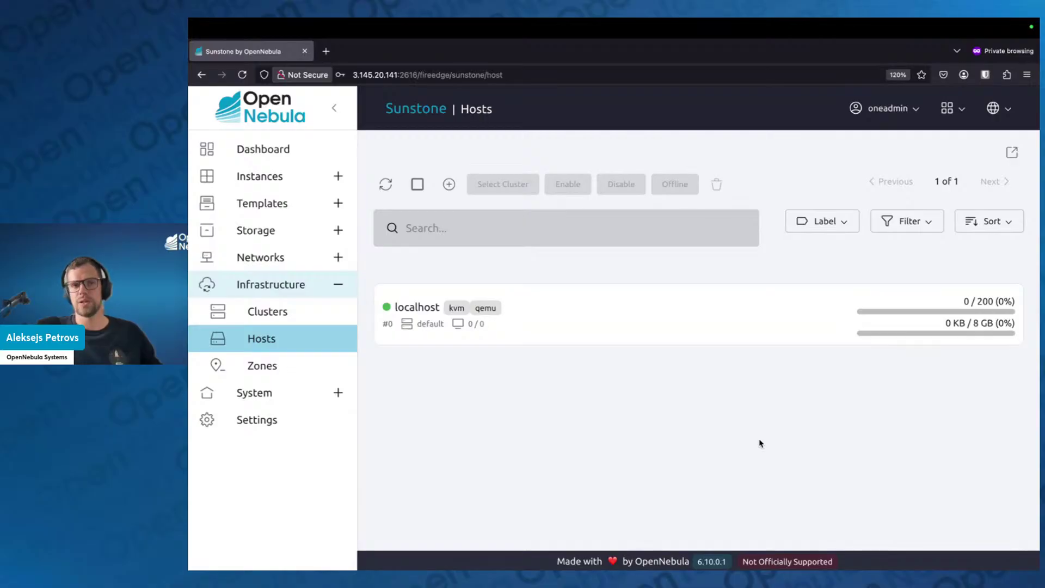
pyautogui.click(314, 151)
pyautogui.hotkey('ctrl', 'Right')
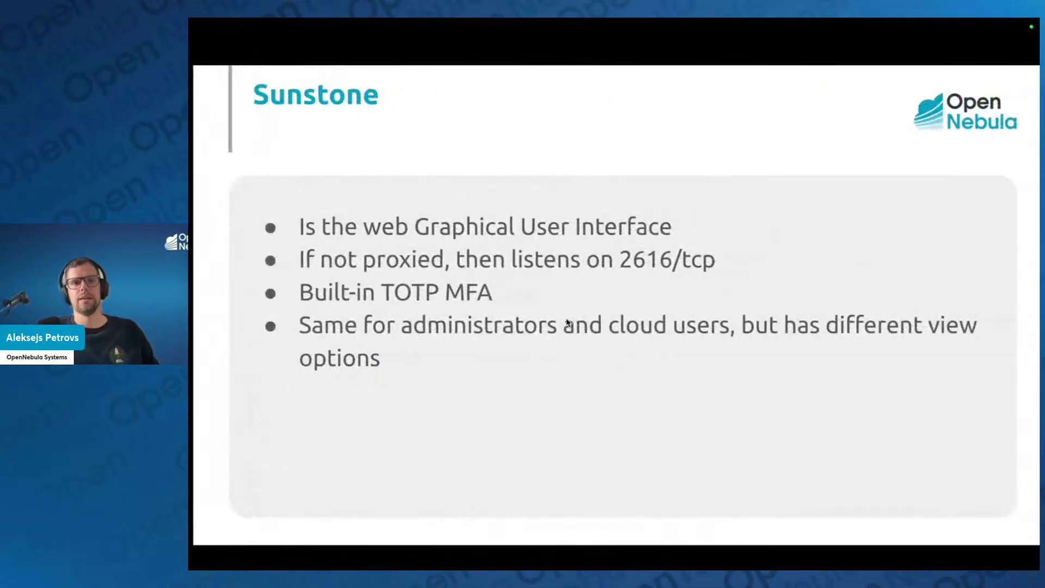
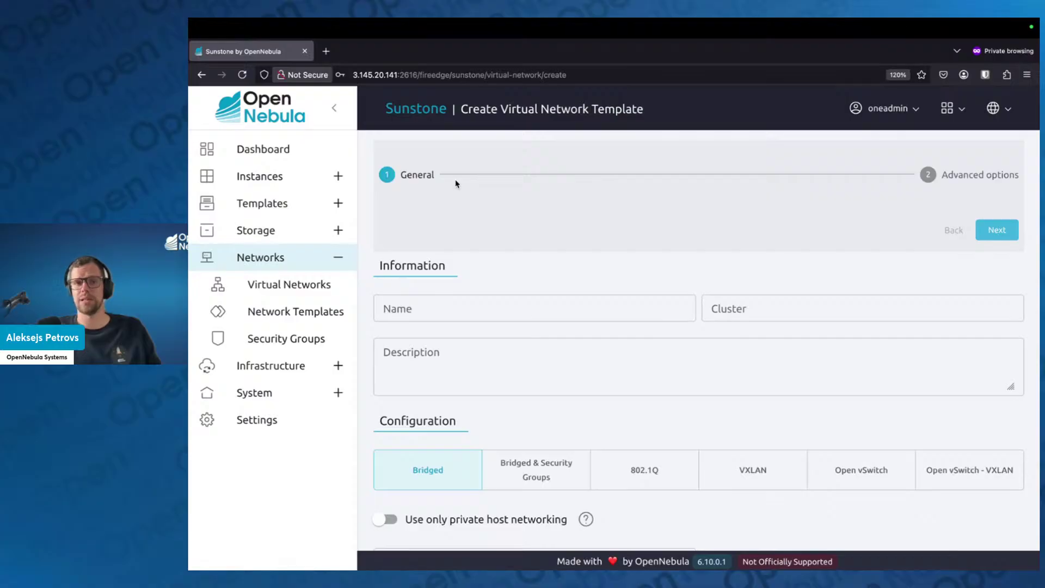
# Enter my_net in the new virtual network's Name field, keeping Bridged configuration
pyautogui.scroll(-2, 491, 228)
pyautogui.scroll(2, 503, 261)
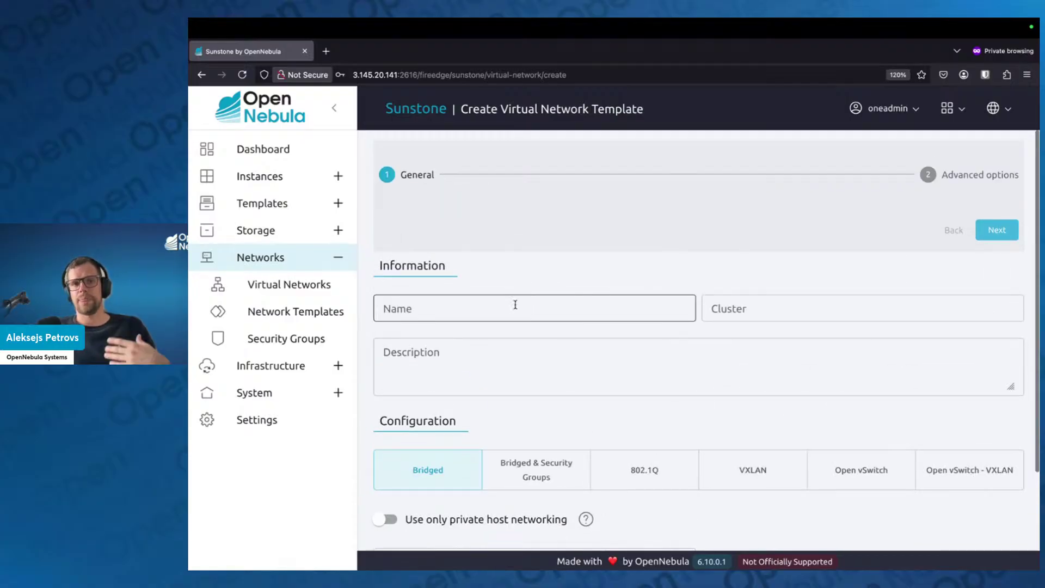
pyautogui.click(515, 305)
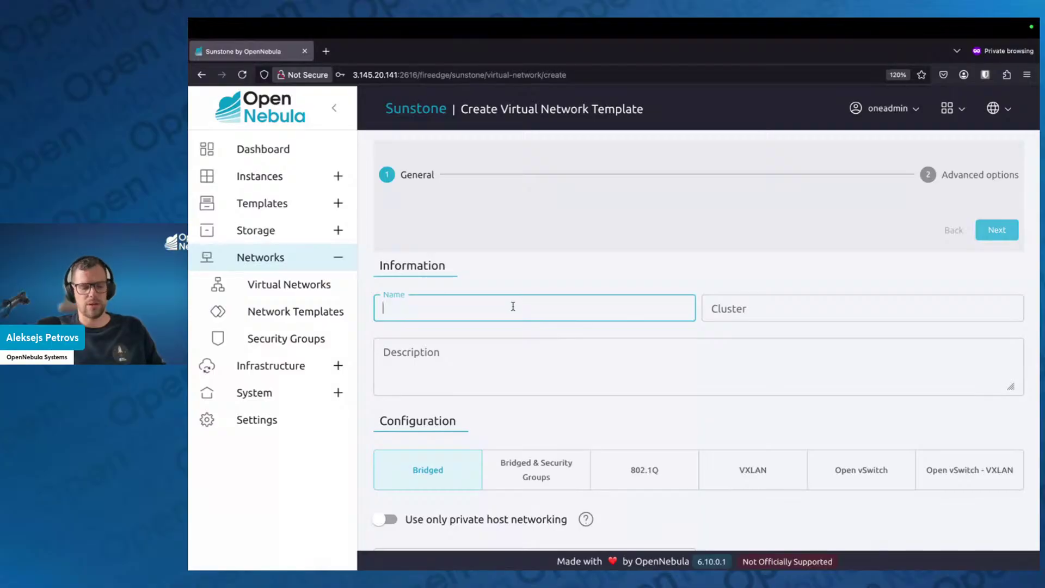
pyautogui.write('my_net')
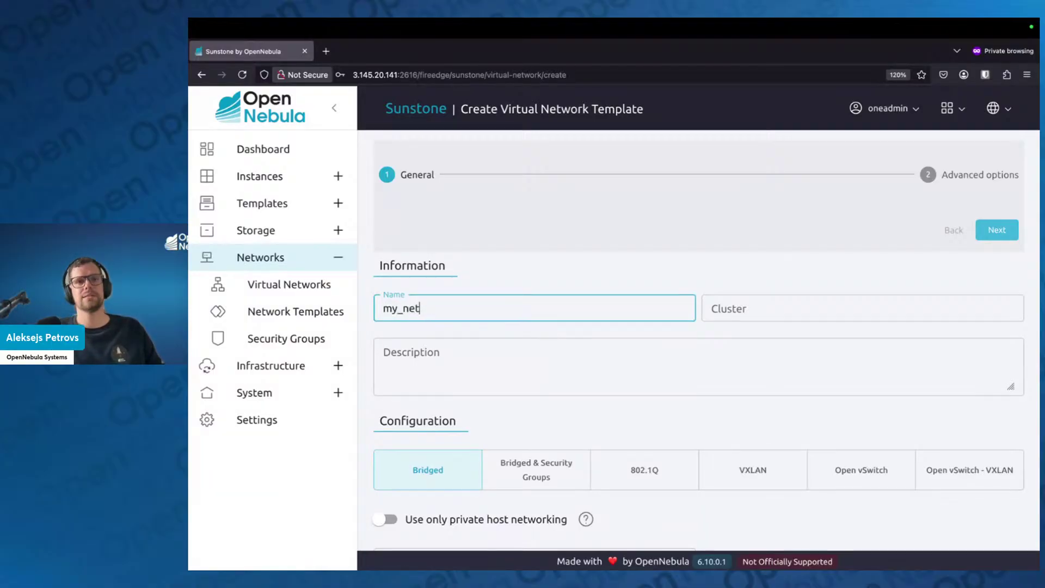
pyautogui.click(518, 251)
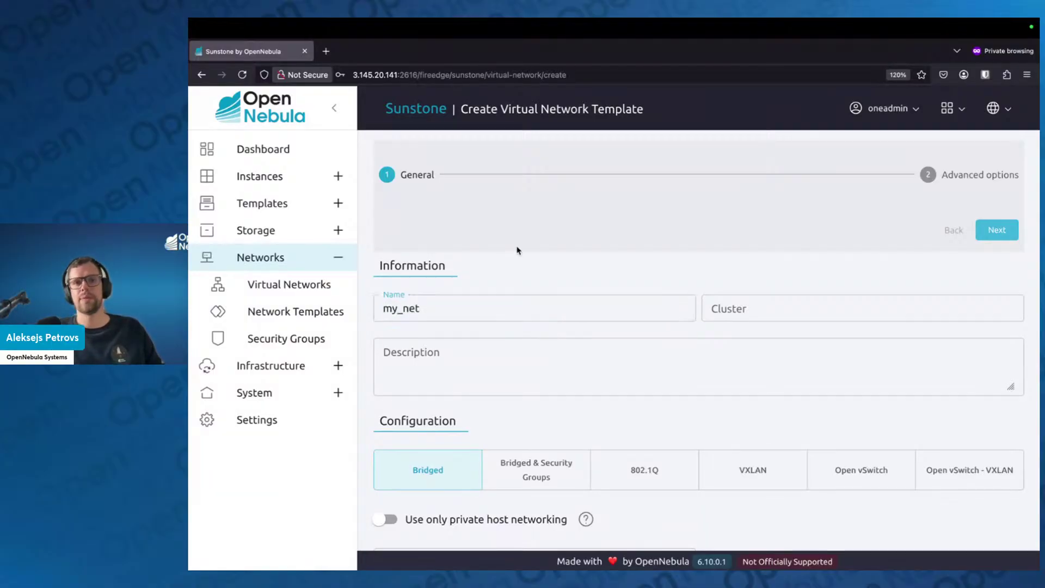
pyautogui.scroll(-2, 520, 251)
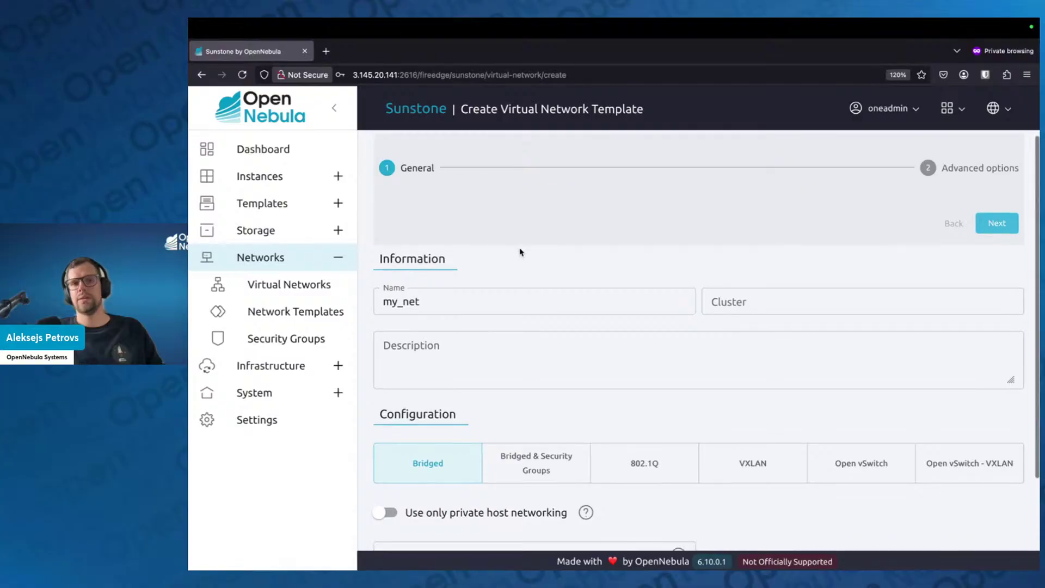
pyautogui.scroll(-1, 532, 377)
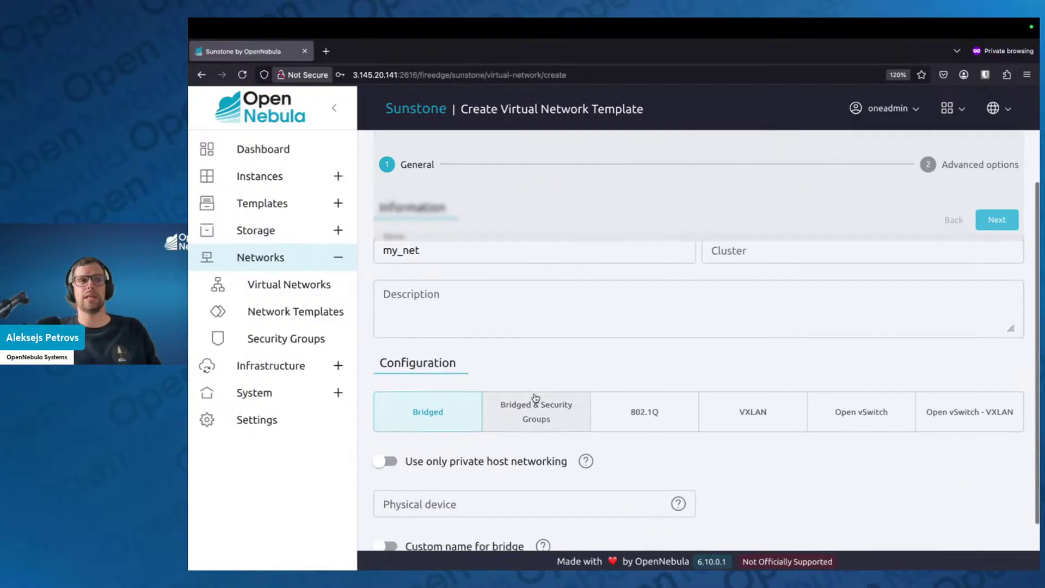
pyautogui.scroll(-1, 541, 377)
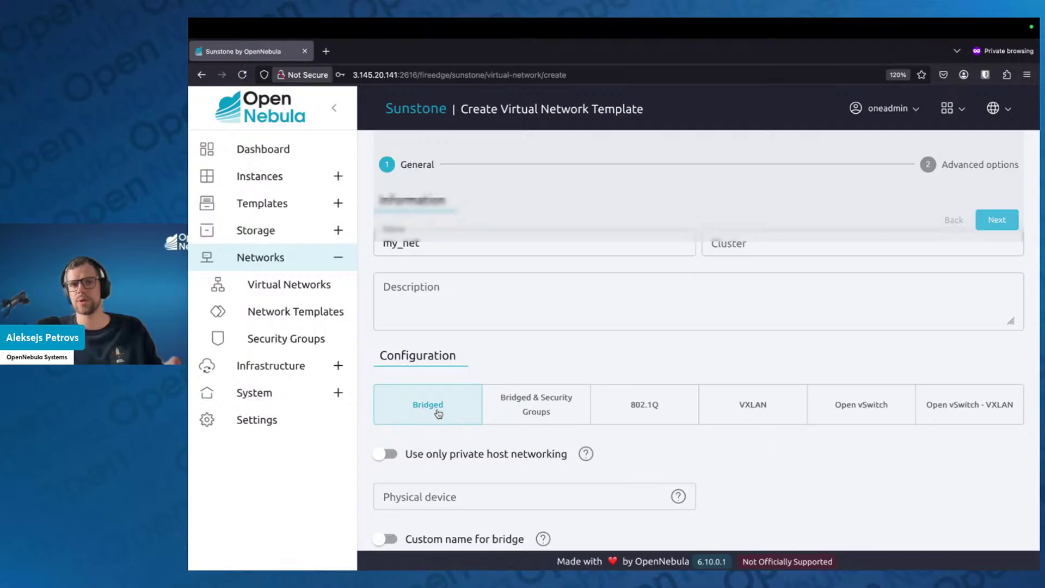
pyautogui.click(524, 412)
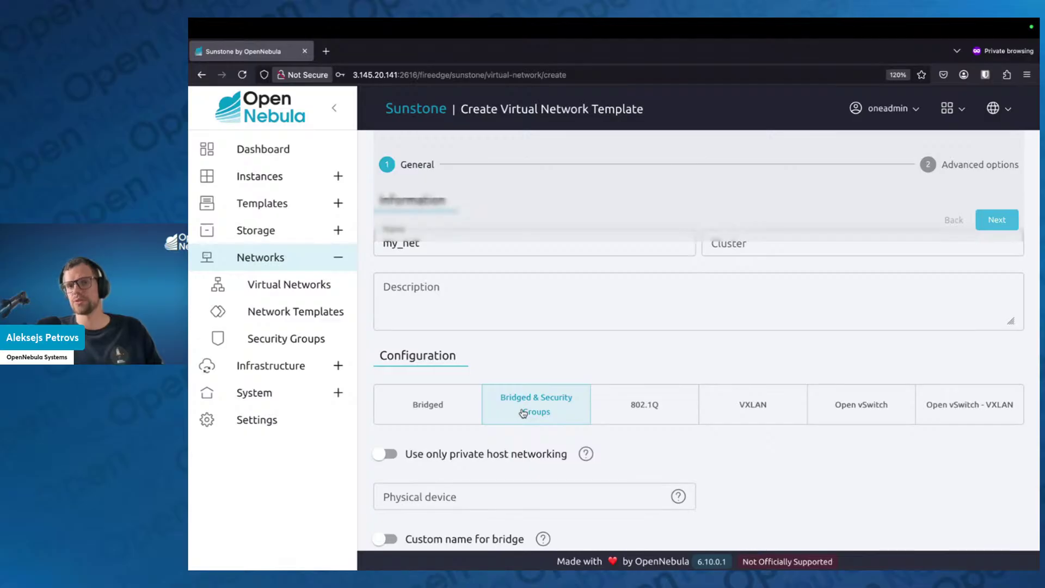
pyautogui.click(630, 407)
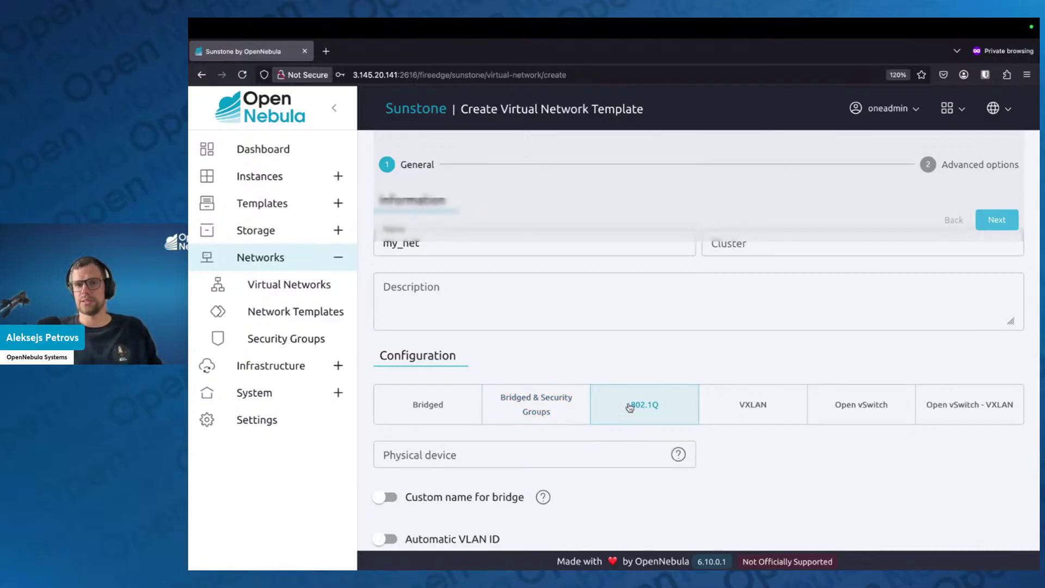
pyautogui.click(736, 408)
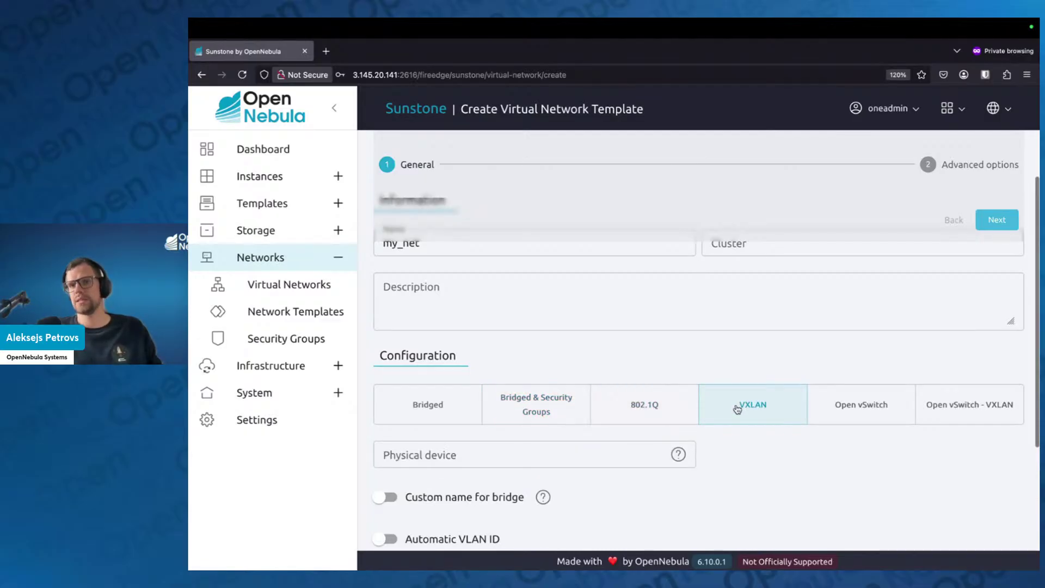
pyautogui.click(862, 410)
pyautogui.click(937, 405)
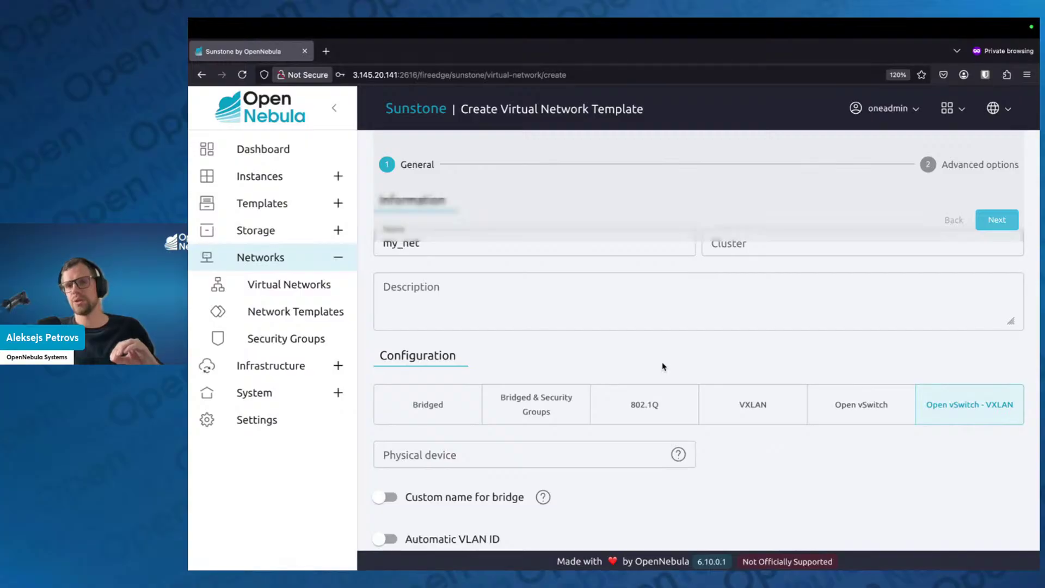
pyautogui.click(554, 417)
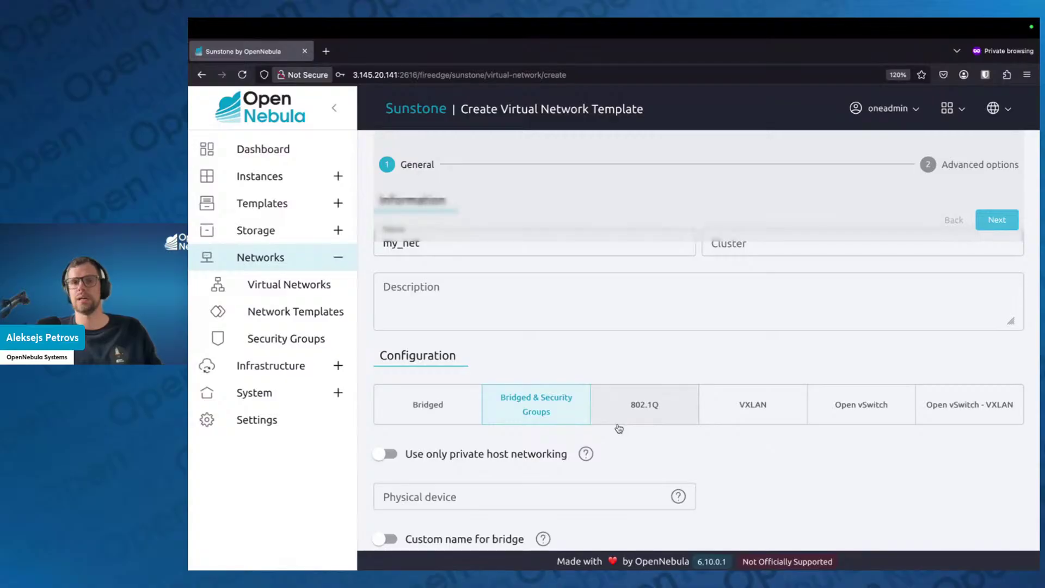
pyautogui.click(430, 403)
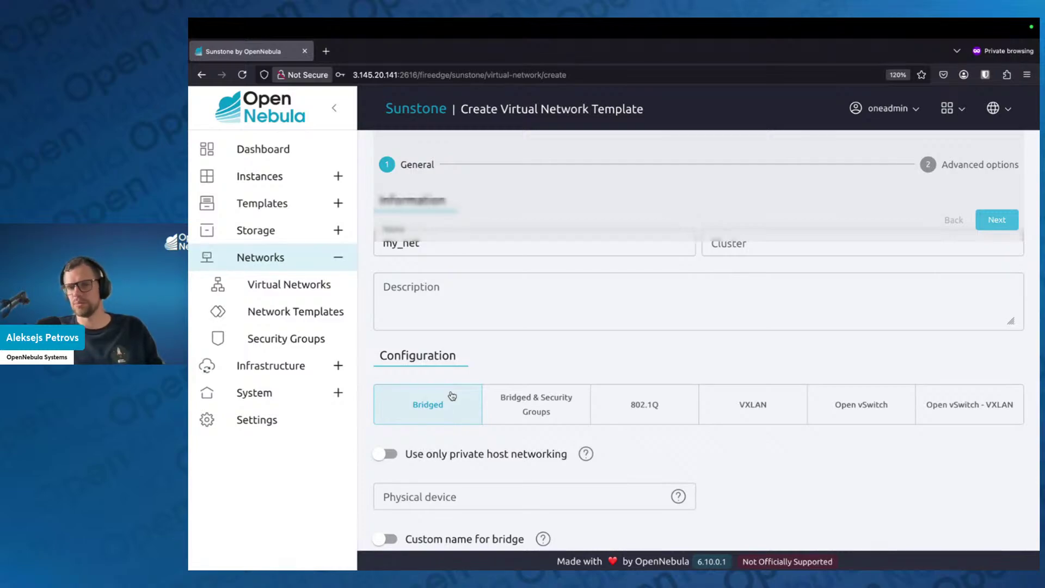
# Switch on 'Use only private host networking' under Configuration
pyautogui.scroll(1, 477, 361)
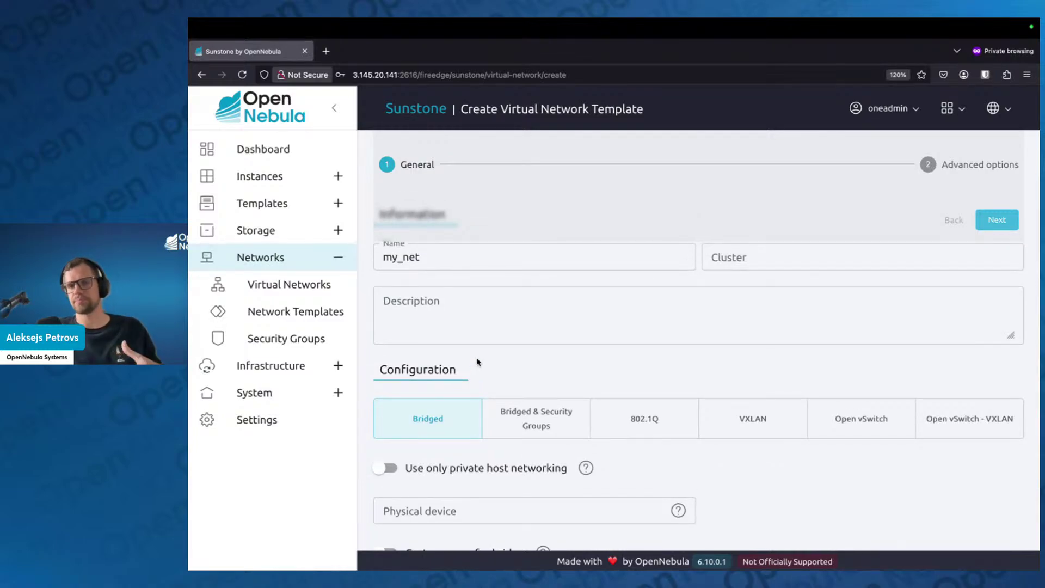
pyautogui.scroll(-1, 478, 362)
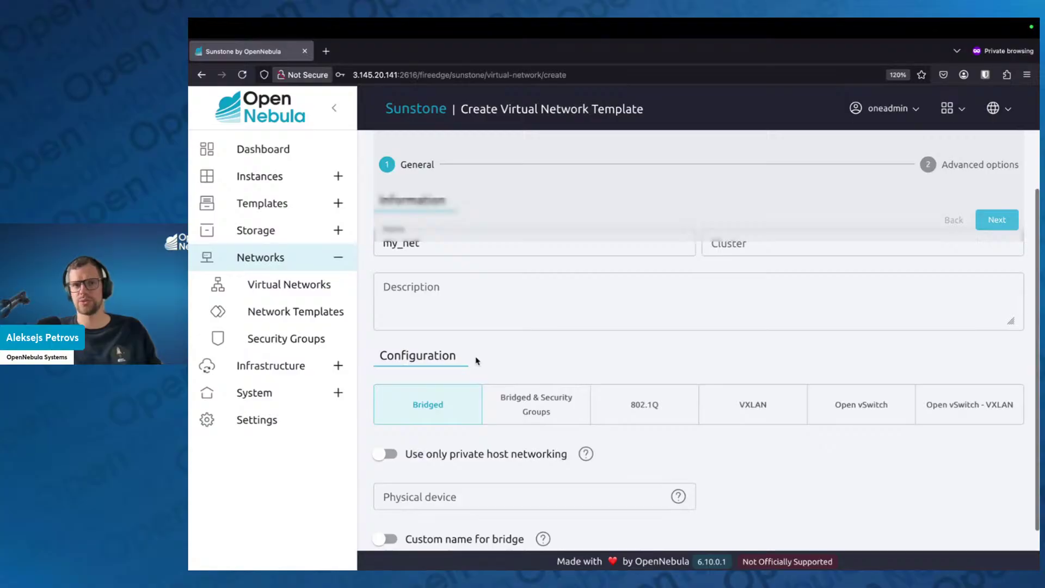
pyautogui.scroll(-1, 475, 361)
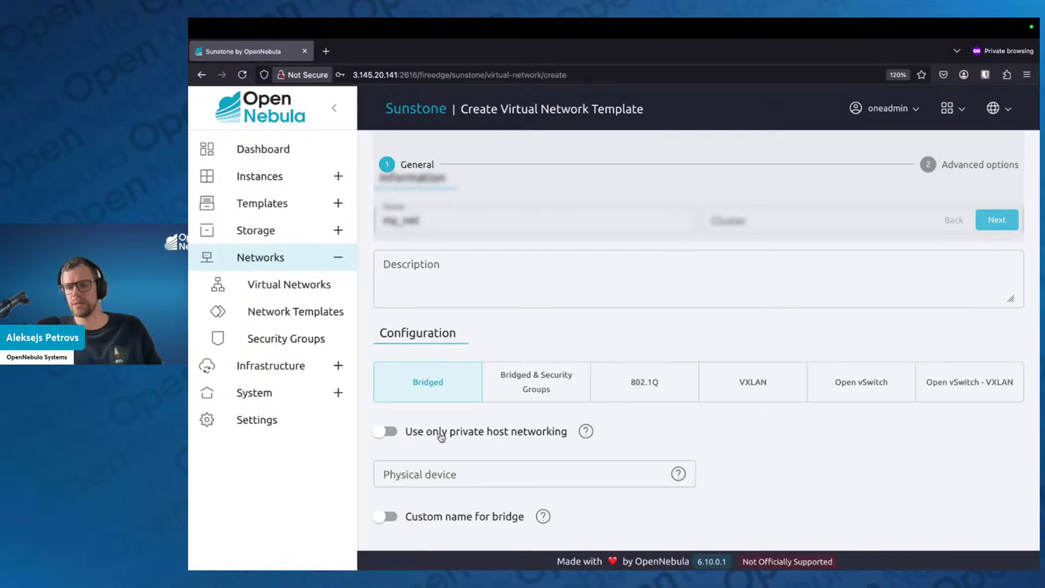
pyautogui.click(440, 436)
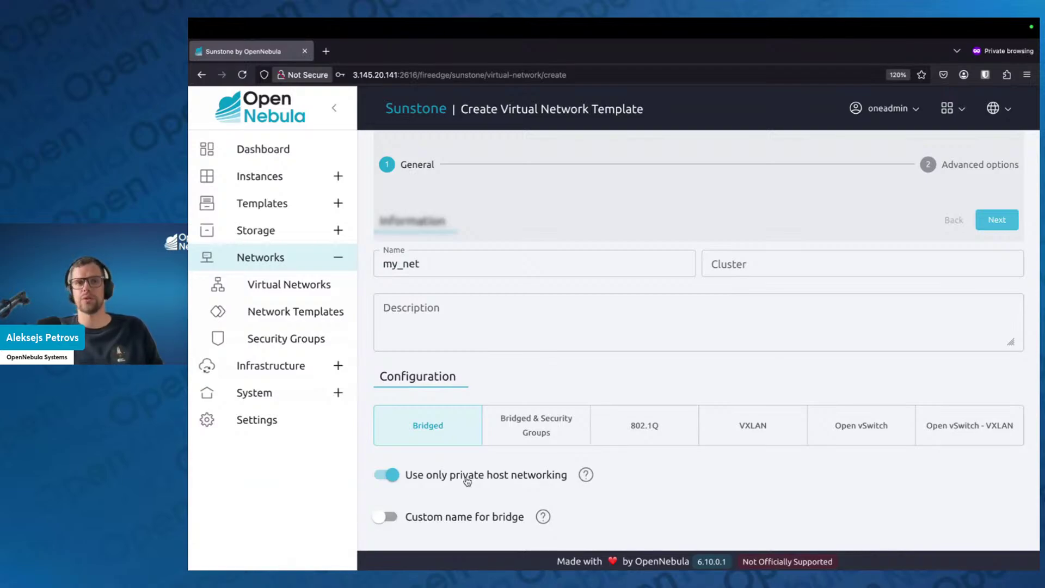
# Look over the available clusters without choosing one
pyautogui.scroll(2, 467, 476)
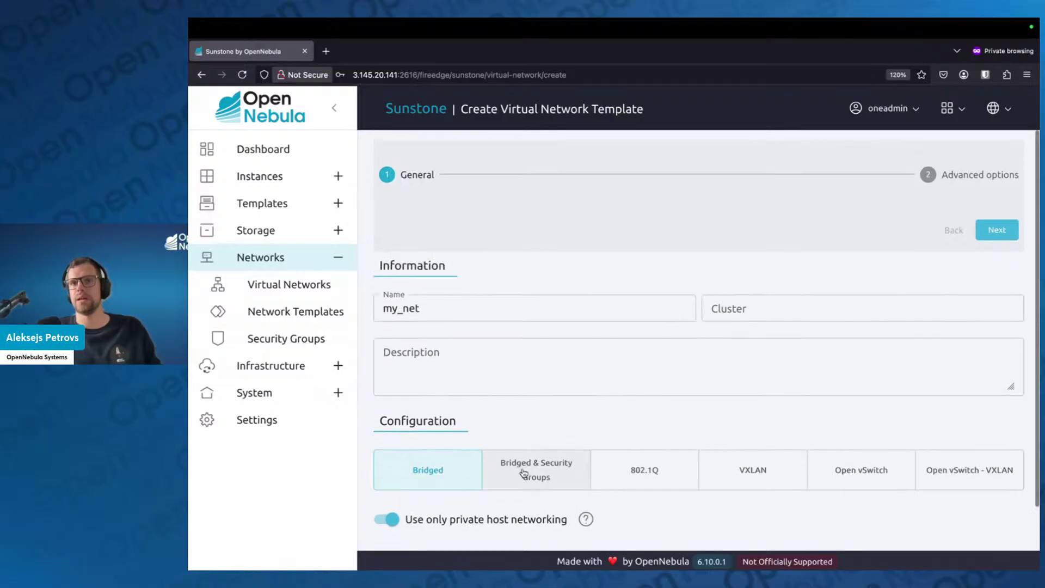
pyautogui.click(776, 306)
pyautogui.click(752, 268)
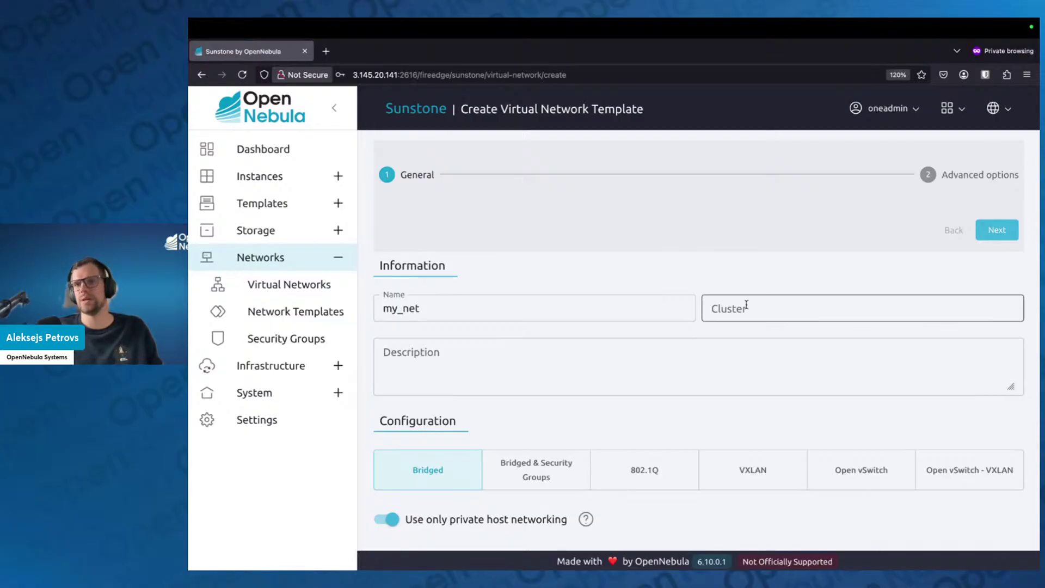
# Assign cluster #0 default to my_net, reselecting it after briefly clearing it
pyautogui.click(746, 306)
pyautogui.click(745, 338)
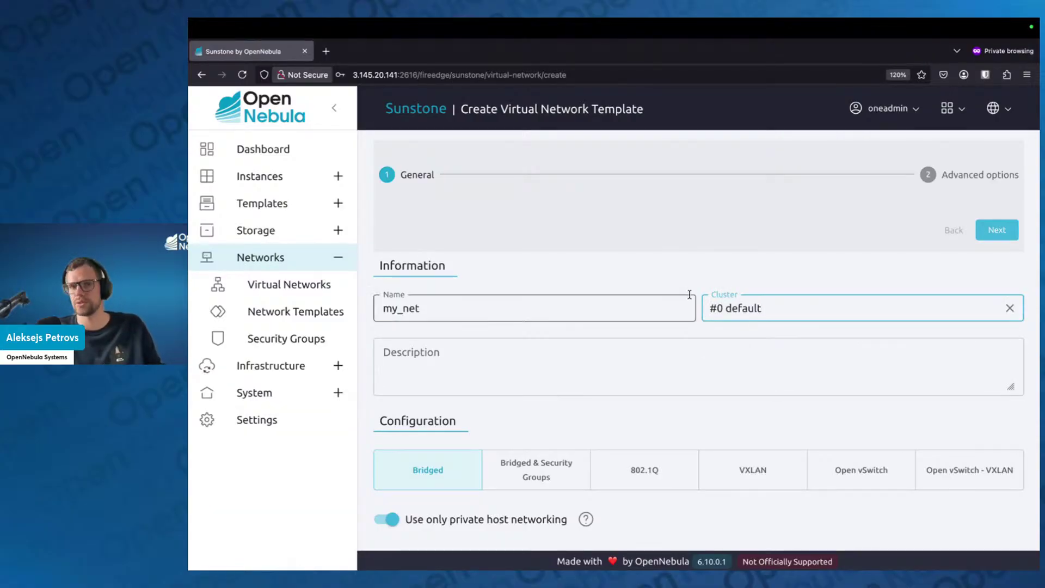
pyautogui.click(729, 252)
pyautogui.click(1008, 308)
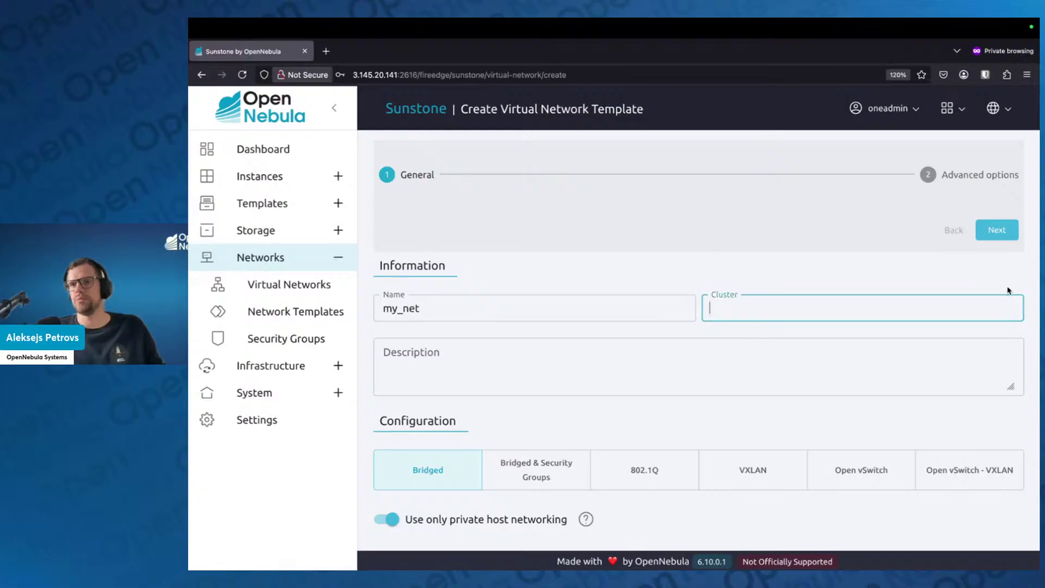
pyautogui.click(744, 239)
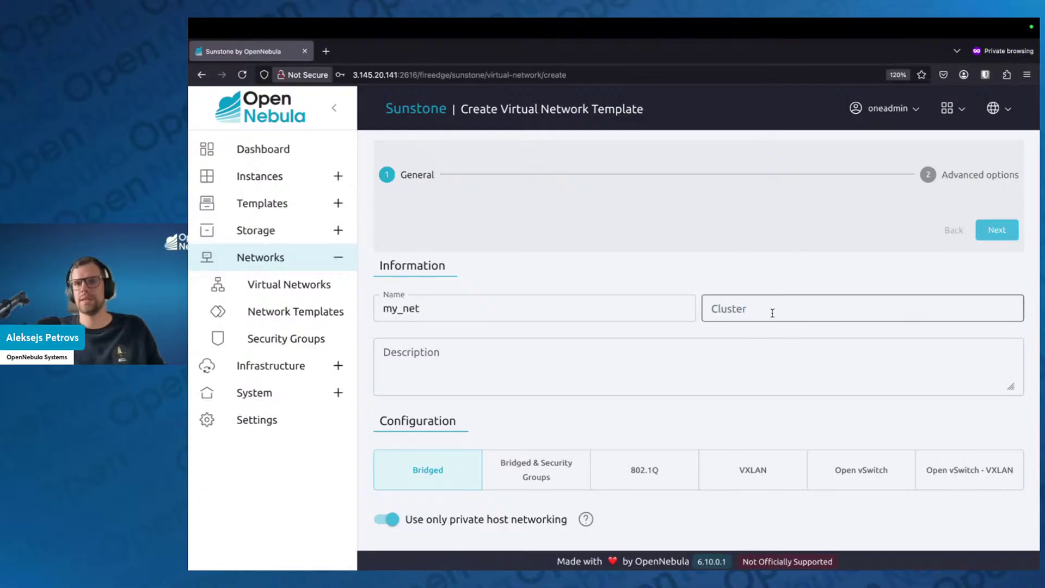
pyautogui.click(803, 308)
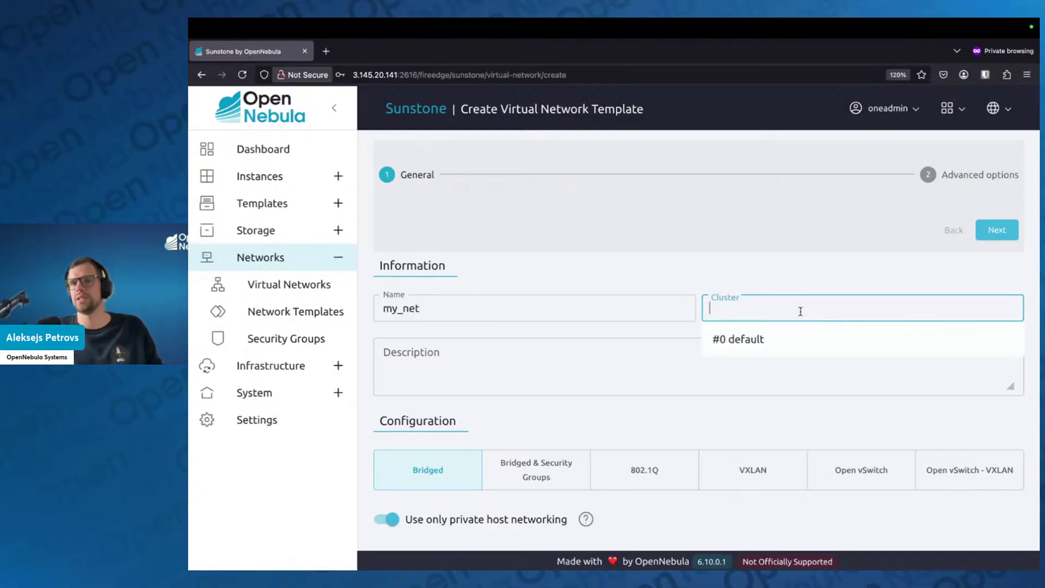
pyautogui.click(759, 351)
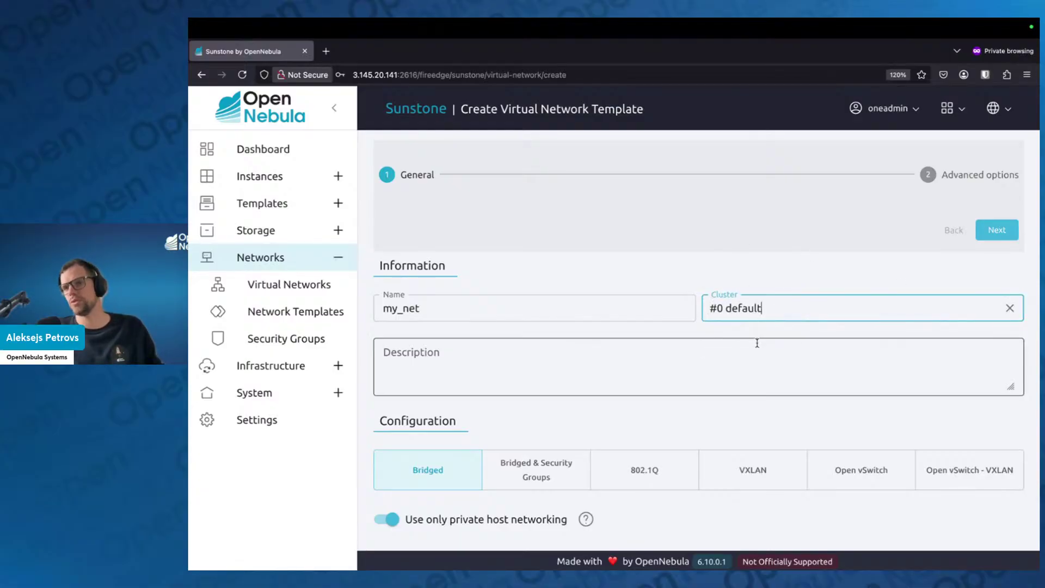
pyautogui.click(745, 270)
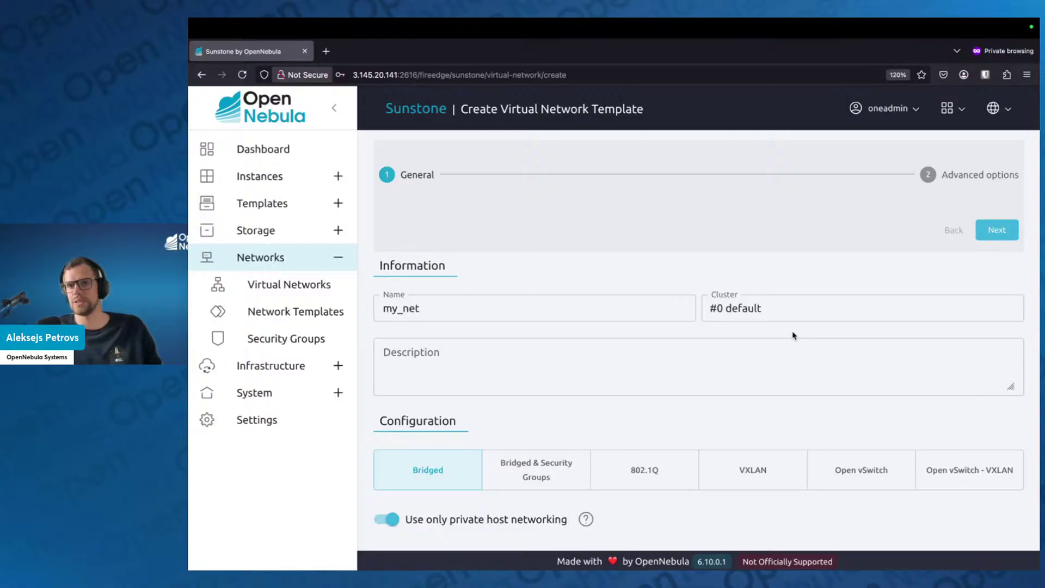
# Move to Advanced options and begin a new address range on the Addresses tab
pyautogui.click(998, 229)
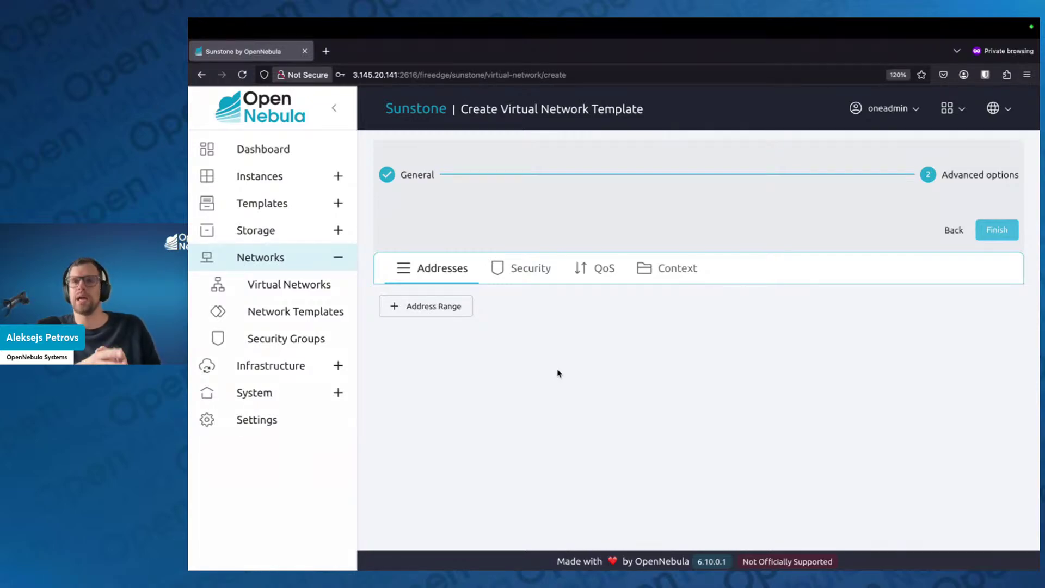
pyautogui.click(448, 307)
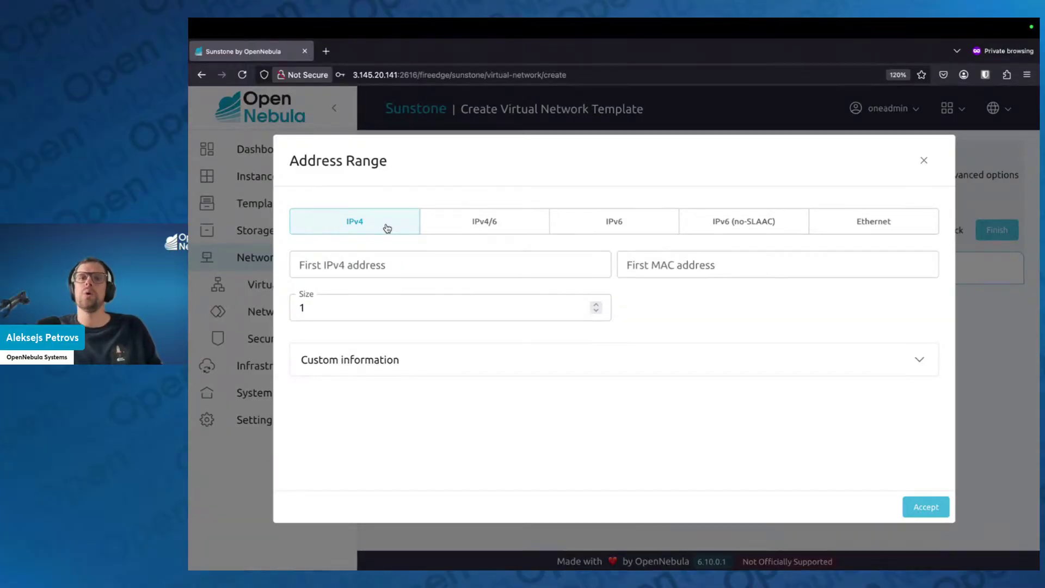
# Add an IPv4 range with first address 192.168.20.20 and size 100, after trying Ethernet
pyautogui.click(839, 226)
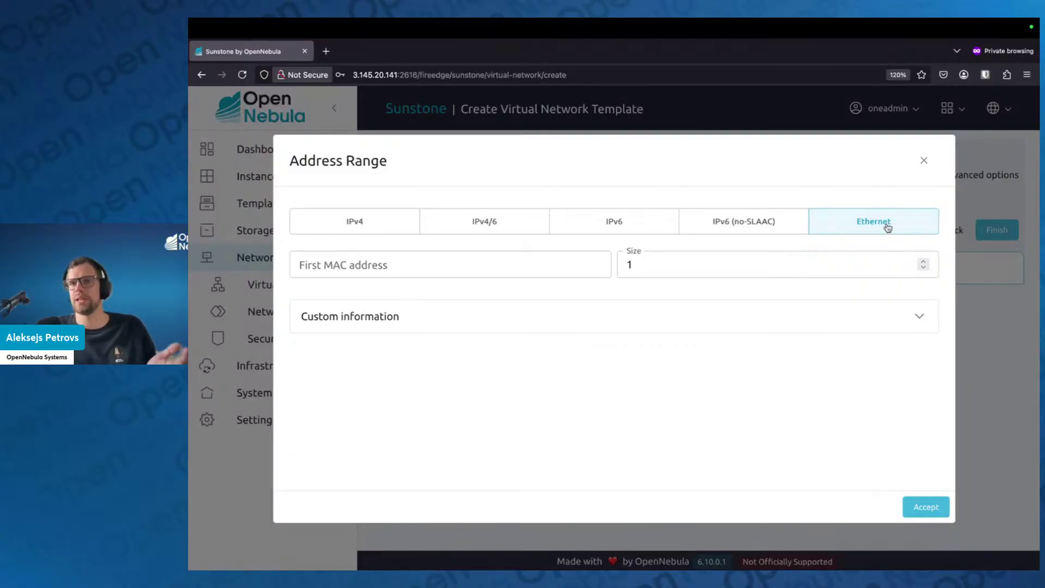
pyautogui.click(725, 270)
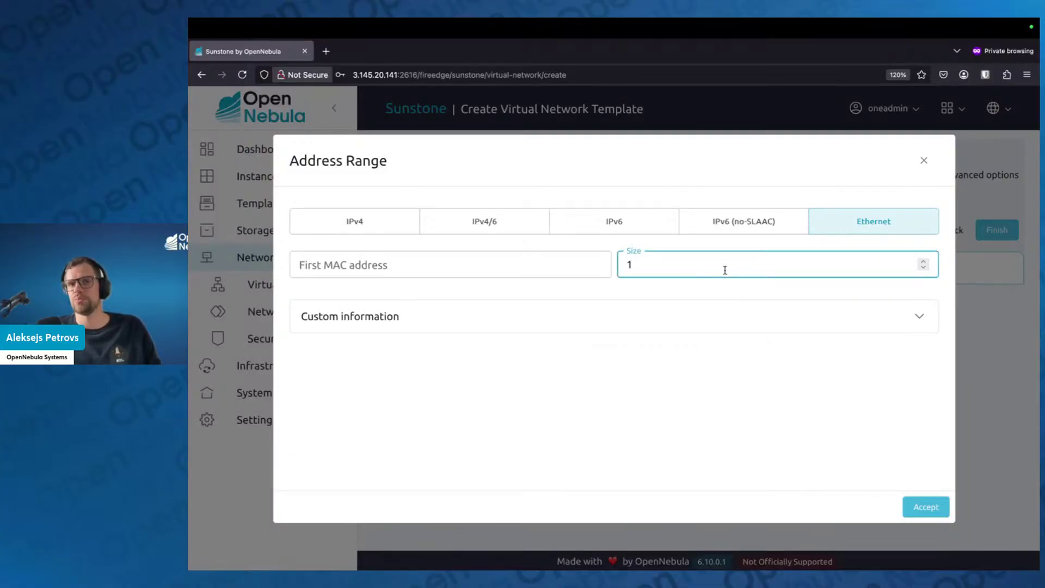
pyautogui.click(340, 228)
pyautogui.click(359, 260)
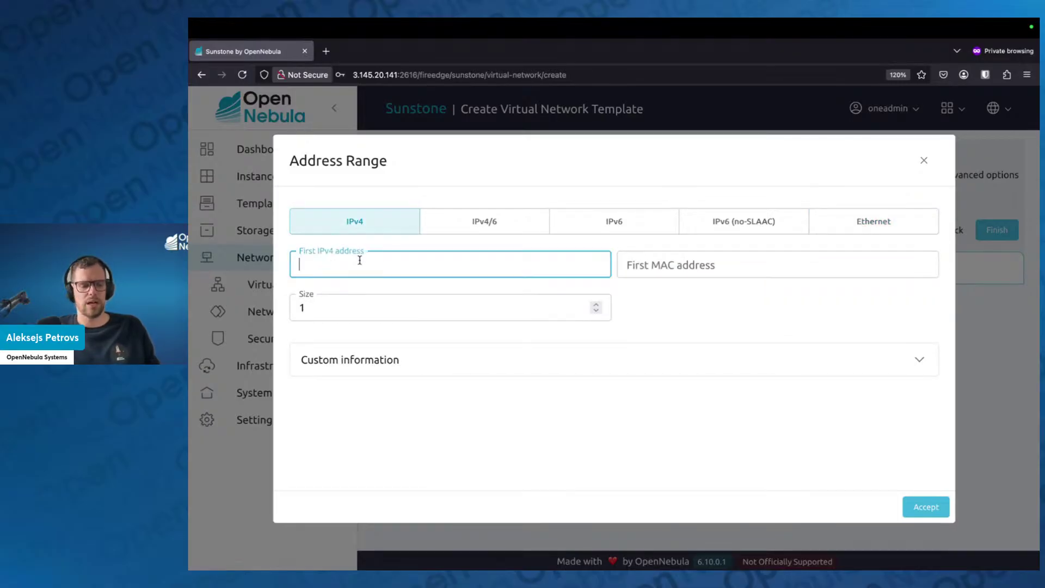
pyautogui.write('192')
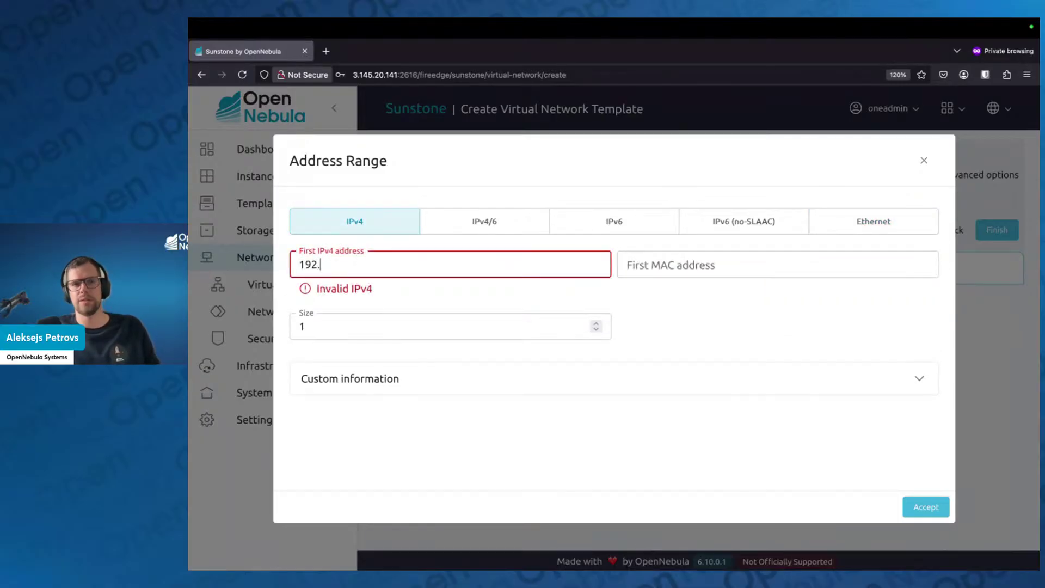
pyautogui.write('.168.')
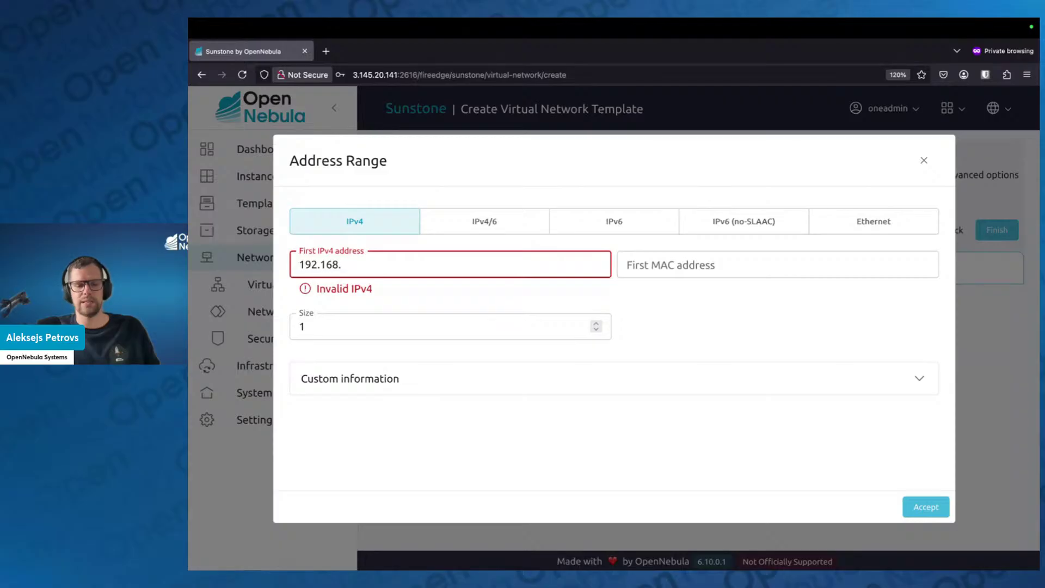
pyautogui.write('20.20')
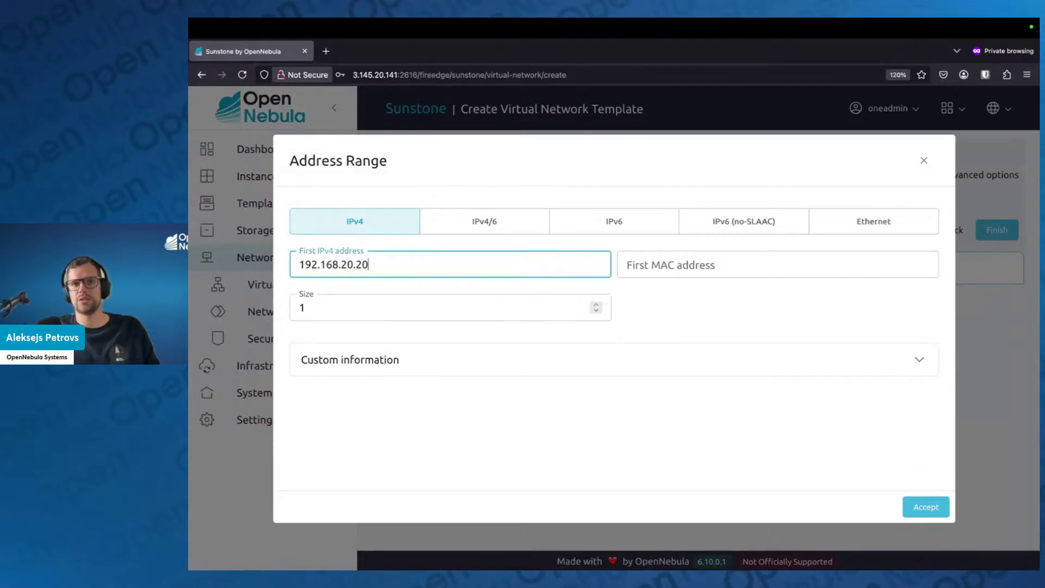
pyautogui.click(353, 313)
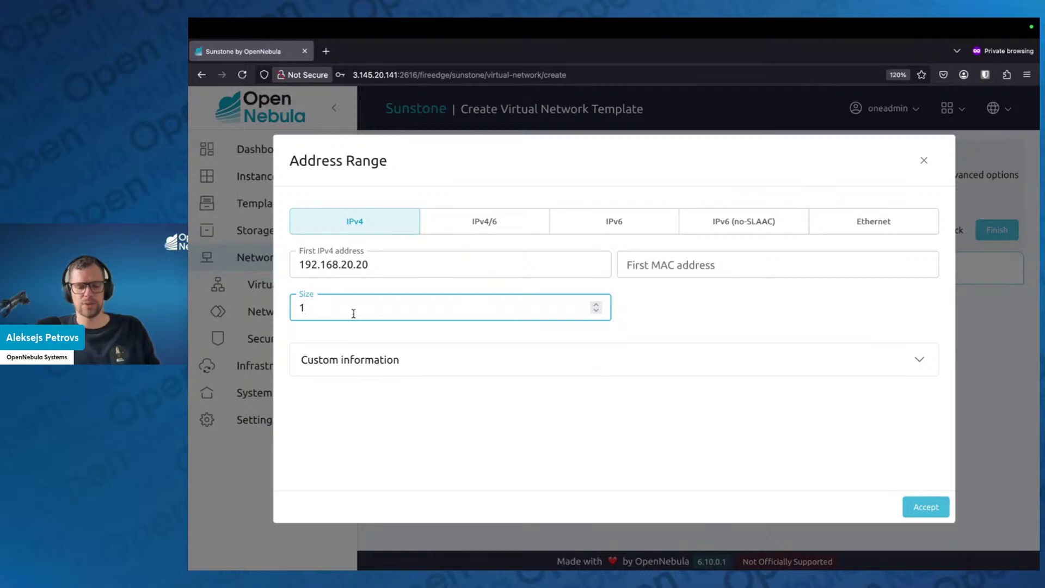
pyautogui.write('00')
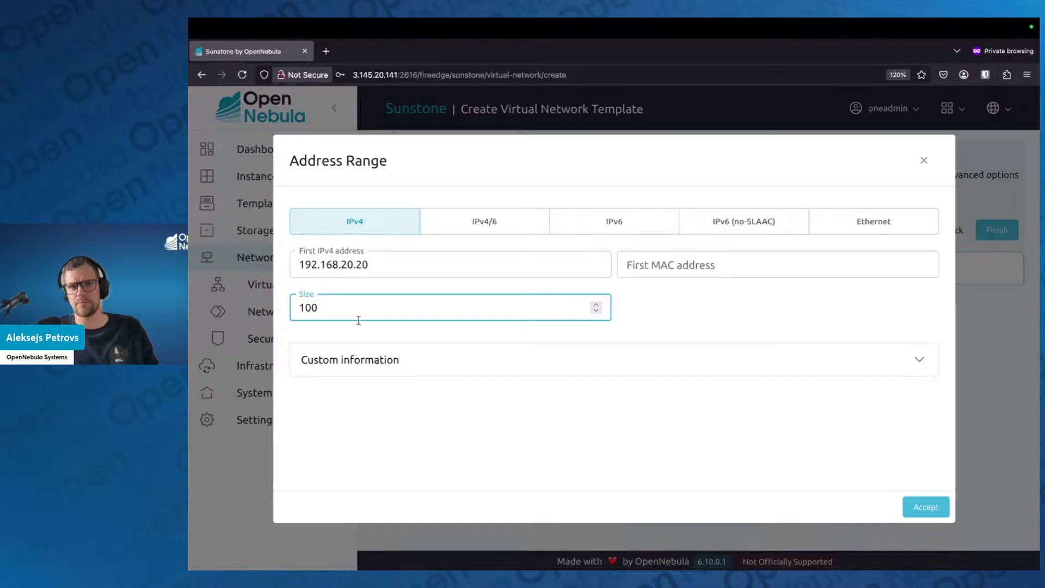
pyautogui.click(946, 511)
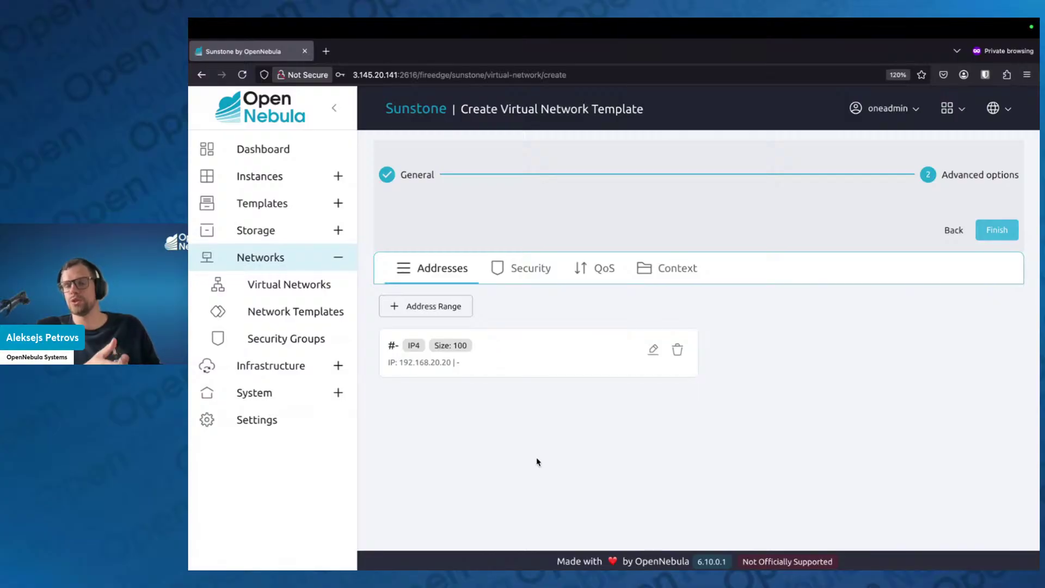
# Add a second IPv4 range with first address 192.168.20.150 and size 20
pyautogui.click(429, 311)
pyautogui.click(419, 303)
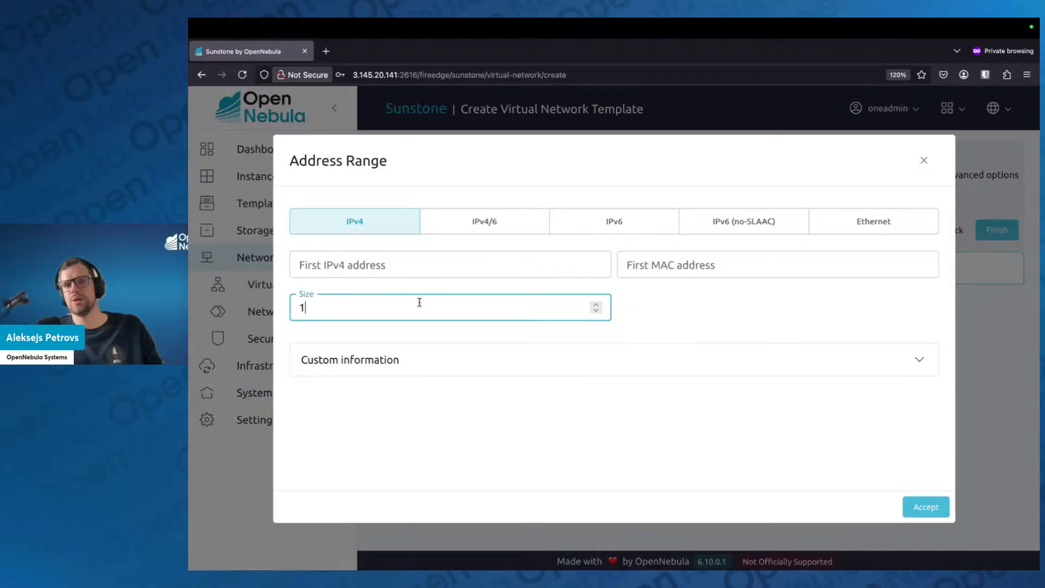
pyautogui.click(406, 272)
pyautogui.write('192')
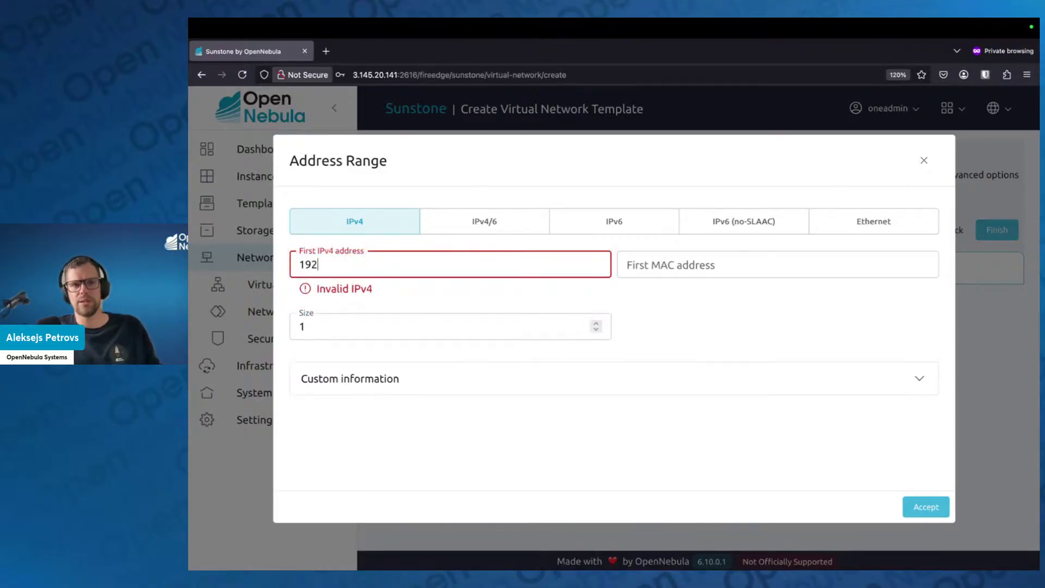
pyautogui.write('.168.20.')
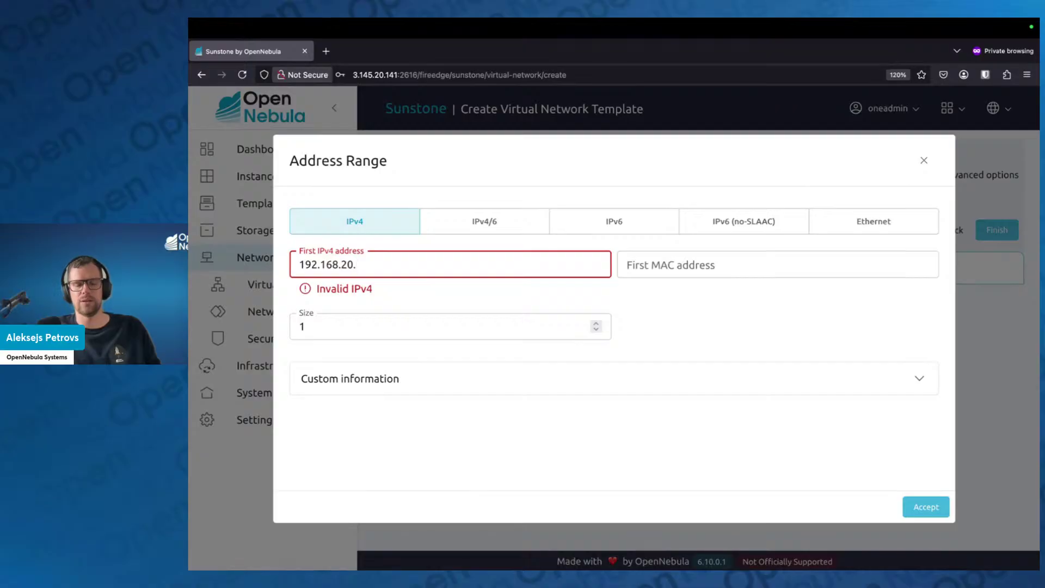
pyautogui.write('150')
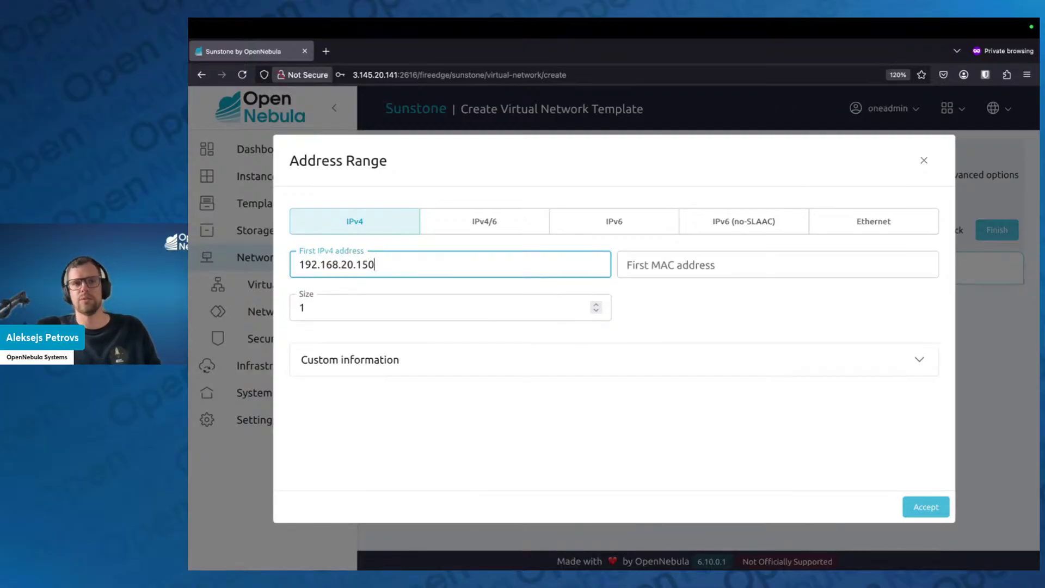
pyautogui.doubleClick(321, 305)
pyautogui.write('20')
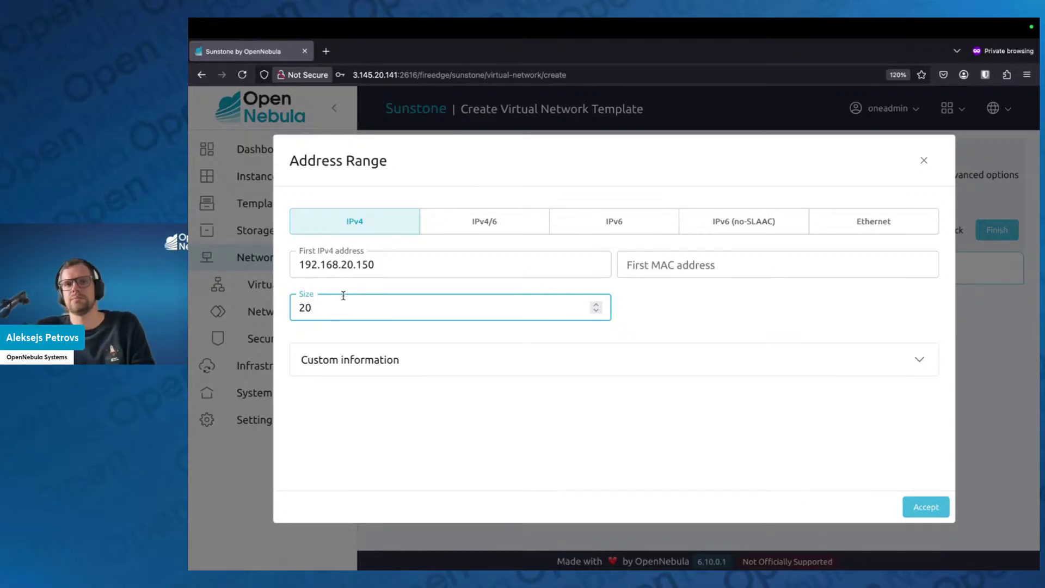
pyautogui.click(929, 508)
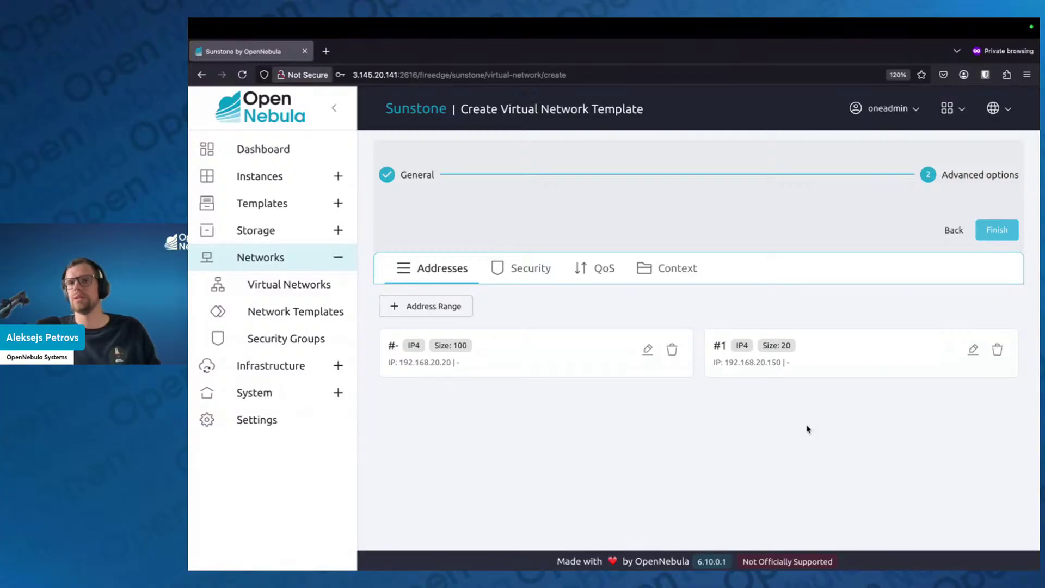
# Delete range #1 (192.168.20.150) and view the default security group on the Security tab
pyautogui.click(997, 351)
pyautogui.click(728, 388)
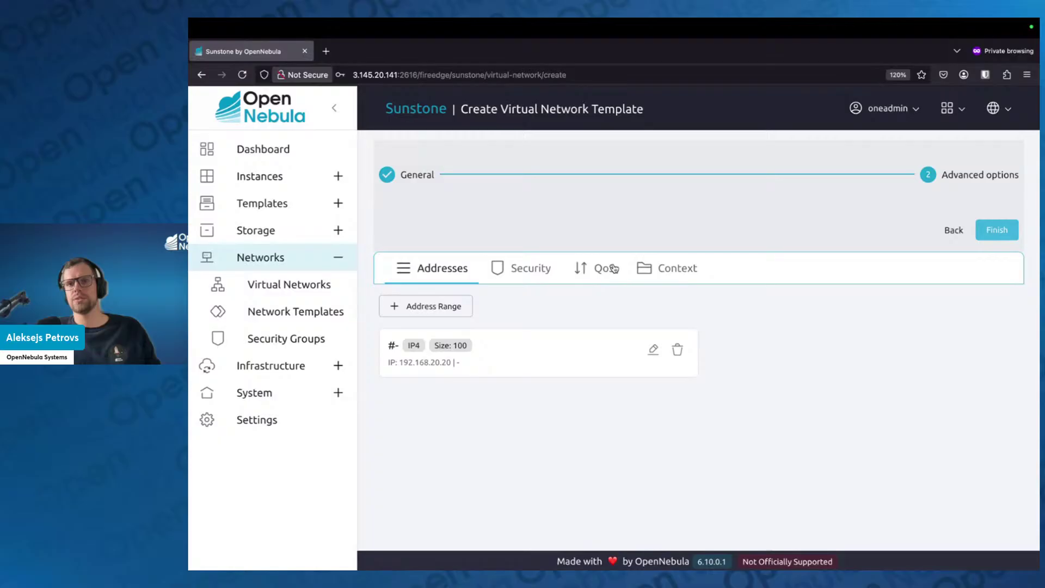
pyautogui.click(532, 275)
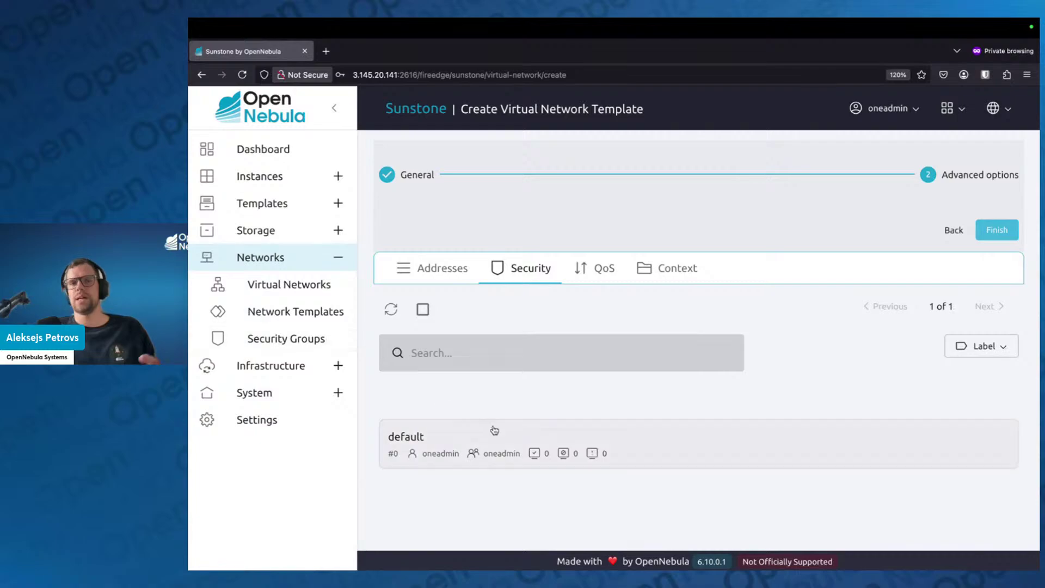
# Review the QoS bandwidth limits, then view the Context tab's gateway and DNS fields
pyautogui.click(601, 275)
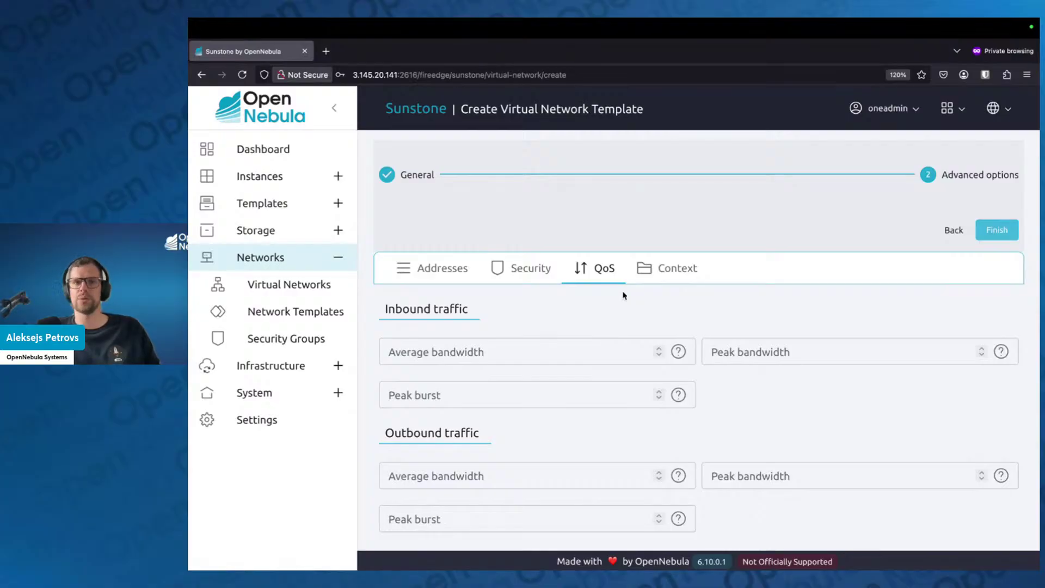
pyautogui.click(665, 273)
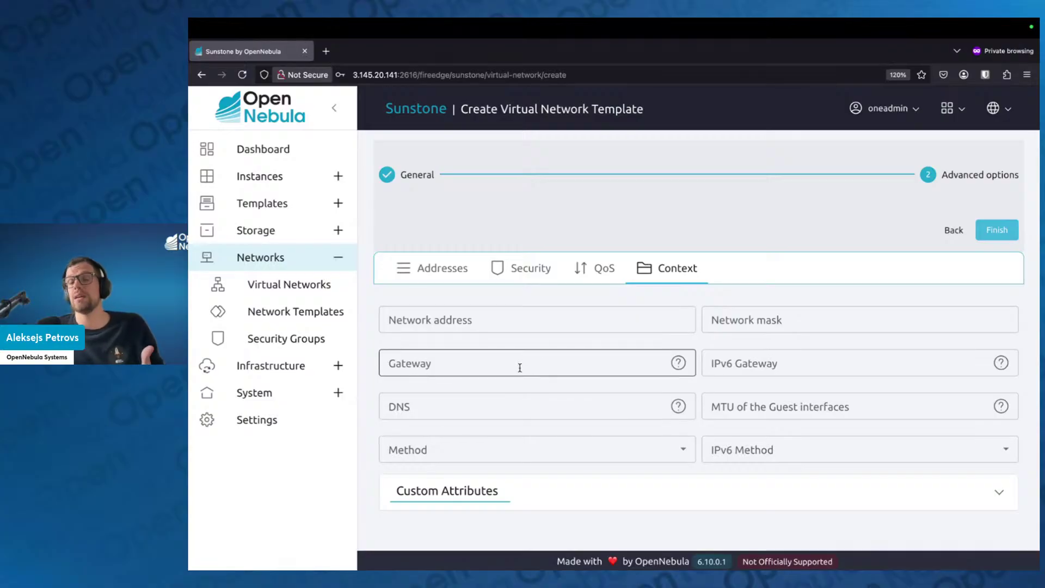
pyautogui.click(523, 454)
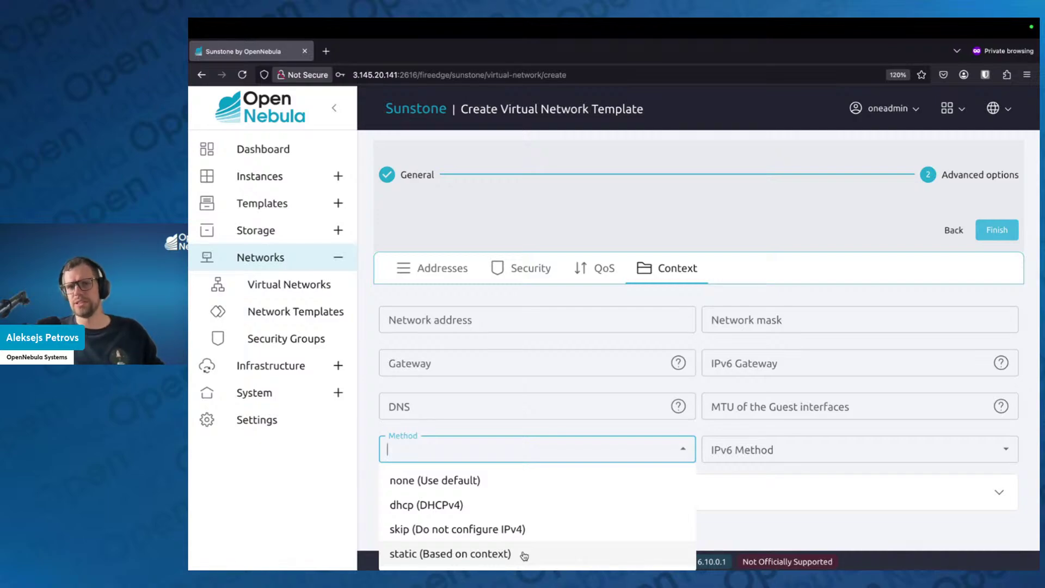
pyautogui.click(647, 431)
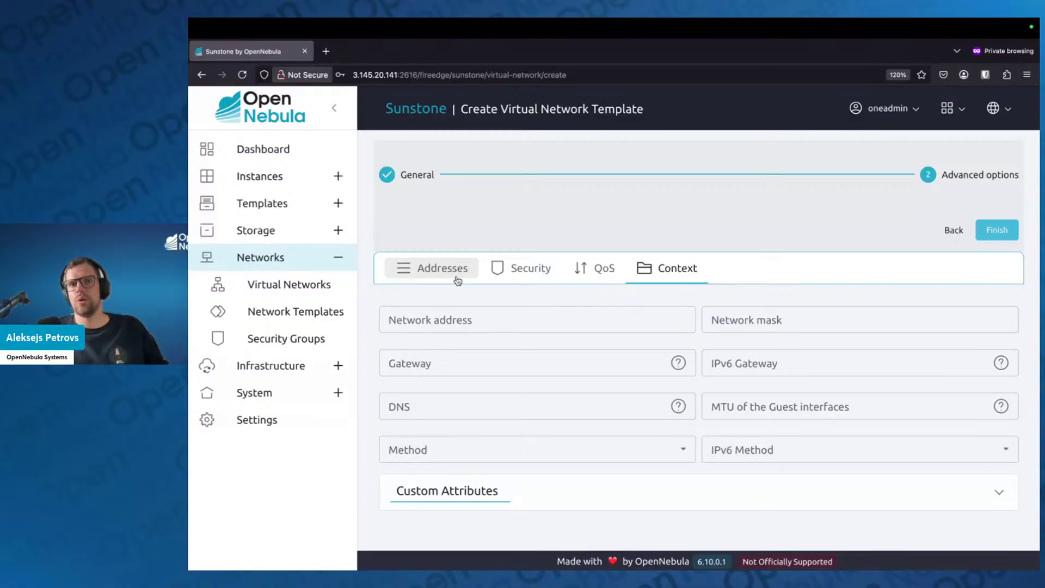
# Set the IPv4 method to static (Based on context) and finish creating my_net
pyautogui.click(658, 456)
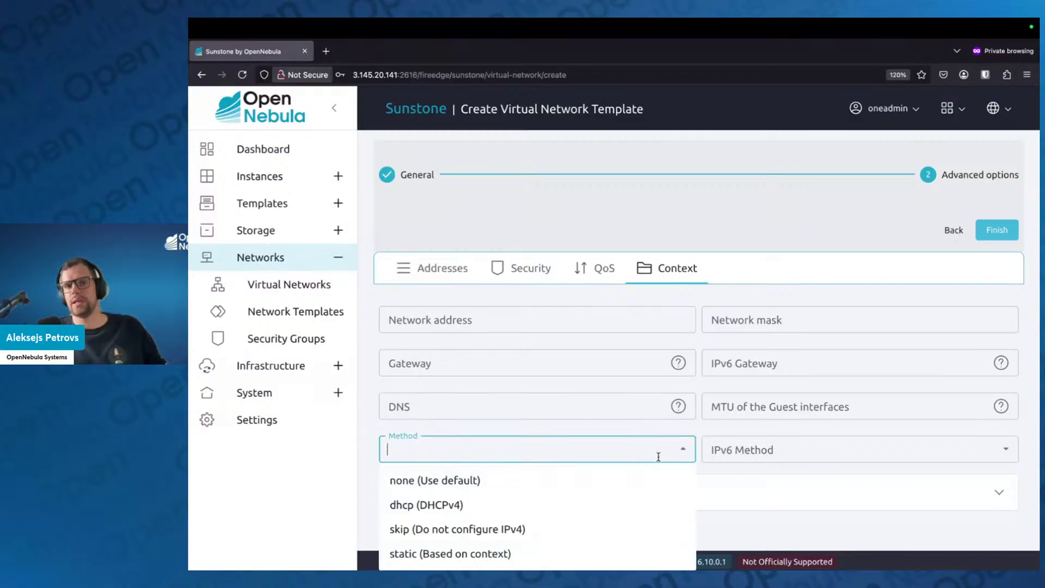
pyautogui.click(523, 555)
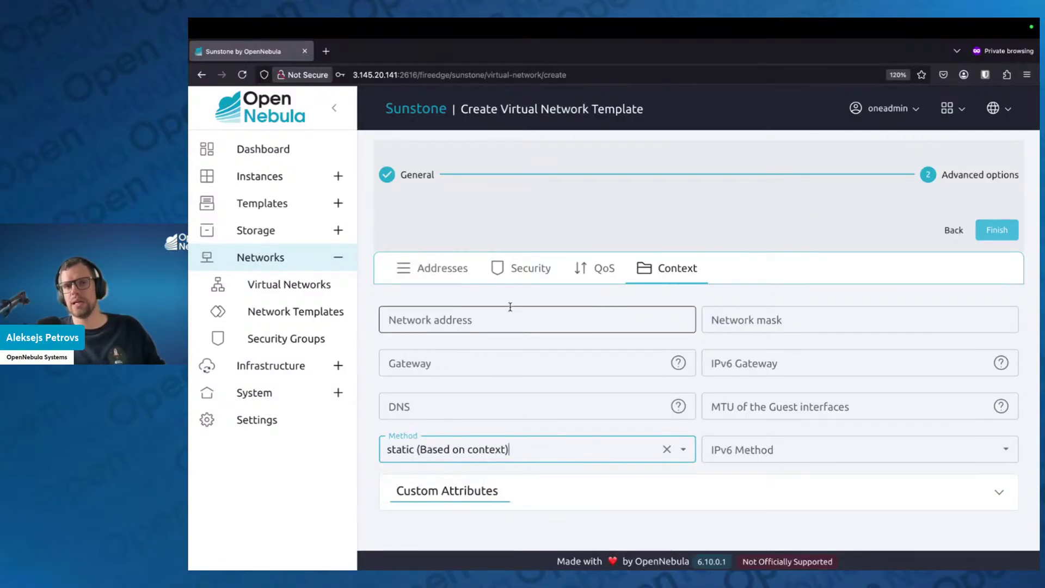
pyautogui.click(459, 268)
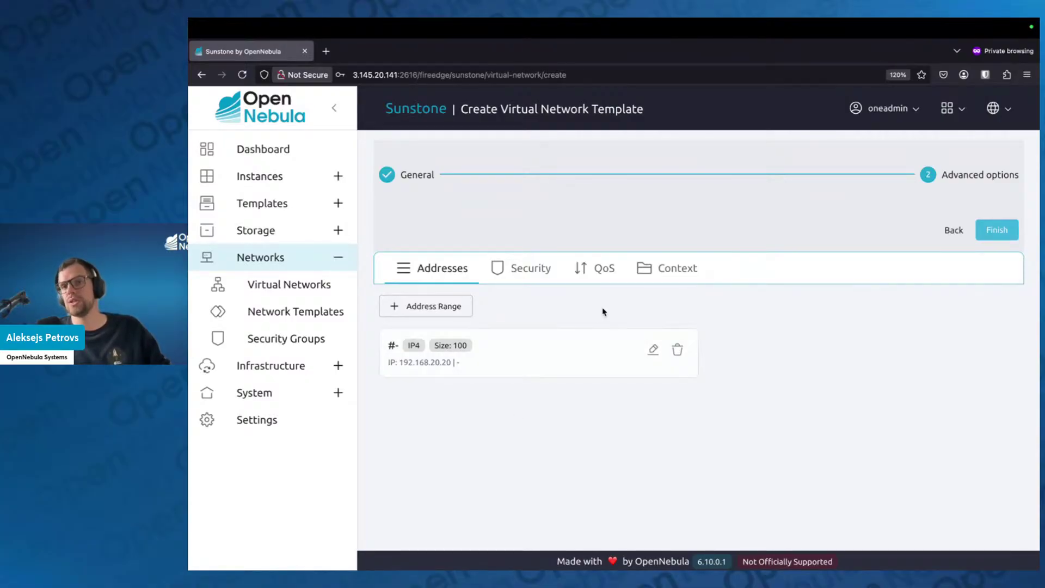
pyautogui.click(667, 272)
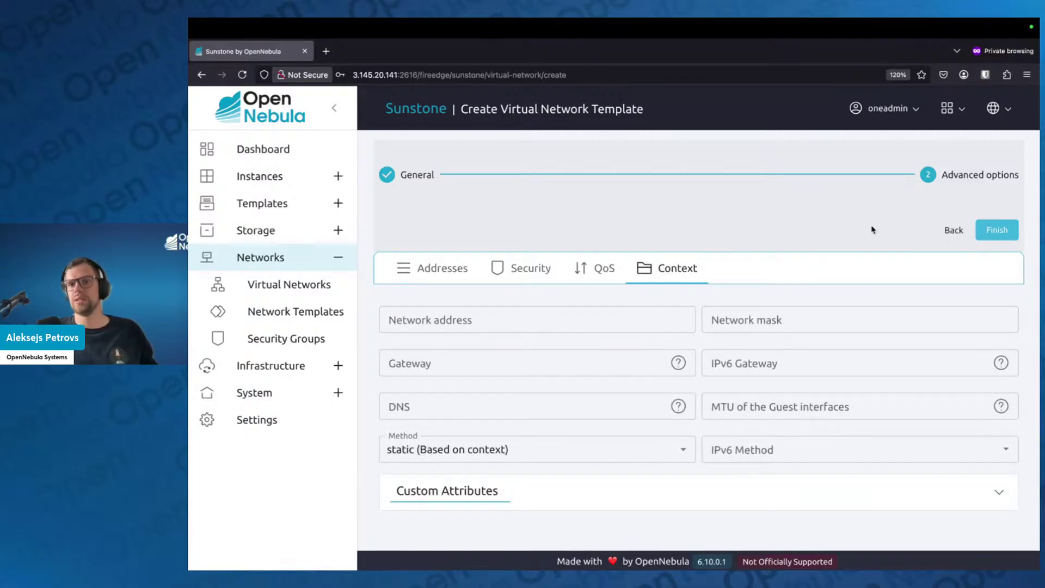
pyautogui.click(995, 230)
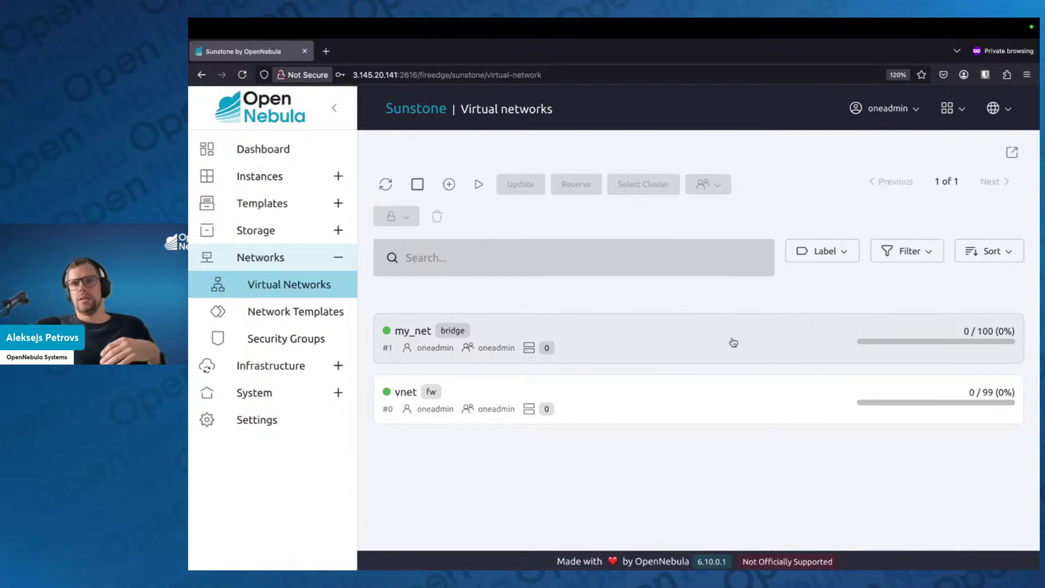
# Open virtual network #1 my_net from the list to see its Info tab
pyautogui.click(734, 342)
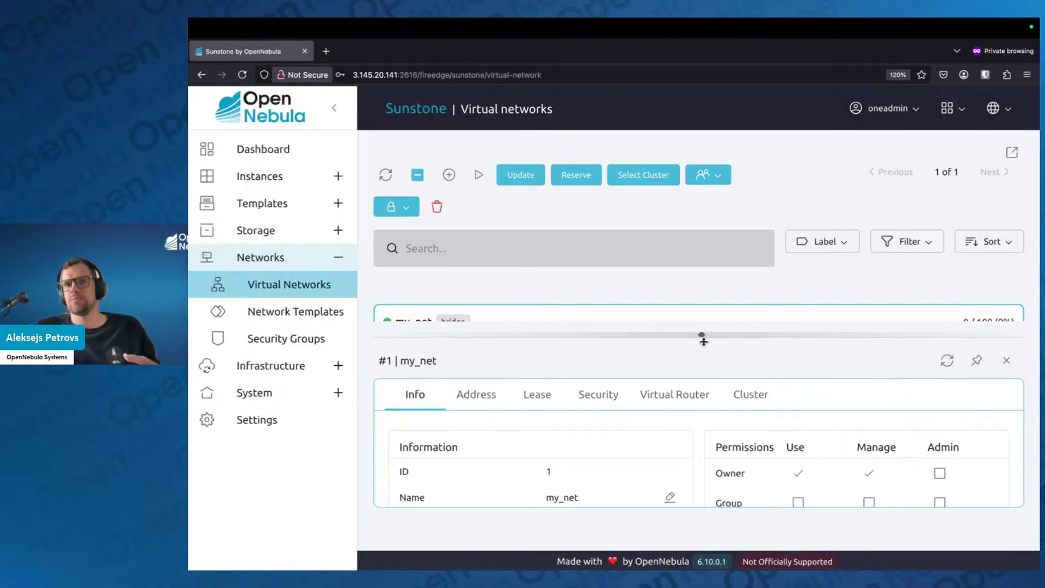
# Drag the list/detail splitter down so the full my_net row shows in the Virtual networks list
pyautogui.moveTo(703, 342); pyautogui.dragTo(701, 377)
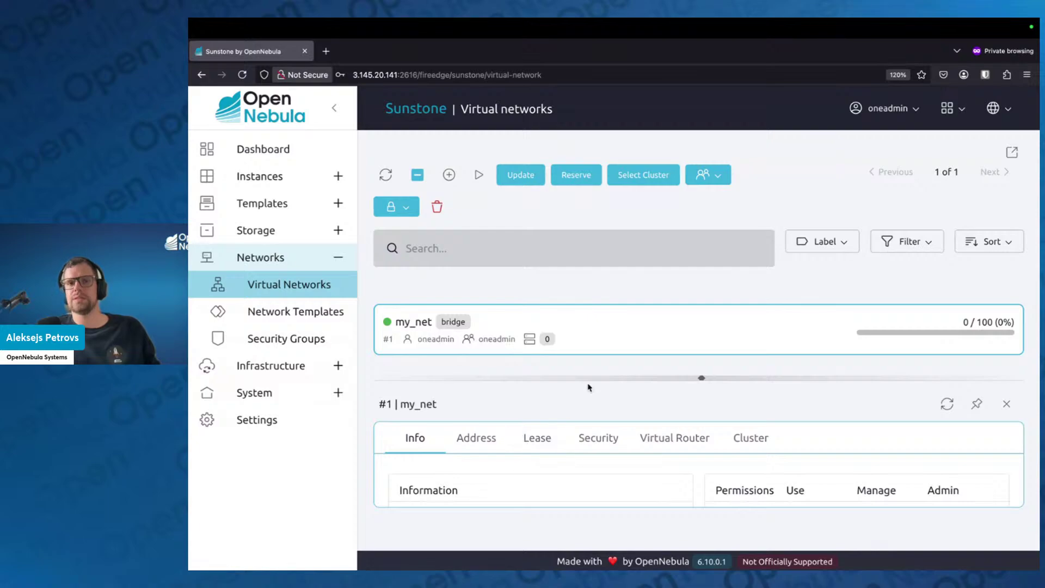
# Reserve 10 addresses from my_net's 192.168.20.20 range as 'my_reservation', then refresh the list
pyautogui.click(580, 180)
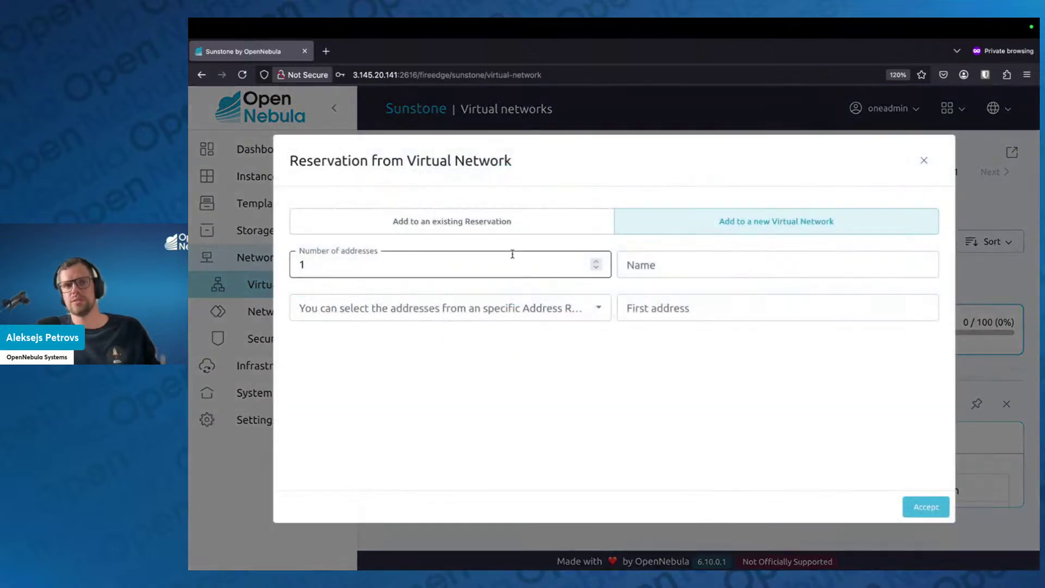
pyautogui.click(508, 269)
pyautogui.write('0')
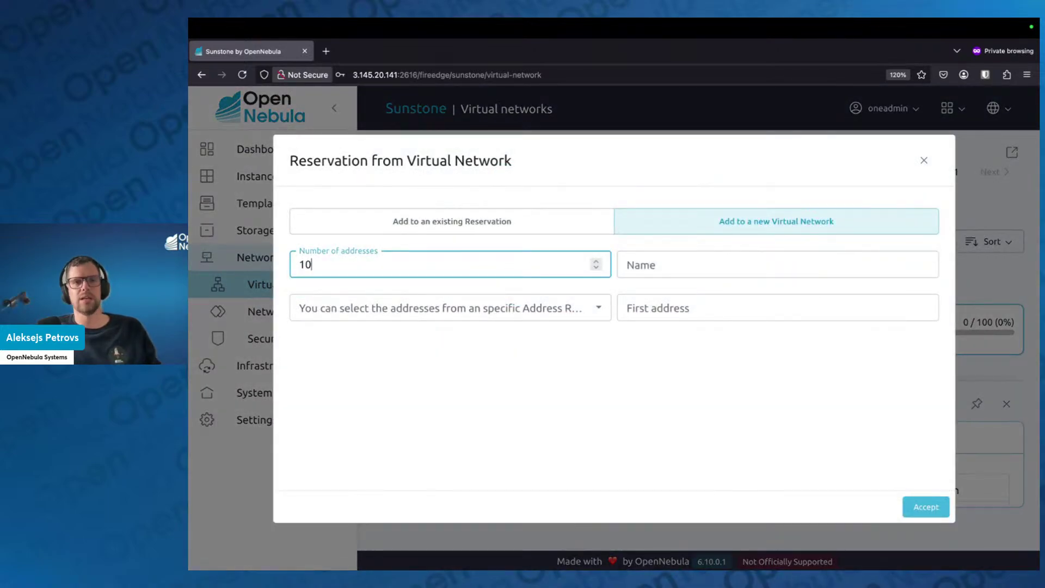
pyautogui.click(650, 265)
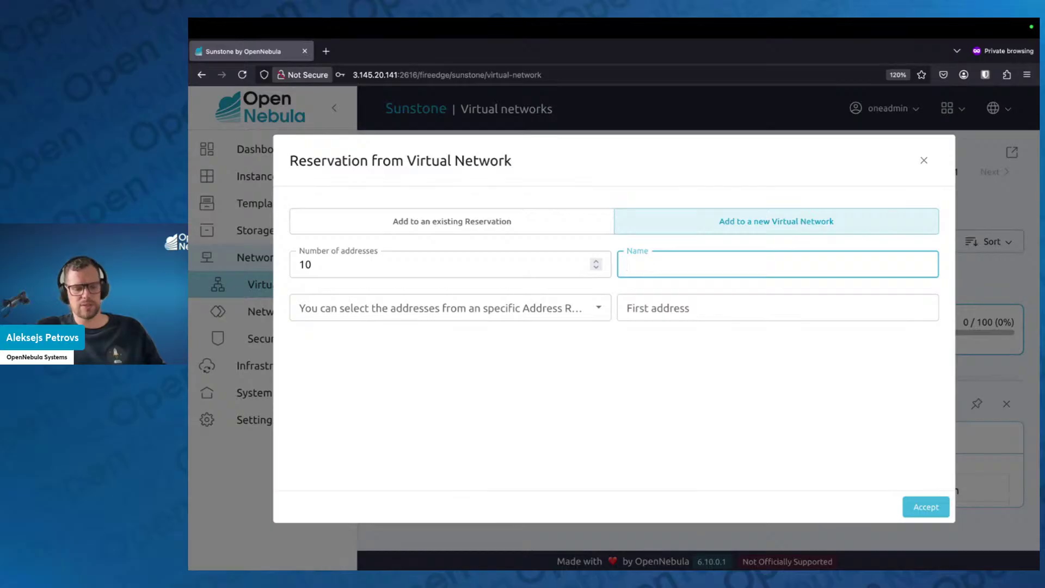
pyautogui.write('my_reservation')
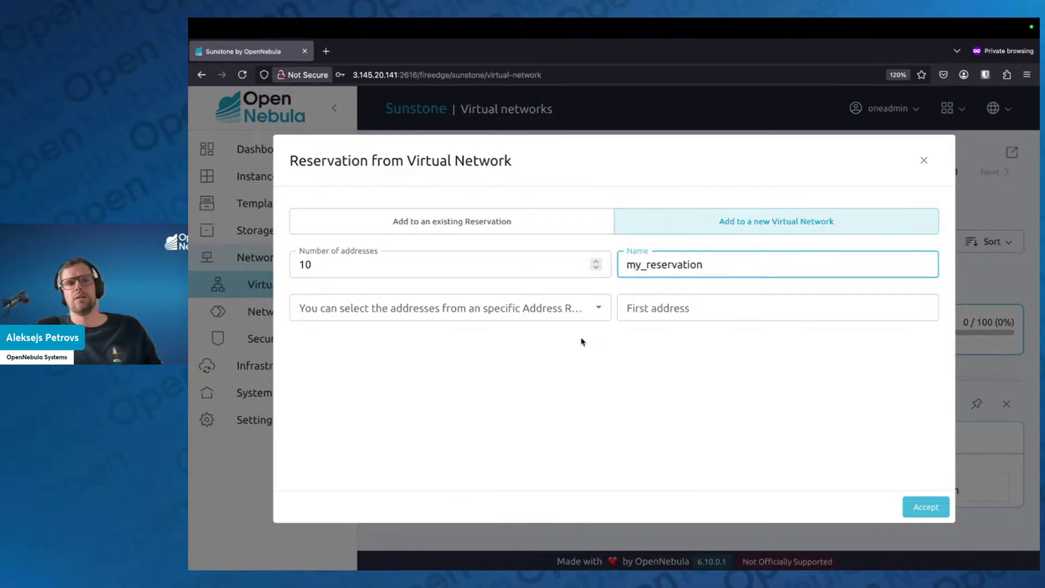
pyautogui.click(563, 308)
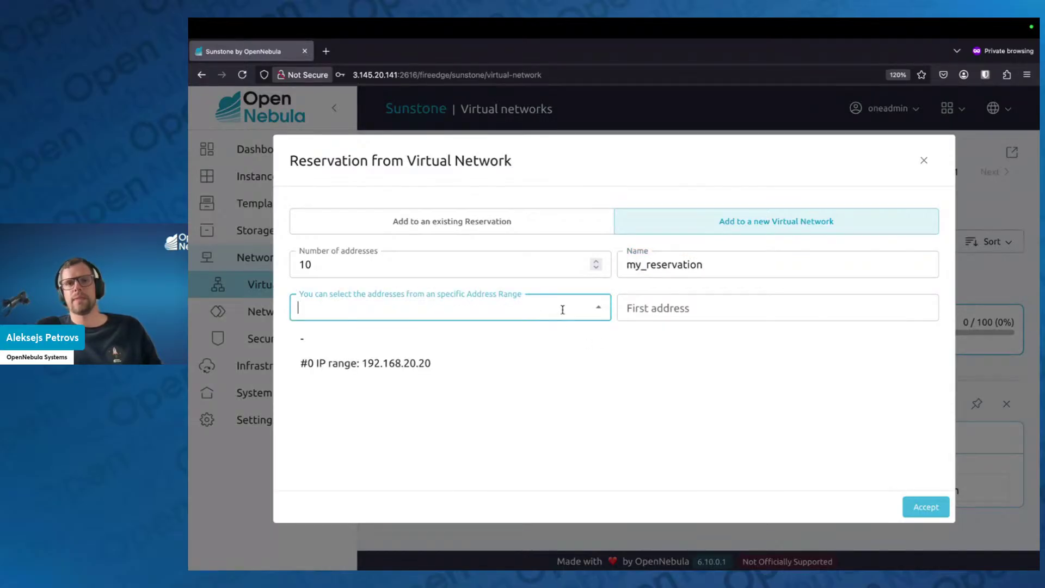
pyautogui.click(433, 370)
pyautogui.click(934, 507)
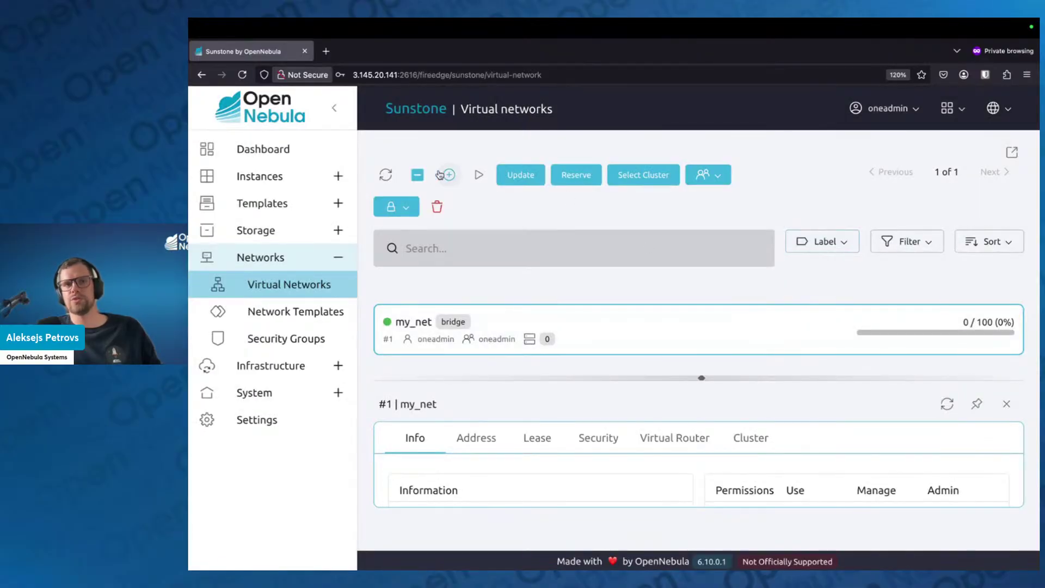
pyautogui.click(385, 175)
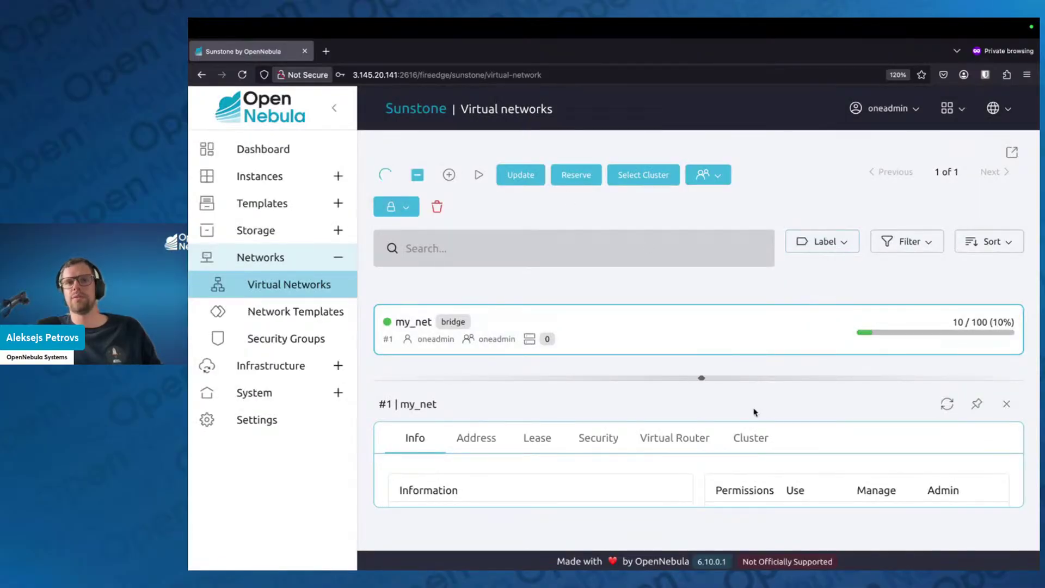
pyautogui.click(1002, 403)
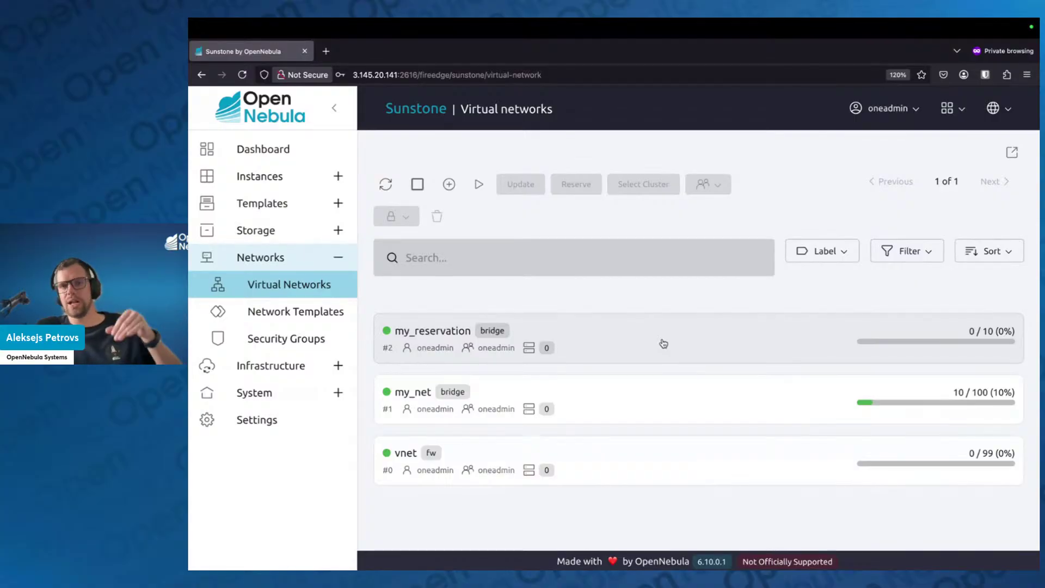
# Check my_net's Address and Lease tabs to confirm the 192.168.20.20 addresses are reserved
pyautogui.click(645, 394)
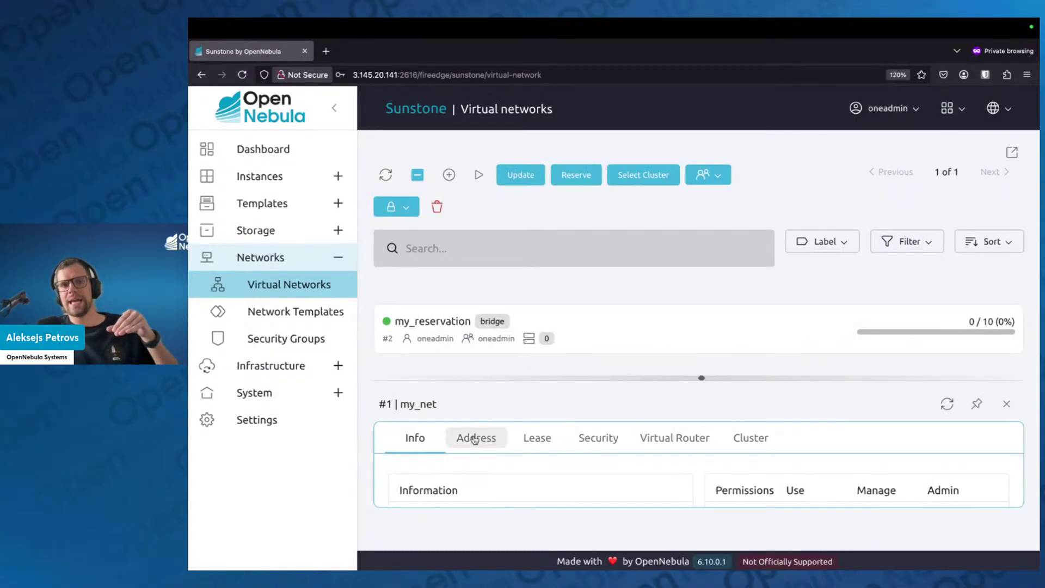
pyautogui.click(474, 438)
pyautogui.click(537, 438)
pyautogui.scroll(-3, 544, 430)
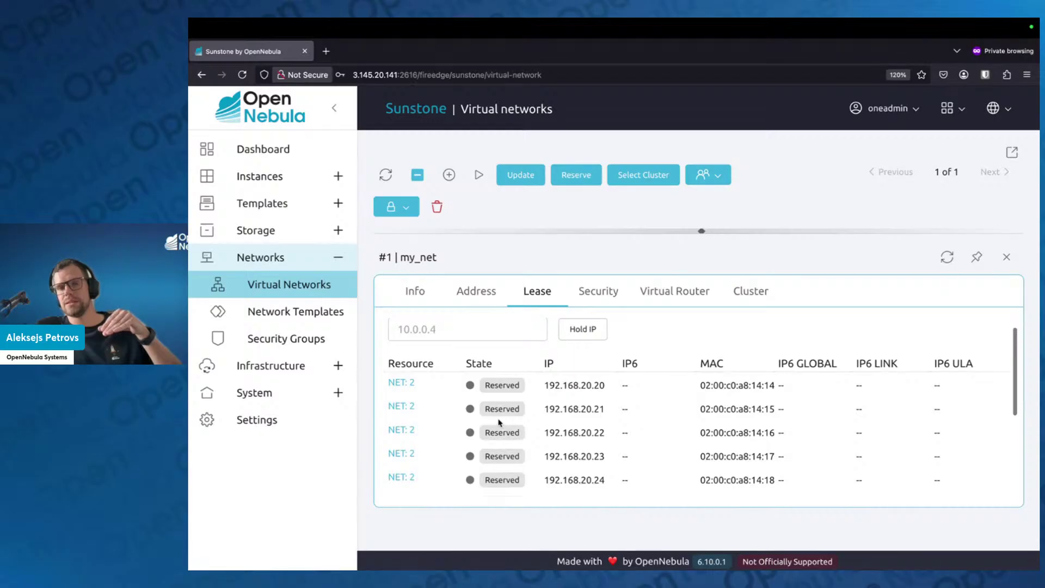
pyautogui.scroll(-5, 501, 430)
pyautogui.scroll(6, 506, 436)
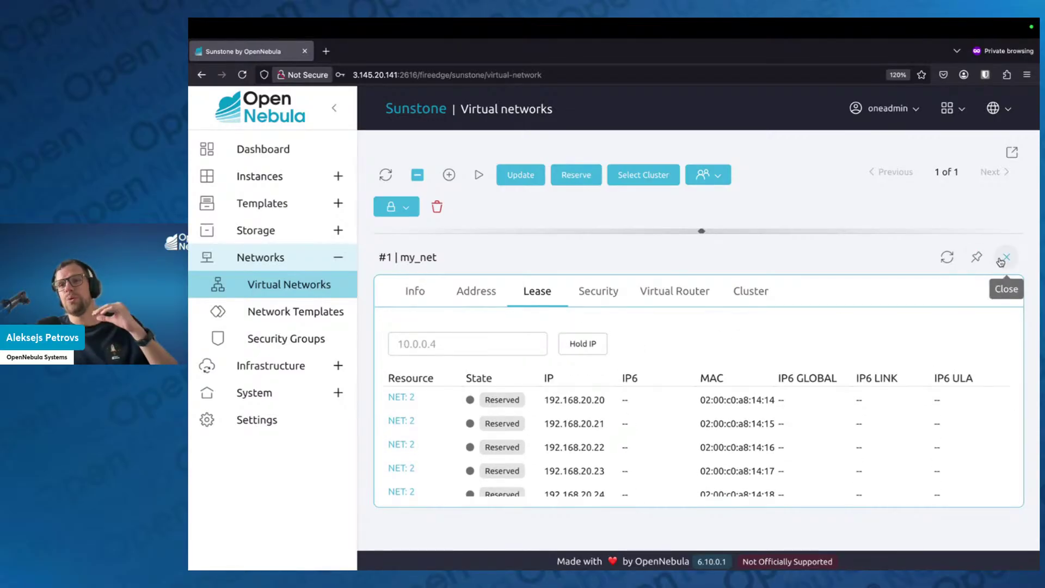
pyautogui.click(1000, 261)
pyautogui.click(624, 388)
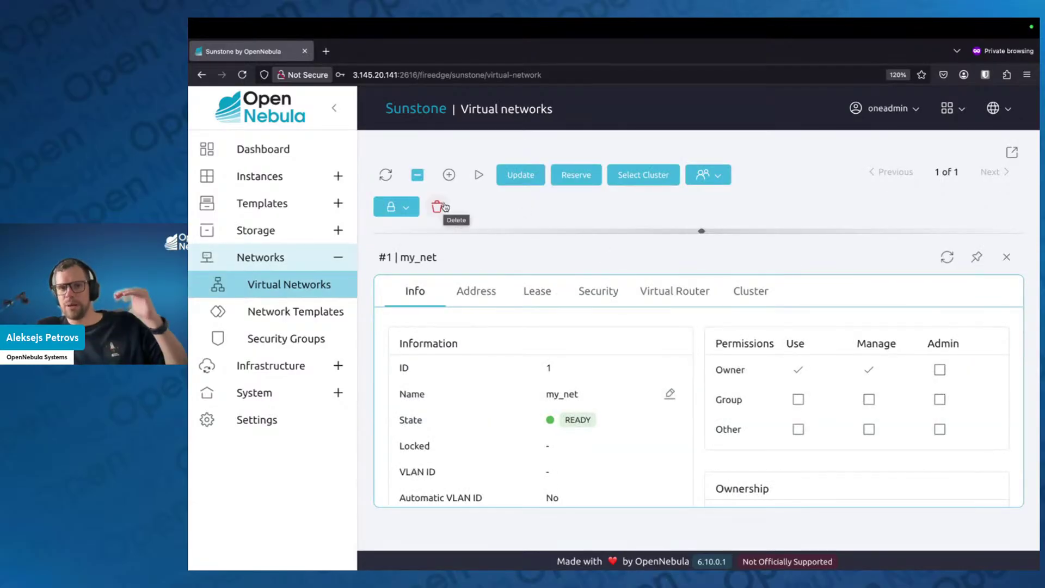
# Switch from my_net's details to those of the vnet network (#0)
pyautogui.click(1006, 257)
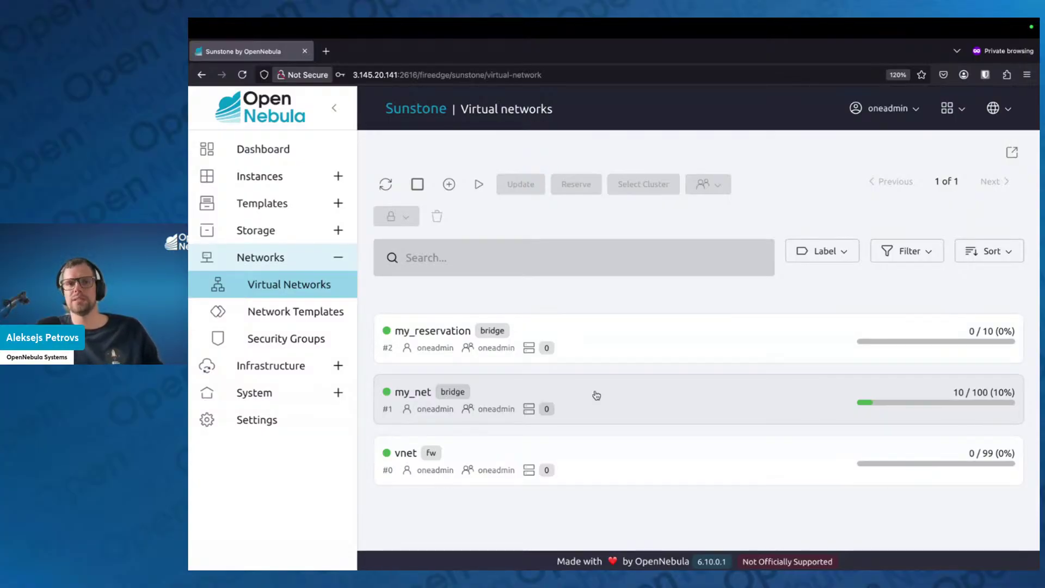
pyautogui.click(610, 474)
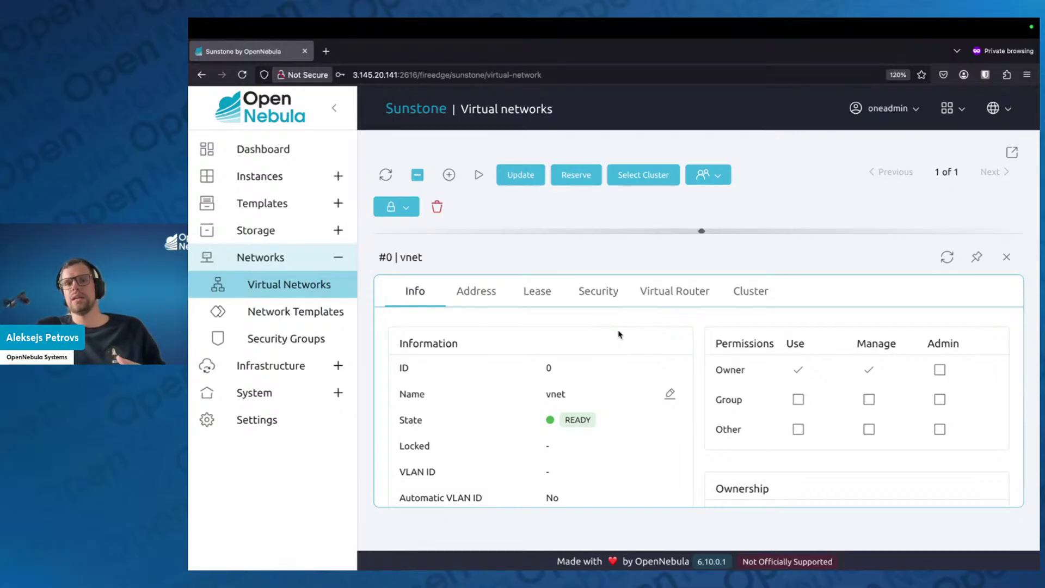
pyautogui.scroll(-5, 609, 359)
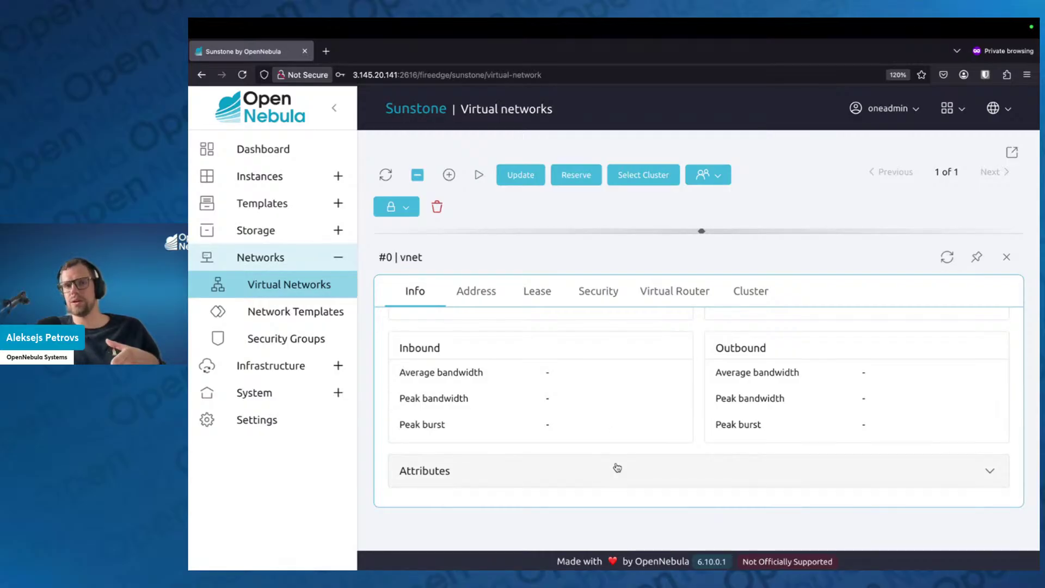
pyautogui.scroll(5, 617, 467)
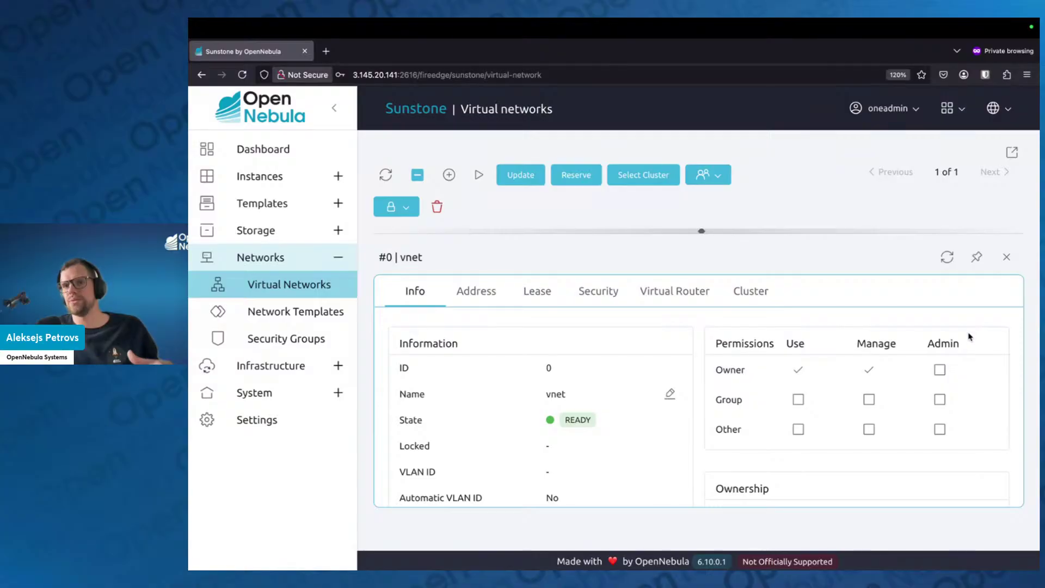
pyautogui.scroll(-5, 840, 391)
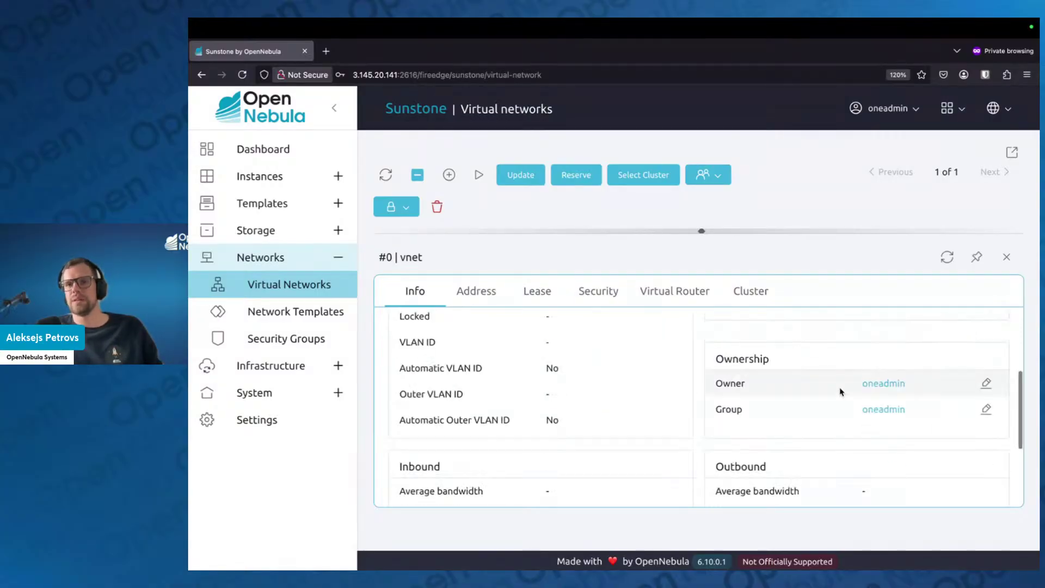
# Change vnet's DNS attribute from 172.16.100.1 to 1.1.1.1 and close its details
pyautogui.click(835, 467)
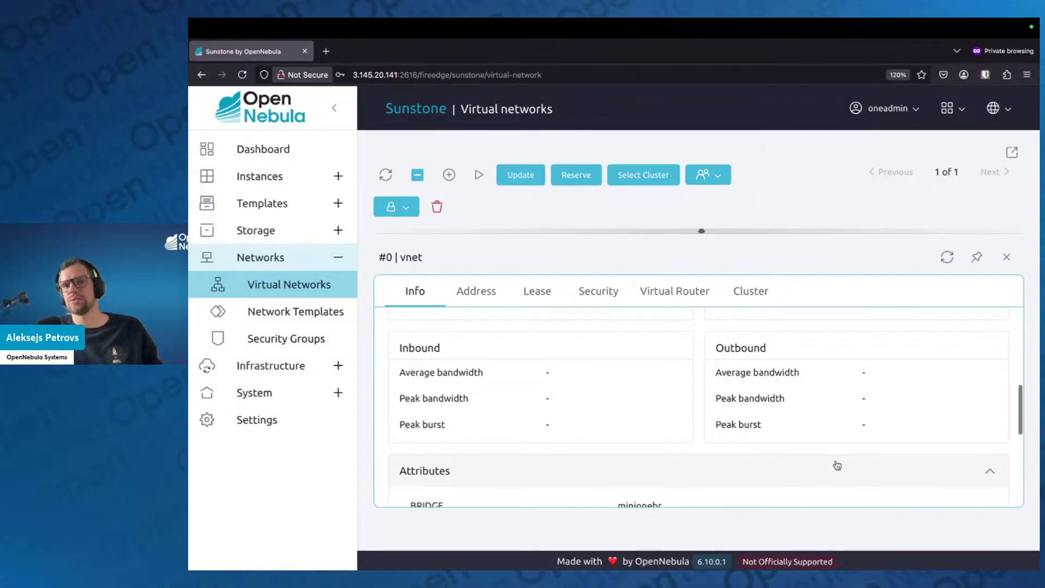
pyautogui.scroll(-5, 834, 464)
pyautogui.scroll(1, 833, 458)
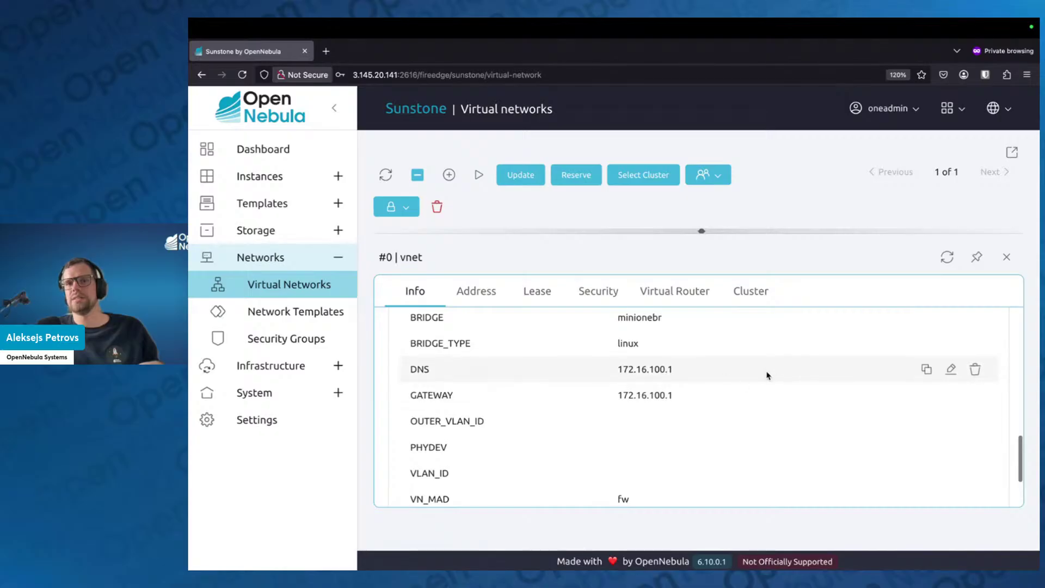
pyautogui.click(949, 369)
pyautogui.moveTo(693, 370); pyautogui.dragTo(627, 370)
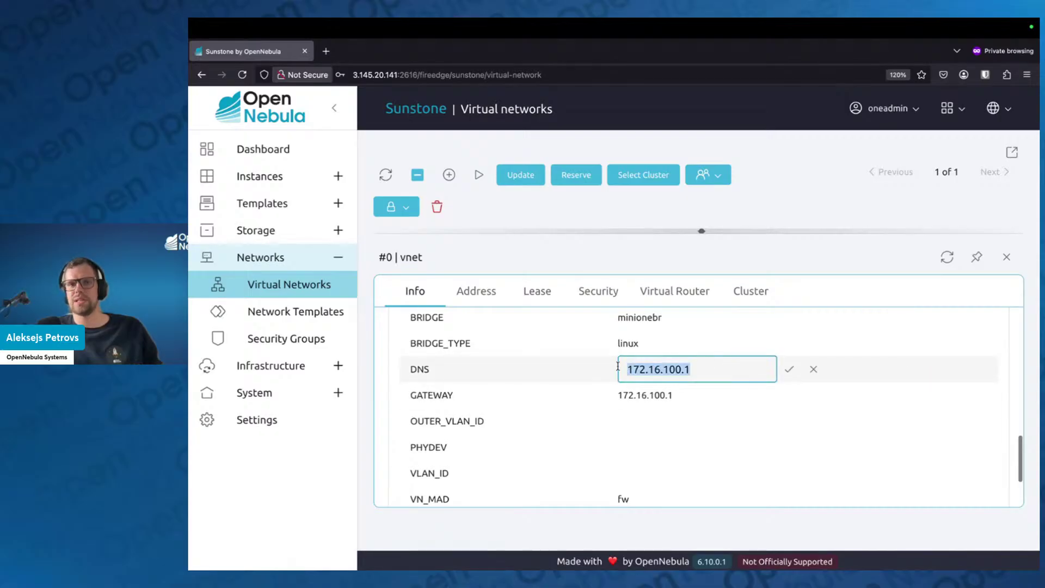
pyautogui.write('1.1.1.1')
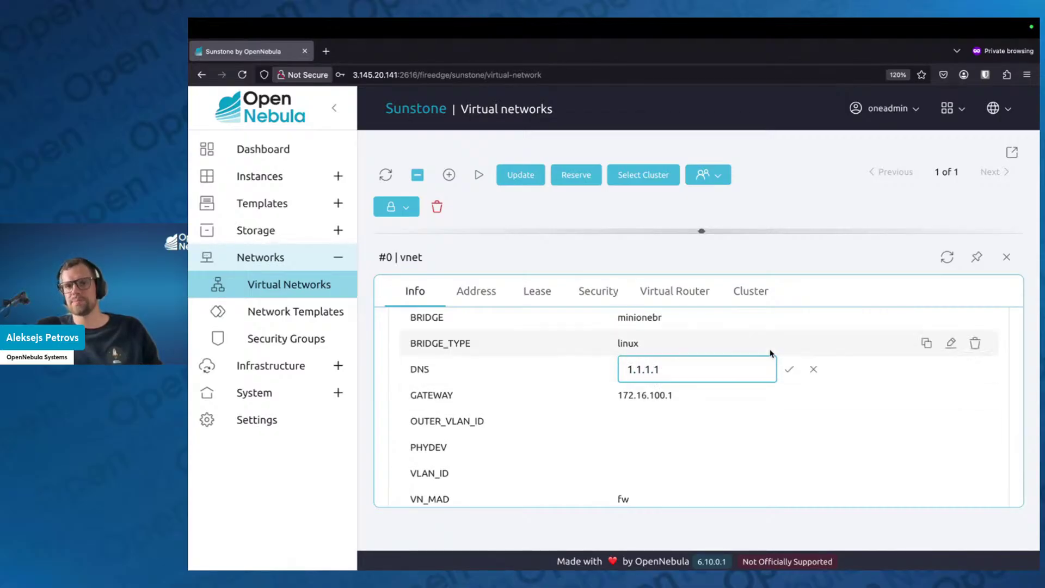
pyautogui.click(789, 372)
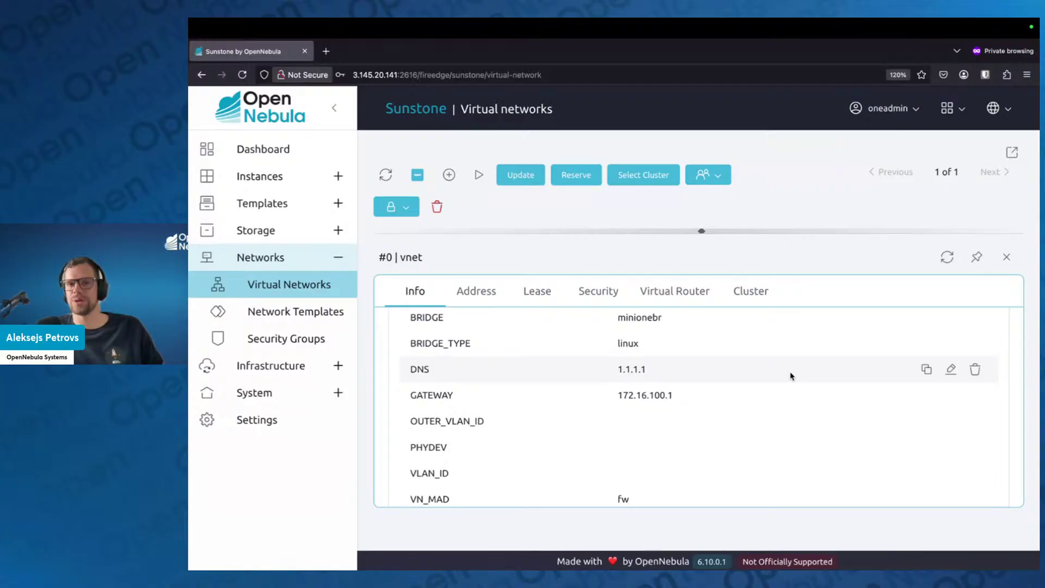
pyautogui.click(1006, 258)
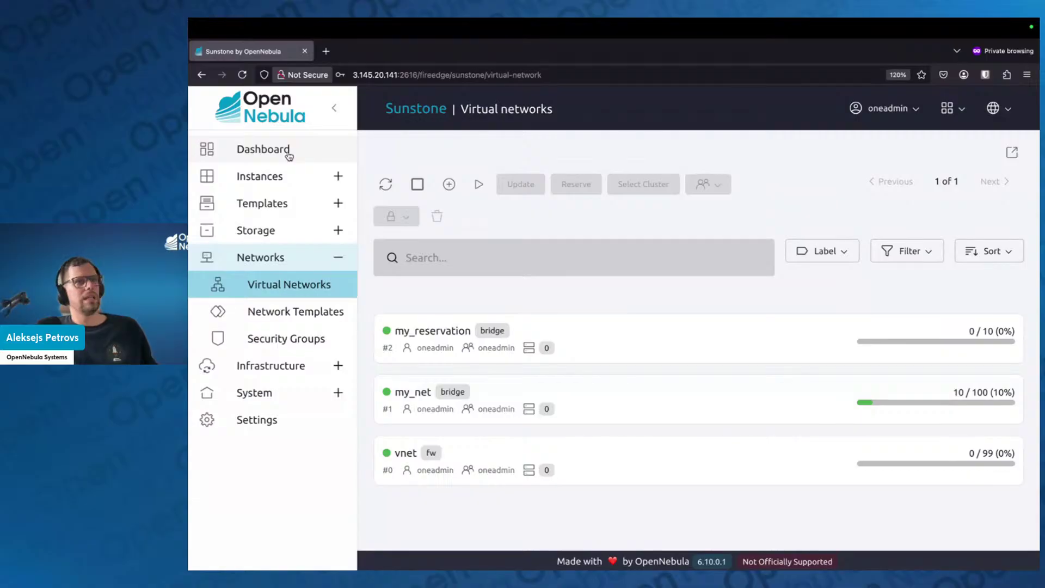
# Switch to the full-screen presentation and advance to the Marketplace & Apps slide
pyautogui.hotkey('ctrl', 'Left')
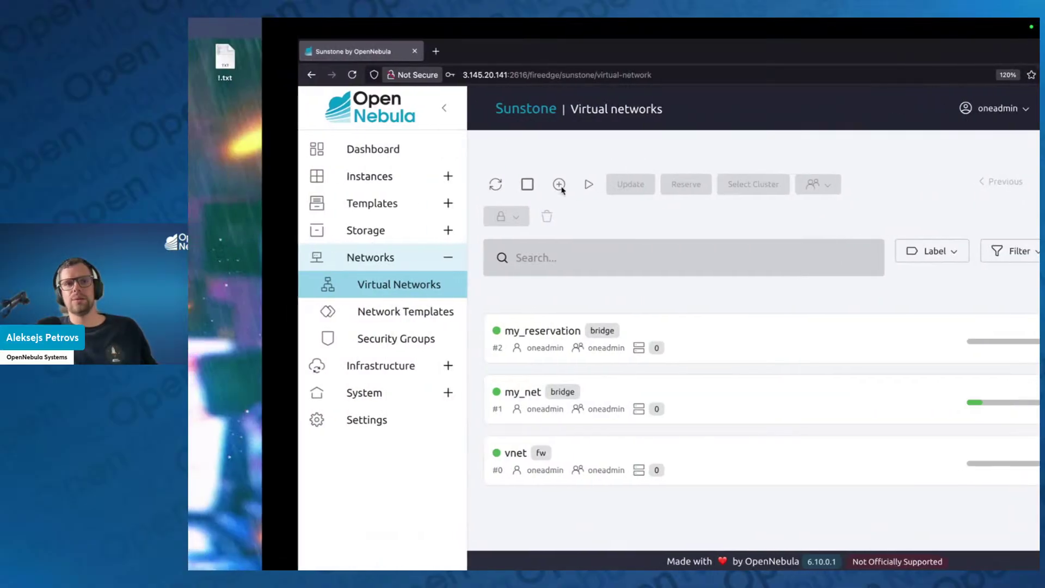
pyautogui.press('Right')
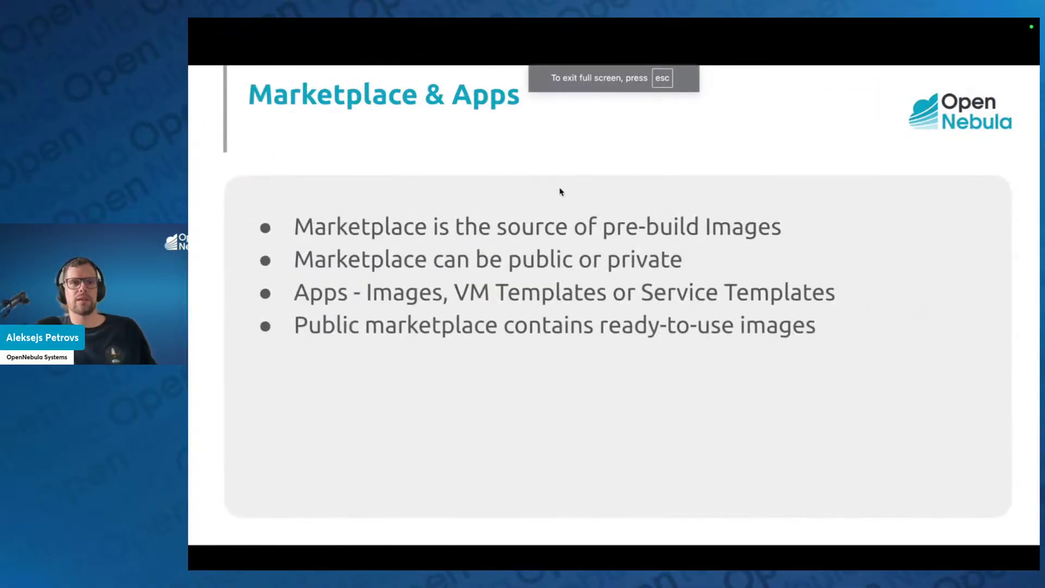
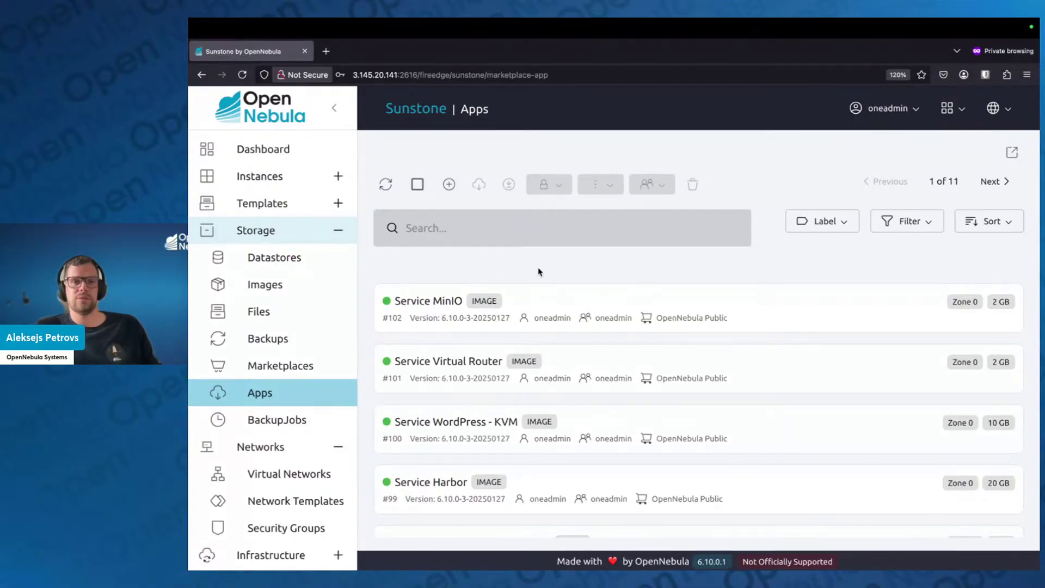
# Search the marketplace apps for 'ALma' to list the four AlmaLinux 8 and 9 images
pyautogui.scroll(-1, 555, 342)
pyautogui.scroll(-3, 556, 342)
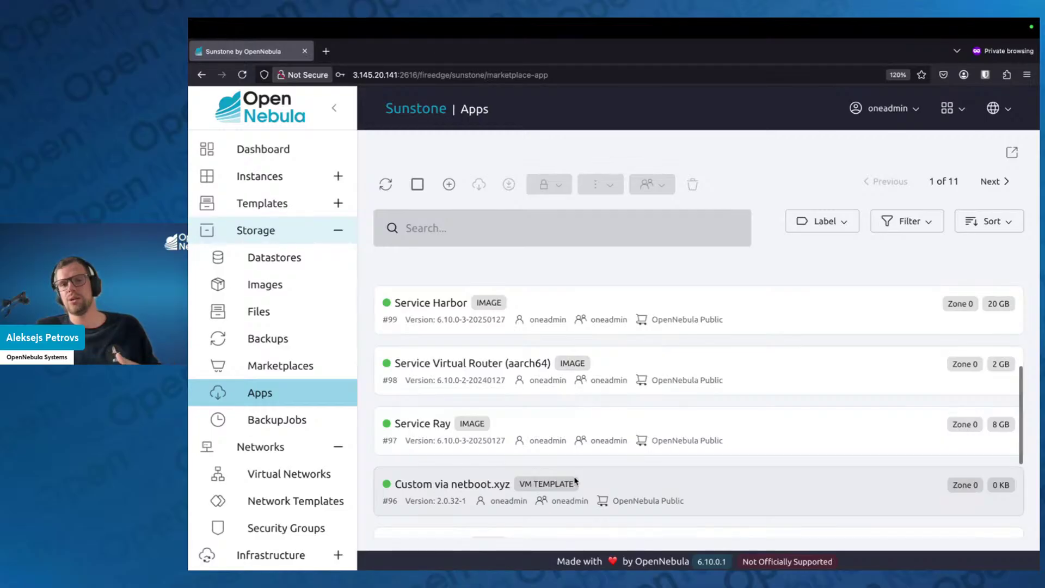
pyautogui.scroll(1, 573, 400)
pyautogui.scroll(2, 572, 400)
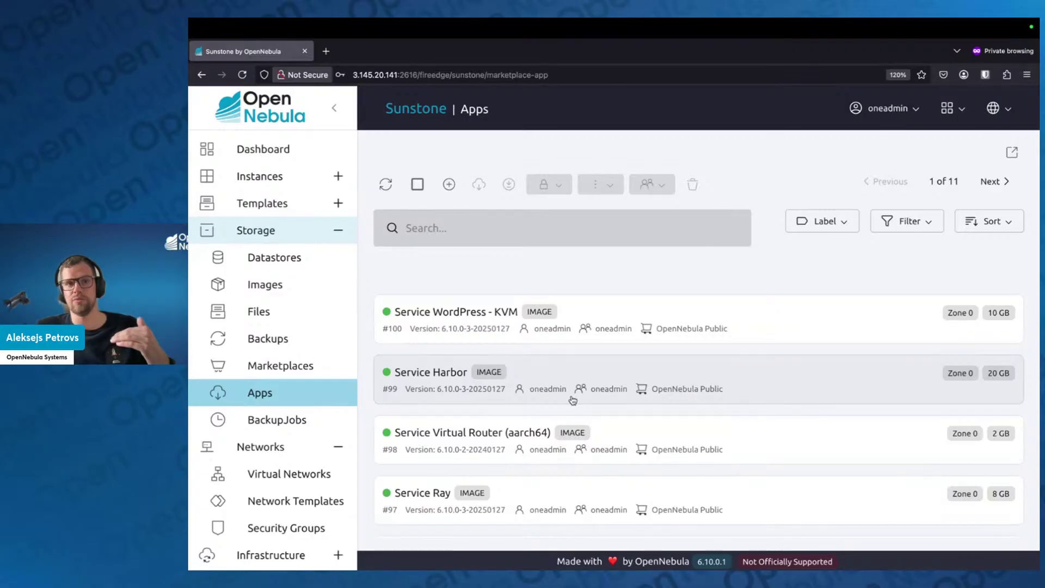
pyautogui.click(509, 228)
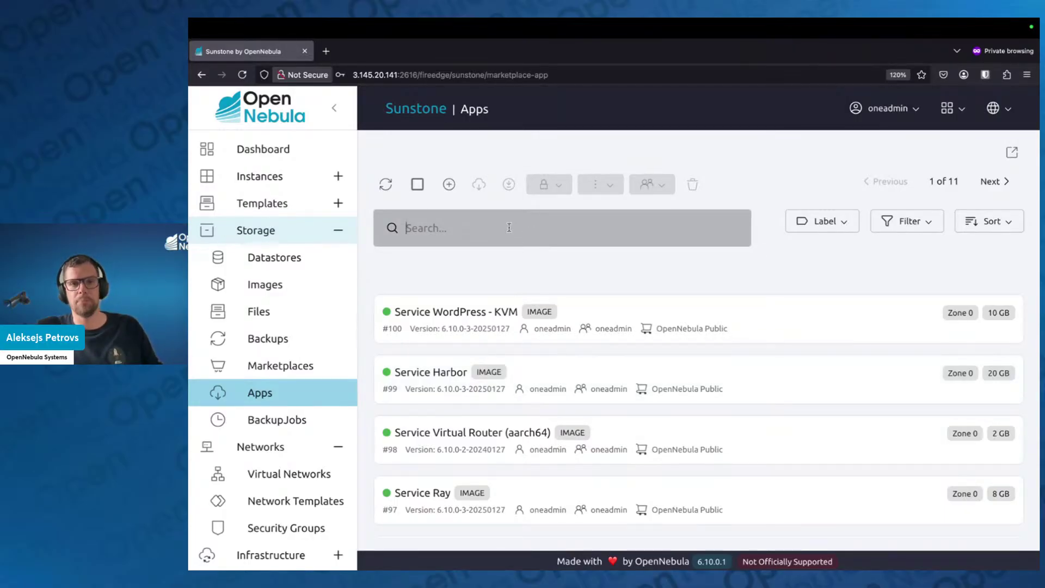
pyautogui.write('Ub')
pyautogui.press('BackSpace')
pyautogui.press('BackSpace')
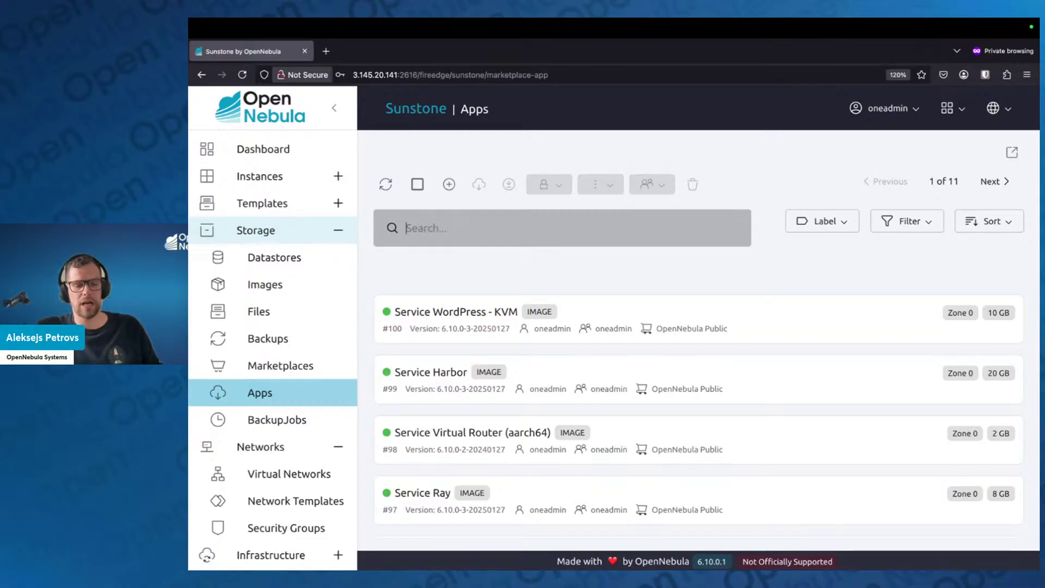
pyautogui.write('ALma')
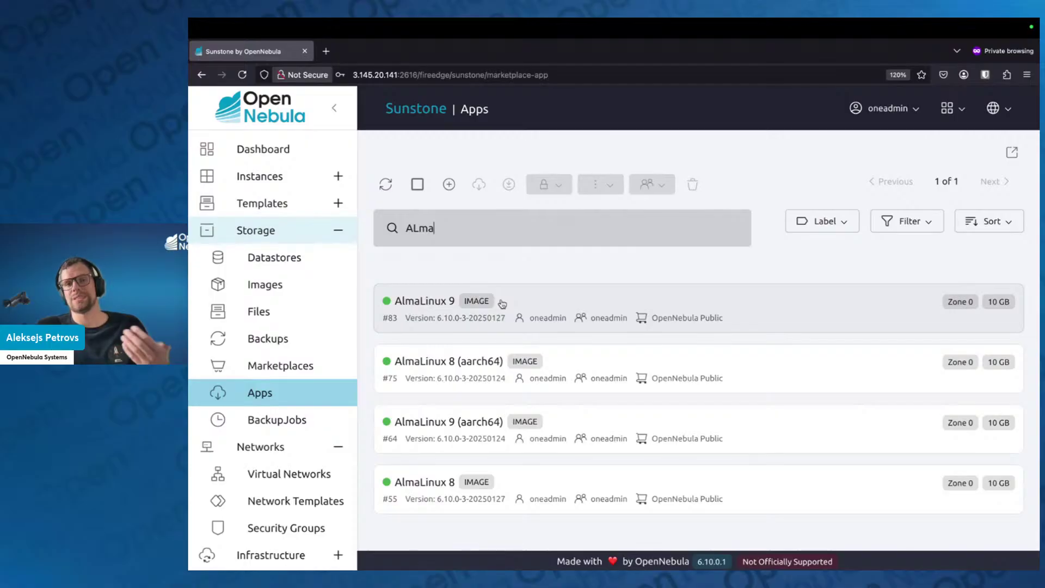
# Select the AlmaLinux 9 app and start importing it into a datastore
pyautogui.click(501, 303)
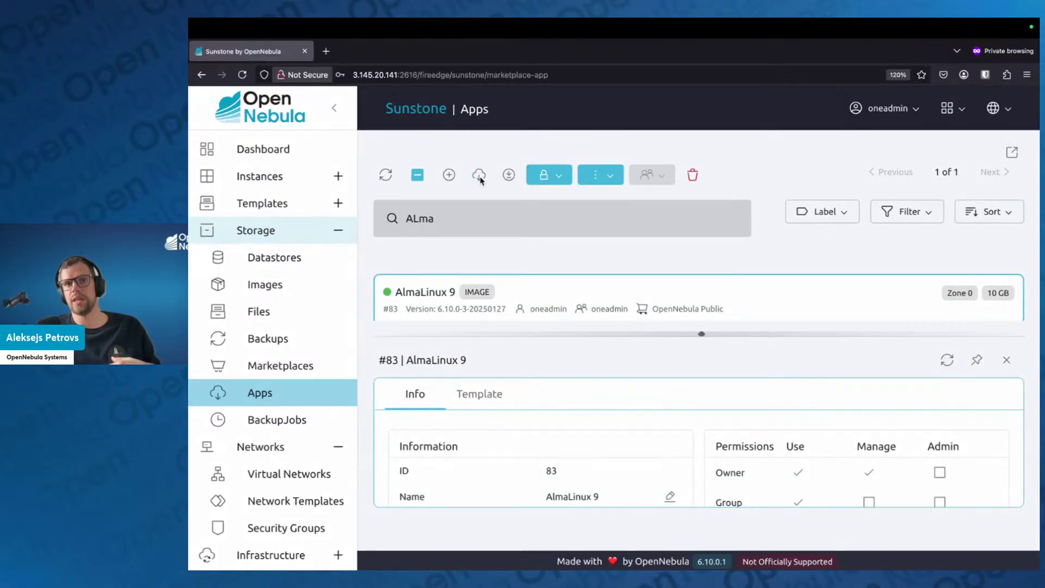
pyautogui.click(478, 175)
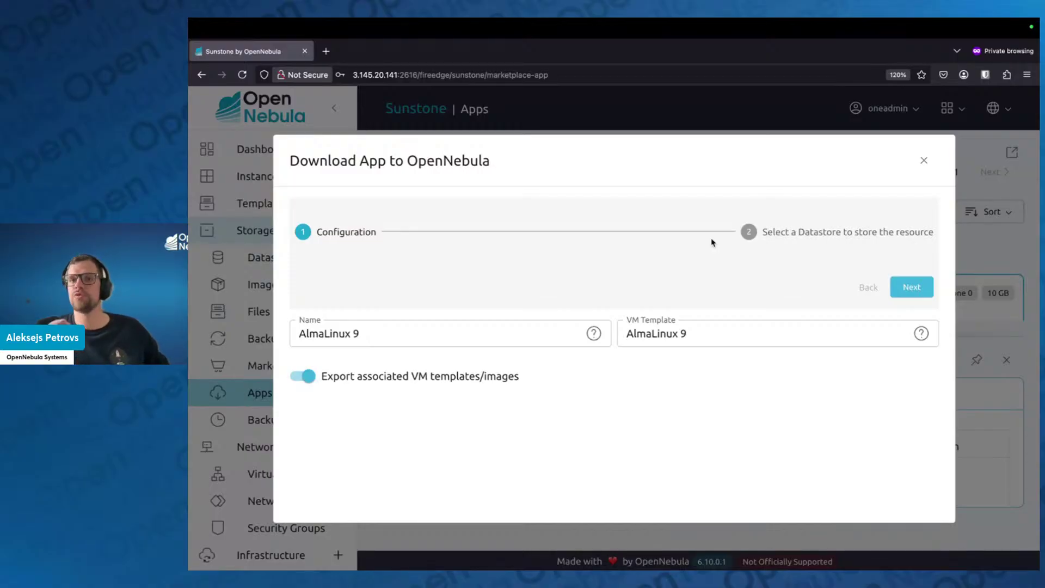
pyautogui.click(665, 338)
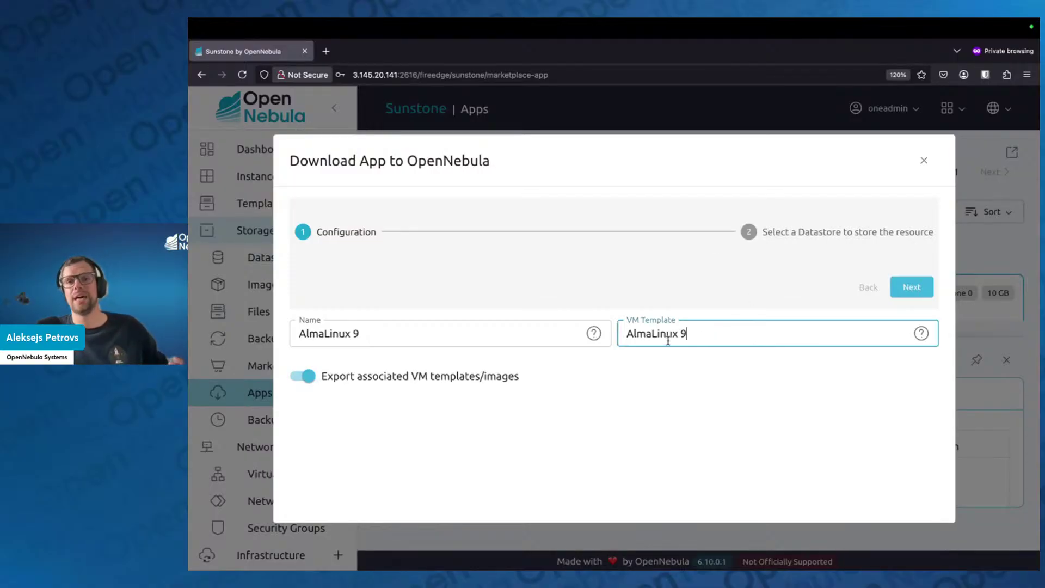
pyautogui.hotkey('ctrl', 'a')
pyautogui.click(628, 375)
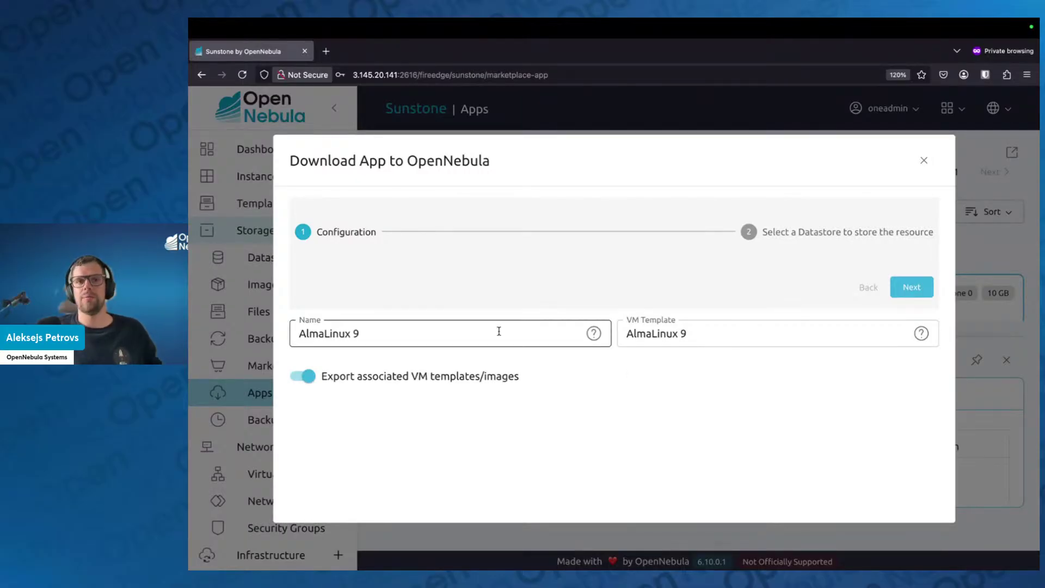
pyautogui.click(716, 332)
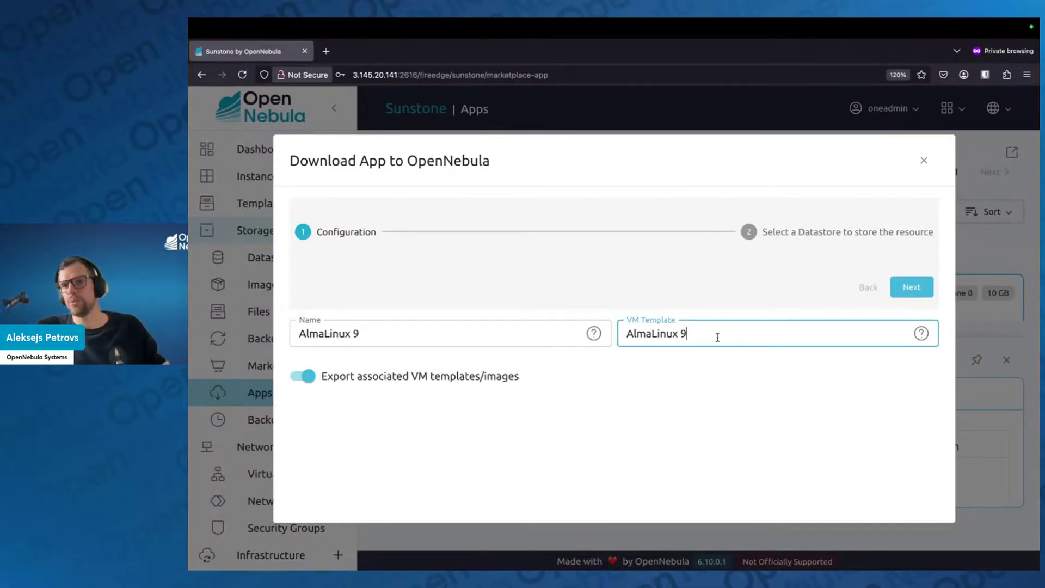
pyautogui.click(717, 374)
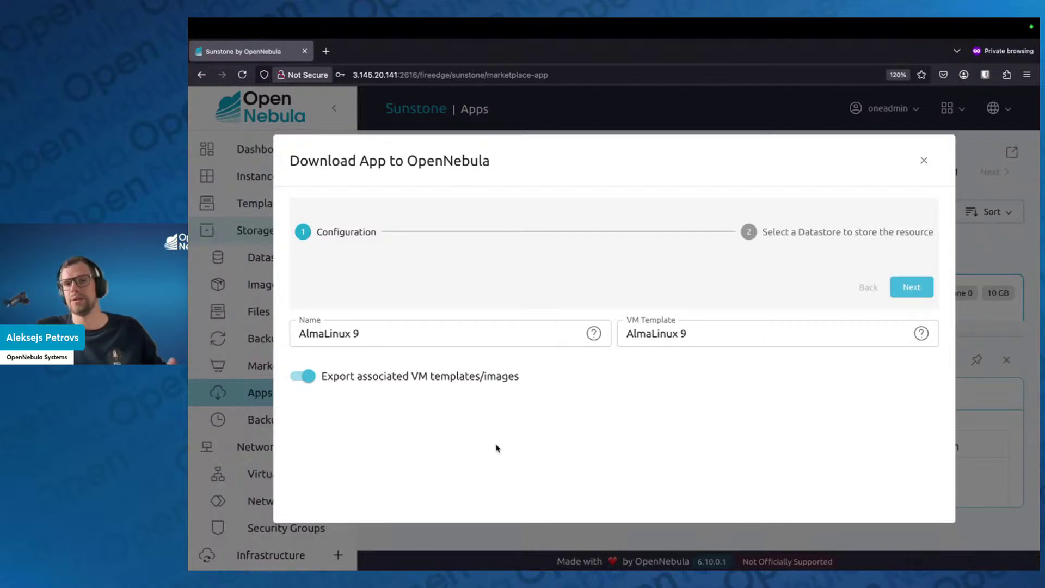
# Advance the download wizard and choose the default image datastore (6 GB / 38 GB used)
pyautogui.click(925, 287)
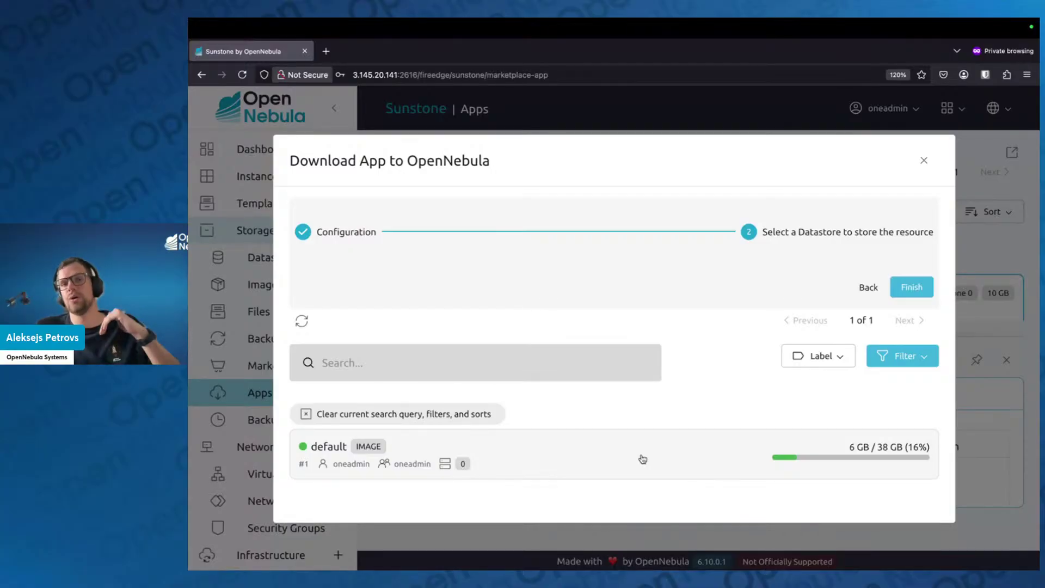
pyautogui.click(642, 460)
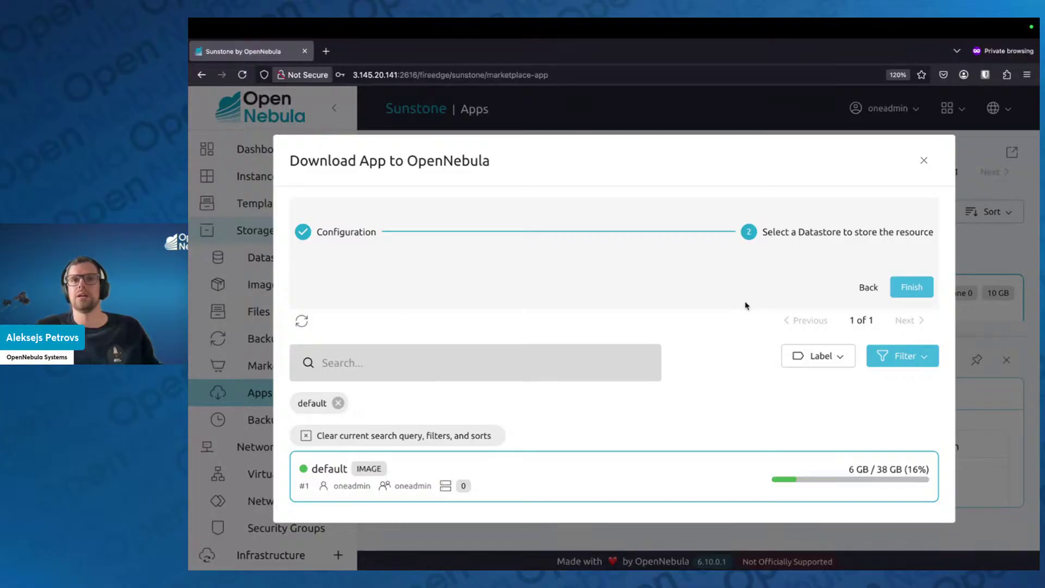
# Finish the AlmaLinux 9 import, highlight the new template ID, and view VM Templates
pyautogui.click(922, 294)
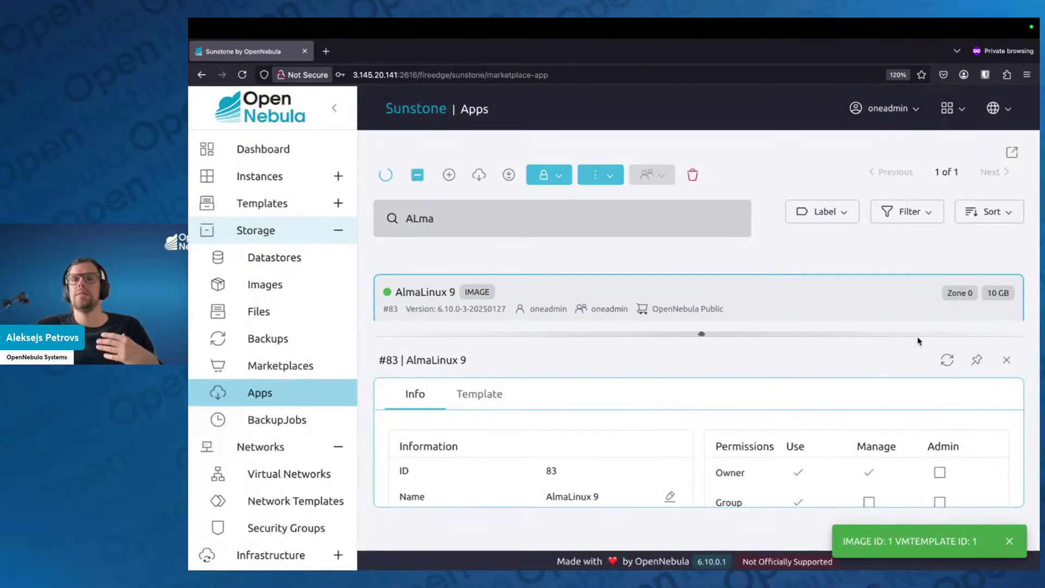
pyautogui.moveTo(842, 541); pyautogui.dragTo(978, 544)
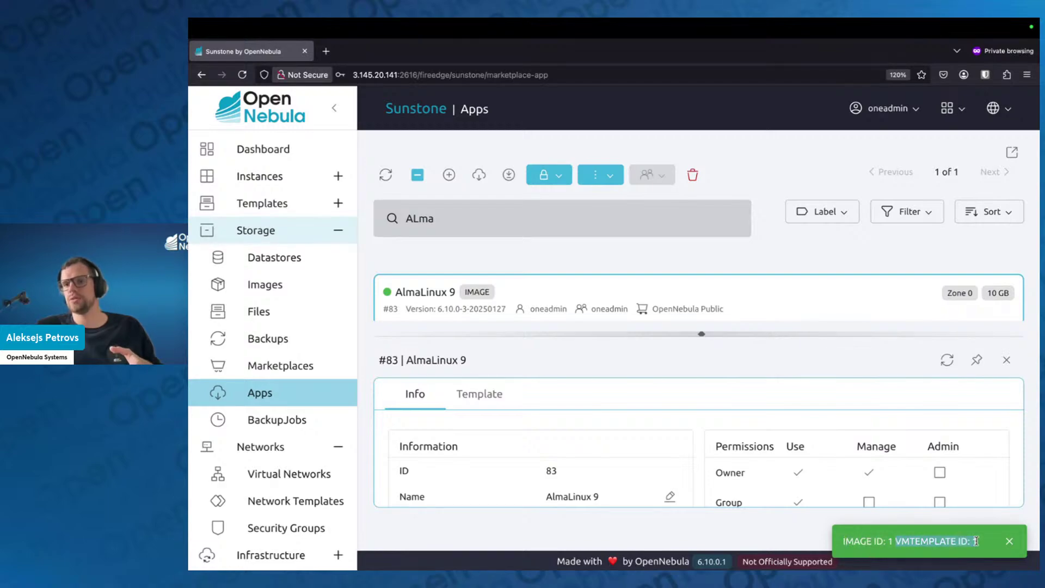
pyautogui.click(302, 211)
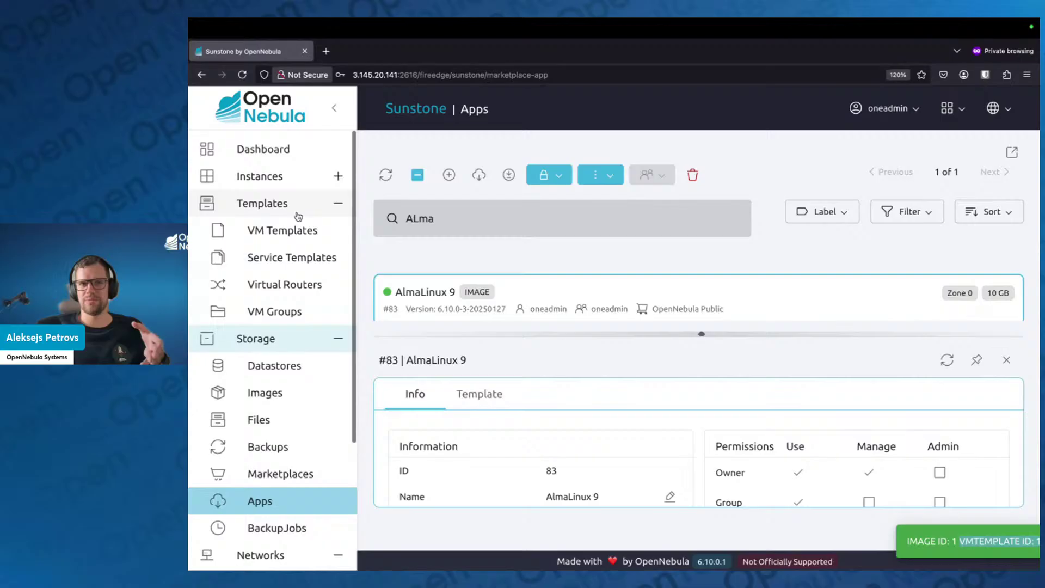
pyautogui.click(285, 240)
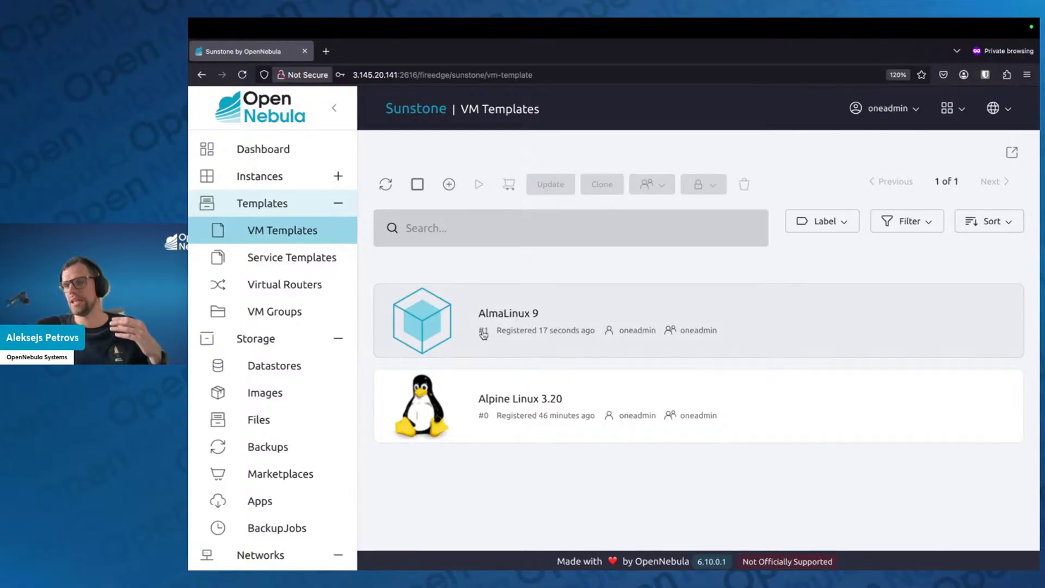
# Show Storage > Images and check the LOCKED/READY status of the new AlmaLinux 9 image
pyautogui.click(304, 393)
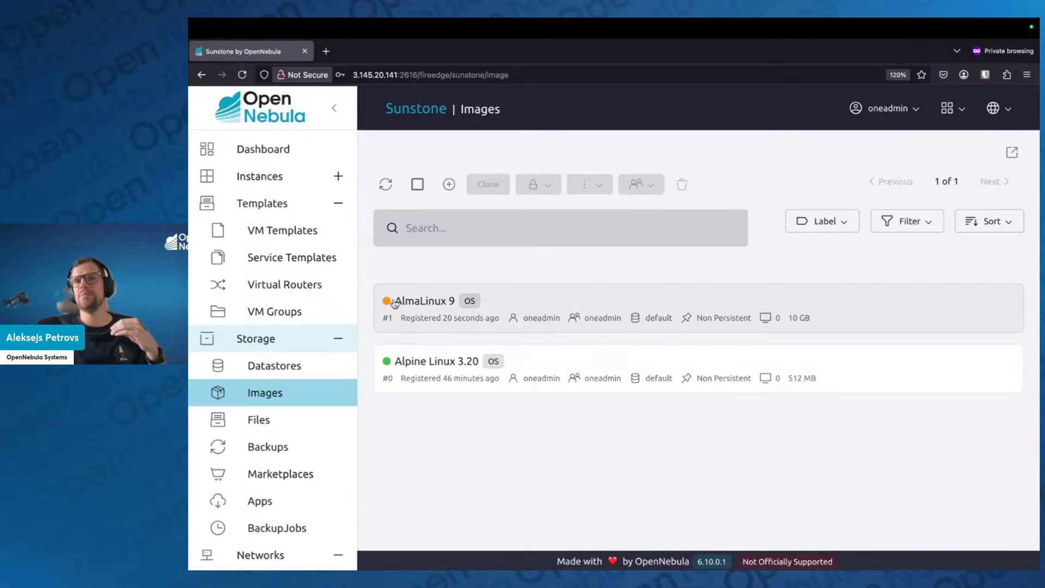
pyautogui.moveTo(390, 303)
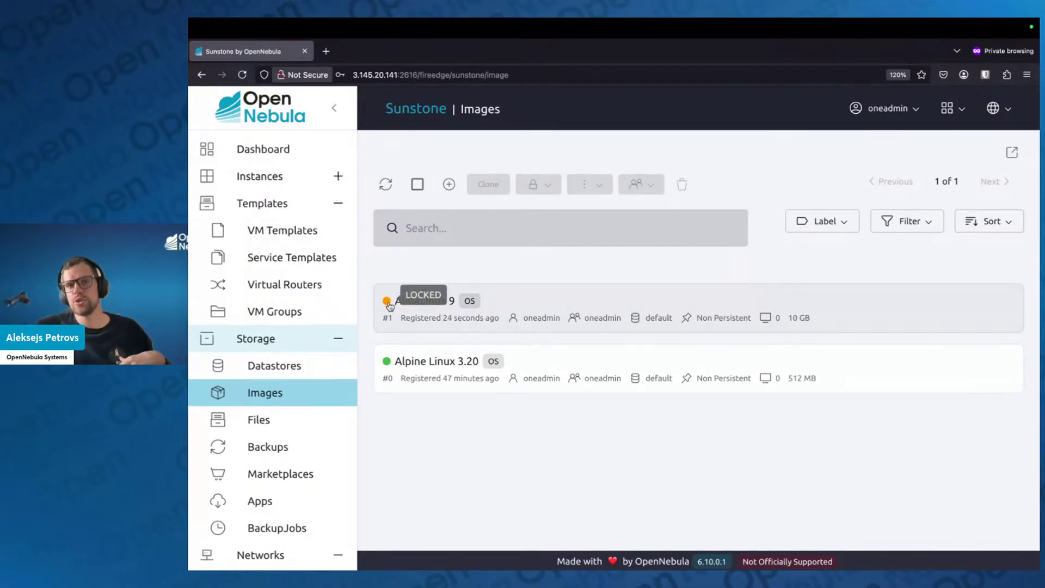
pyautogui.moveTo(386, 364)
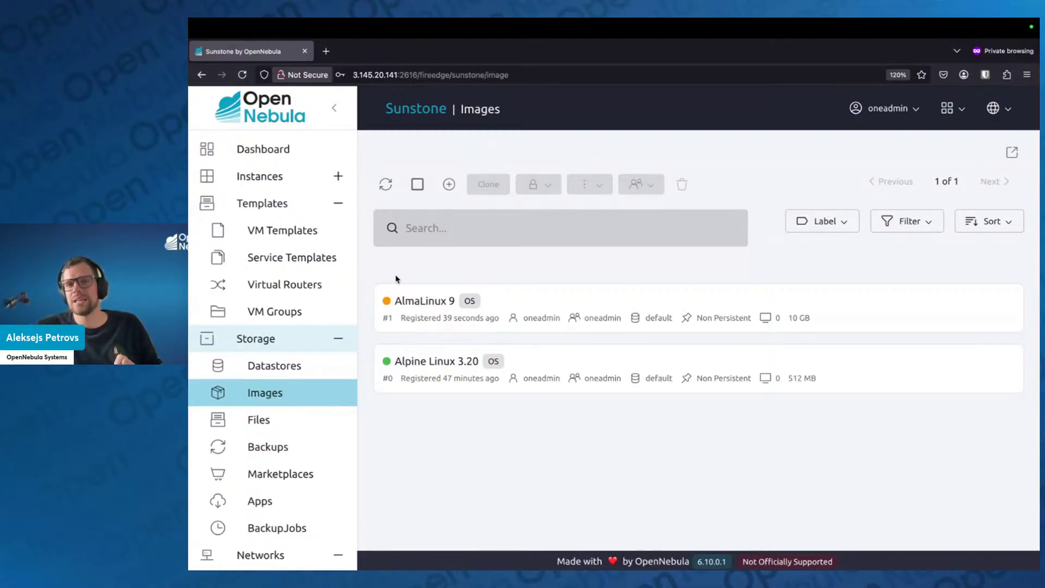
# Refresh the Images list and check AlmaLinux 9's registration timestamp
pyautogui.click(386, 185)
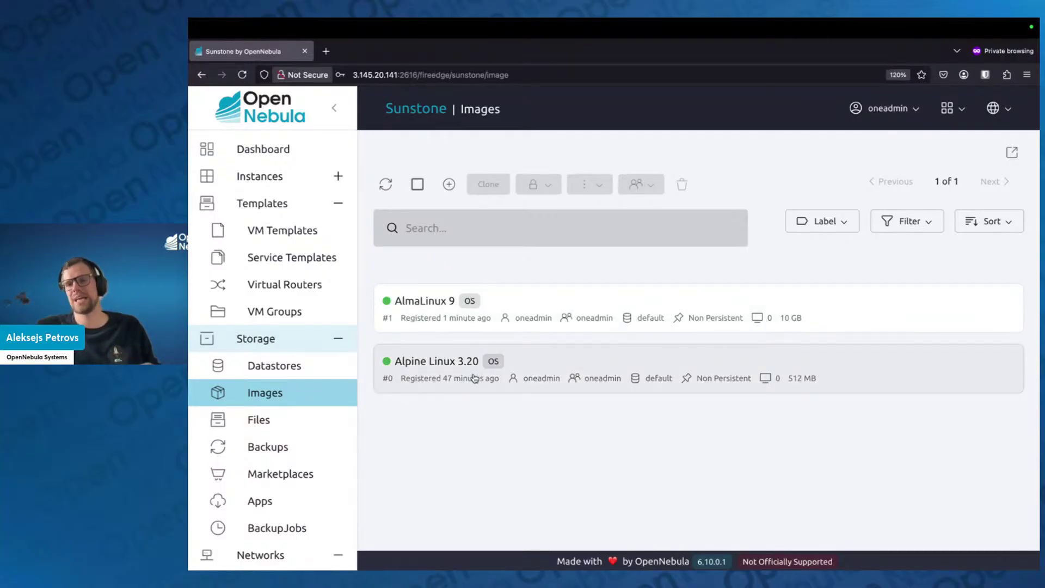
pyautogui.moveTo(475, 378)
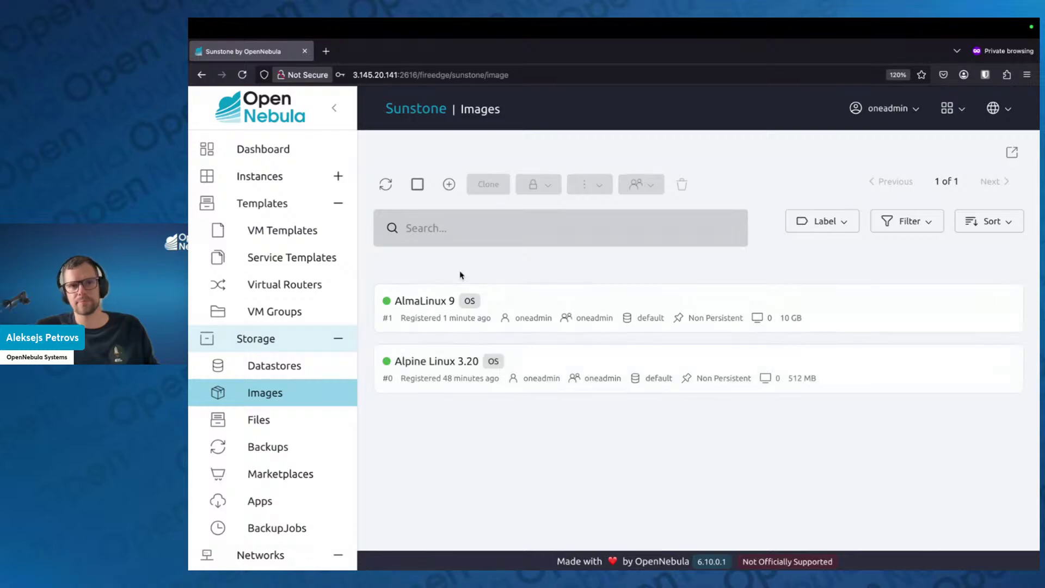
# Go back to VM Templates and show the Alpine Linux 3.20 template (#0) details
pyautogui.click(321, 240)
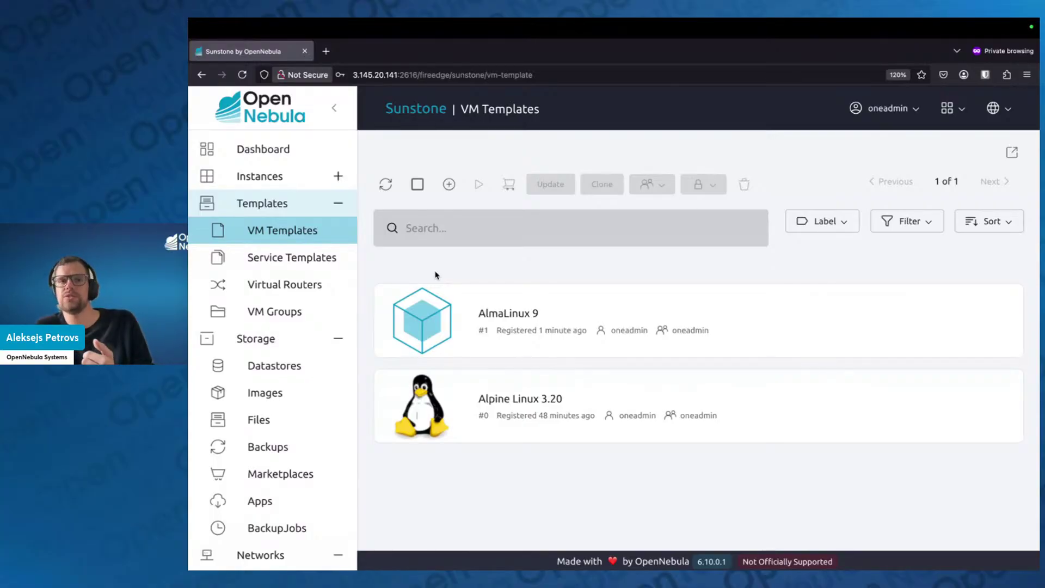
pyautogui.click(485, 381)
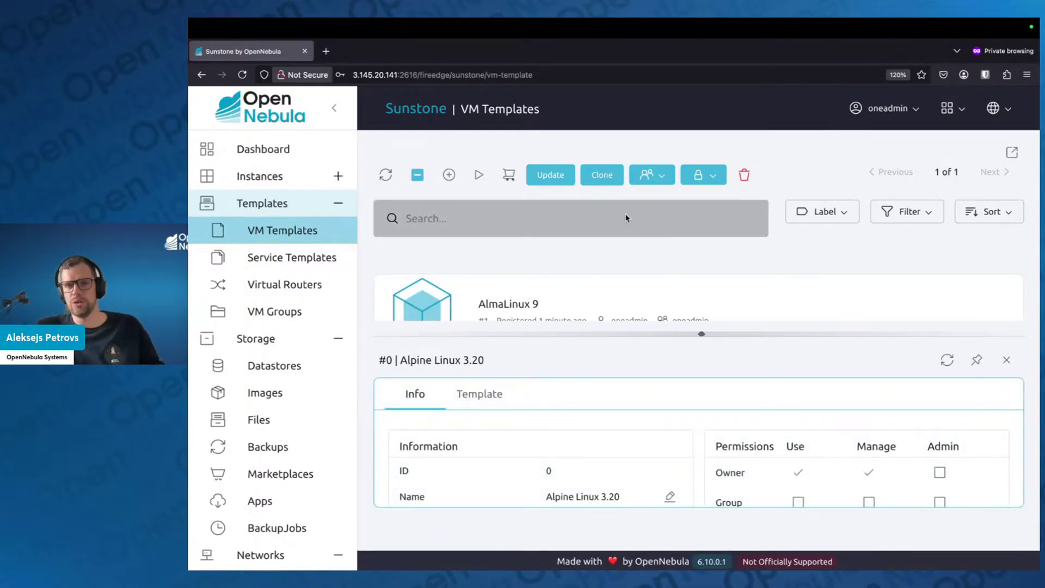
pyautogui.click(1006, 360)
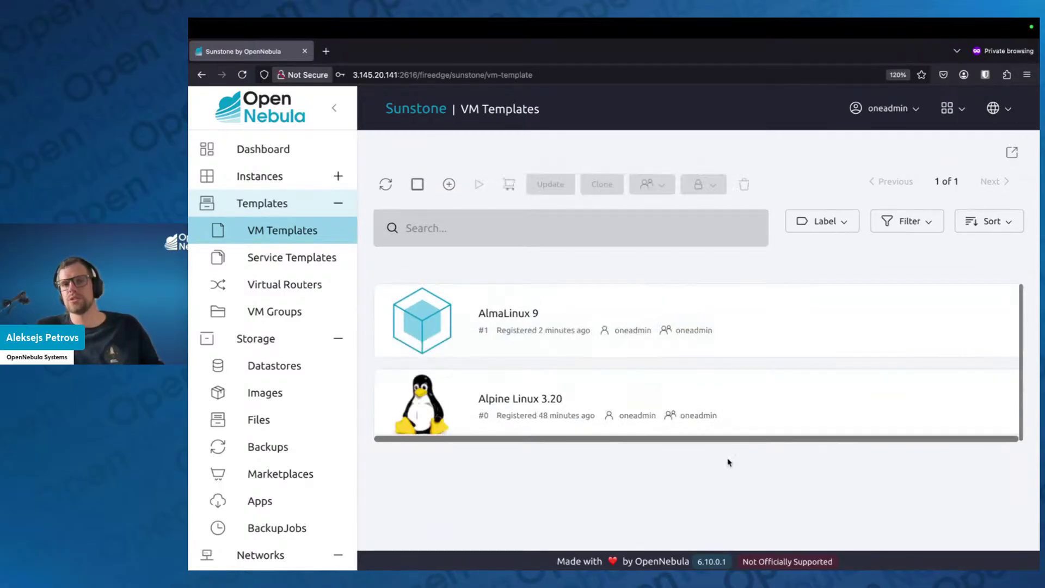
pyautogui.click(619, 404)
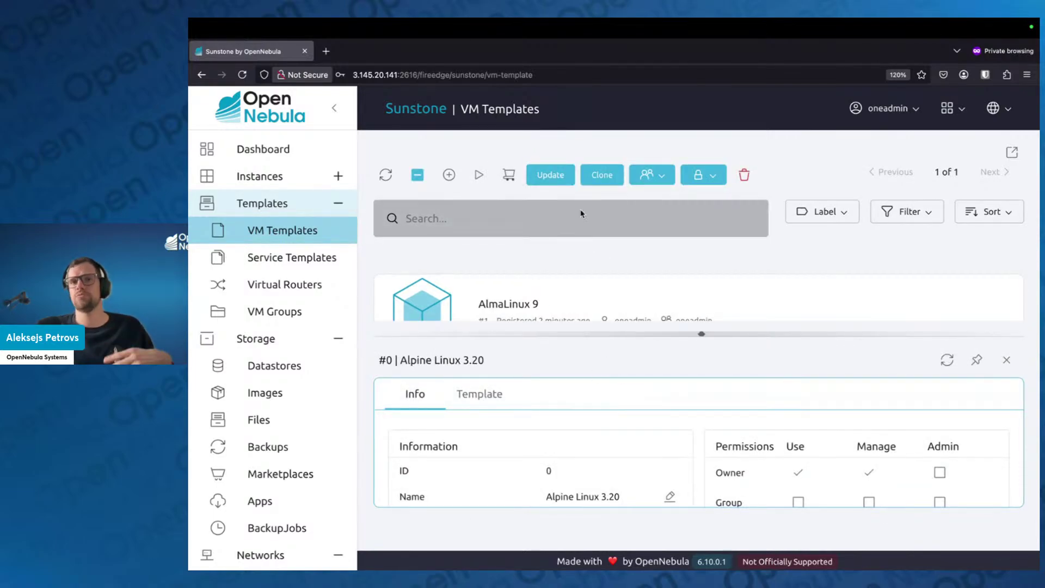
# Clone Alpine Linux 3.20, dropping the 'Copy of' prefix and appending 20250514 to the name
pyautogui.click(602, 175)
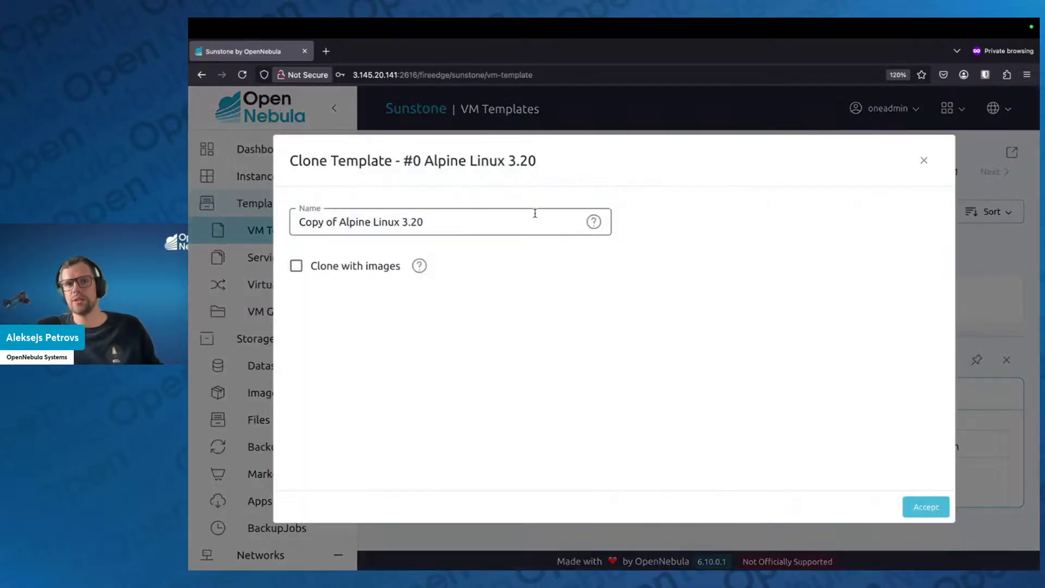
pyautogui.moveTo(335, 221); pyautogui.dragTo(299, 221)
pyautogui.press('BackSpace')
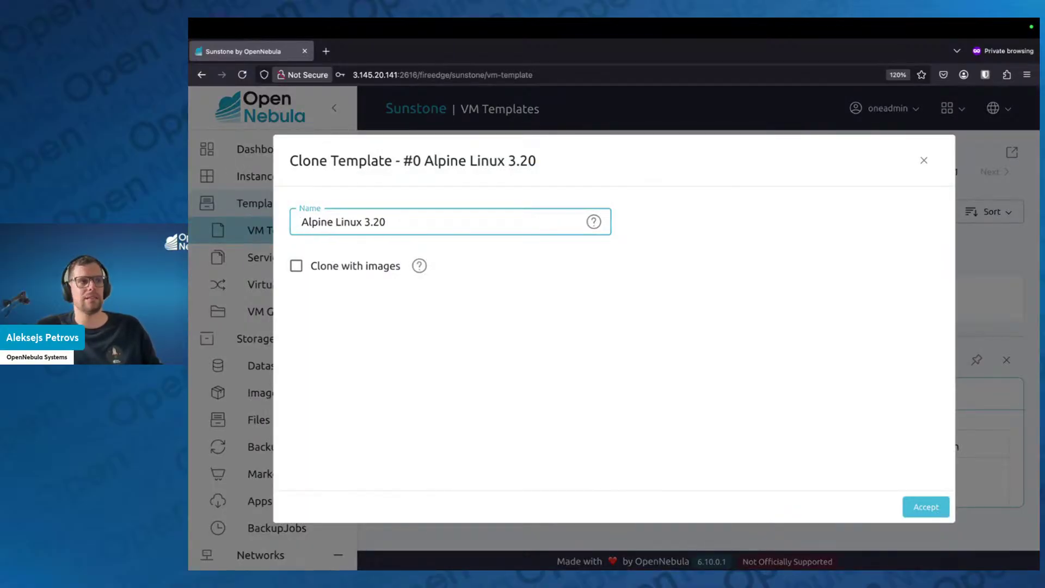
pyautogui.write('2025')
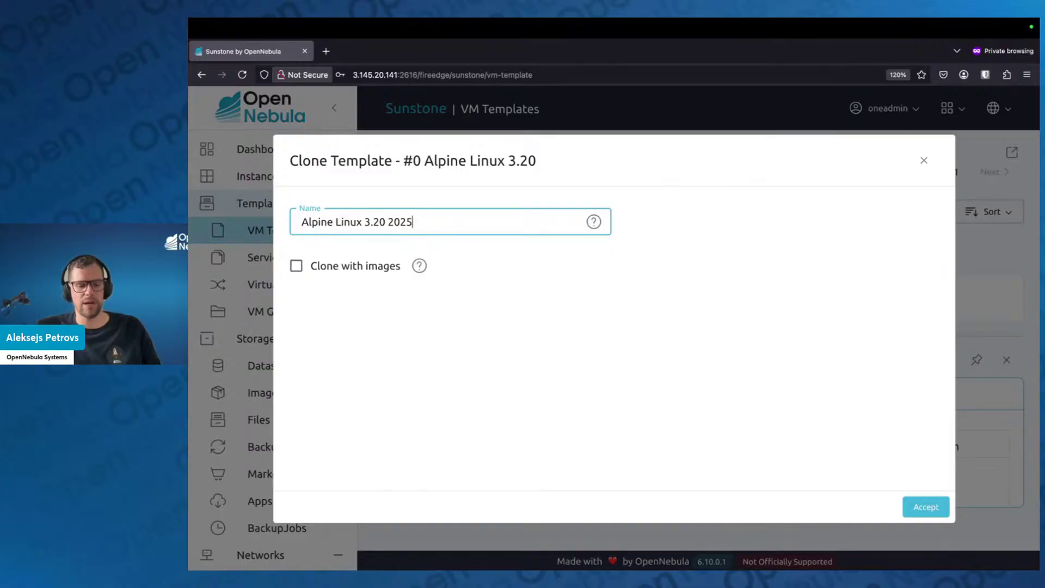
pyautogui.write('05')
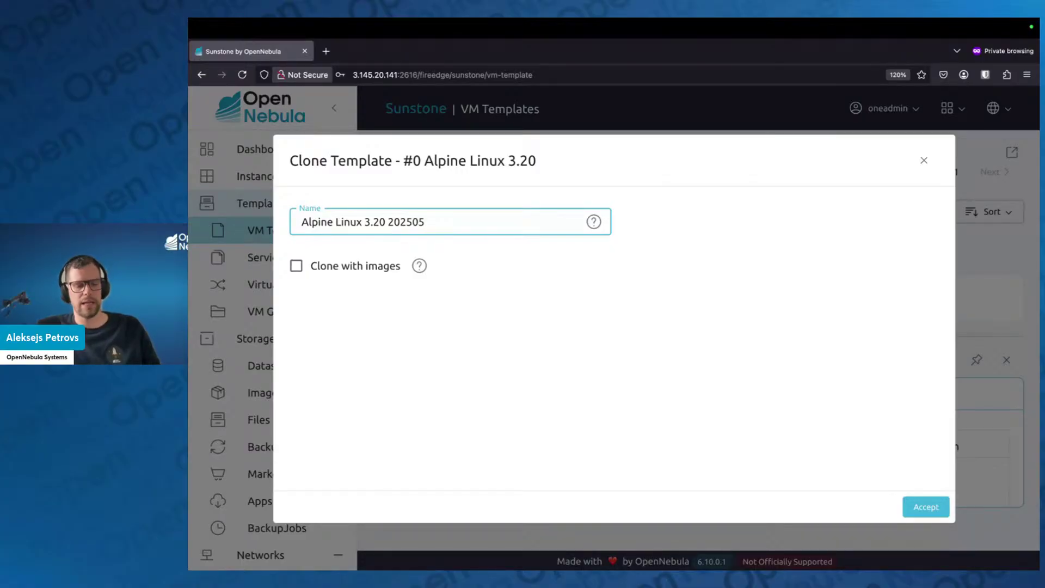
pyautogui.write('14')
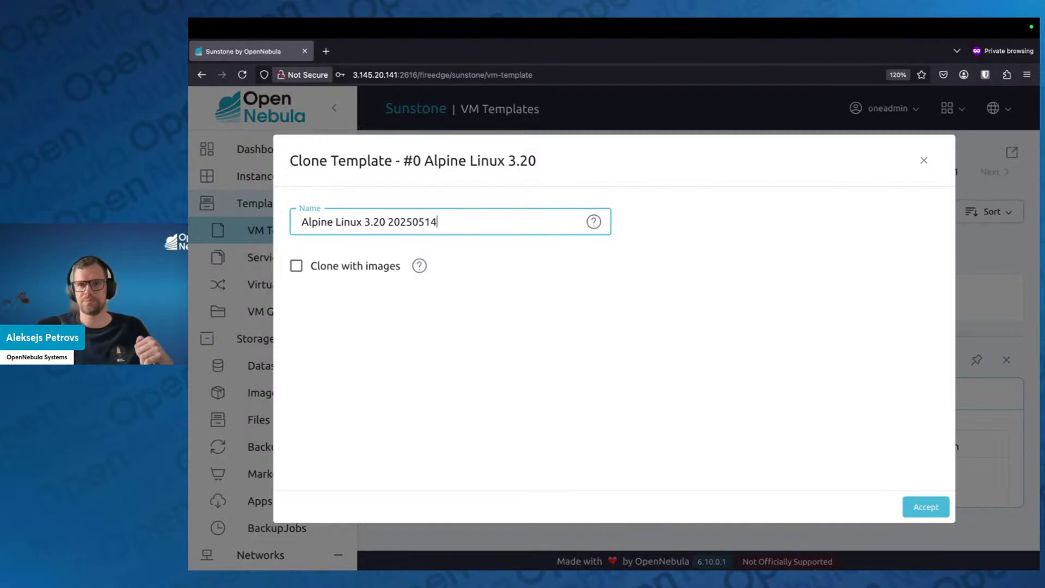
# Create the clone and show the new Alpine Linux 3.20 20250514 template's details
pyautogui.click(927, 512)
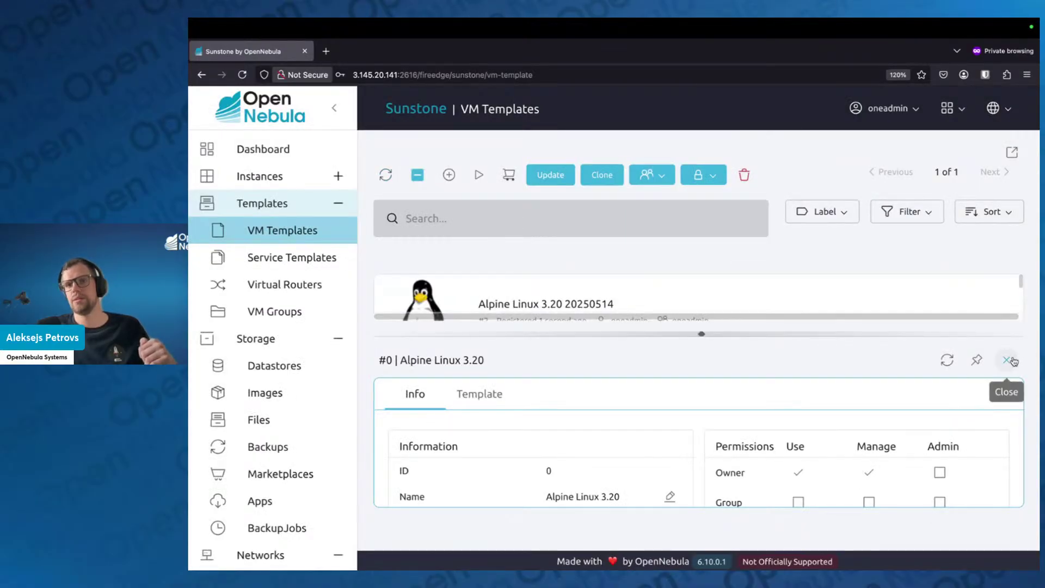
pyautogui.click(1006, 360)
pyautogui.click(763, 316)
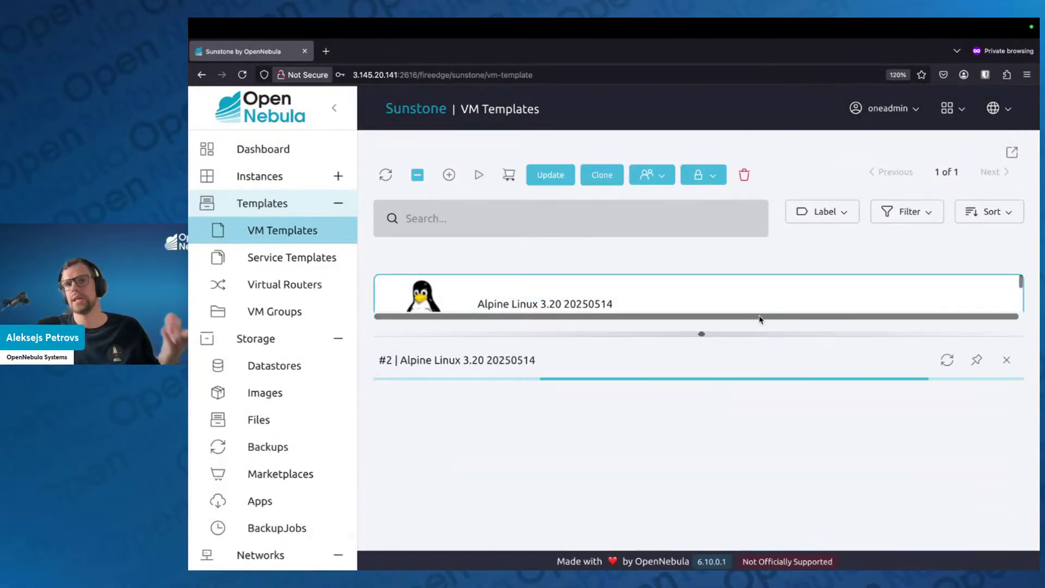
# Enlarge the template list and review AlmaLinux 9, Alpine Linux 3.20 and its clone
pyautogui.moveTo(700, 333); pyautogui.dragTo(685, 490)
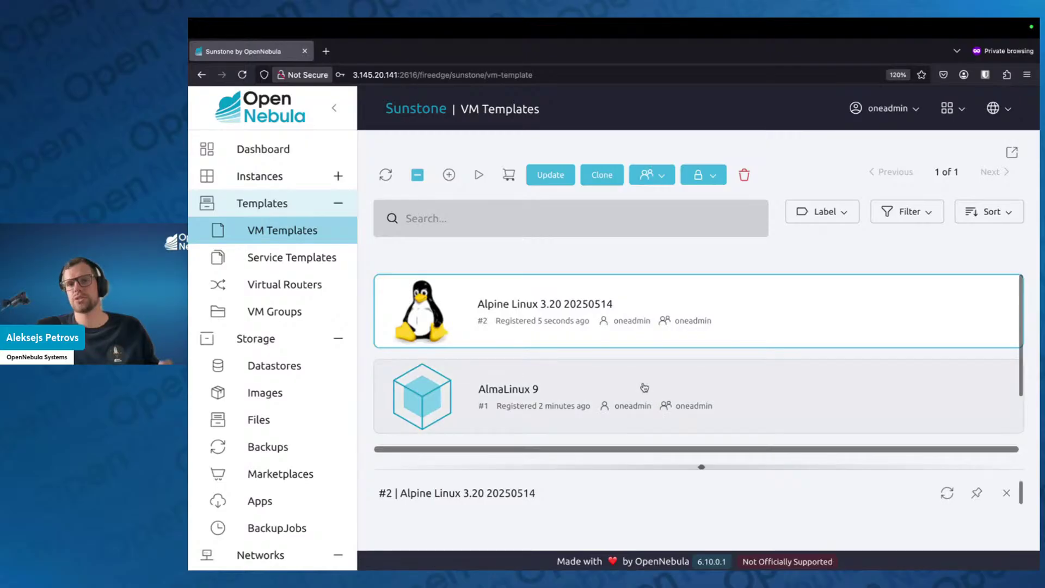
pyautogui.scroll(-2, 626, 392)
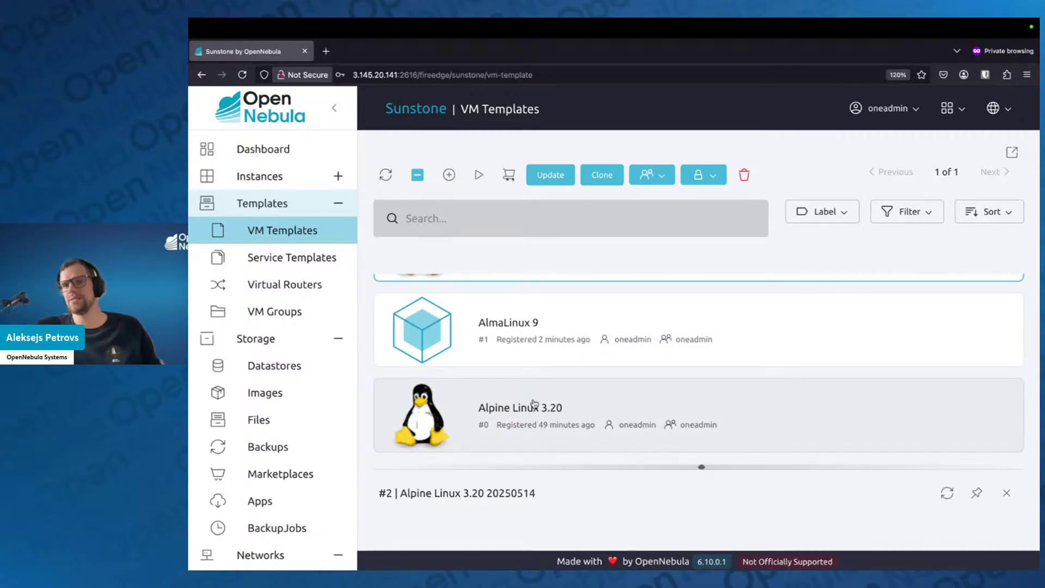
pyautogui.scroll(2, 574, 384)
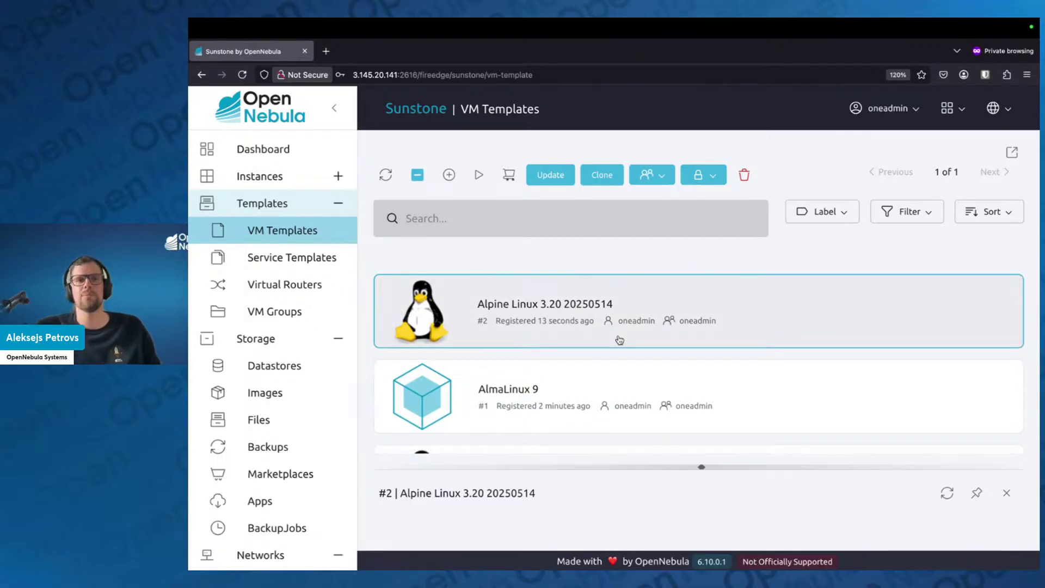
pyautogui.scroll(-2, 639, 377)
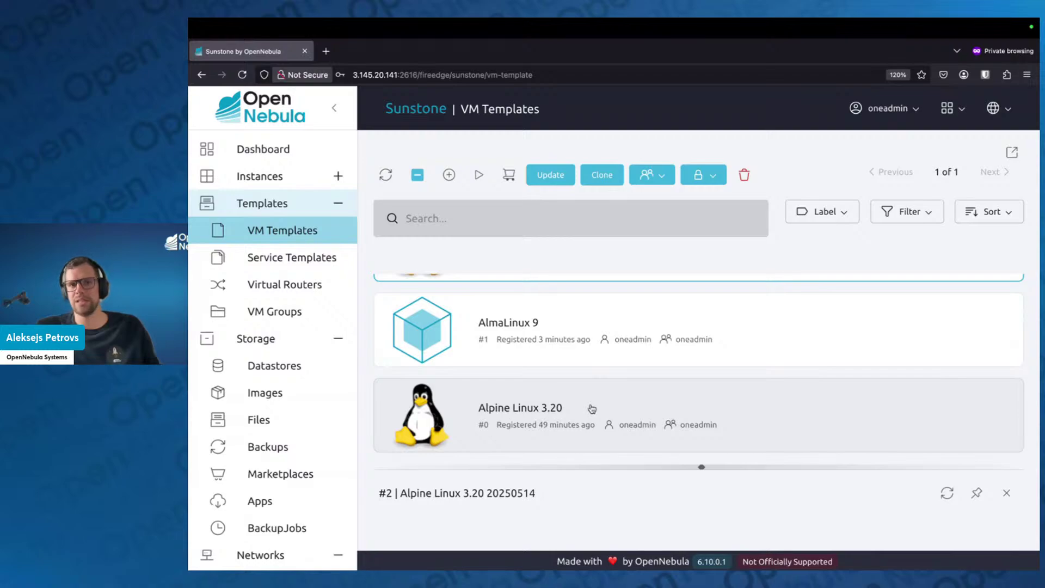
pyautogui.scroll(2, 527, 355)
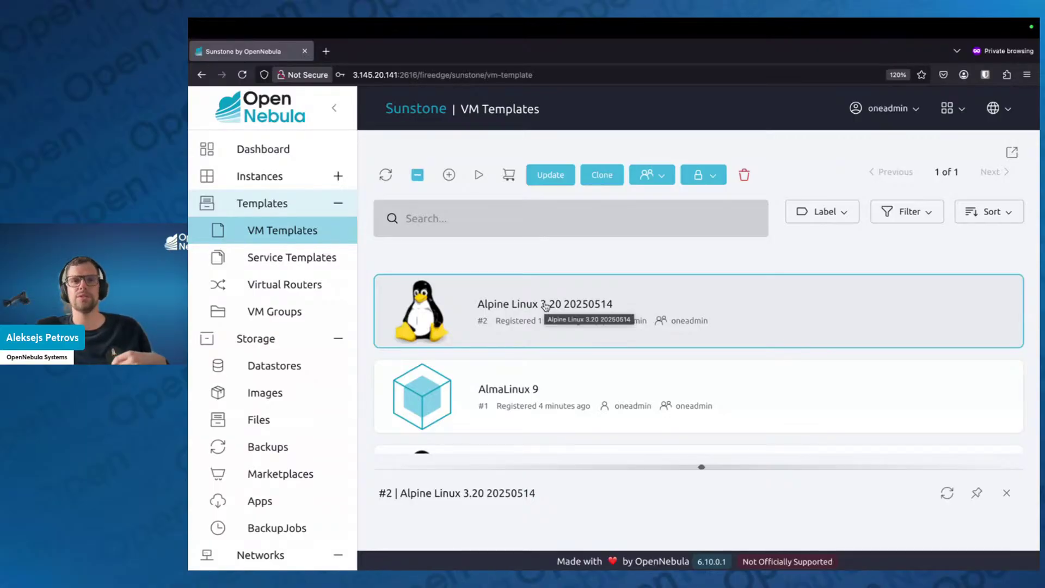
# Show the Alpine Linux 3.20 image (#0, 512 MB) details and give the Images list more room
pyautogui.click(298, 399)
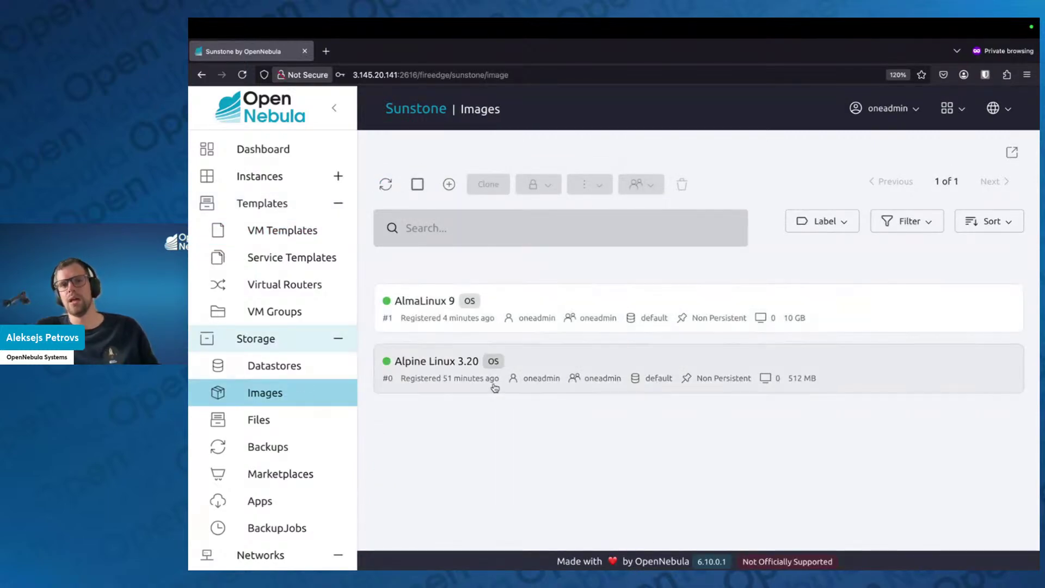
pyautogui.click(518, 365)
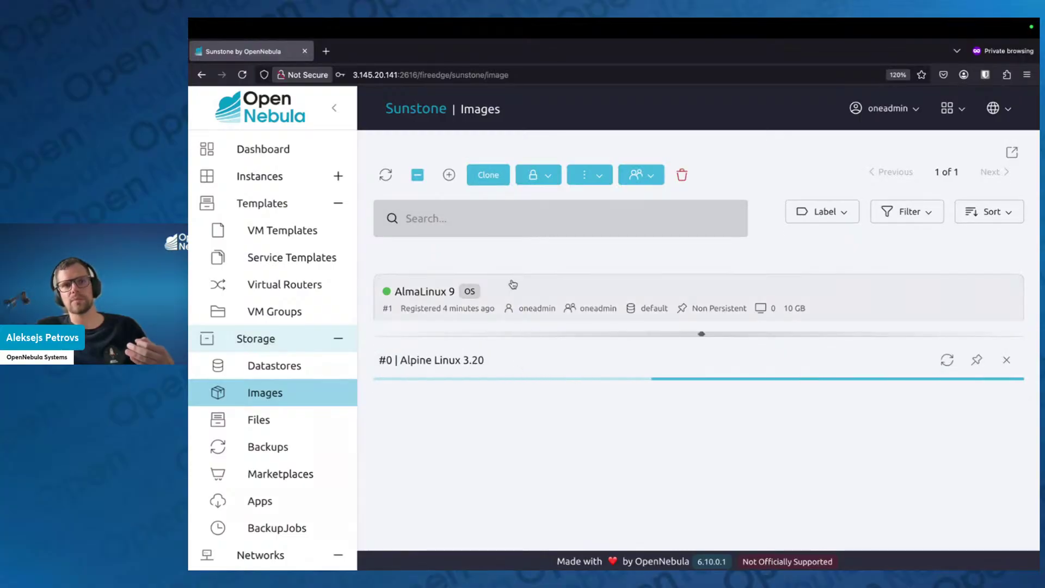
pyautogui.scroll(-2, 474, 290)
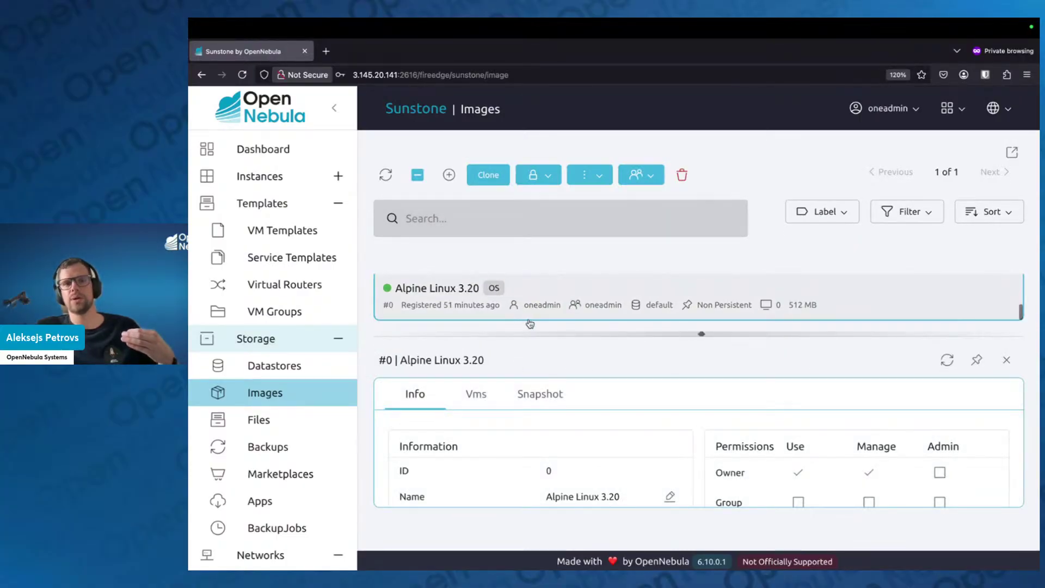
pyautogui.scroll(1, 523, 312)
pyautogui.scroll(-1, 522, 311)
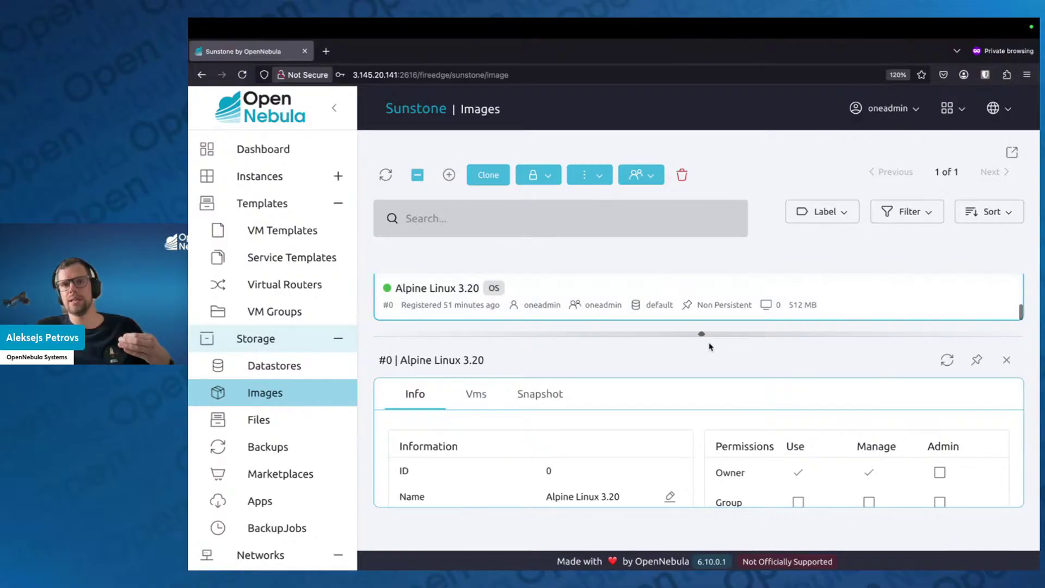
pyautogui.moveTo(701, 333); pyautogui.dragTo(701, 367)
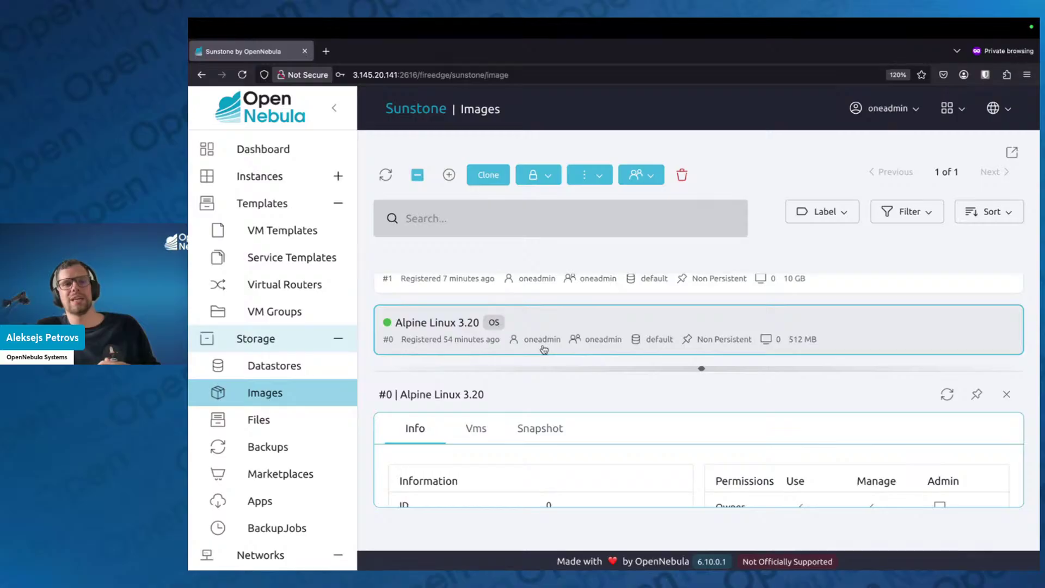
# Filter the marketplace Apps list by 'Alma' to show the four AlmaLinux 8 and 9 images
pyautogui.click(243, 500)
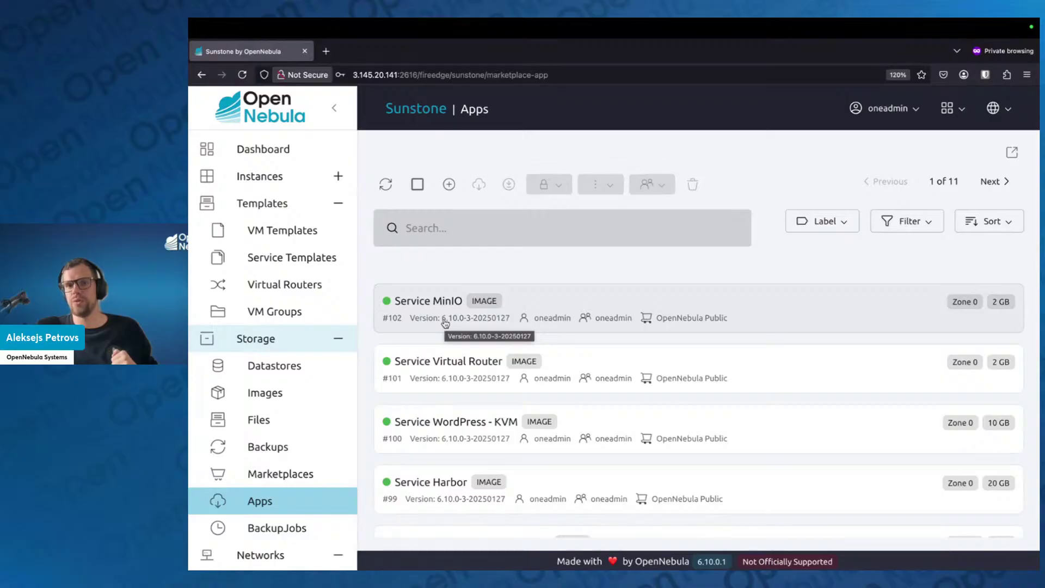
pyautogui.click(458, 228)
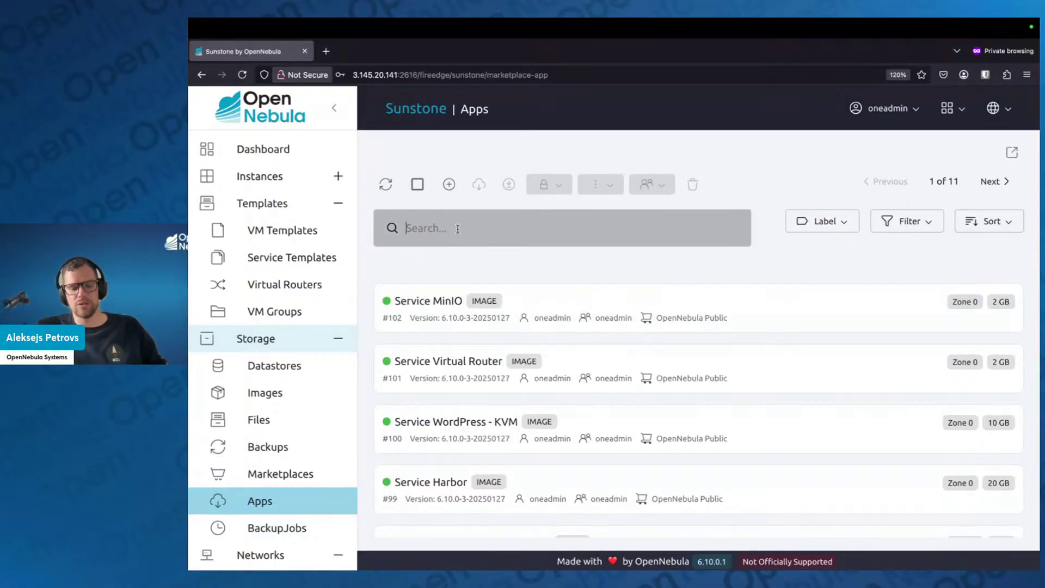
pyautogui.write('Alma')
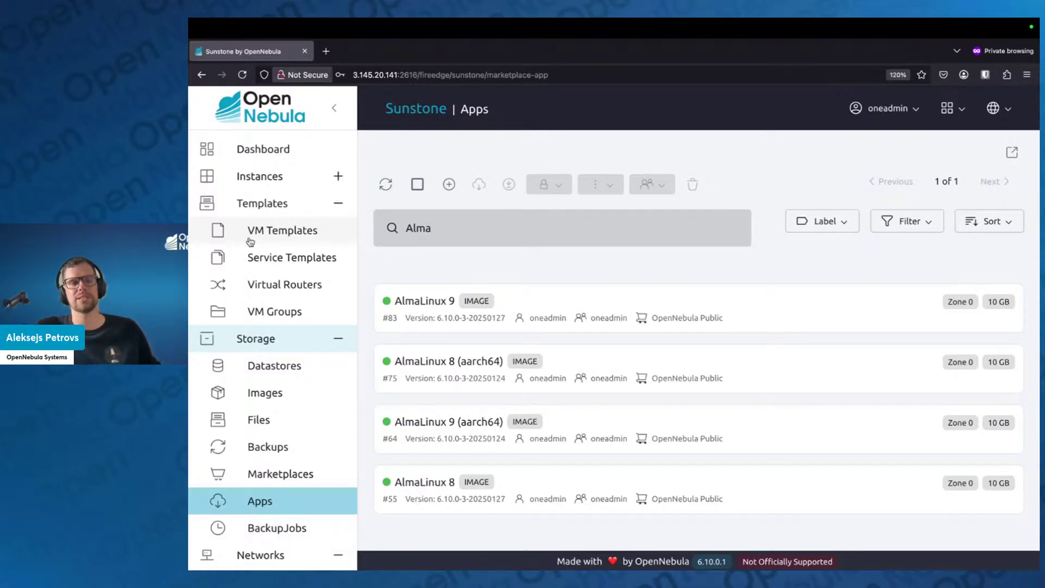
# List the VM Templates, then return to the 'Marketplace & Apps' presentation slide
pyautogui.click(248, 235)
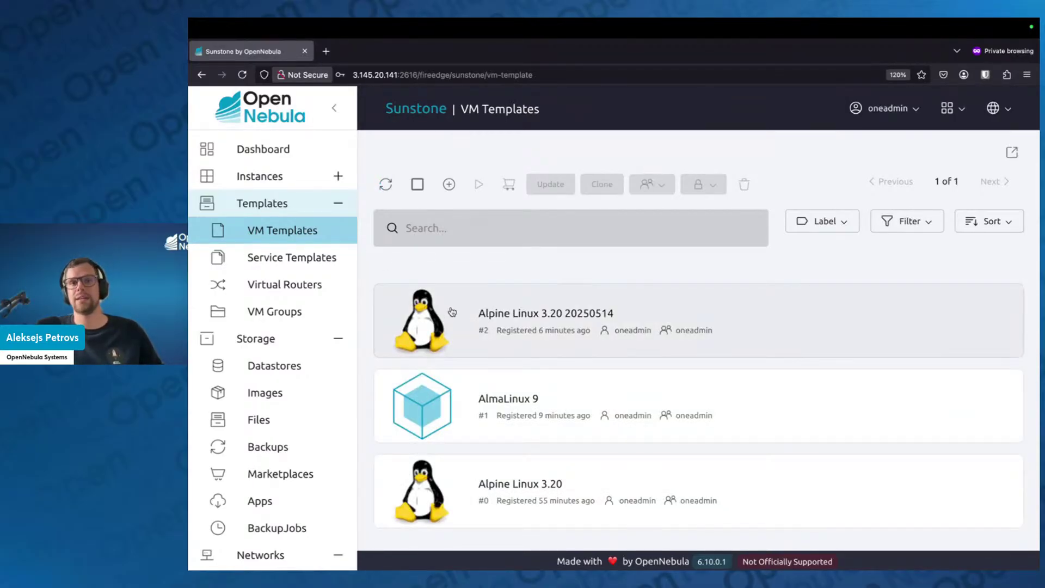
pyautogui.hotkey('ctrl', 'Left')
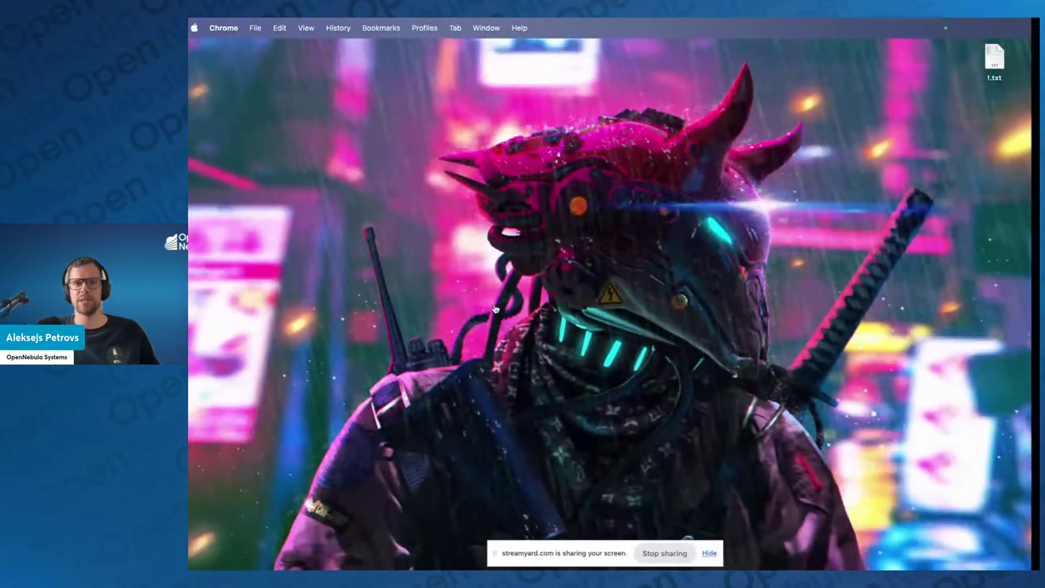
pyautogui.hotkey('ctrl', 'Right')
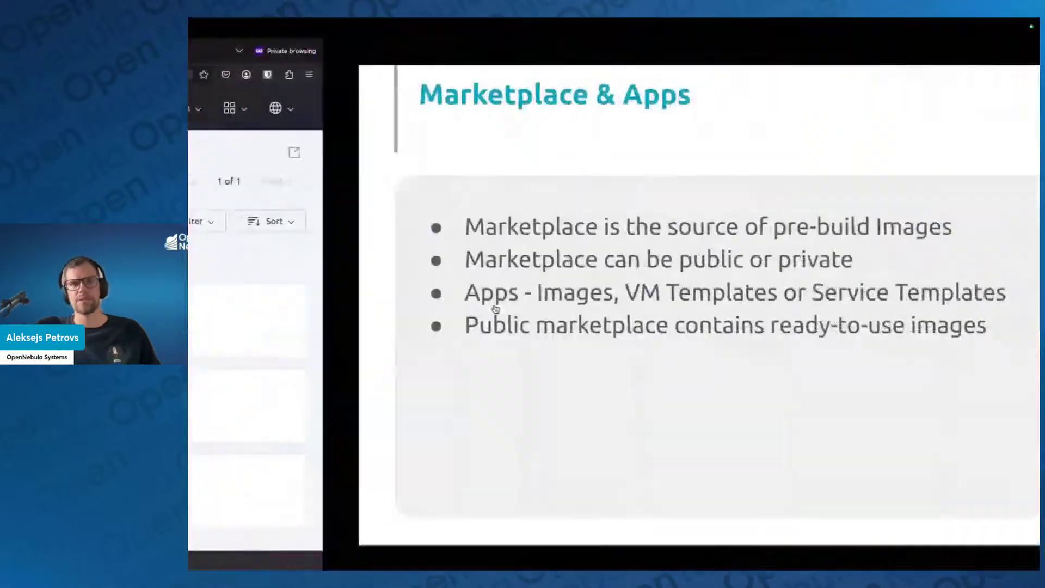
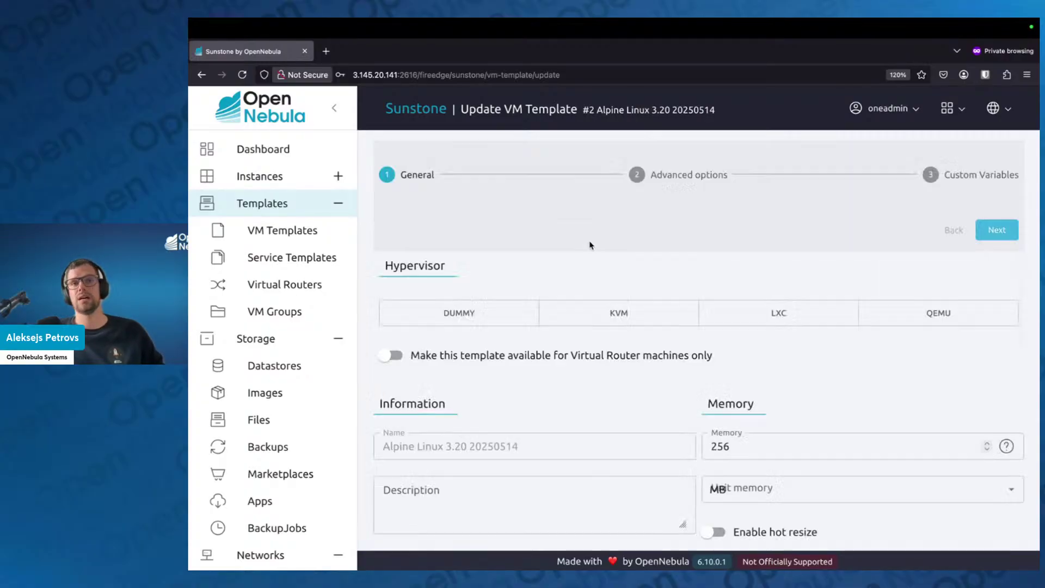
# Set the Alpine template's hypervisor to KVM and memory from 256 to 512 MB, then go to Advanced options
pyautogui.scroll(-1, 625, 324)
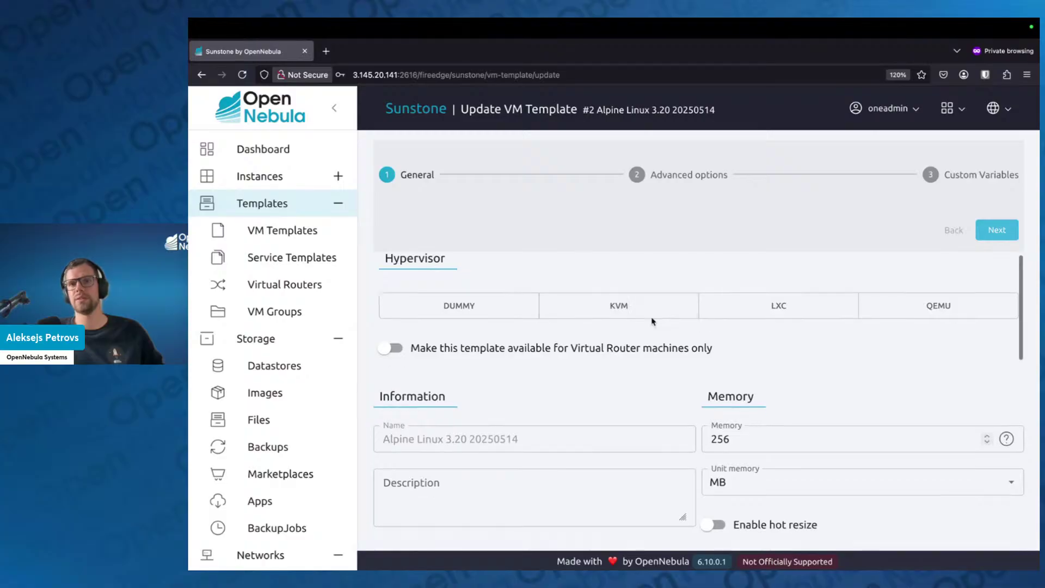
pyautogui.click(652, 309)
pyautogui.scroll(-2, 772, 405)
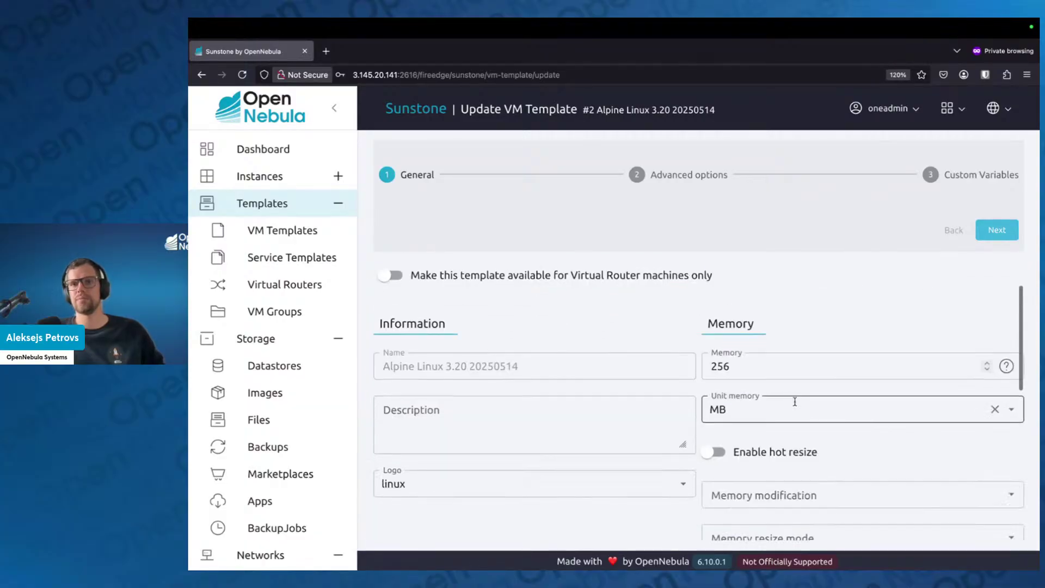
pyautogui.moveTo(740, 366); pyautogui.dragTo(640, 364)
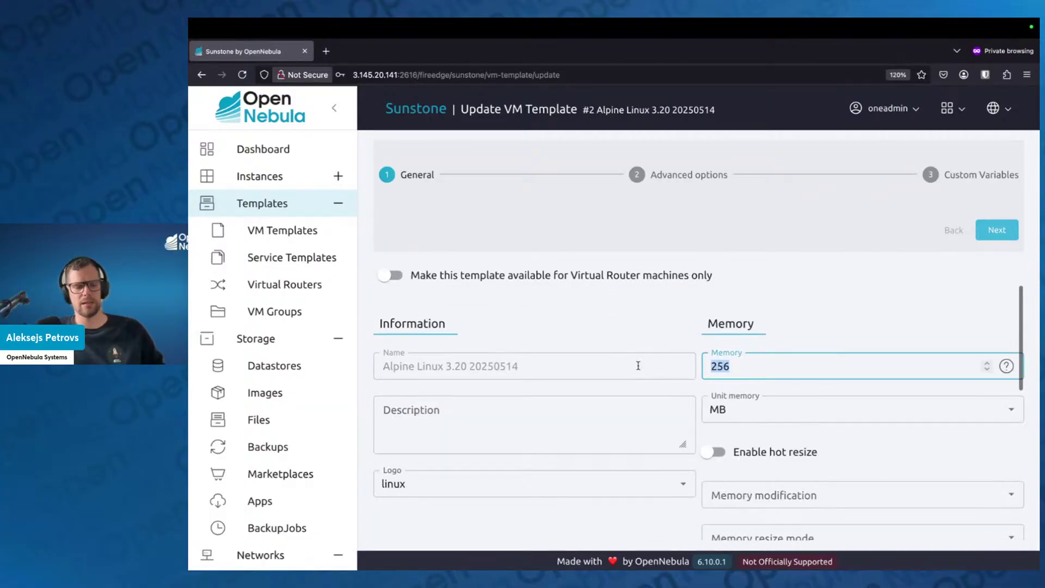
pyautogui.write('512')
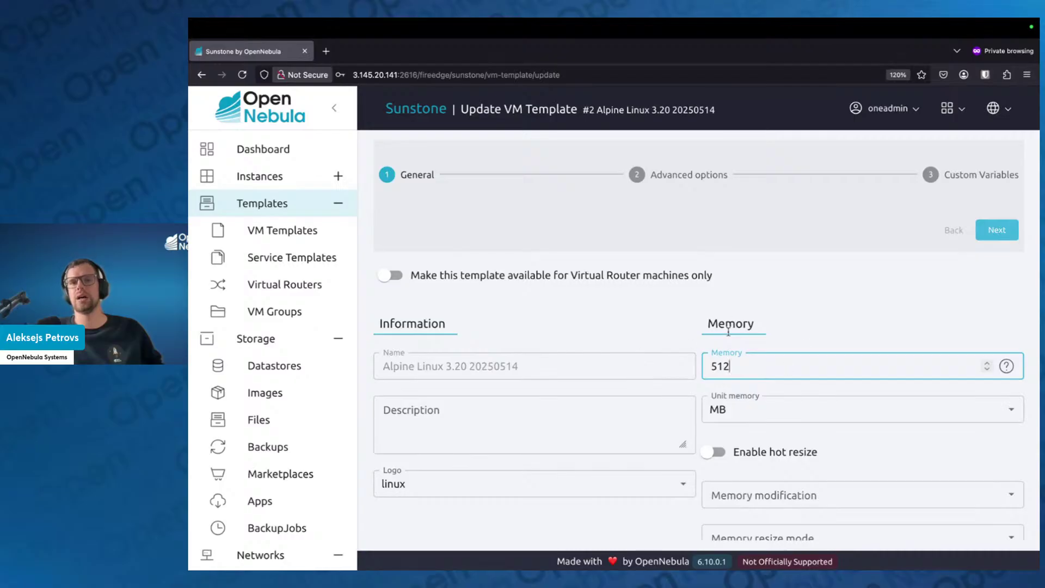
pyautogui.click(797, 339)
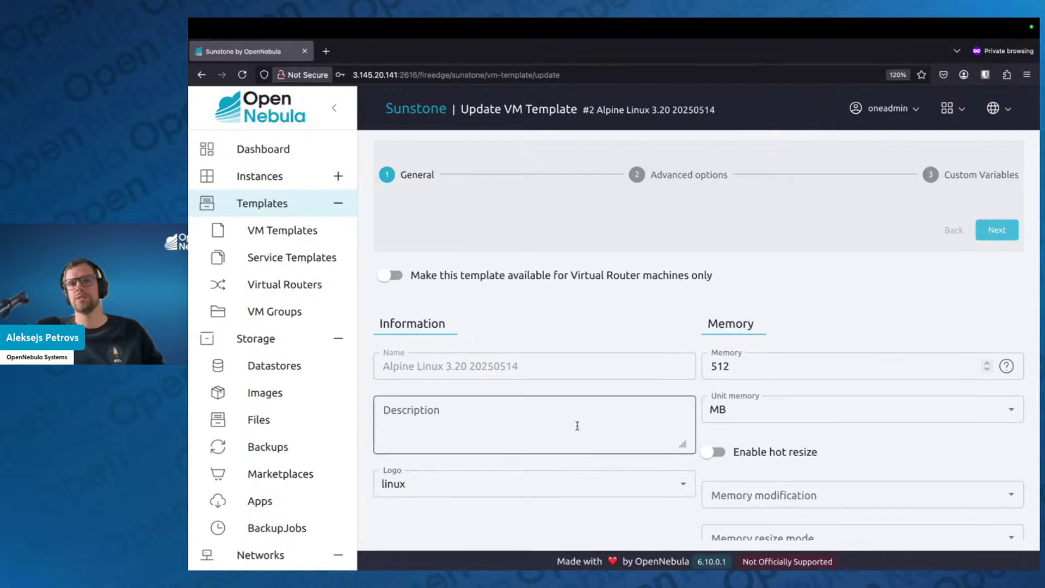
pyautogui.scroll(-3, 591, 401)
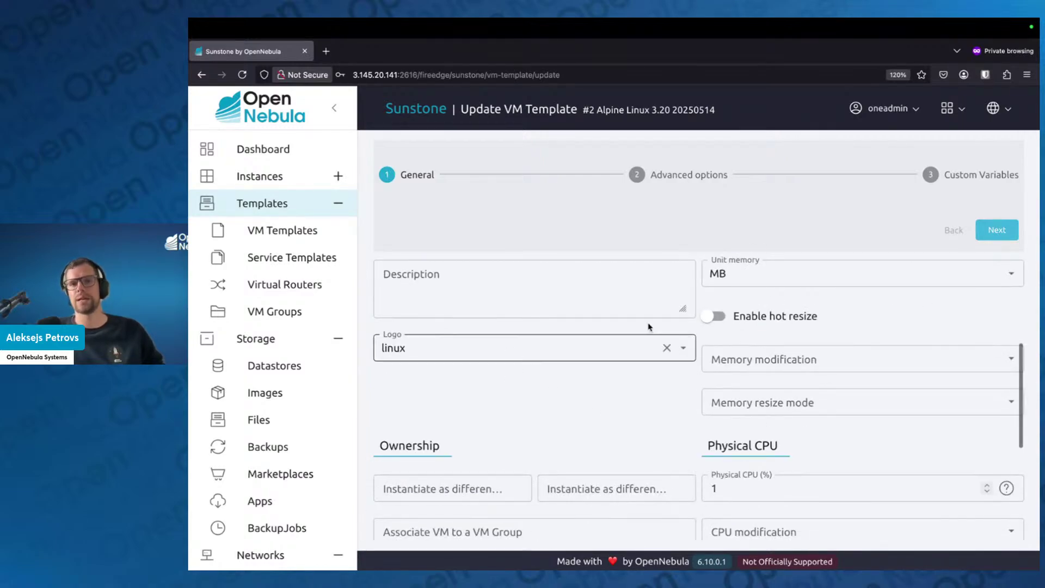
pyautogui.scroll(-3, 597, 400)
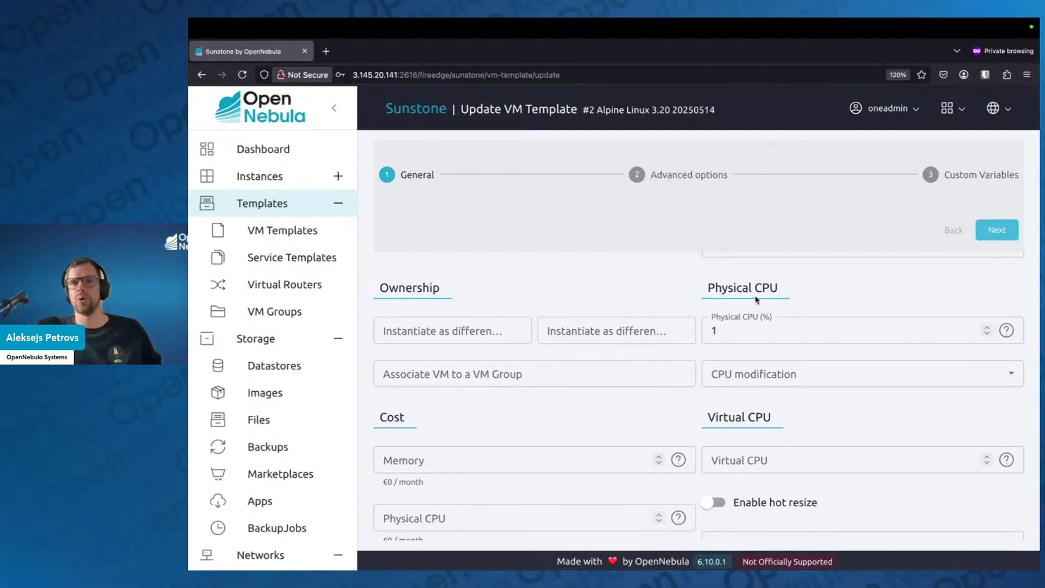
pyautogui.click(1004, 231)
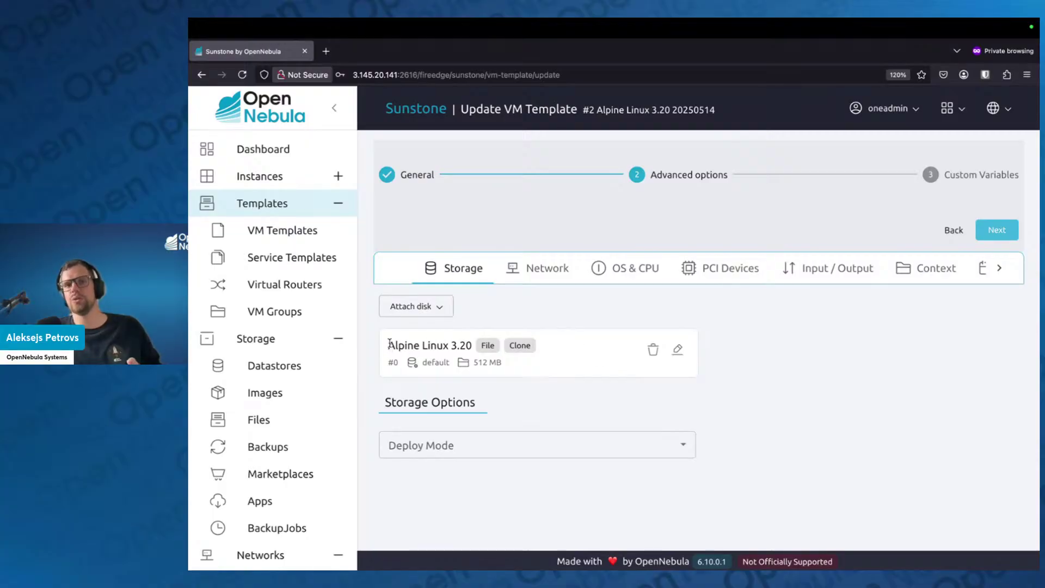
# Show the template's Network settings with NIC0 attached to vnet
pyautogui.moveTo(389, 344); pyautogui.dragTo(479, 348)
pyautogui.click(718, 358)
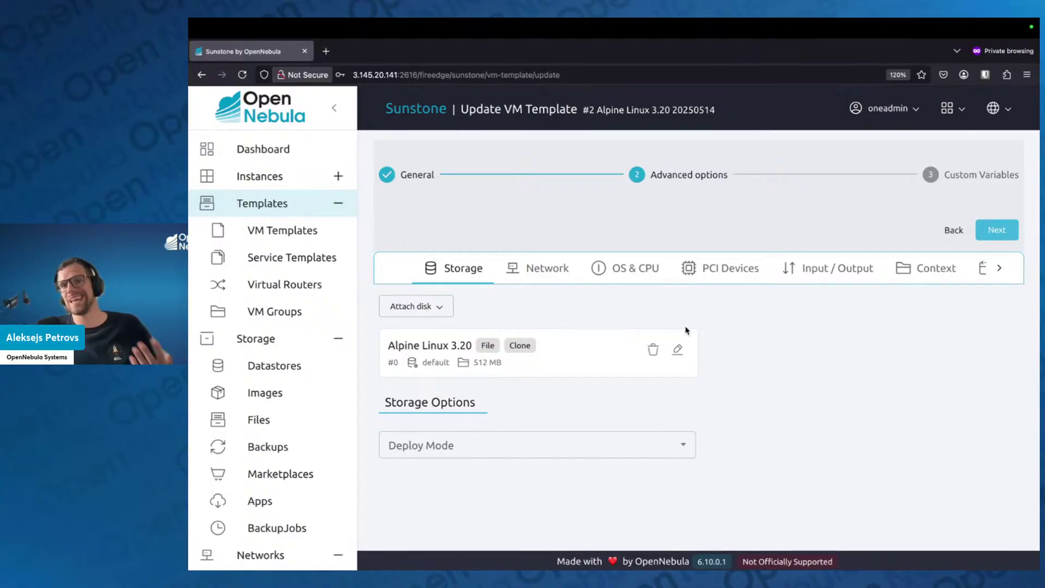
pyautogui.click(563, 270)
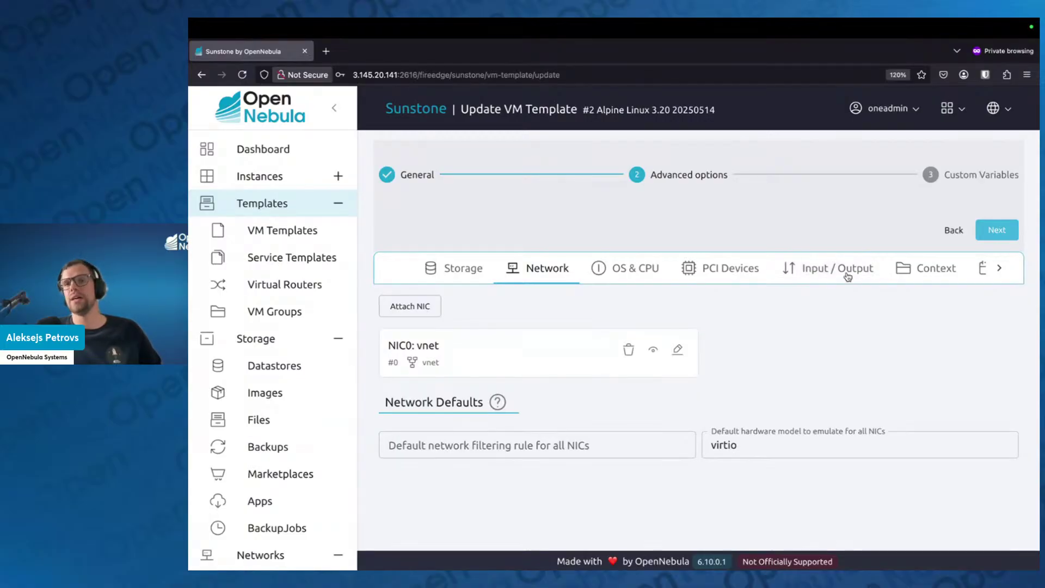
# Check VNC graphics under Input / Output, then show the Context settings with OneGate and the SSH key
pyautogui.click(822, 276)
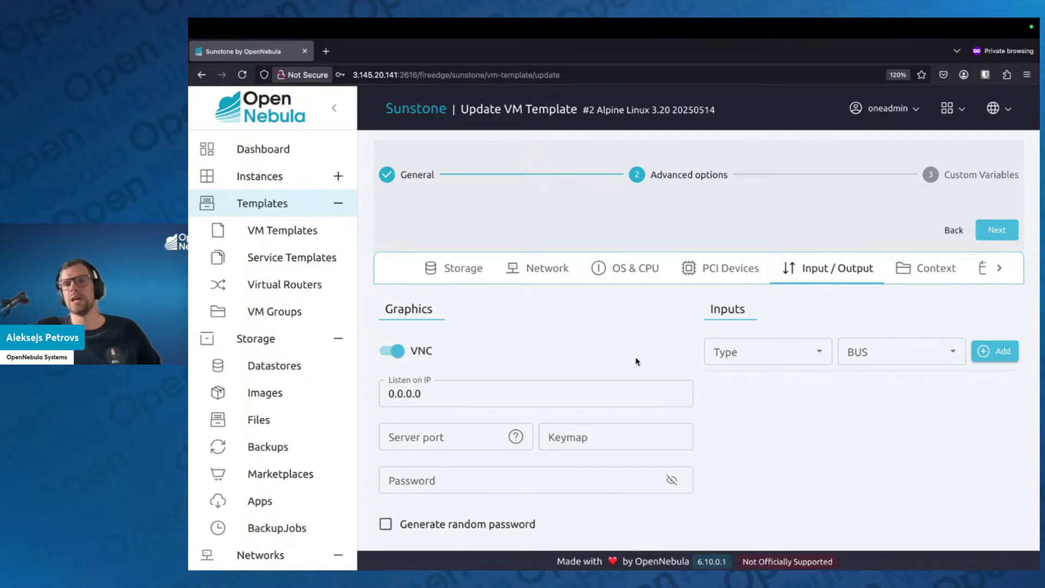
pyautogui.click(910, 272)
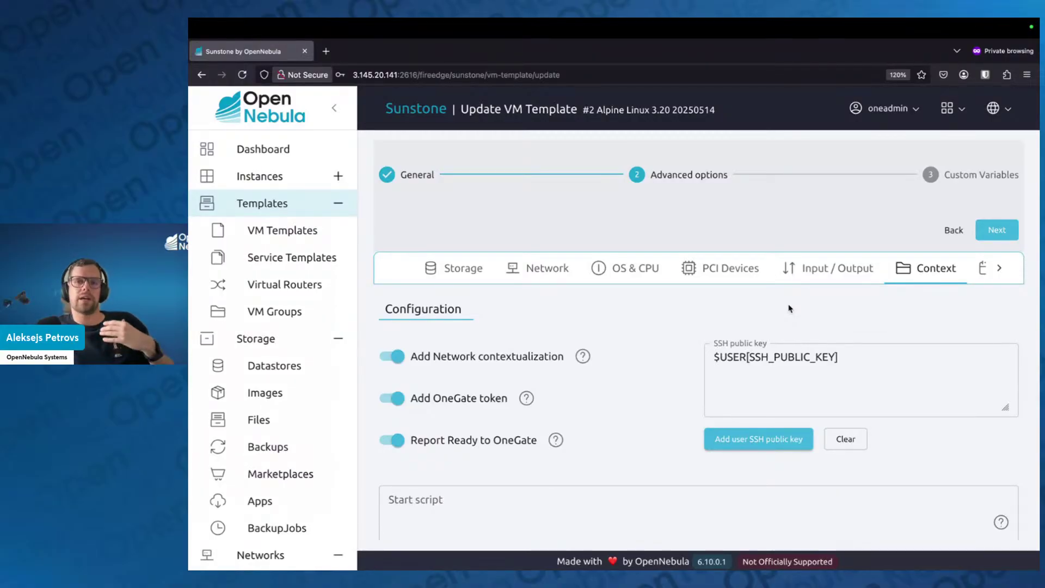
pyautogui.scroll(-1, 790, 316)
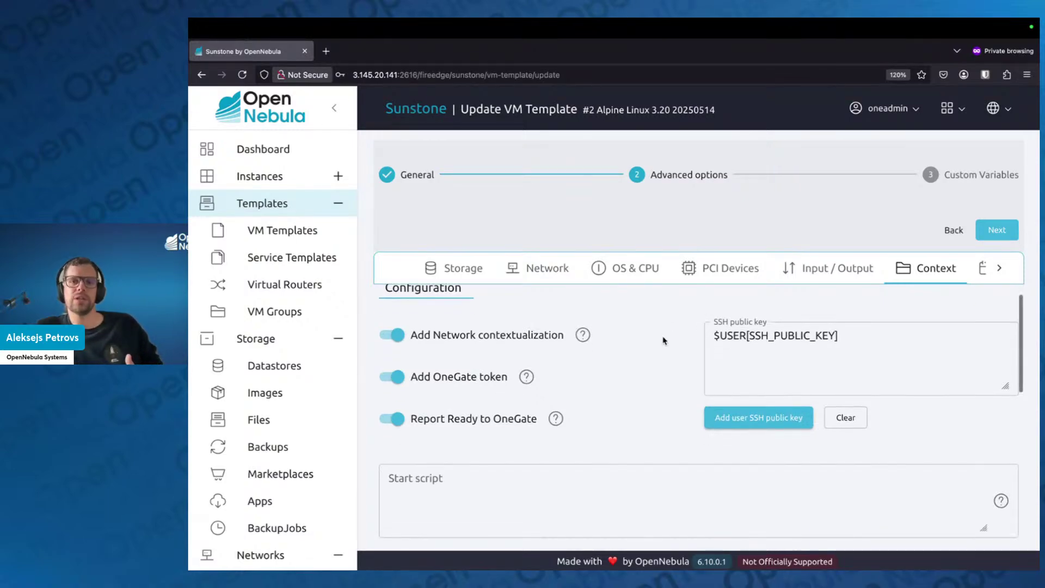
pyautogui.scroll(-1, 718, 353)
pyautogui.click(748, 346)
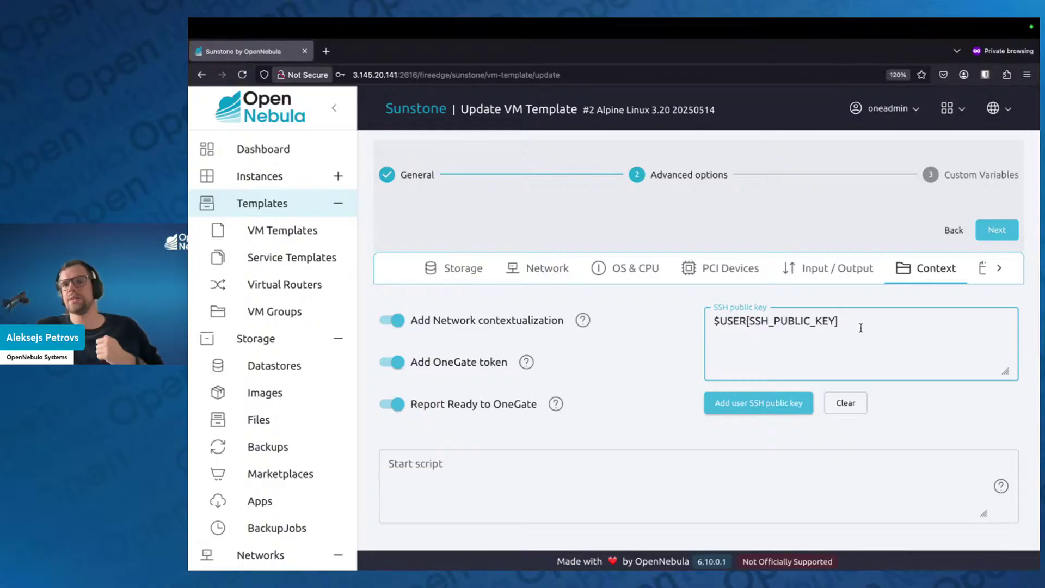
pyautogui.moveTo(851, 321); pyautogui.dragTo(695, 325)
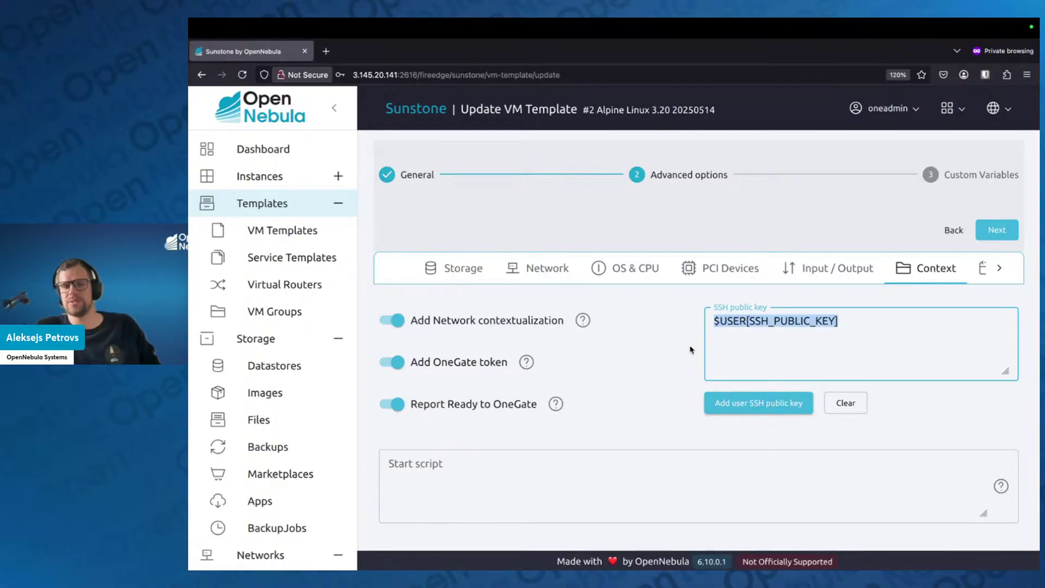
pyautogui.click(783, 329)
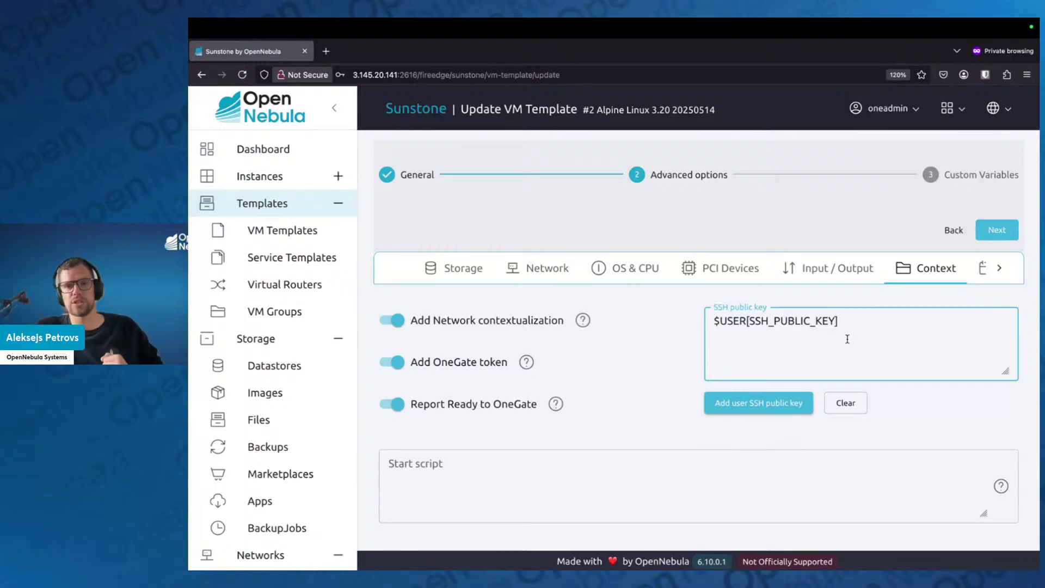
pyautogui.press('Return')
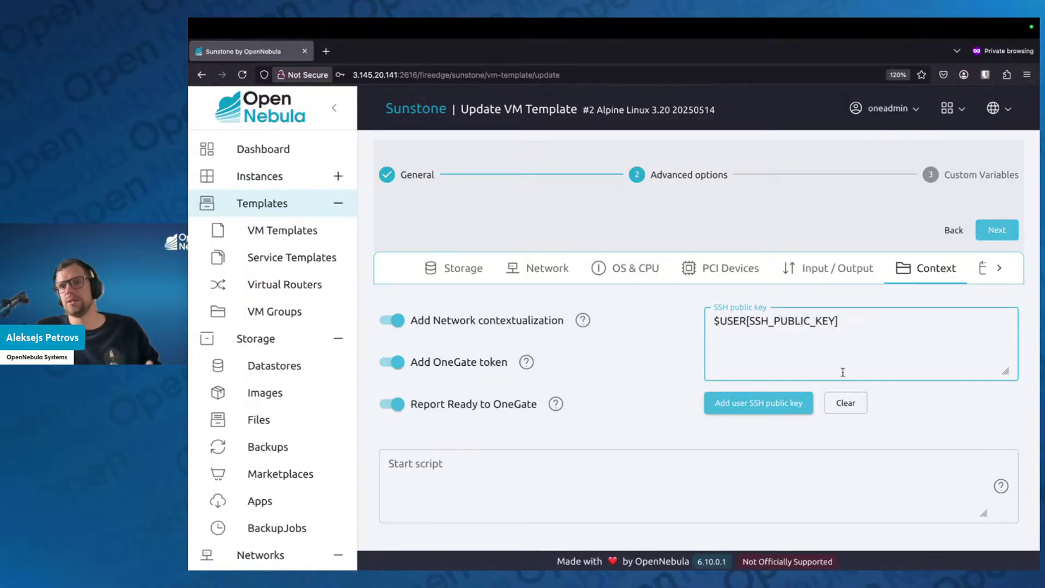
pyautogui.moveTo(868, 334); pyautogui.dragTo(614, 316)
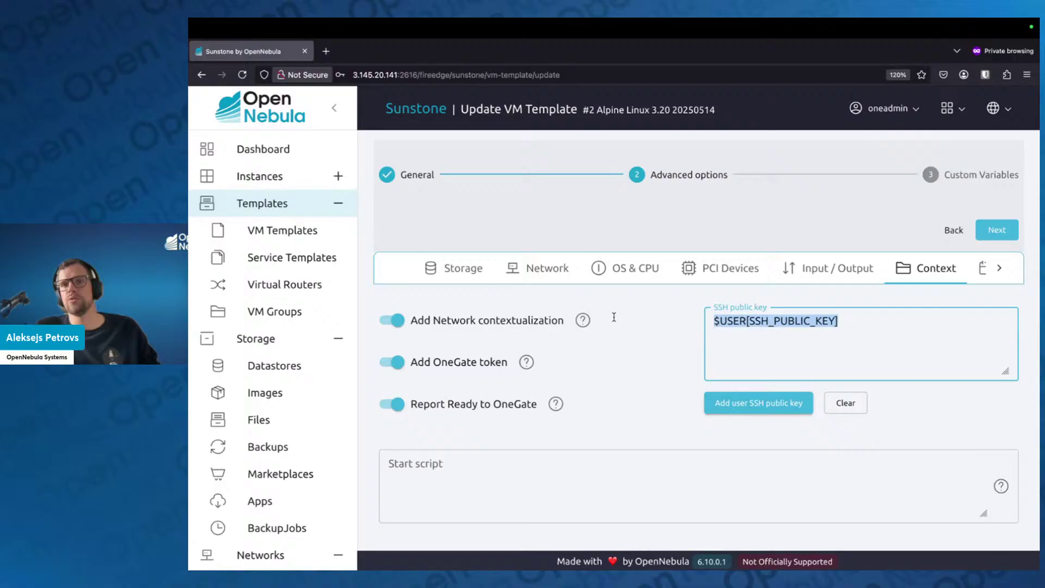
pyautogui.click(669, 347)
pyautogui.scroll(-3, 661, 350)
pyautogui.scroll(2, 658, 349)
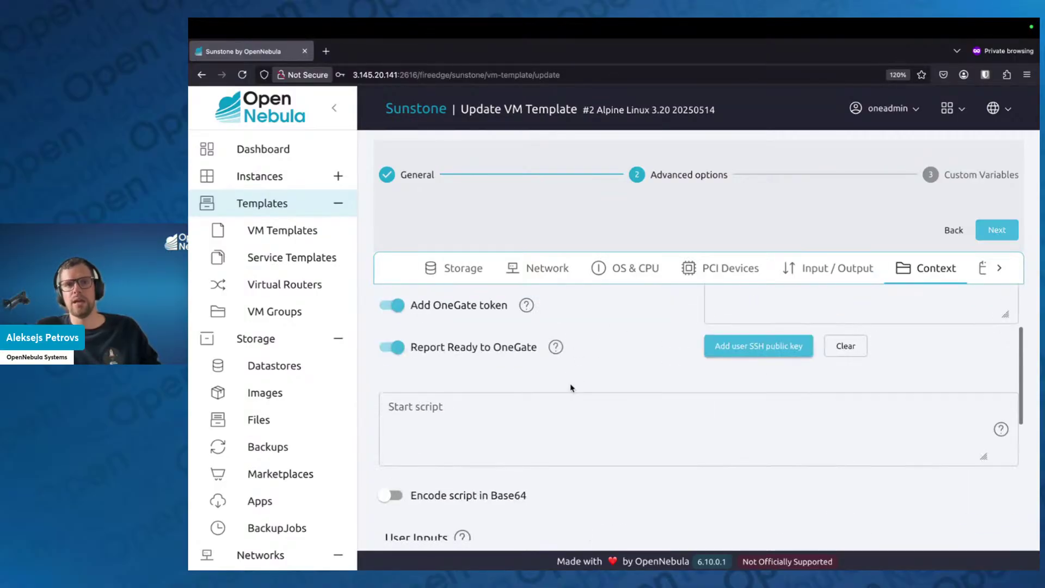
pyautogui.click(569, 391)
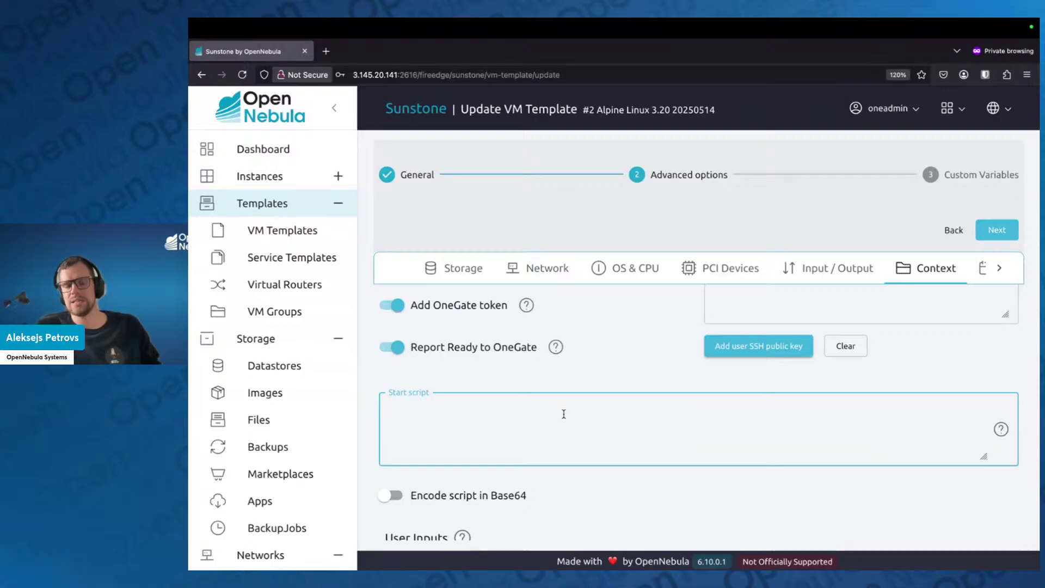
pyautogui.write('apk ad')
pyautogui.press('BackSpace')
pyautogui.press('BackSpace')
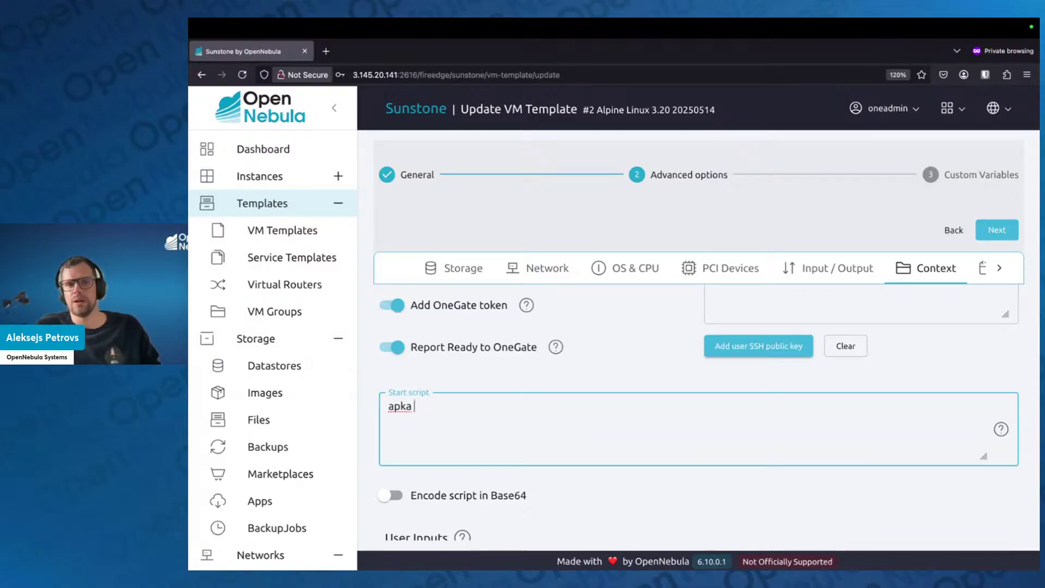
pyautogui.write('add')
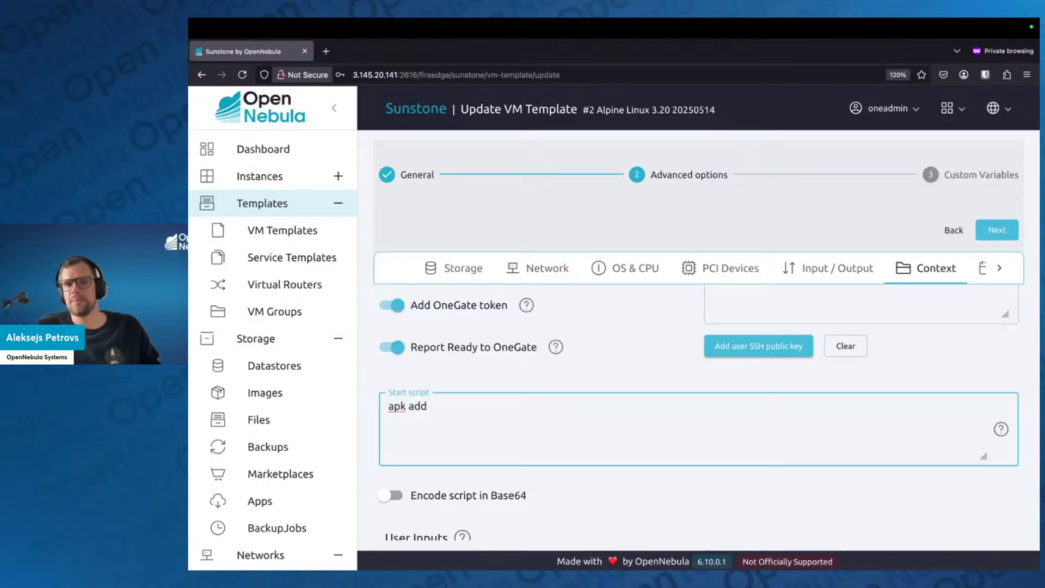
pyautogui.hotkey('ctrl', 'a')
pyautogui.press('BackSpace')
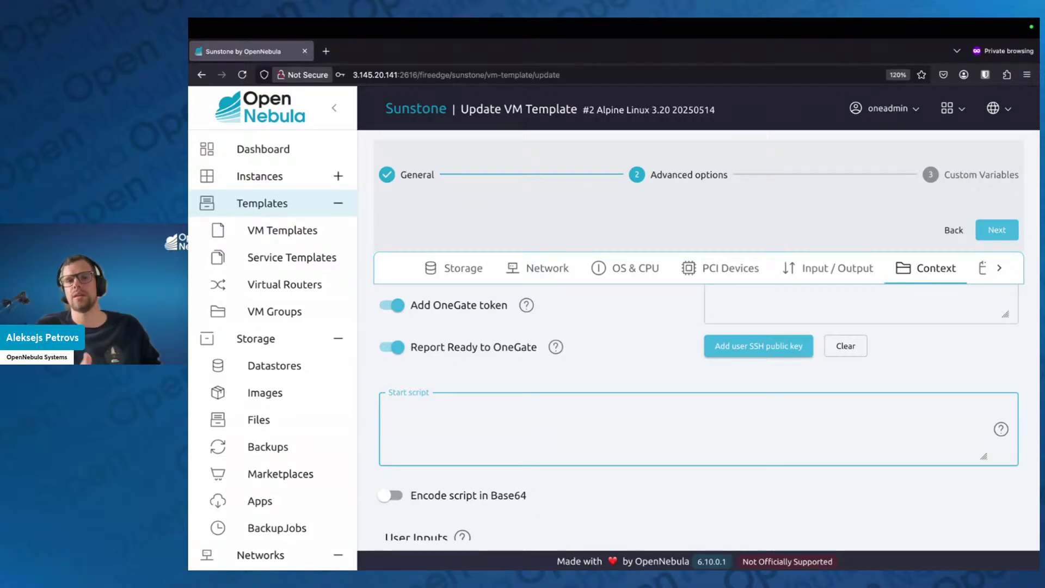
pyautogui.scroll(-3, 588, 450)
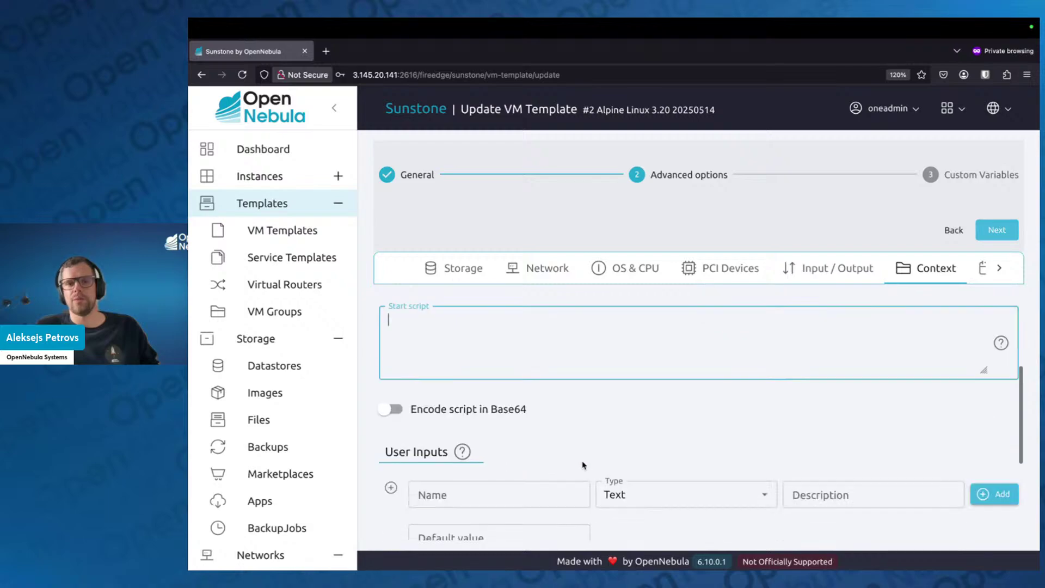
pyautogui.scroll(-2, 577, 468)
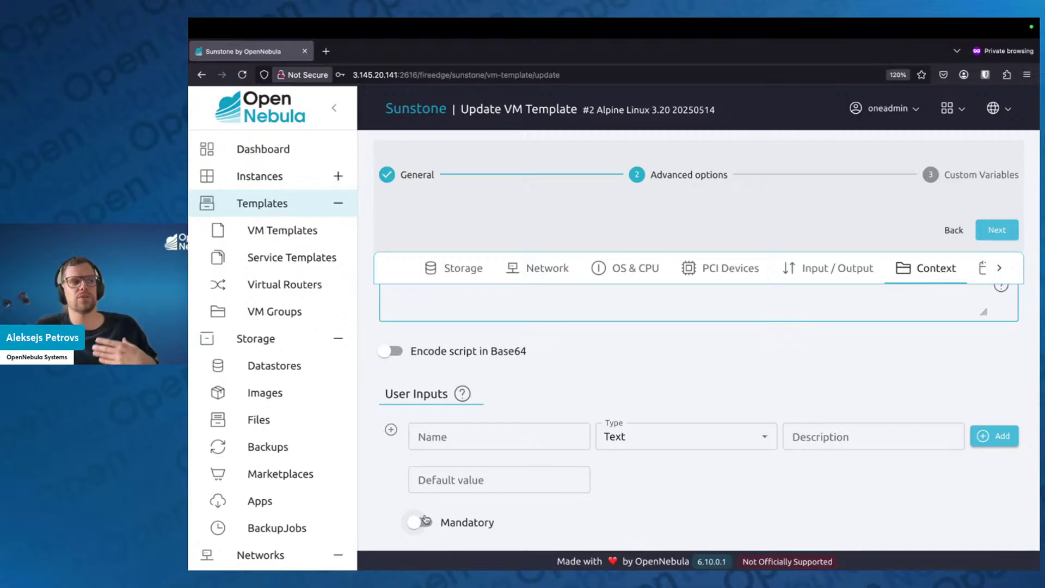
pyautogui.click(474, 434)
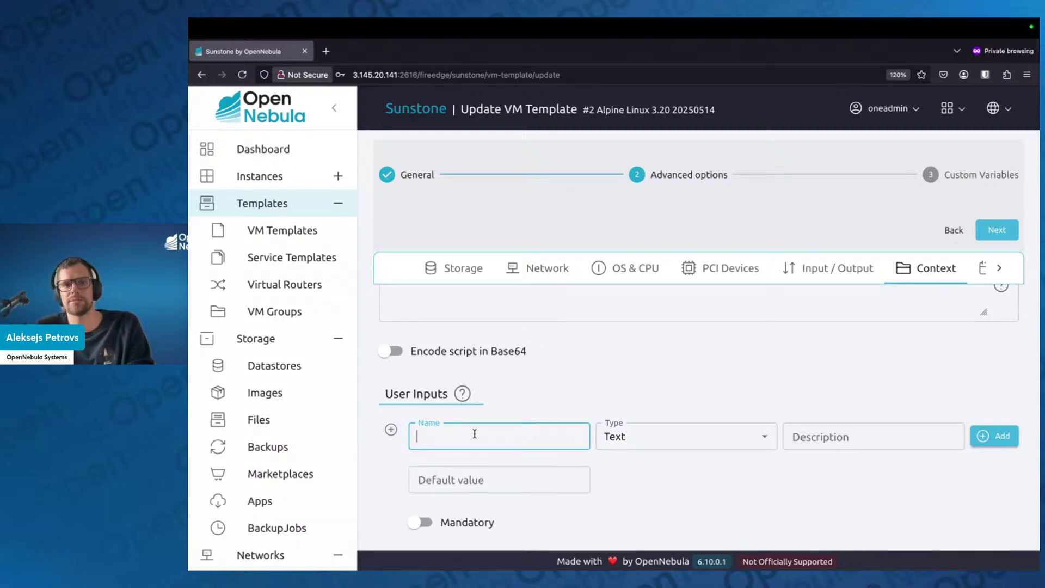
# Add a user input named PASSWORD of type Password to the template's context
pyautogui.scroll(-1, 490, 446)
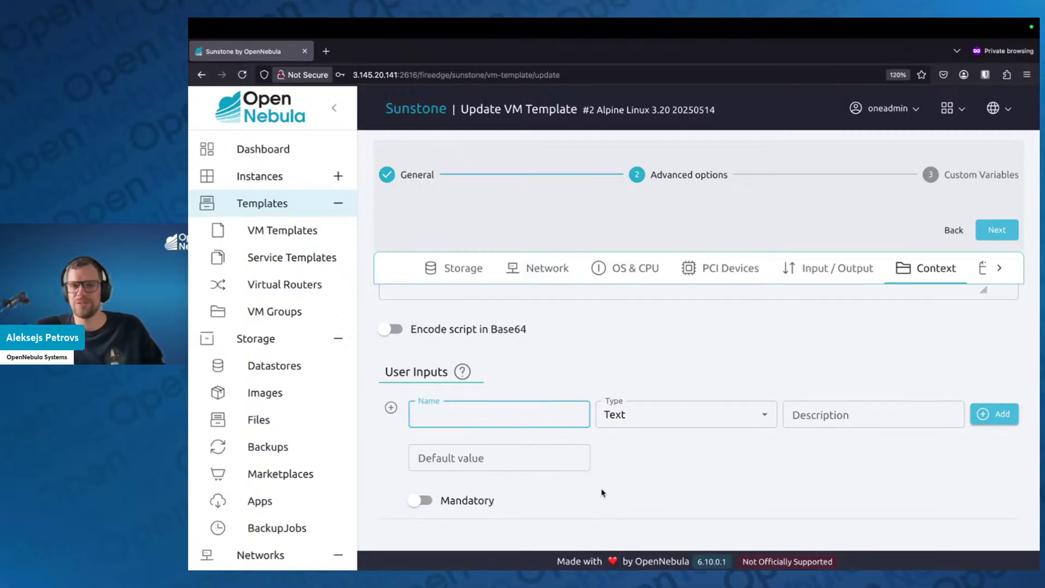
pyautogui.scroll(-1, 604, 490)
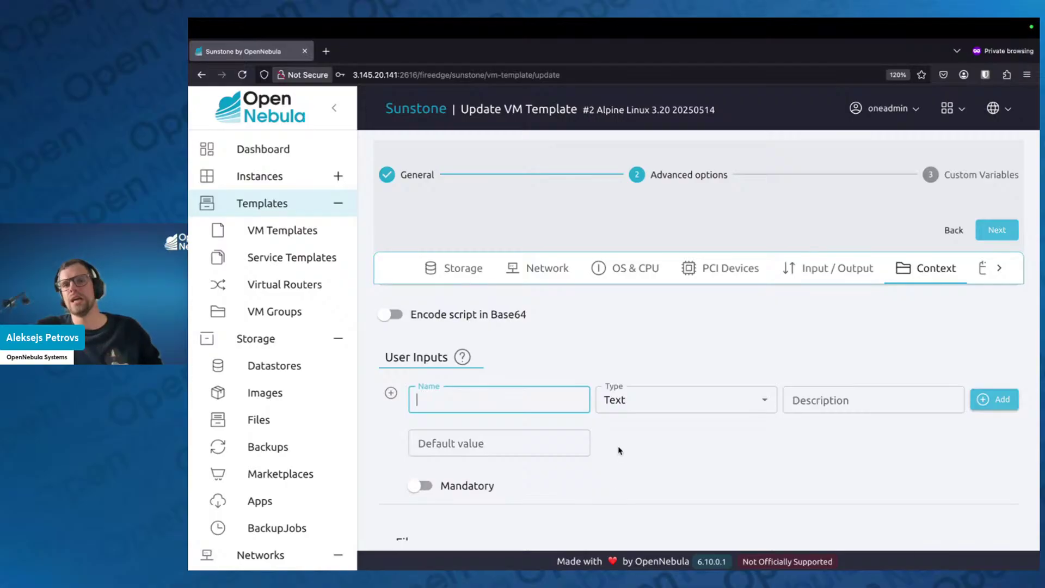
pyautogui.click(626, 464)
pyautogui.click(526, 390)
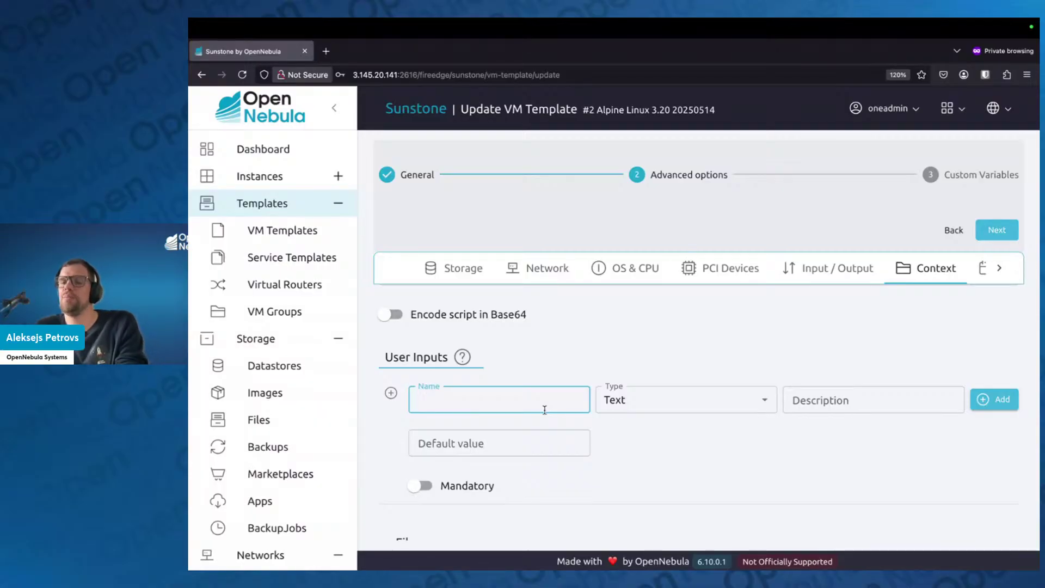
pyautogui.write('PASSWORD')
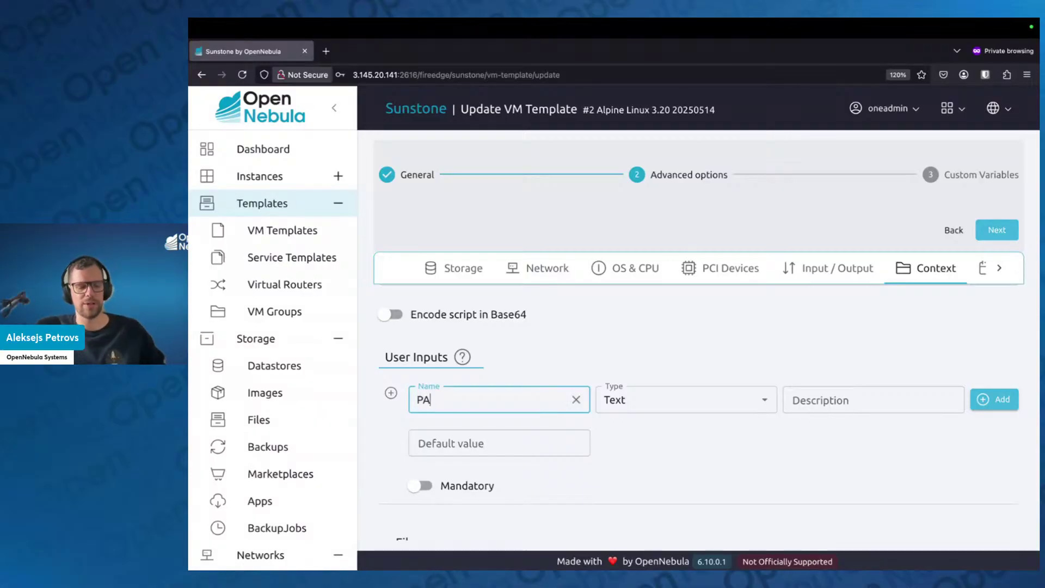
pyautogui.click(702, 397)
pyautogui.click(764, 401)
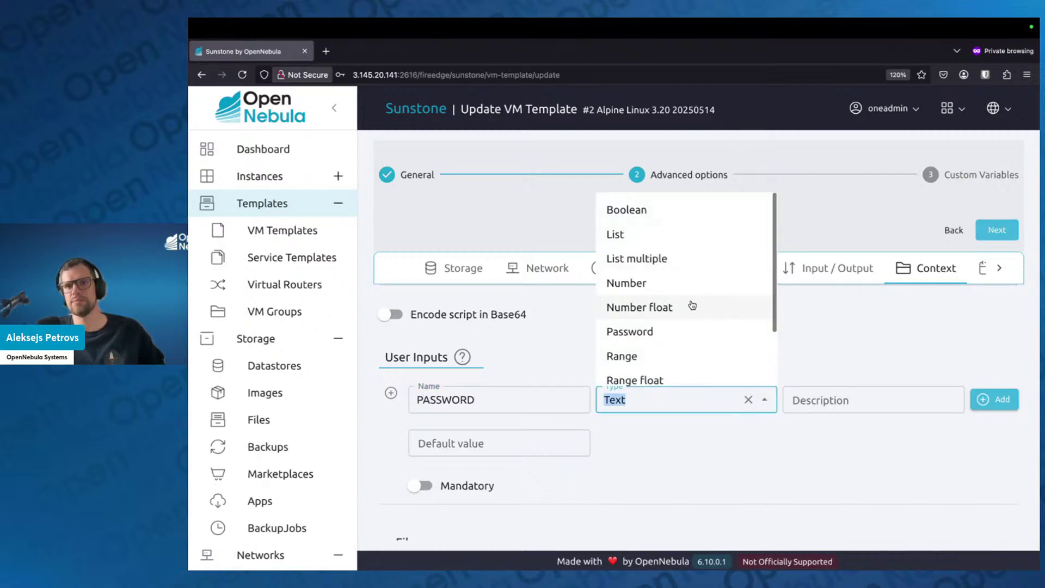
pyautogui.click(676, 333)
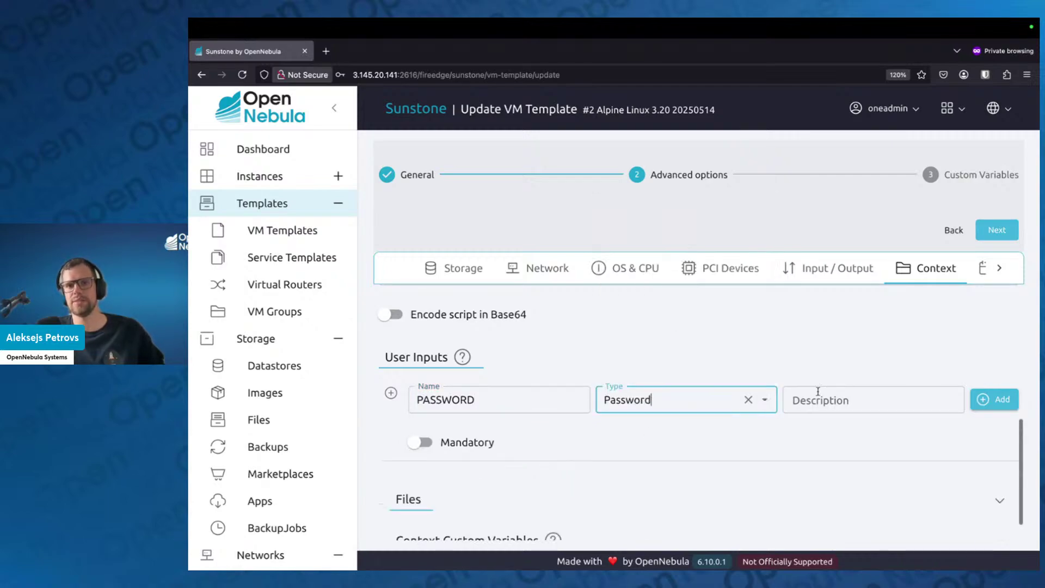
pyautogui.click(999, 406)
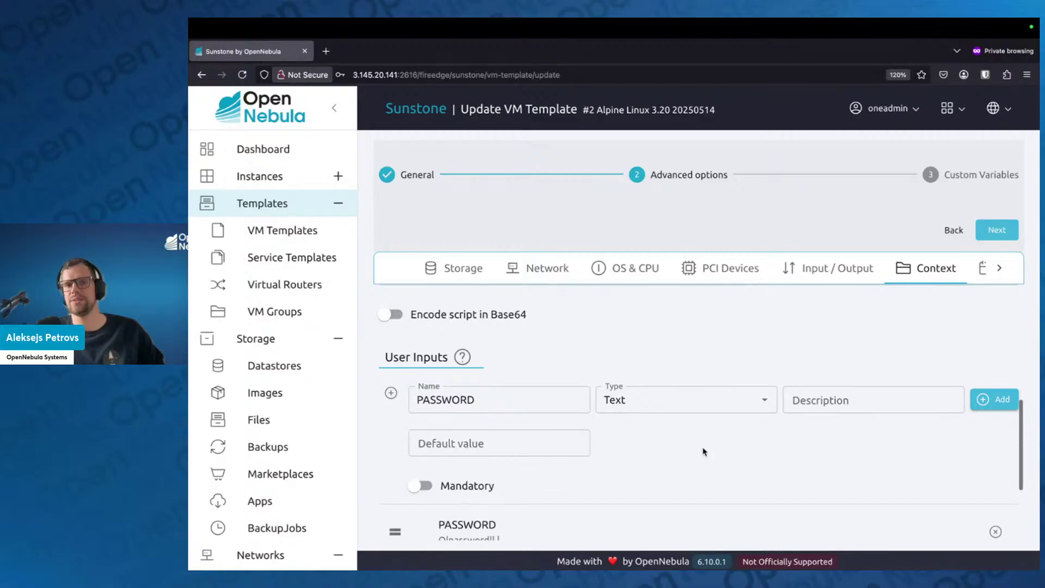
pyautogui.scroll(-3, 699, 450)
pyautogui.scroll(3, 700, 450)
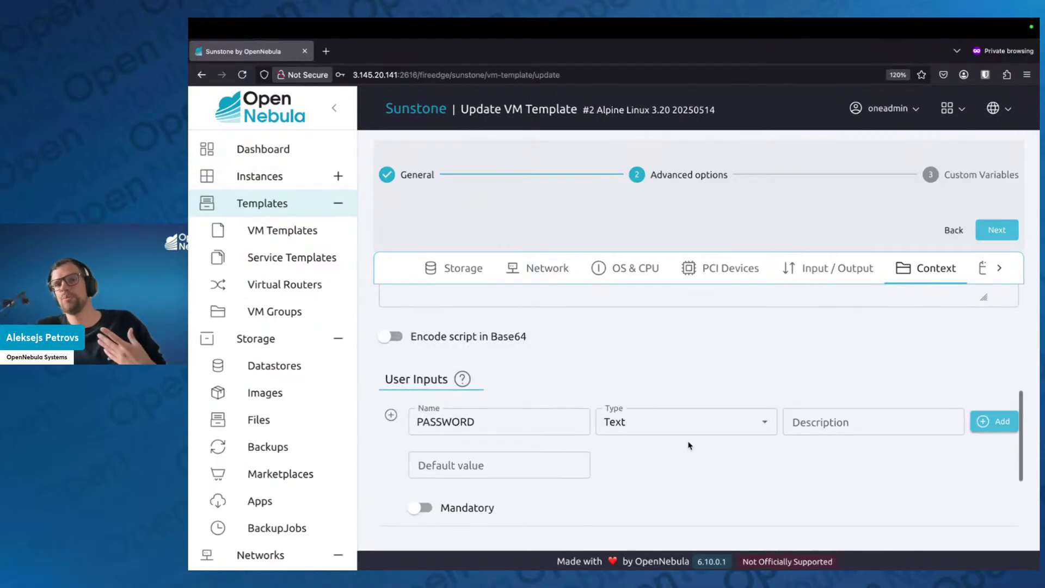
pyautogui.scroll(-1, 687, 445)
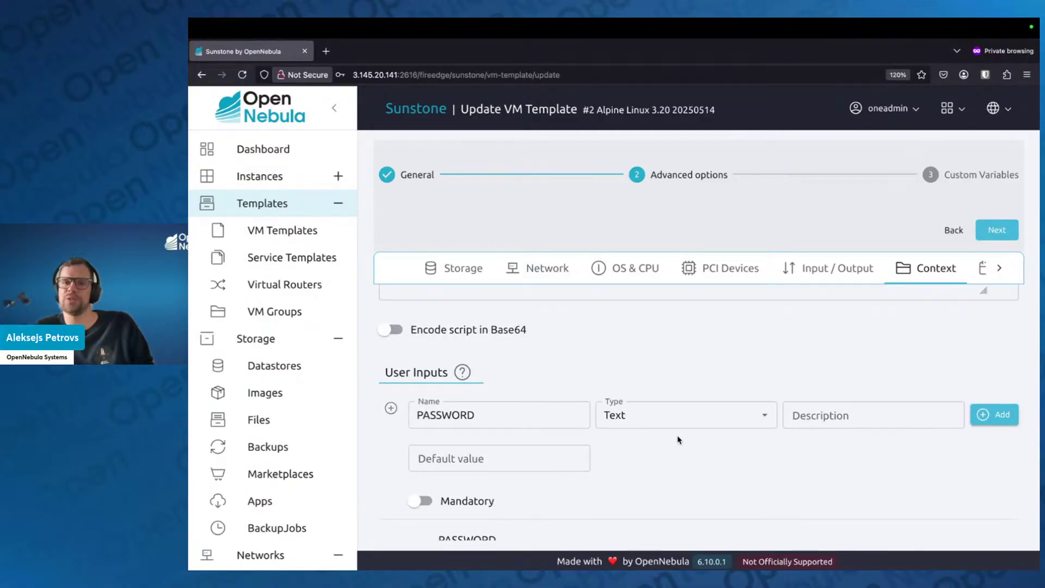
pyautogui.scroll(-2, 523, 497)
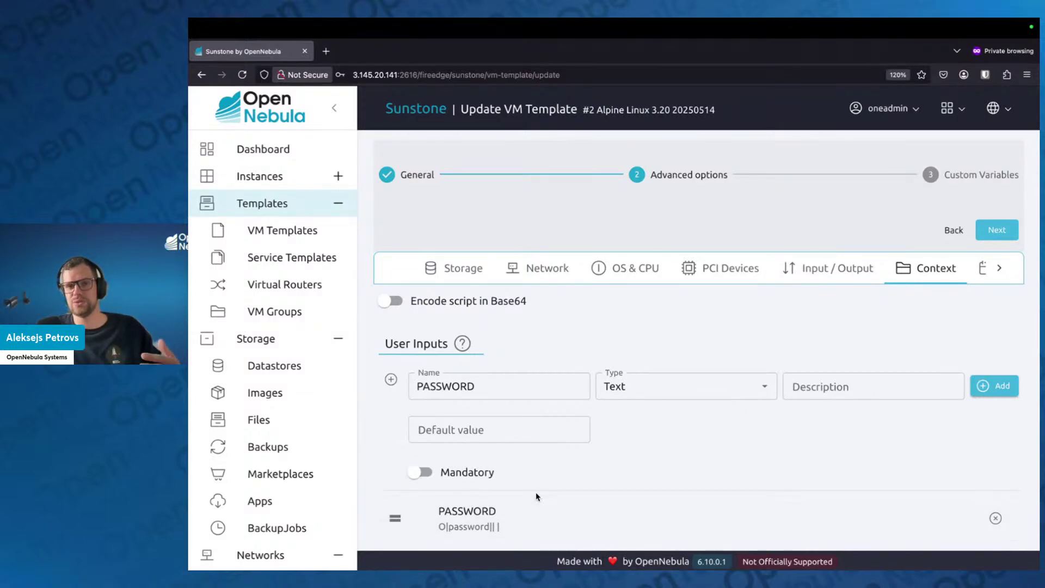
pyautogui.scroll(-1, 831, 439)
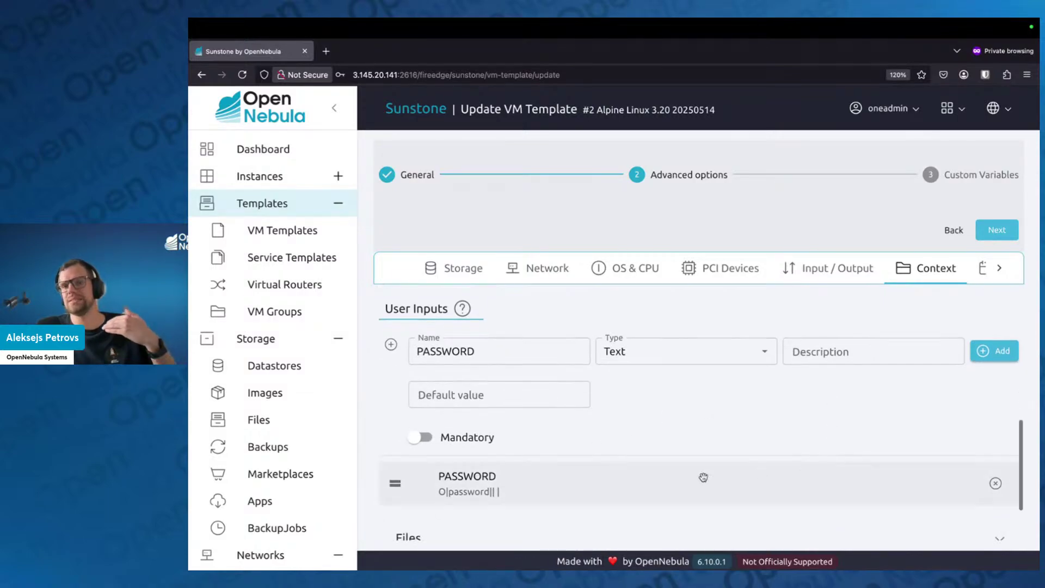
pyautogui.scroll(-2, 633, 488)
pyautogui.scroll(3, 632, 492)
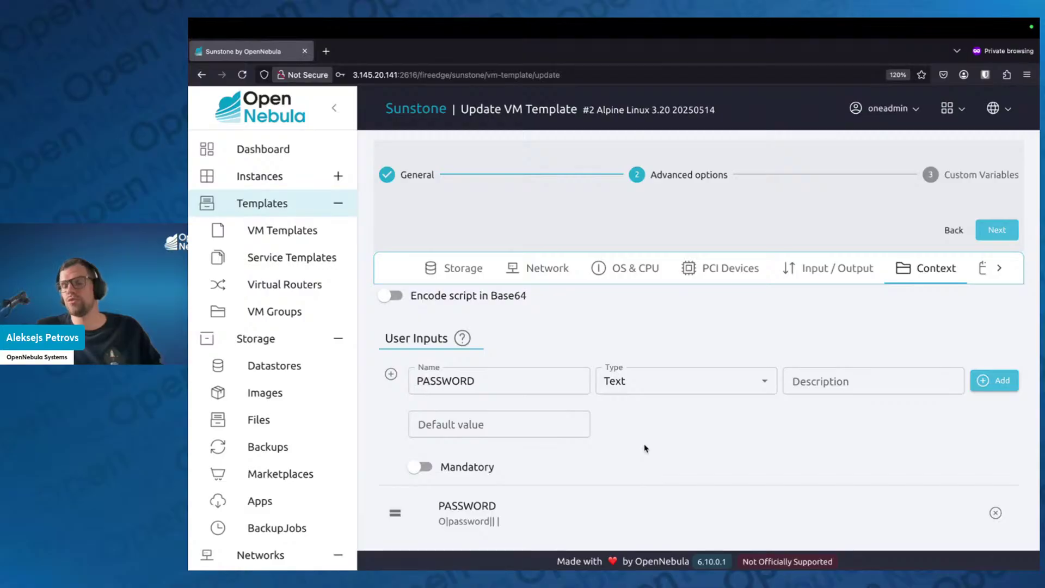
pyautogui.scroll(-1, 598, 440)
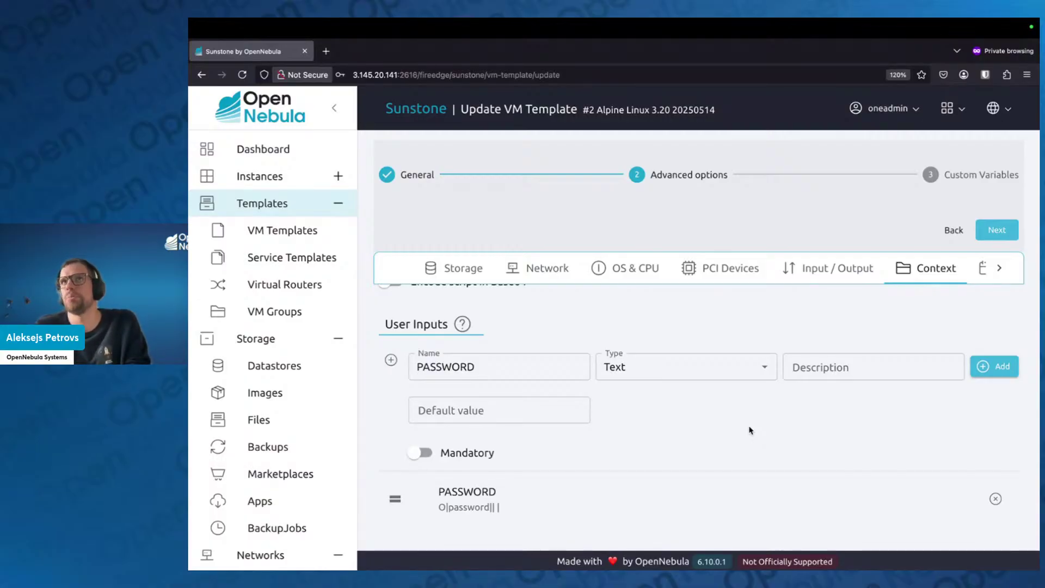
pyautogui.scroll(-3, 750, 427)
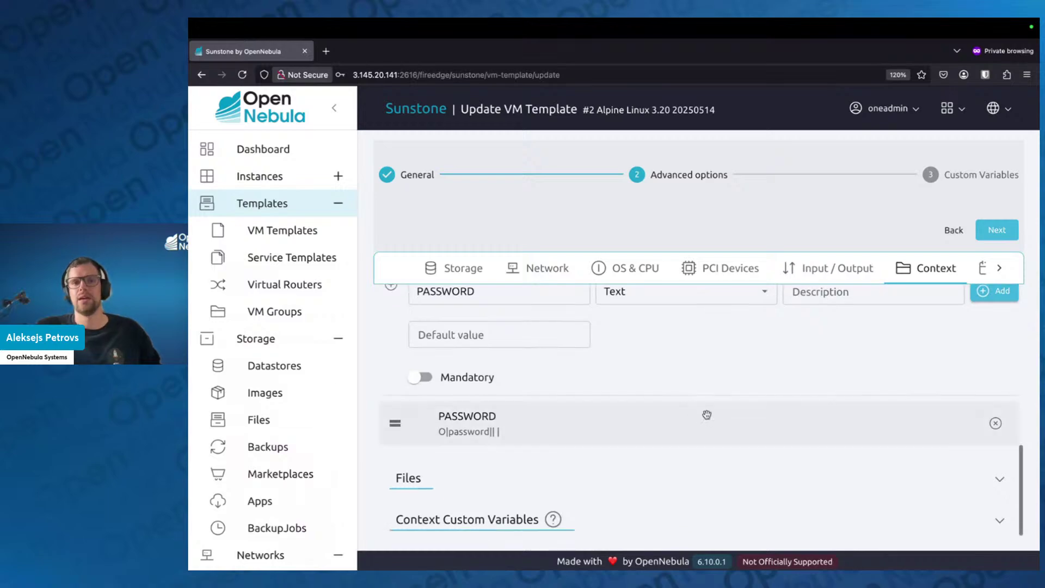
pyautogui.scroll(1, 700, 416)
# Delete the PASSWORD variable from Context Custom Variables
pyautogui.scroll(-1, 708, 405)
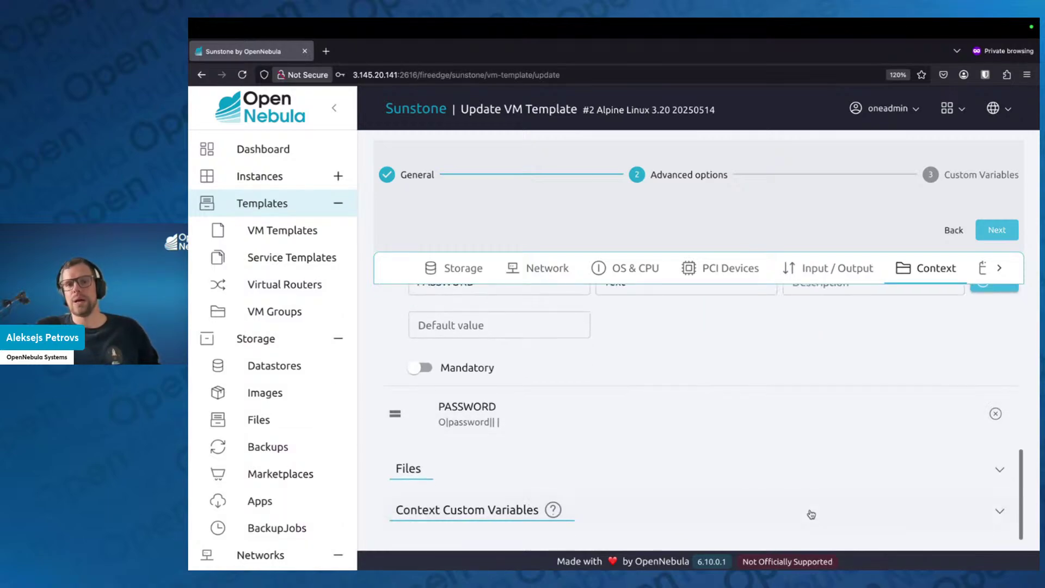
pyautogui.click(625, 517)
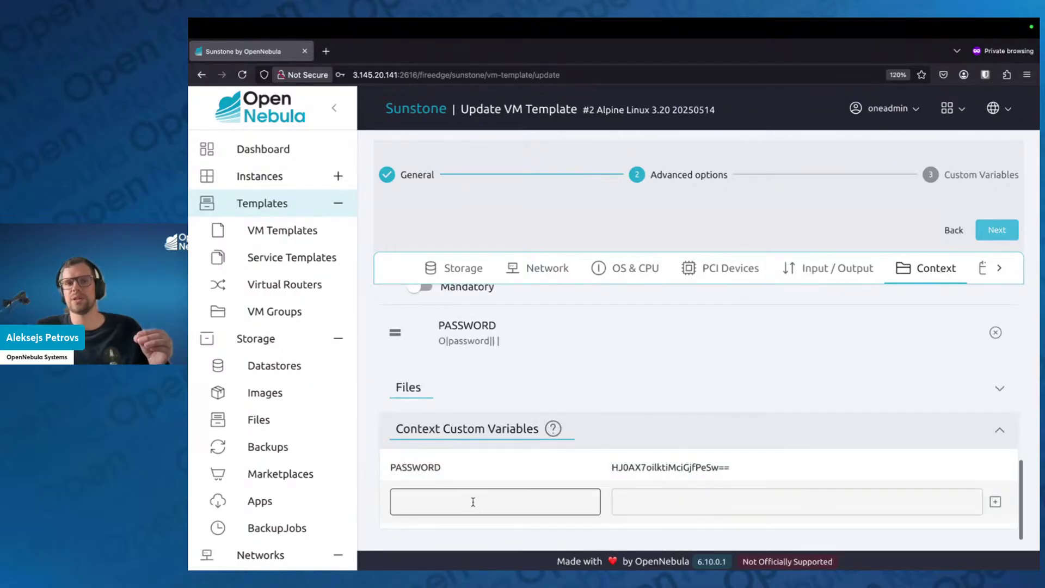
pyautogui.scroll(1, 817, 468)
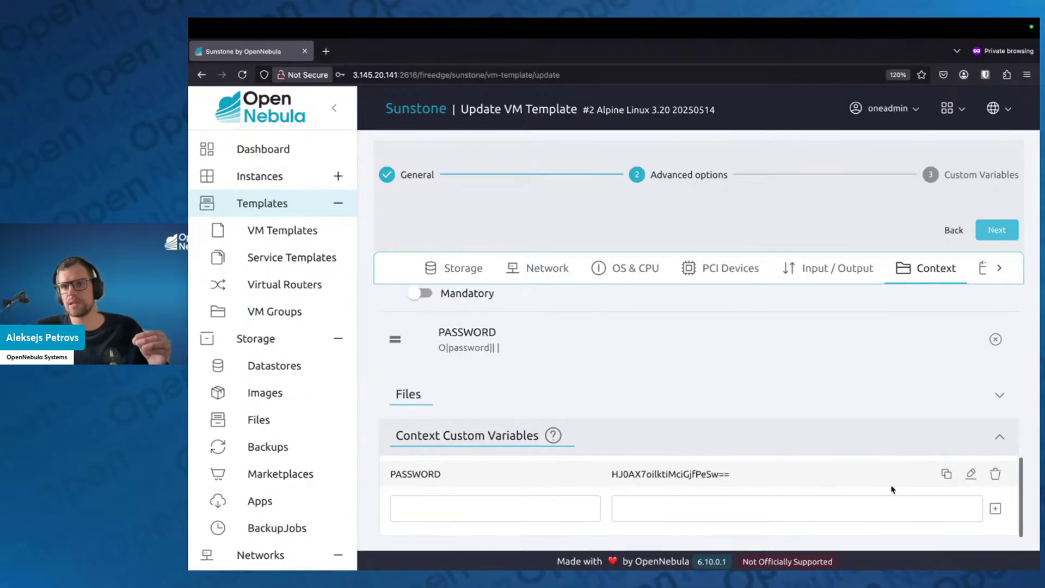
pyautogui.moveTo(997, 475)
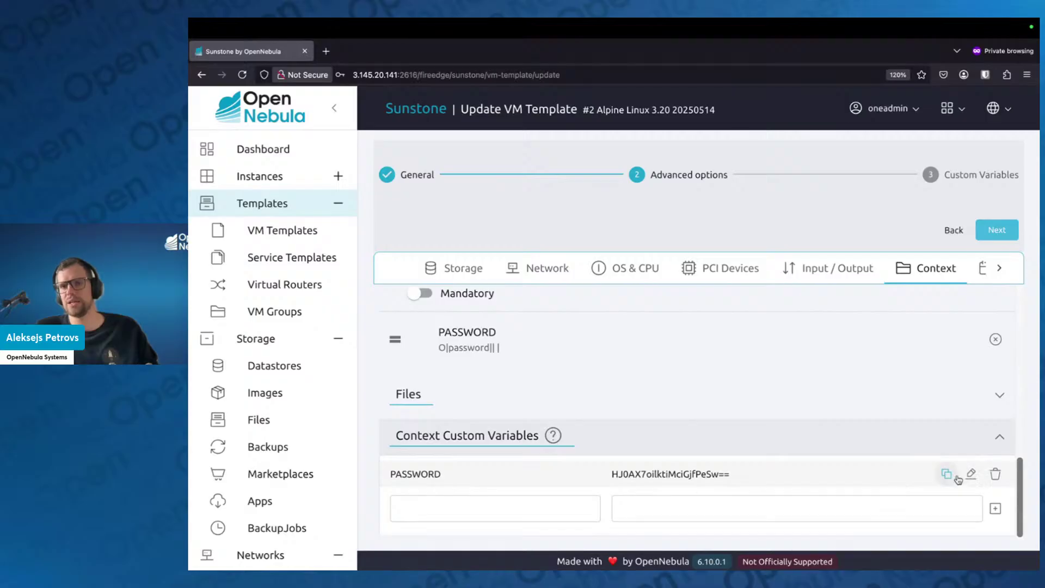
pyautogui.click(998, 475)
pyautogui.click(708, 386)
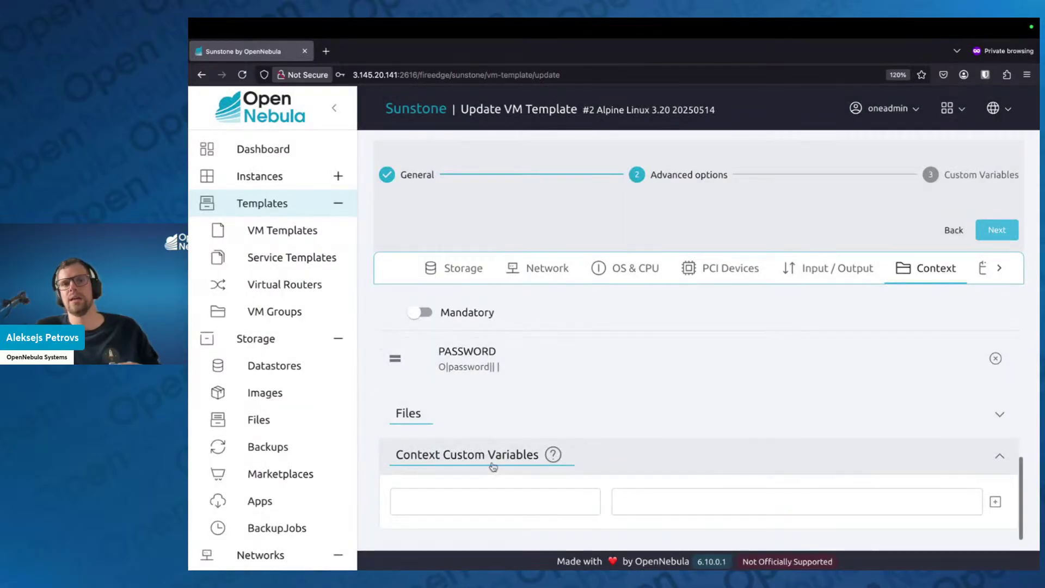
# Add a custom variable TIMEZONE with value Europe/Riga
pyautogui.click(487, 499)
pyautogui.write('SE')
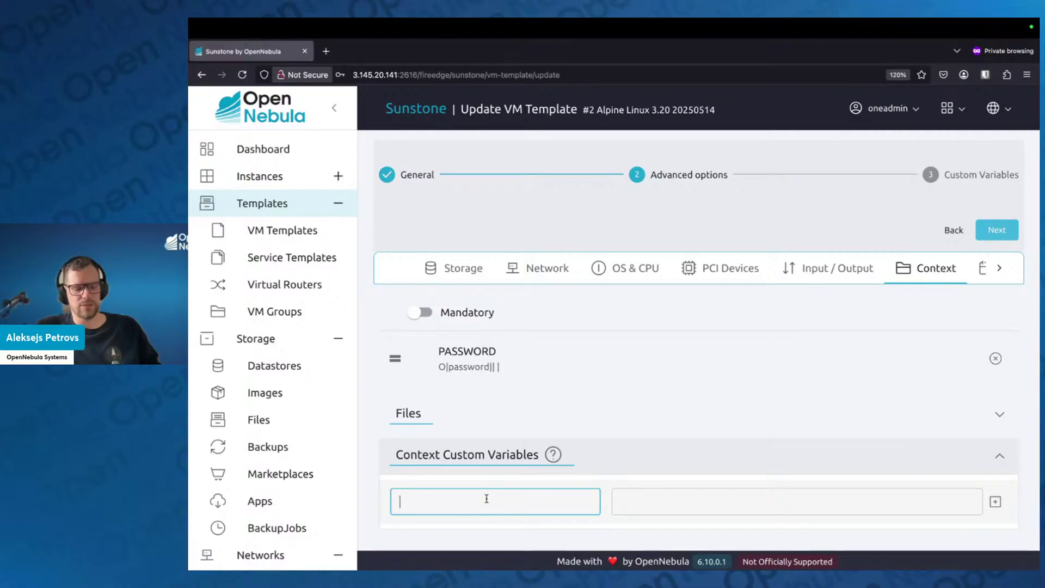
pyautogui.write('T')
pyautogui.press('BackSpace')
pyautogui.press('BackSpace')
pyautogui.press('BackSpace')
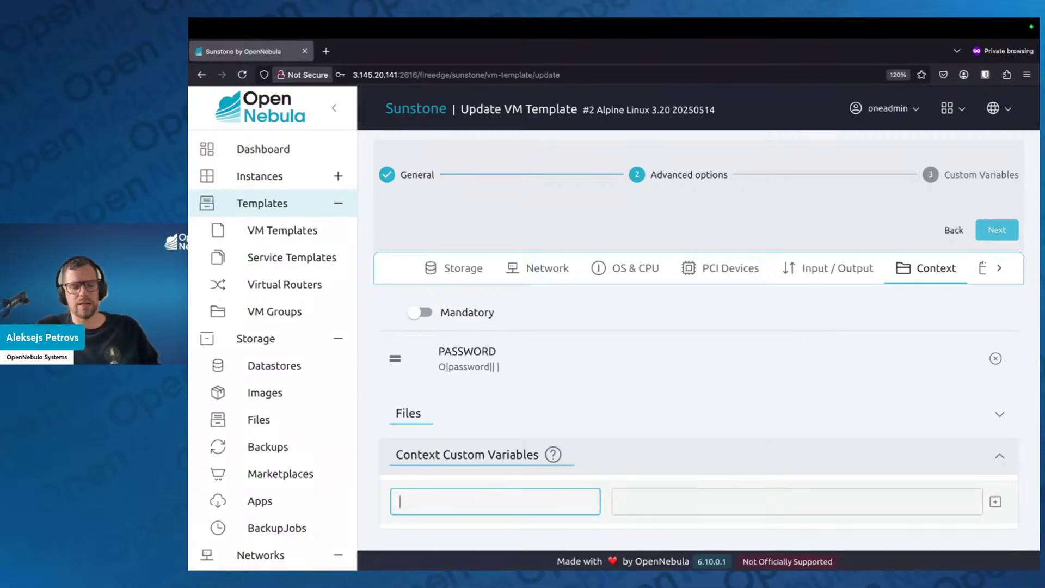
pyautogui.write('TIMEZONE')
pyautogui.press('Tab')
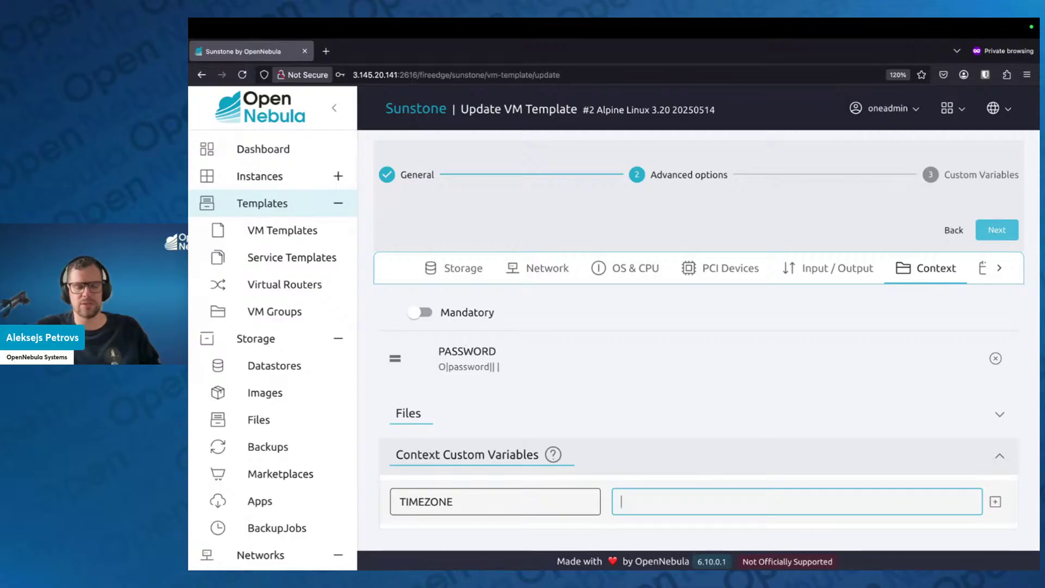
pyautogui.write('Europe')
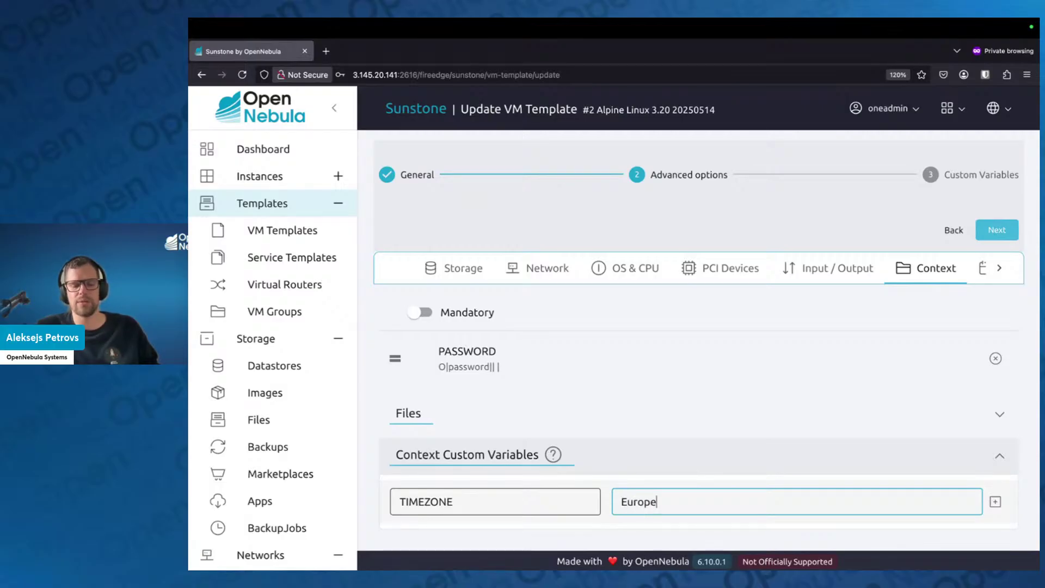
pyautogui.write('/Riga')
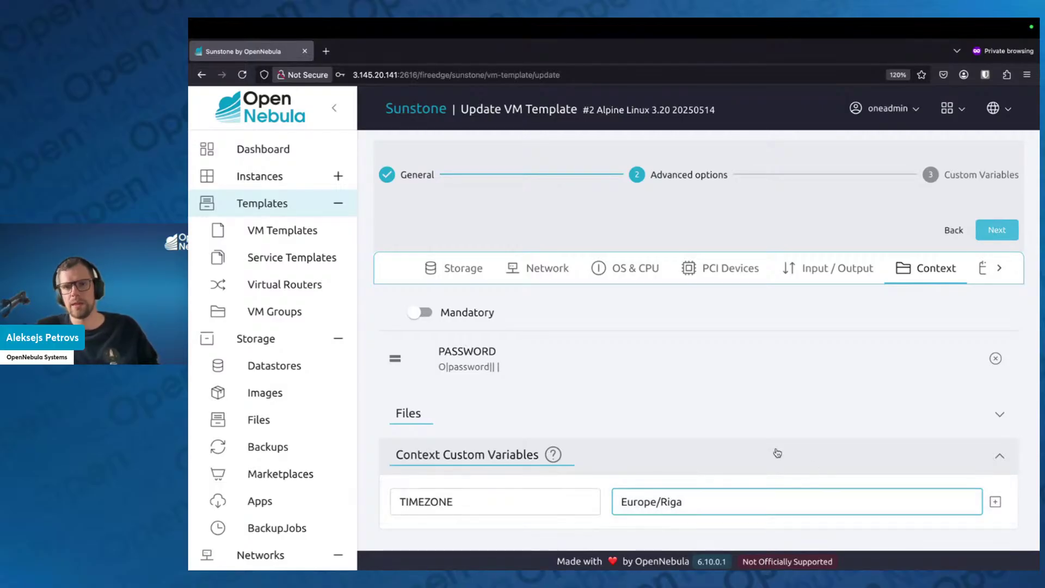
pyautogui.click(995, 501)
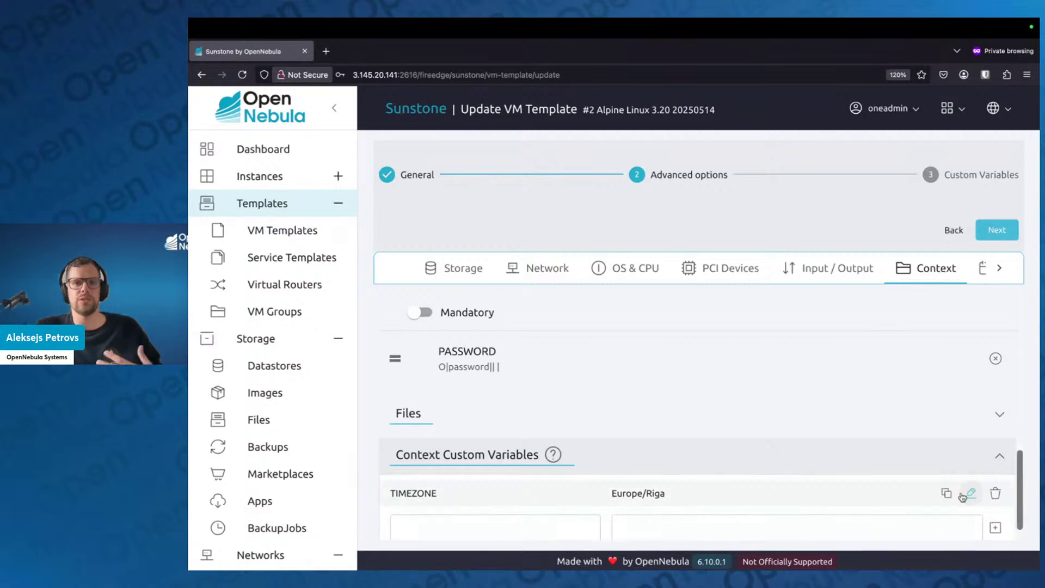
pyautogui.scroll(-1, 757, 493)
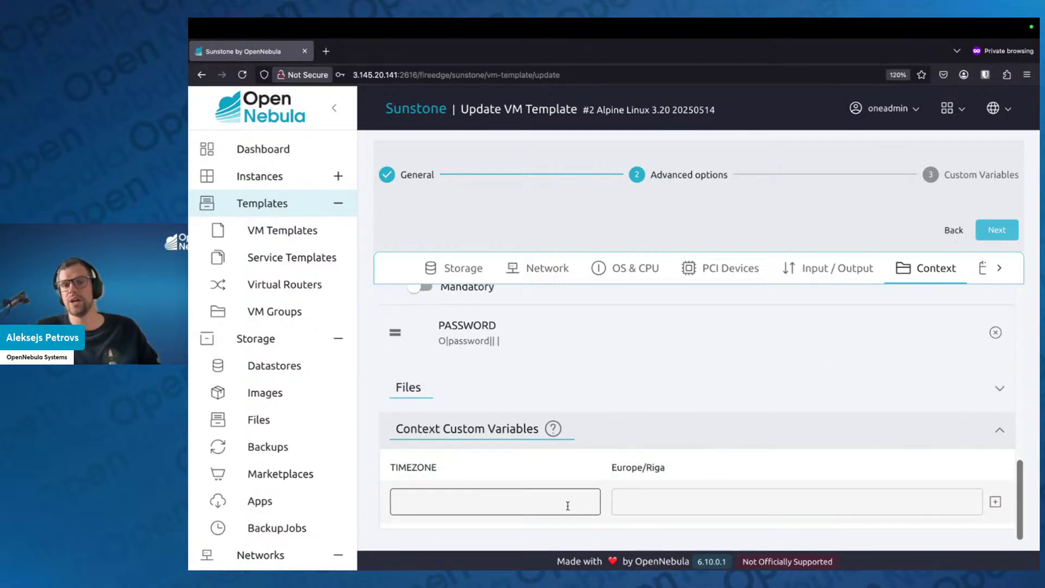
# Enter a new context variable SET_HOSTNAME with value alma01
pyautogui.scroll(1, 630, 498)
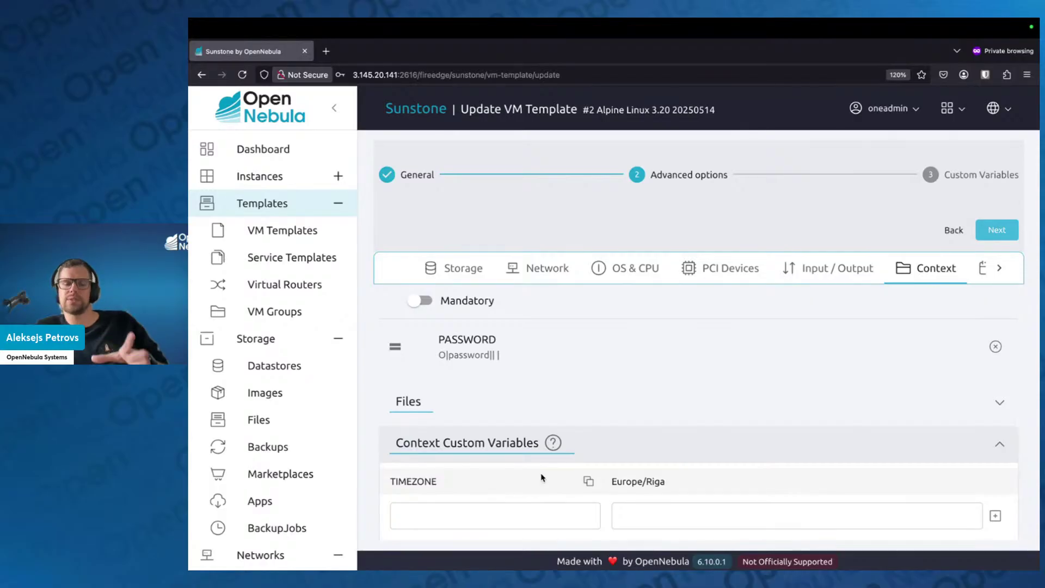
pyautogui.doubleClick(428, 481)
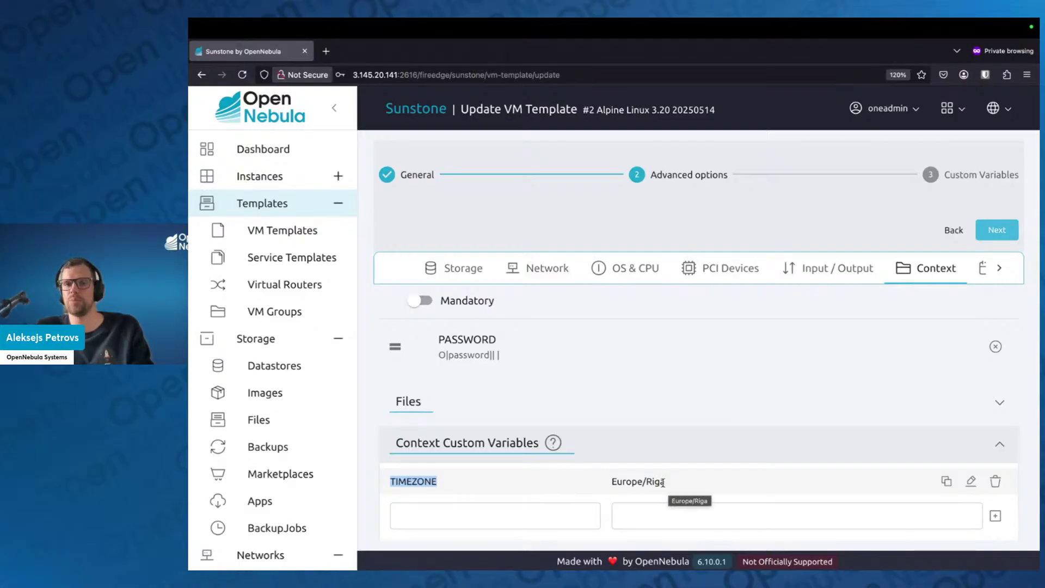
pyautogui.click(569, 513)
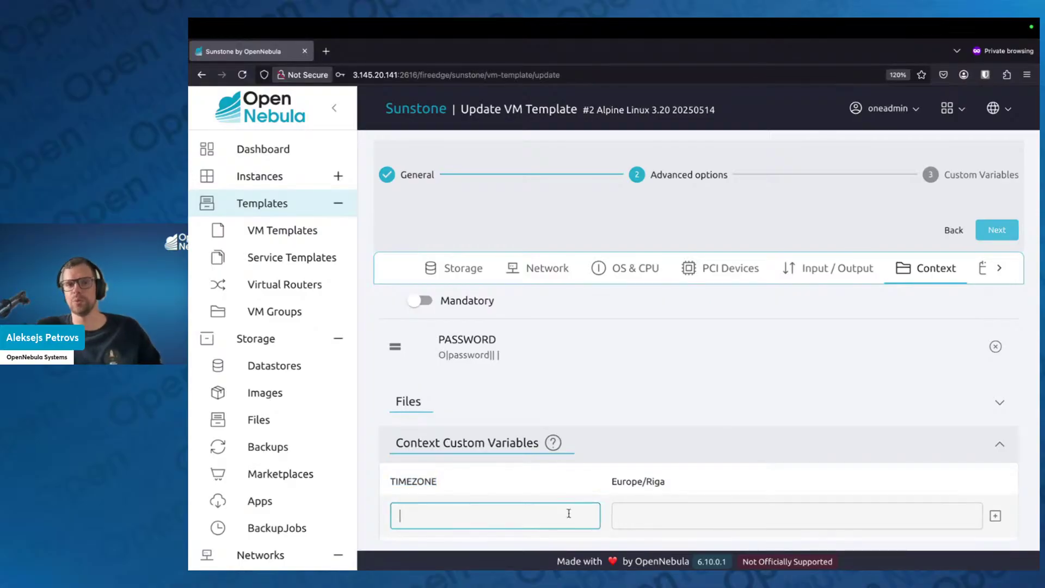
pyautogui.write('SET')
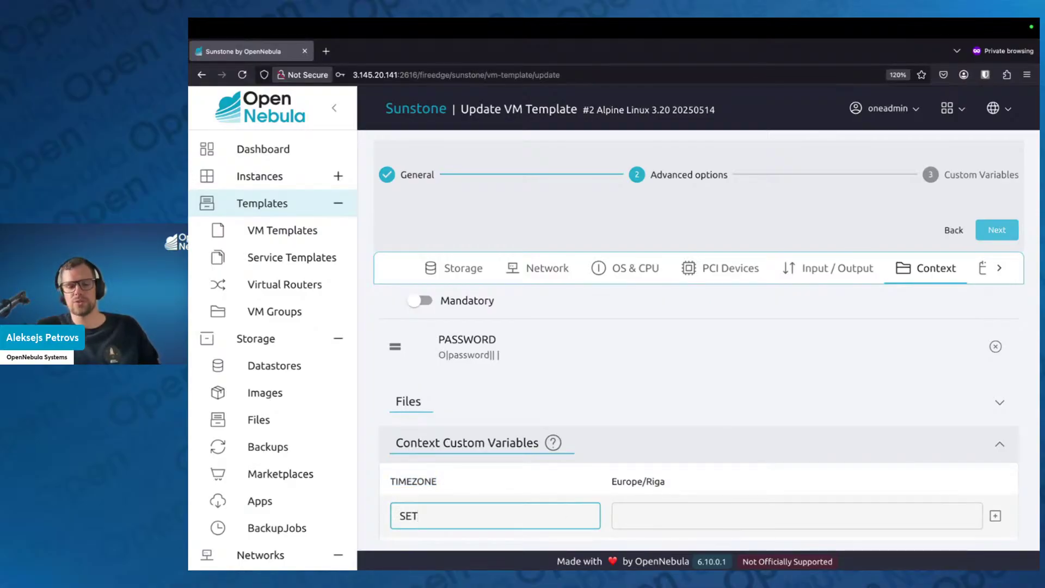
pyautogui.write('_HOSTNAME')
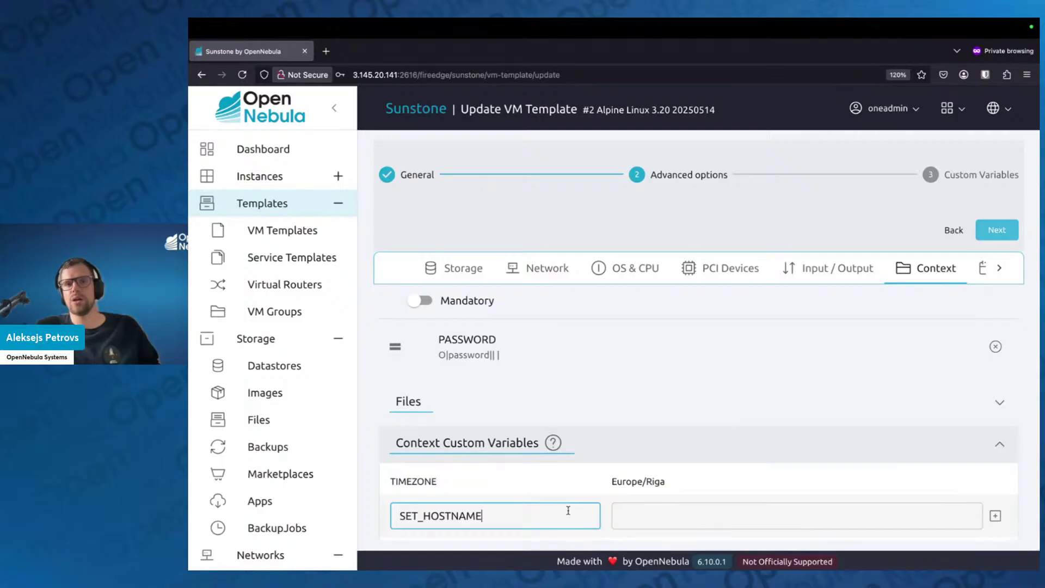
pyautogui.click(678, 507)
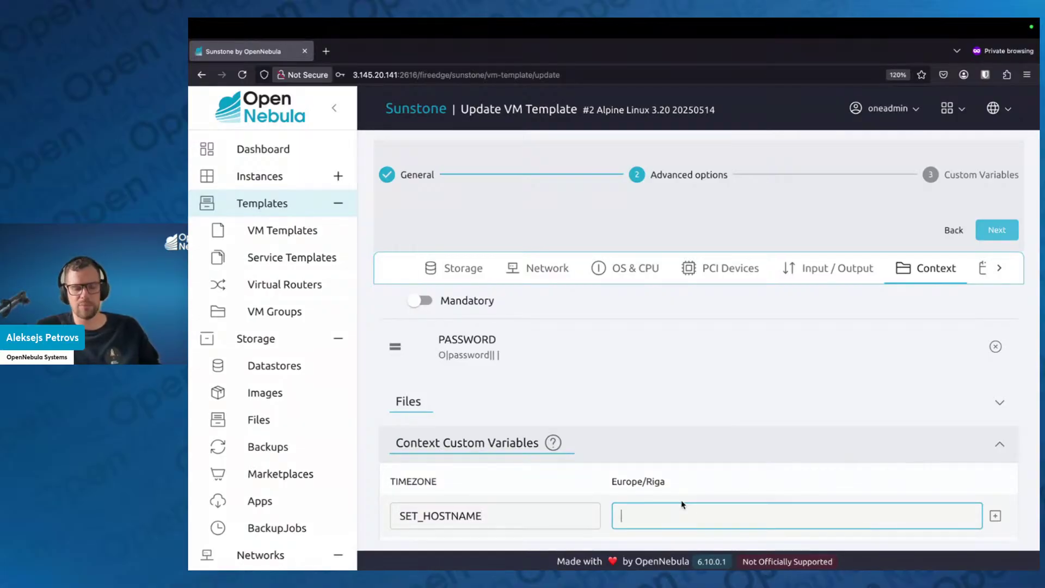
pyautogui.write('al')
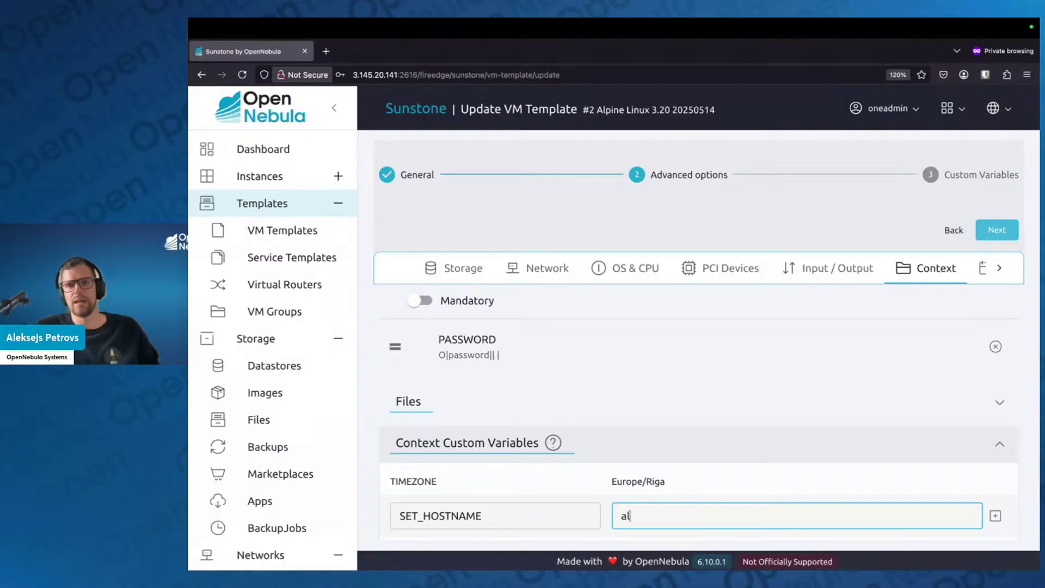
pyautogui.write('ma01')
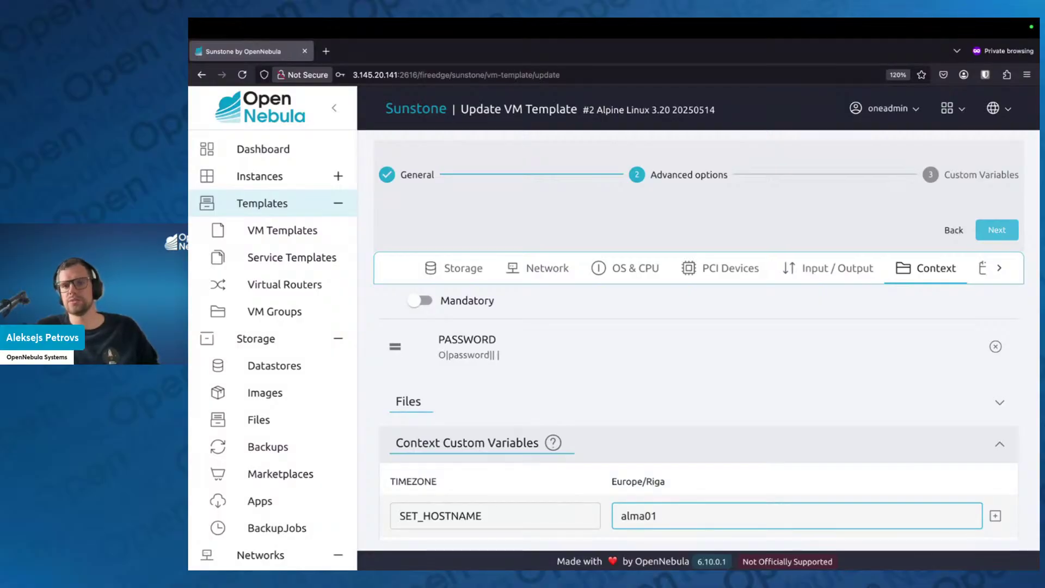
# Try $NAME, then $UNAME, in the hostname value, trim it back to alma01, and add it
pyautogui.moveTo(658, 481)
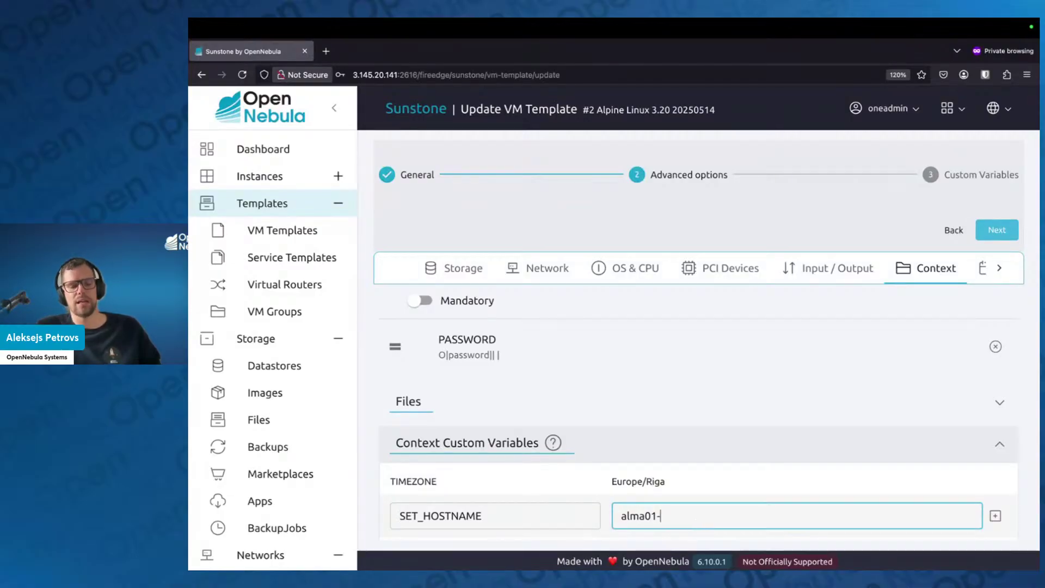
pyautogui.write('$NAME')
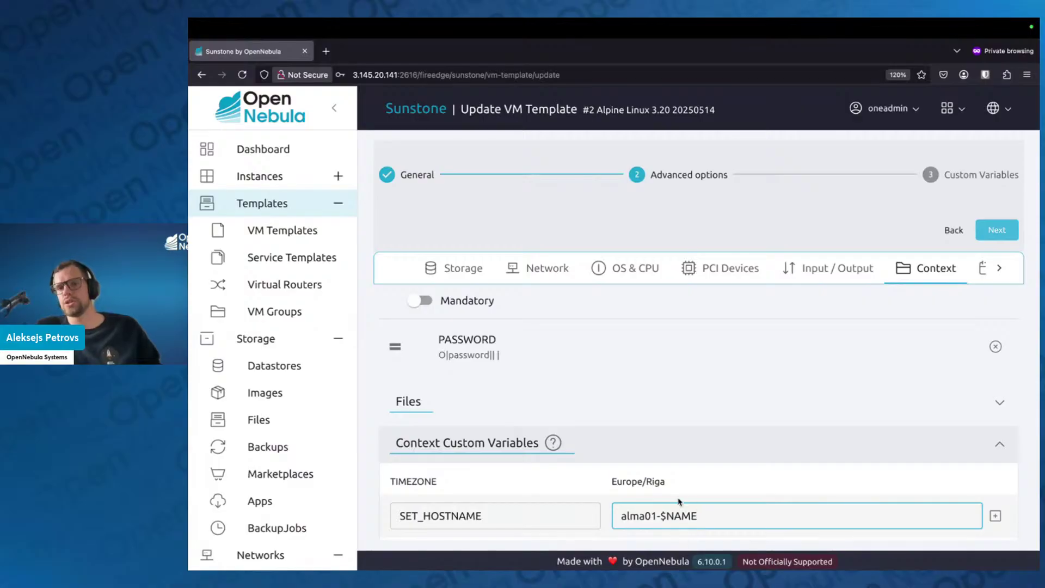
pyautogui.moveTo(662, 516)
pyautogui.mouseDown()
pyautogui.moveTo(715, 515)
pyautogui.moveTo(662, 516)
pyautogui.mouseUp()
pyautogui.click(715, 516)
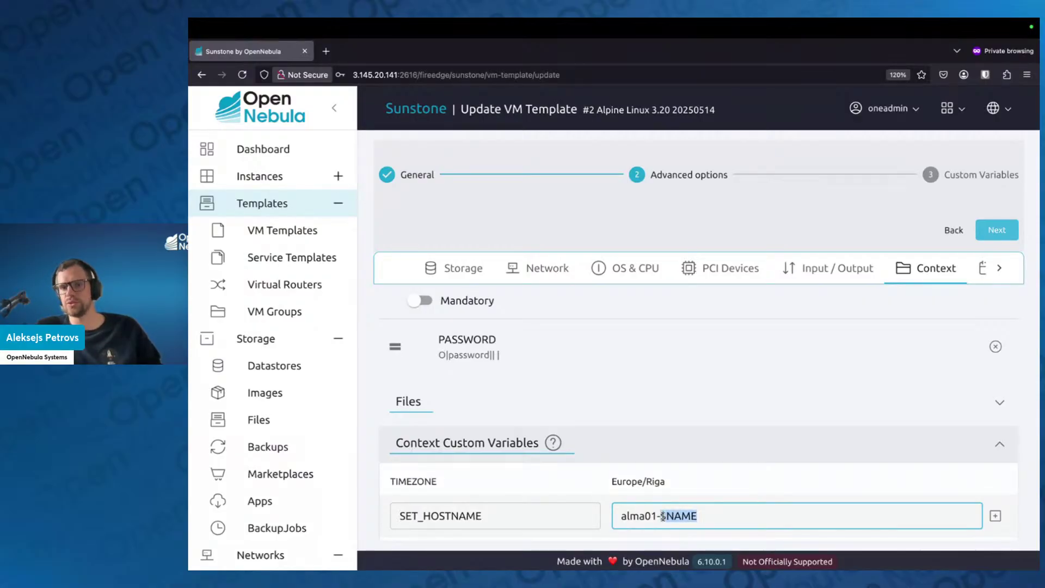
pyautogui.press('BackSpace')
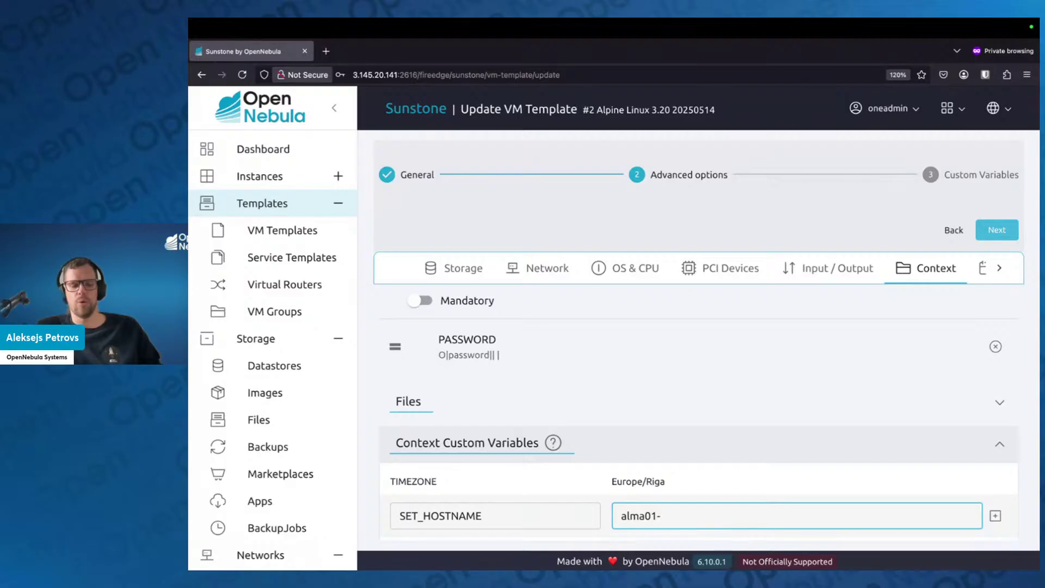
pyautogui.write('$UNAME')
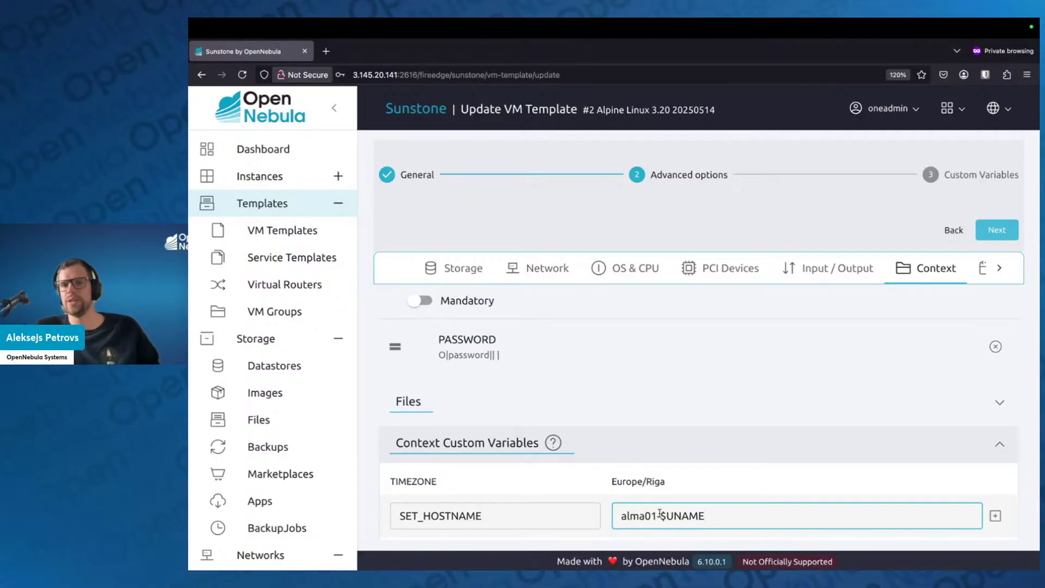
pyautogui.scroll(-1, 660, 514)
pyautogui.moveTo(657, 501); pyautogui.dragTo(743, 506)
pyautogui.press('BackSpace')
pyautogui.press('BackSpace')
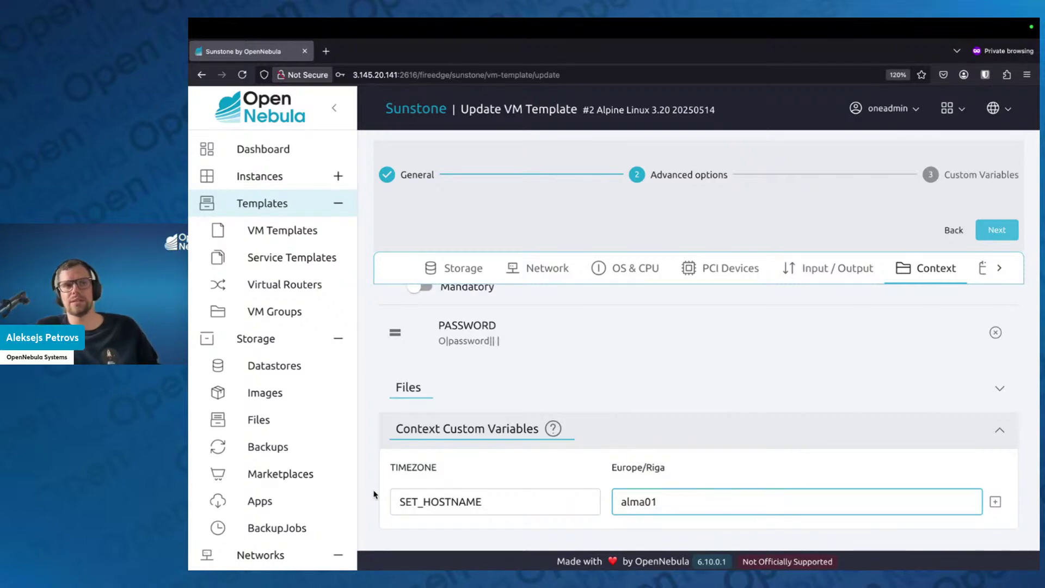
pyautogui.press('Return')
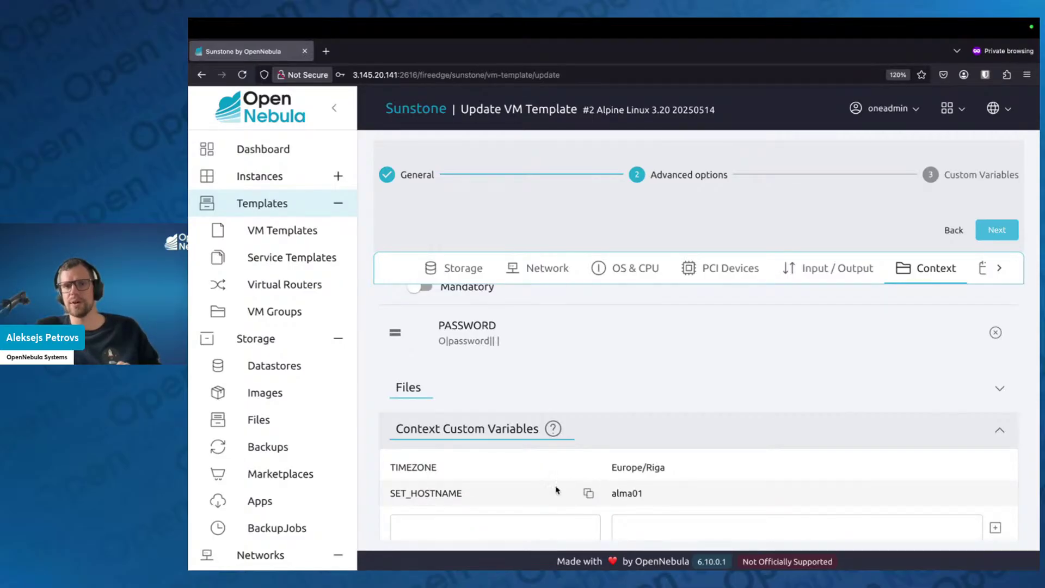
pyautogui.scroll(-1, 504, 514)
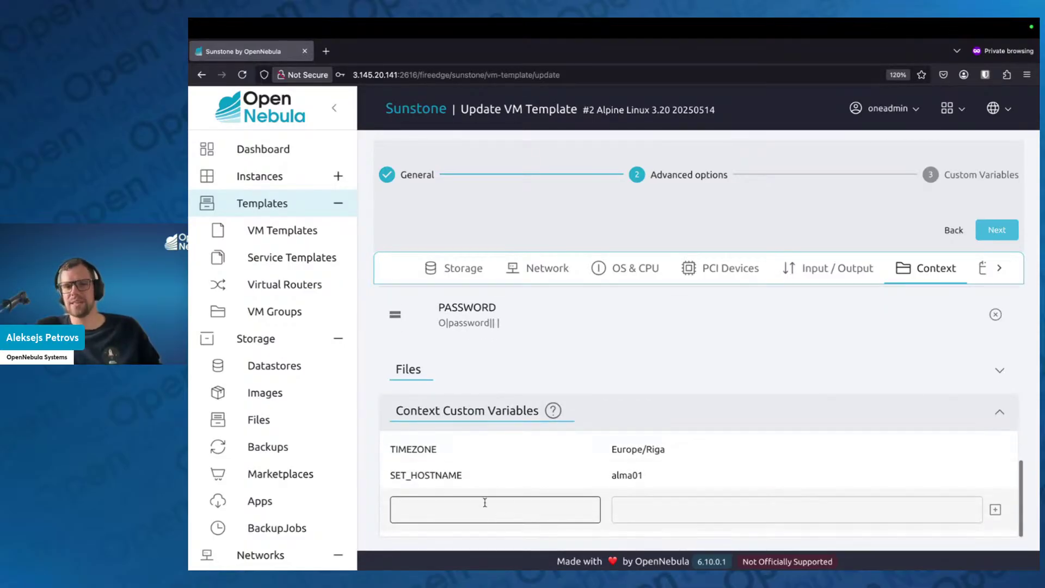
pyautogui.click(443, 510)
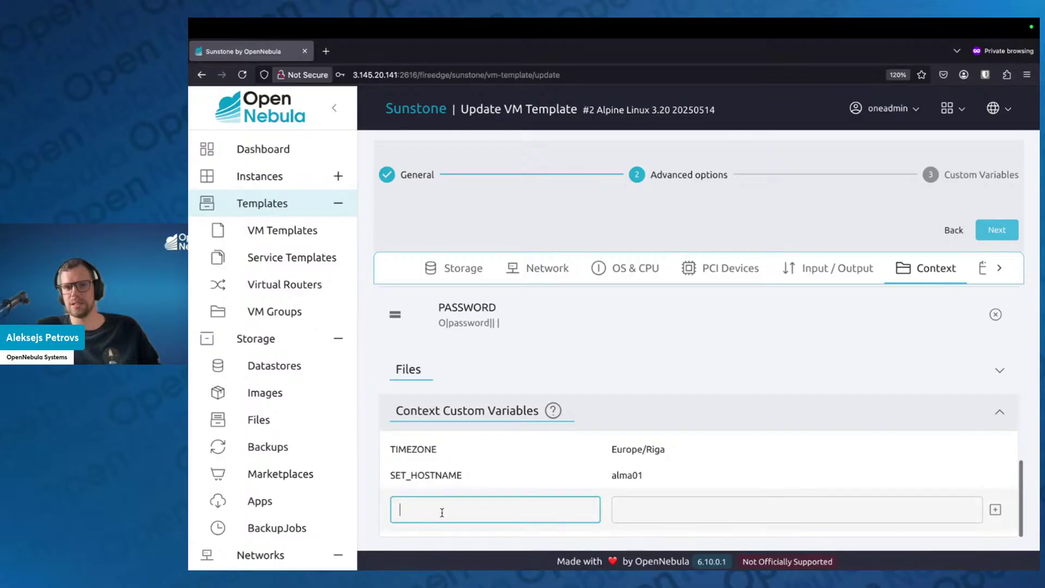
pyautogui.write('CVU')
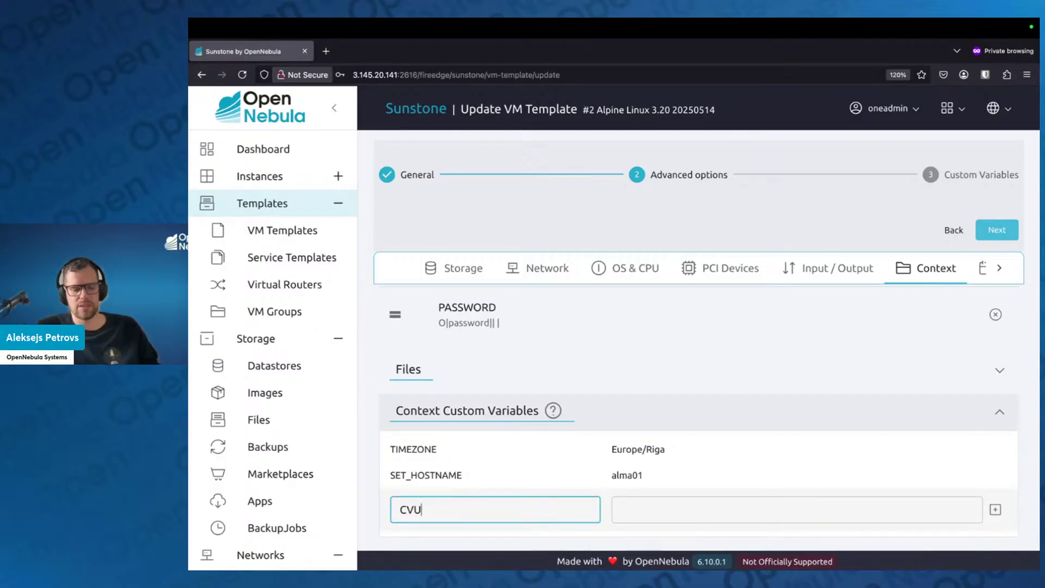
pyautogui.press('BackSpace')
pyautogui.press('BackSpace')
pyautogui.write('USTOm')
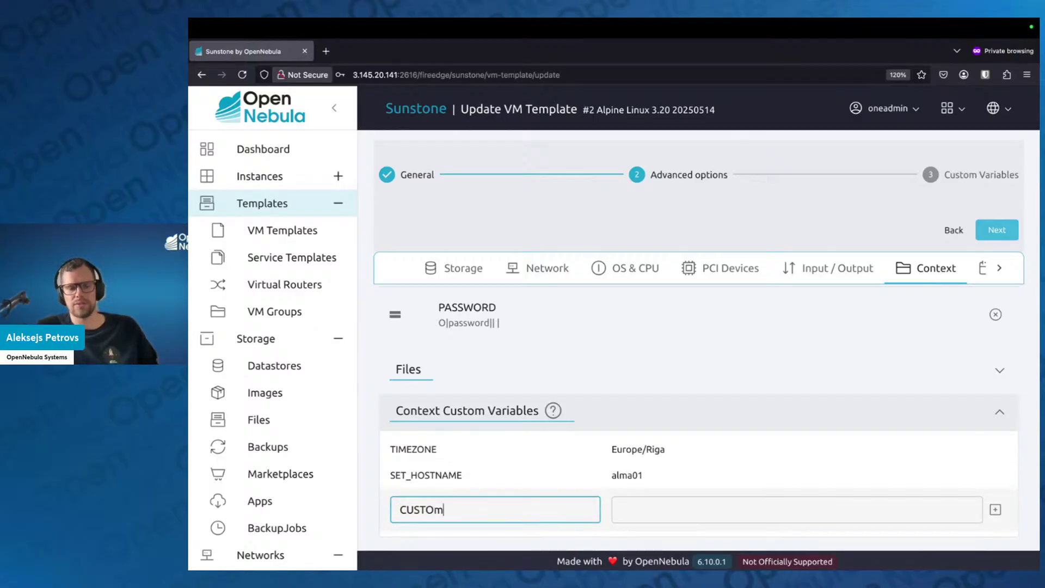
pyautogui.press('BackSpace')
pyautogui.write('OM_THING')
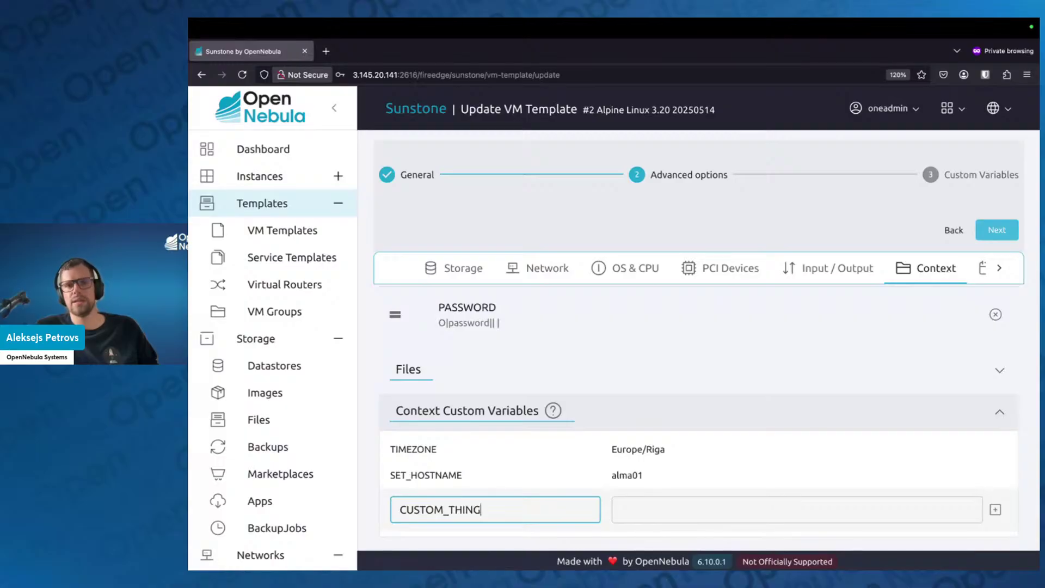
pyautogui.press('Tab')
pyautogui.write('123')
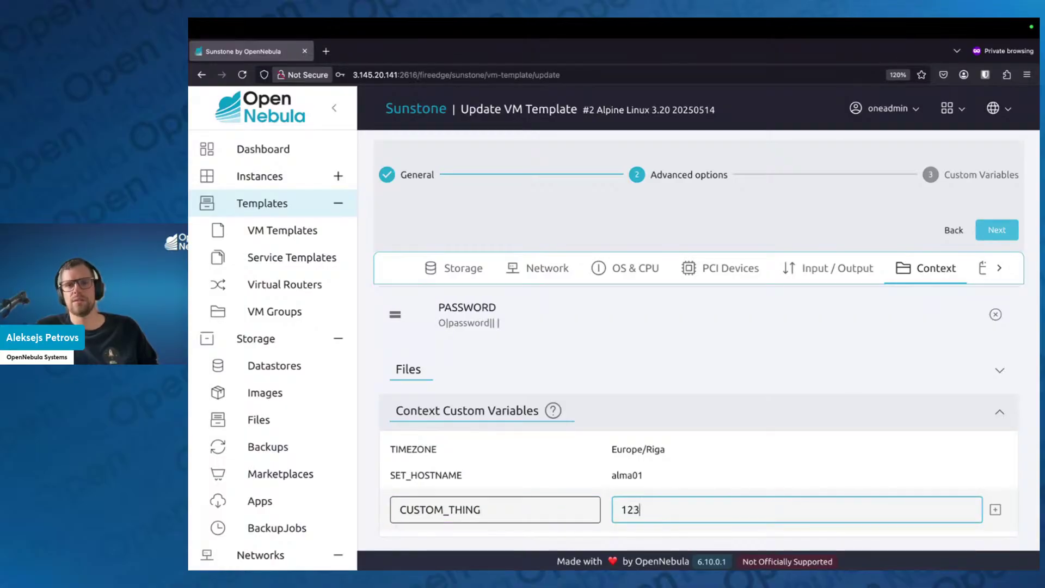
pyautogui.write('45678')
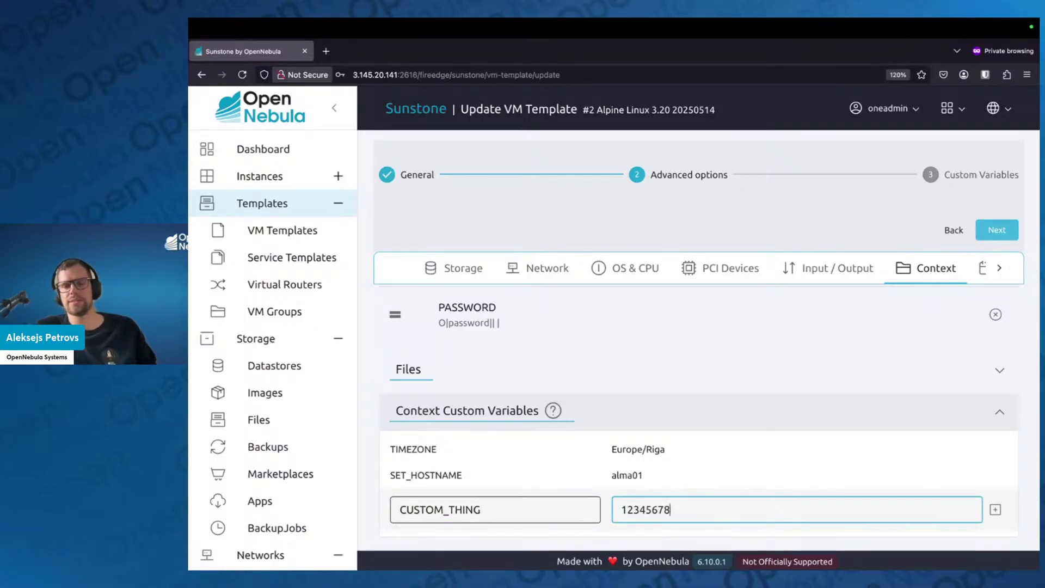
pyautogui.press('Return')
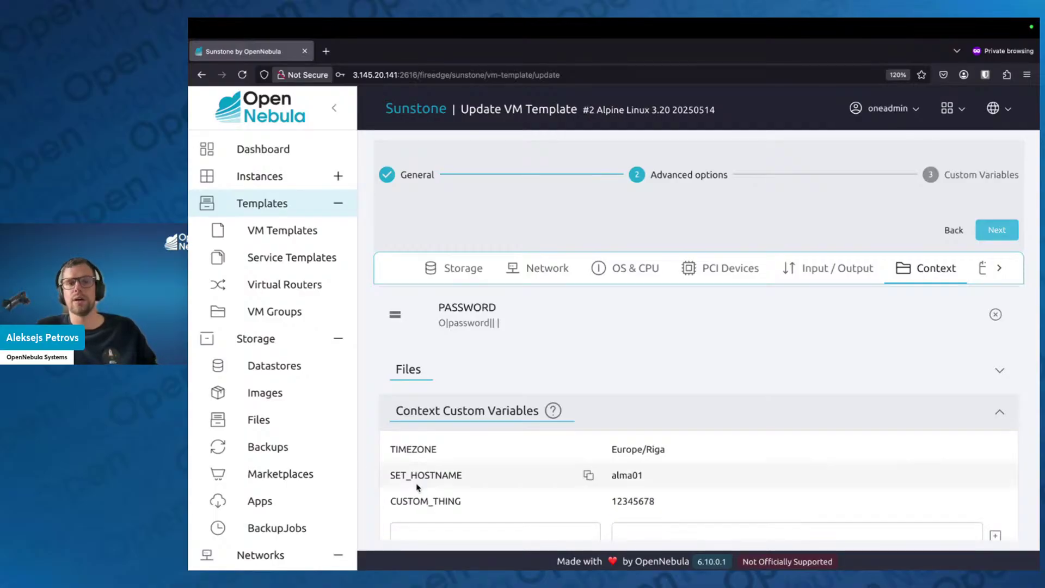
pyautogui.scroll(-1, 463, 483)
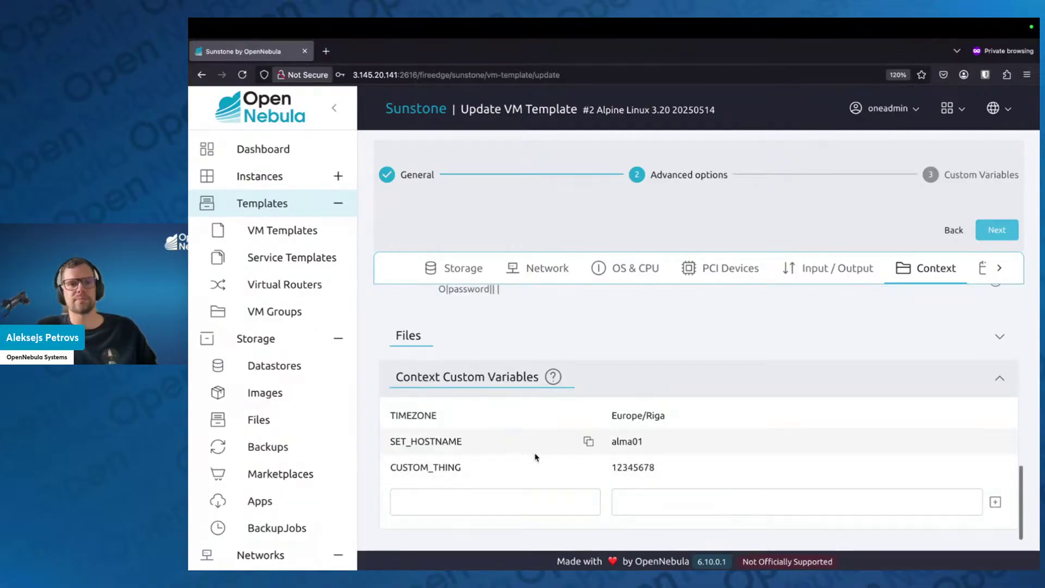
pyautogui.click(999, 467)
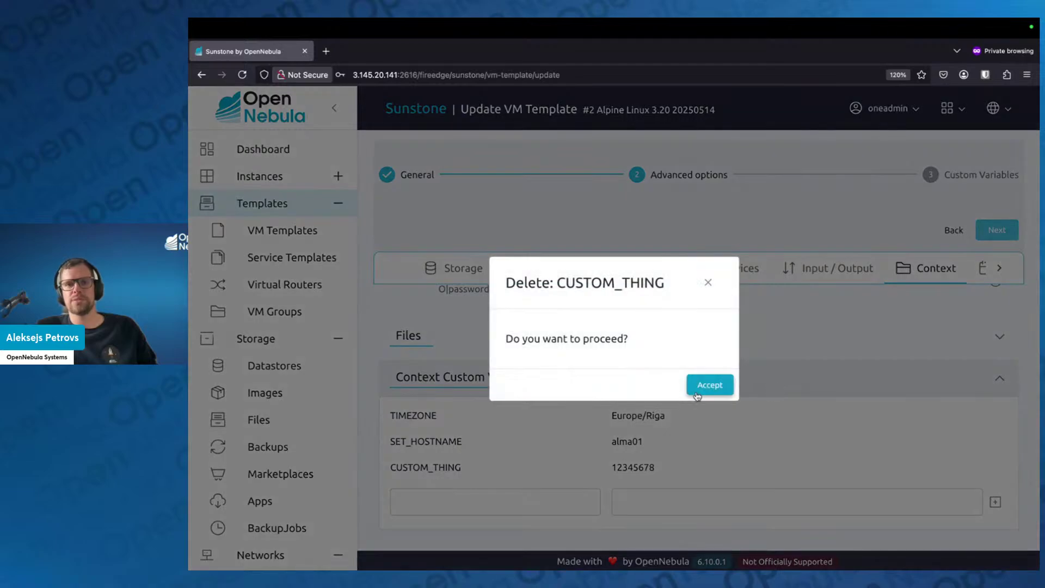
pyautogui.click(702, 384)
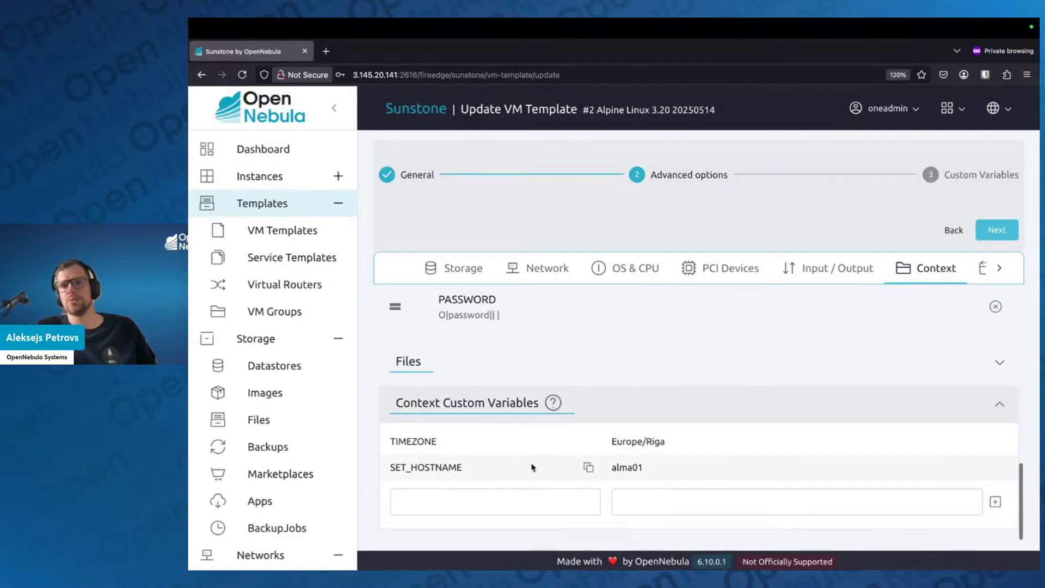
pyautogui.scroll(1, 505, 466)
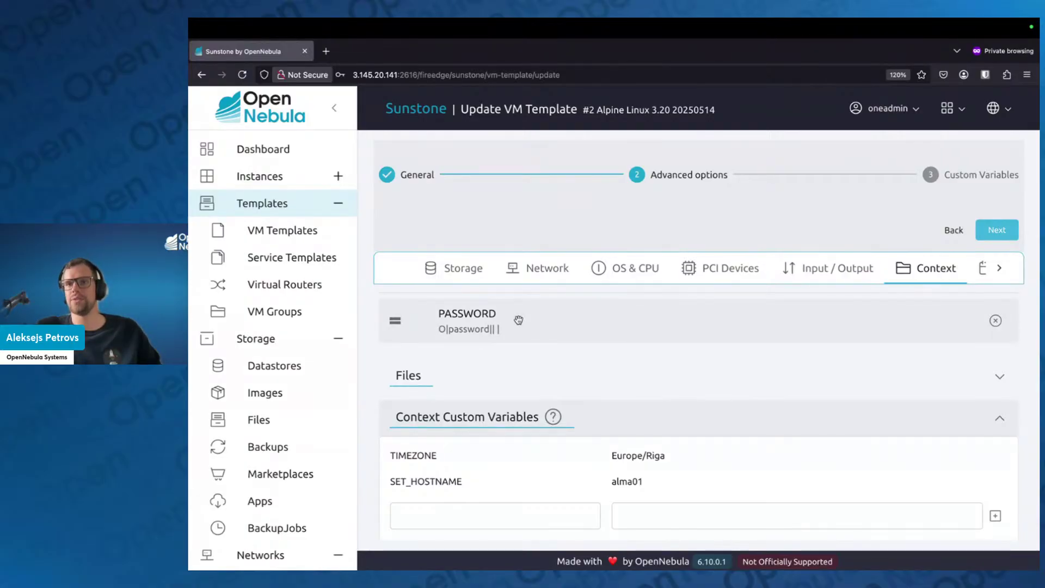
# Save the updated template and open the Alpine Linux 3.20 20250514 template details
pyautogui.click(996, 230)
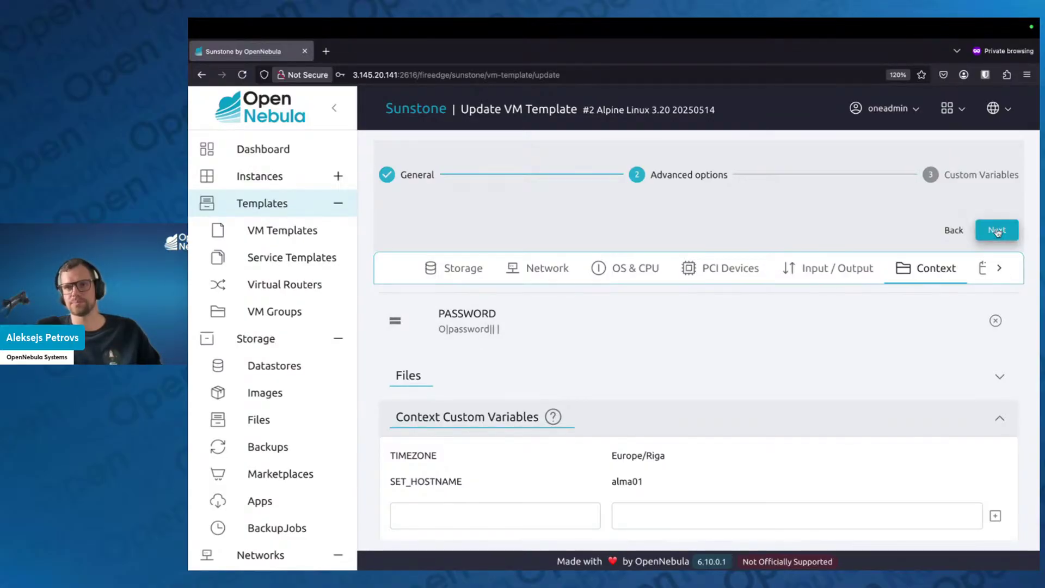
pyautogui.click(996, 230)
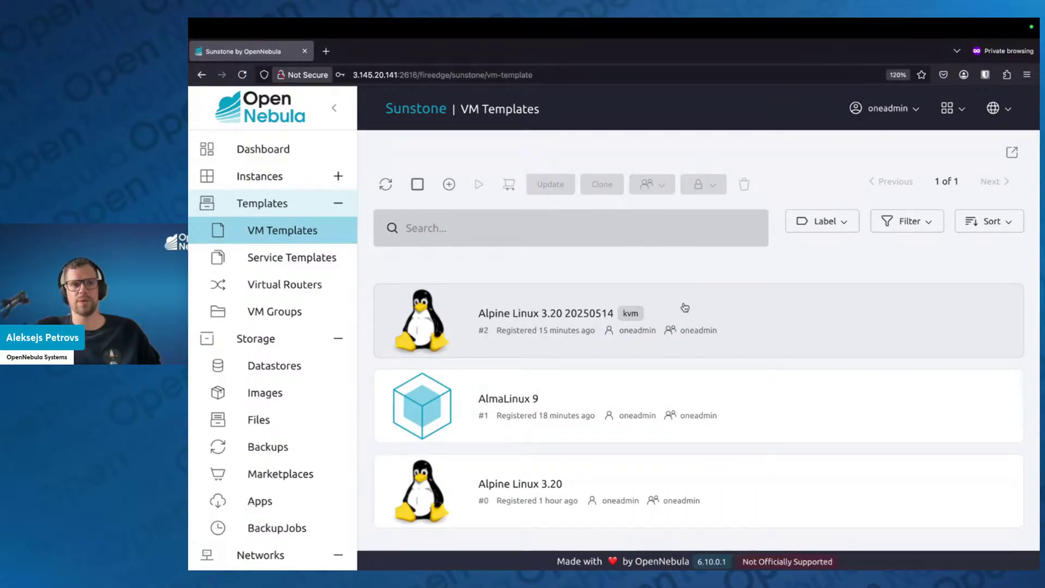
pyautogui.click(684, 308)
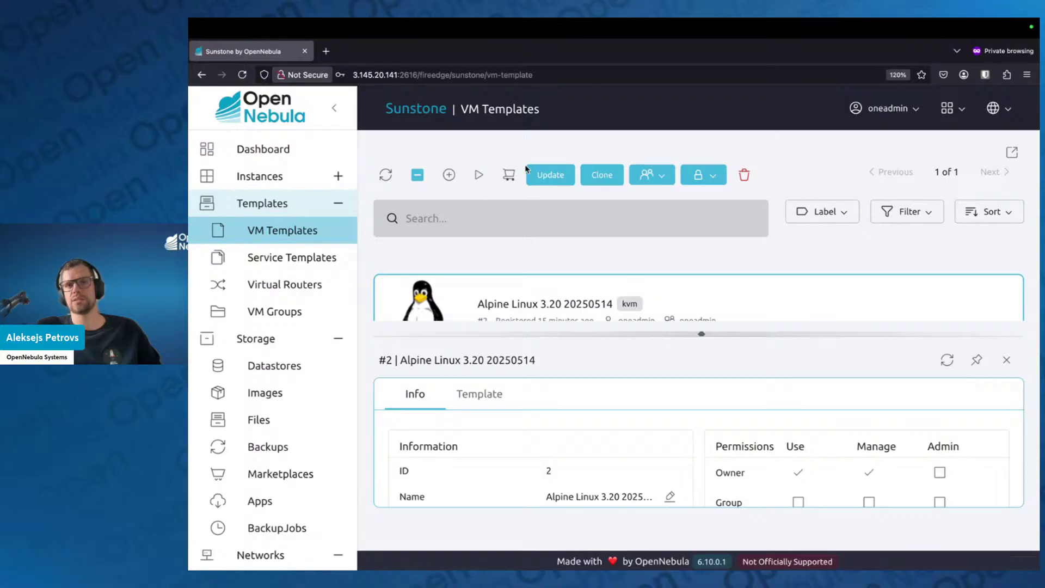
# From the VMs list, start a new VM from the Alpine Linux 3.20 20250514 template
pyautogui.click(338, 176)
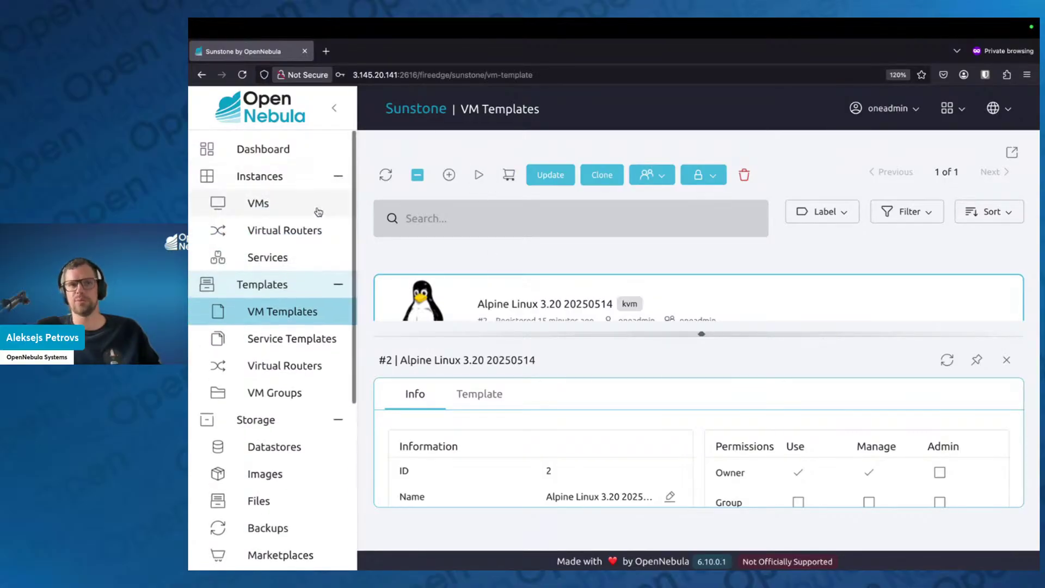
pyautogui.click(318, 209)
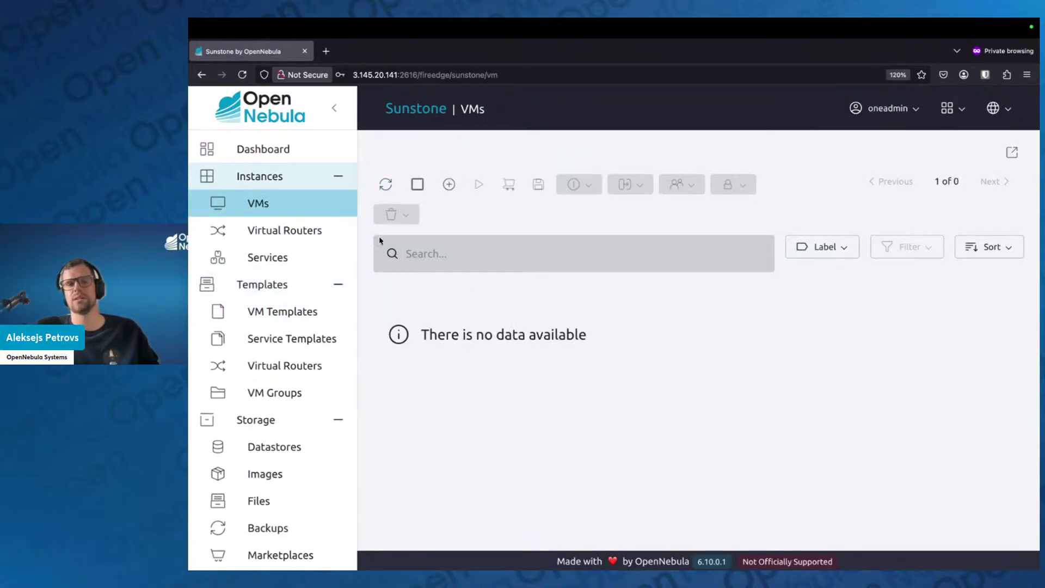
pyautogui.click(448, 184)
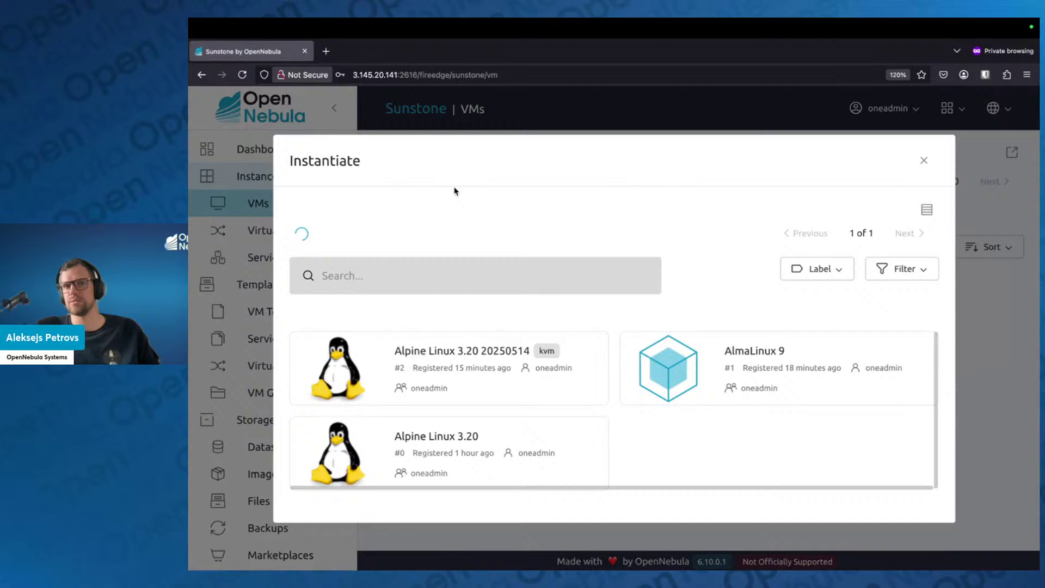
pyautogui.click(483, 349)
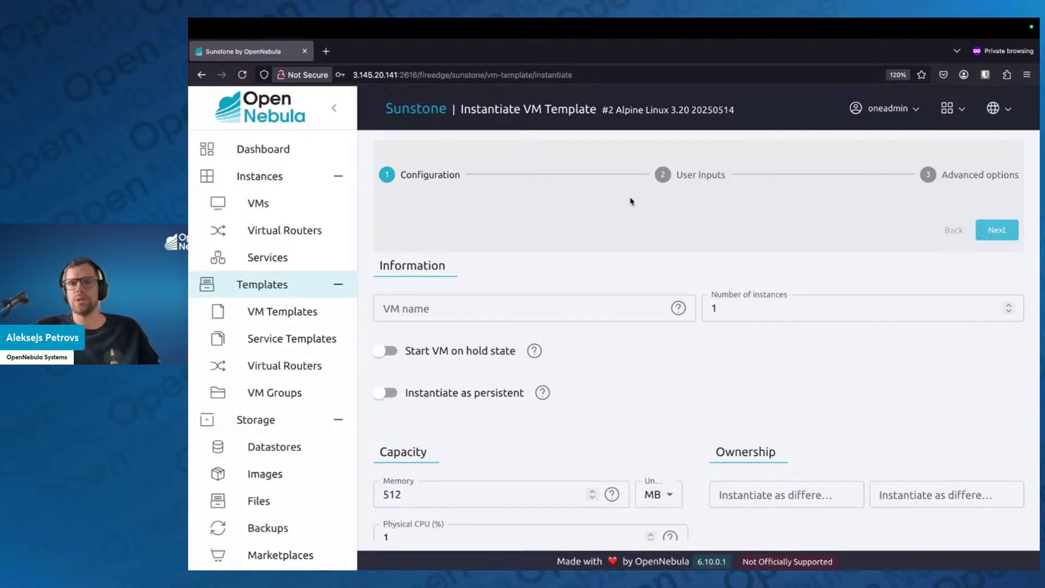
# Name the new VMs custom-alma-%idx
pyautogui.click(662, 317)
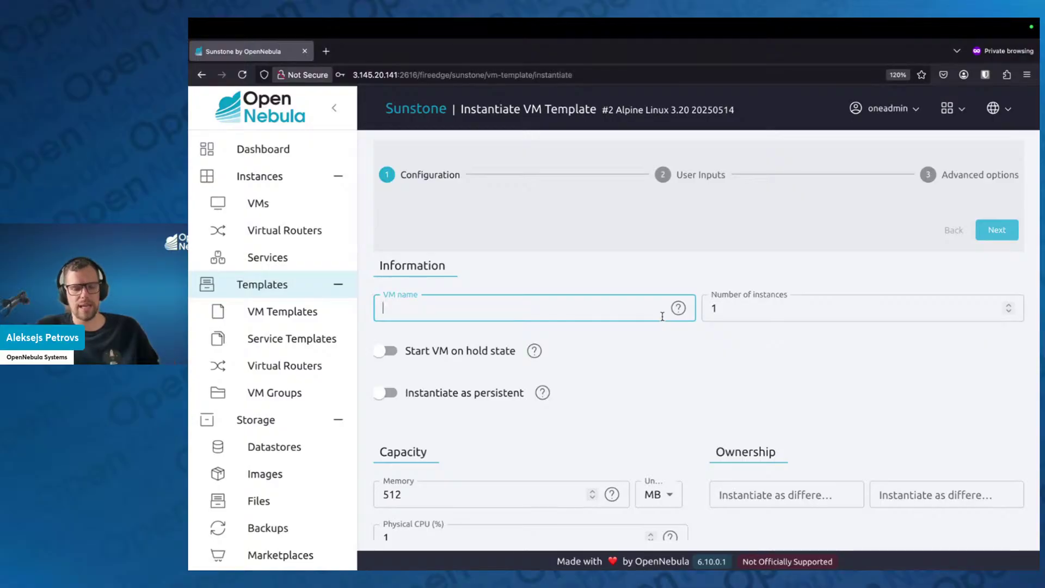
pyautogui.write('custom')
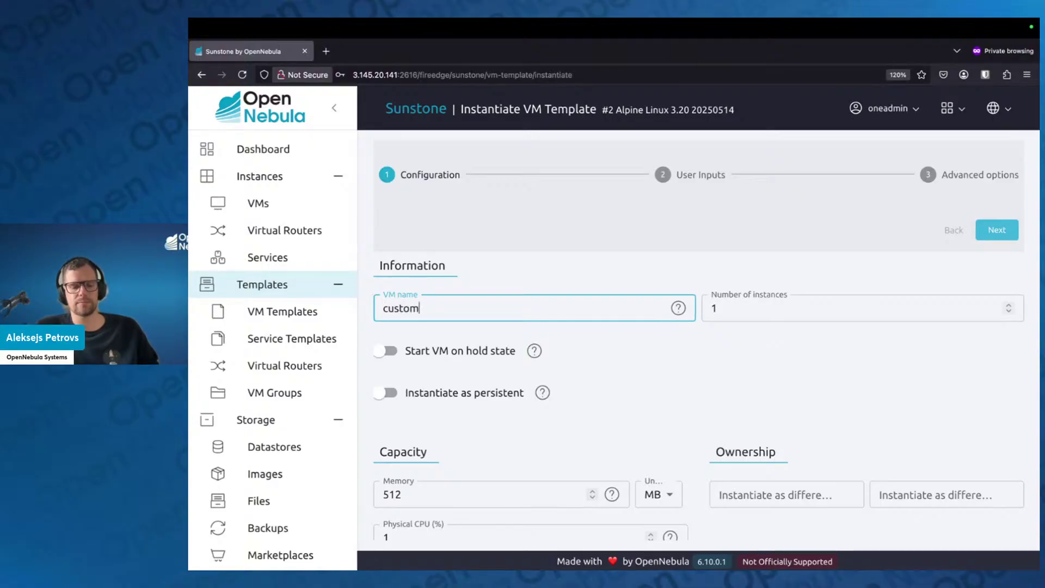
pyautogui.write('-alma')
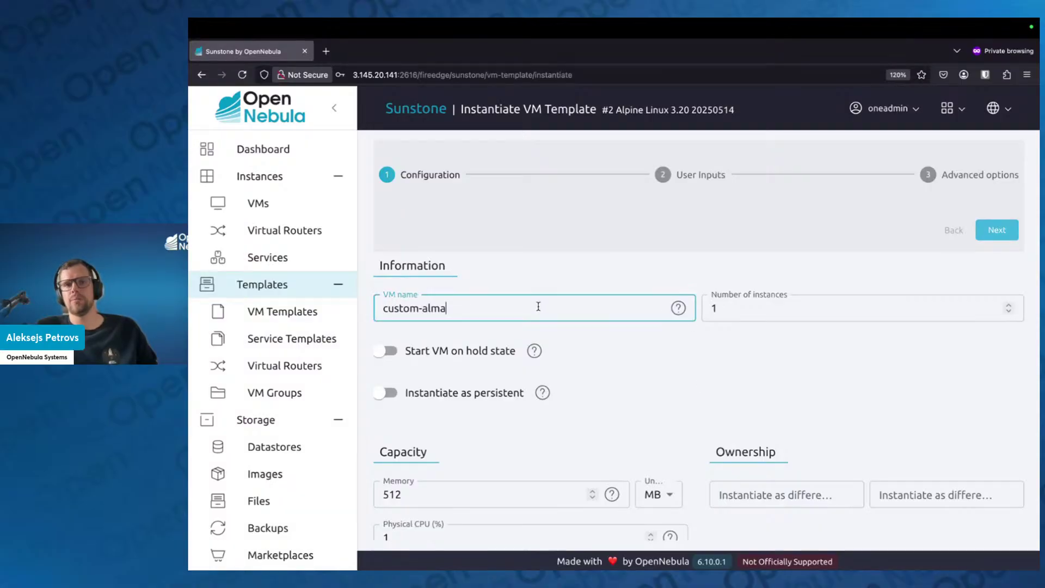
pyautogui.write('-%idx')
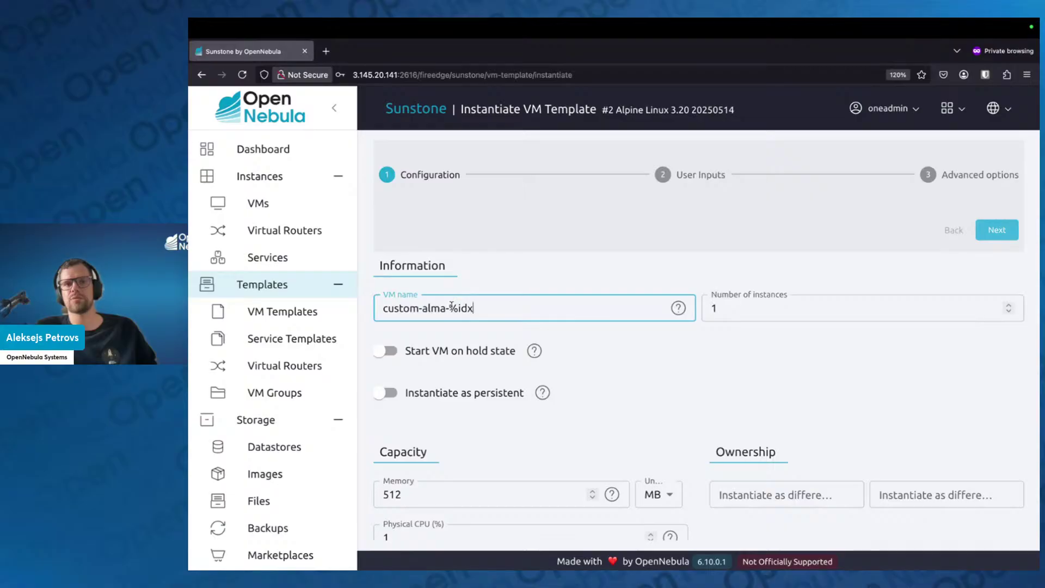
pyautogui.moveTo(449, 308); pyautogui.dragTo(493, 311)
pyautogui.click(602, 382)
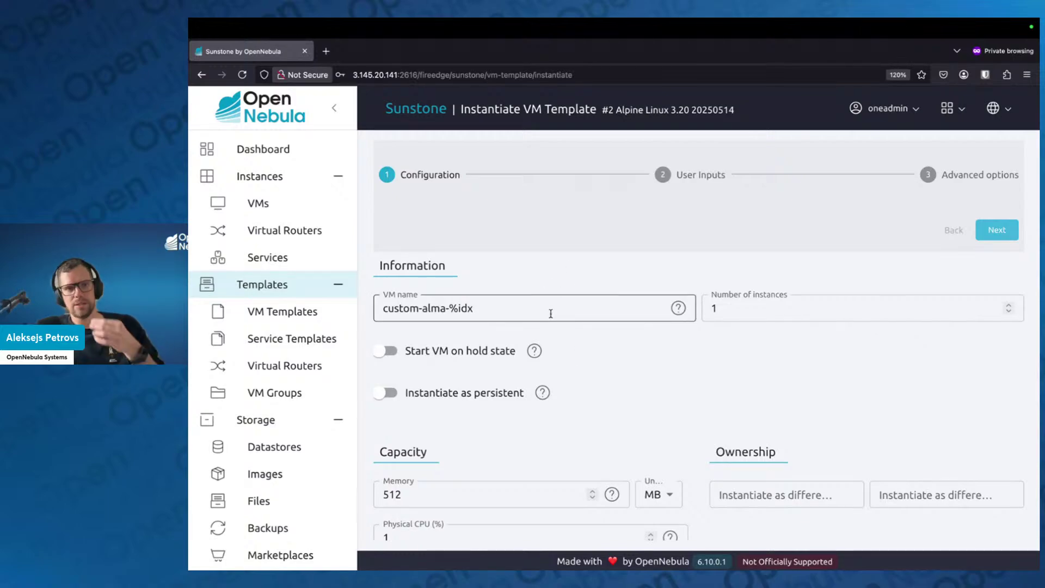
# Set the number of instances to 2 and move on to User Inputs
pyautogui.click(731, 309)
pyautogui.moveTo(731, 309); pyautogui.dragTo(701, 310)
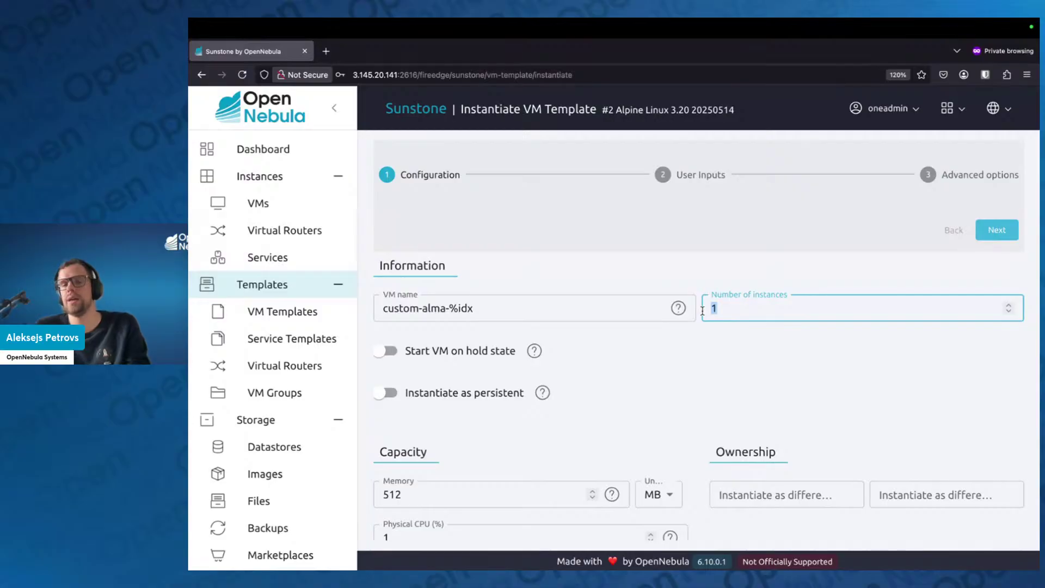
pyautogui.click(762, 384)
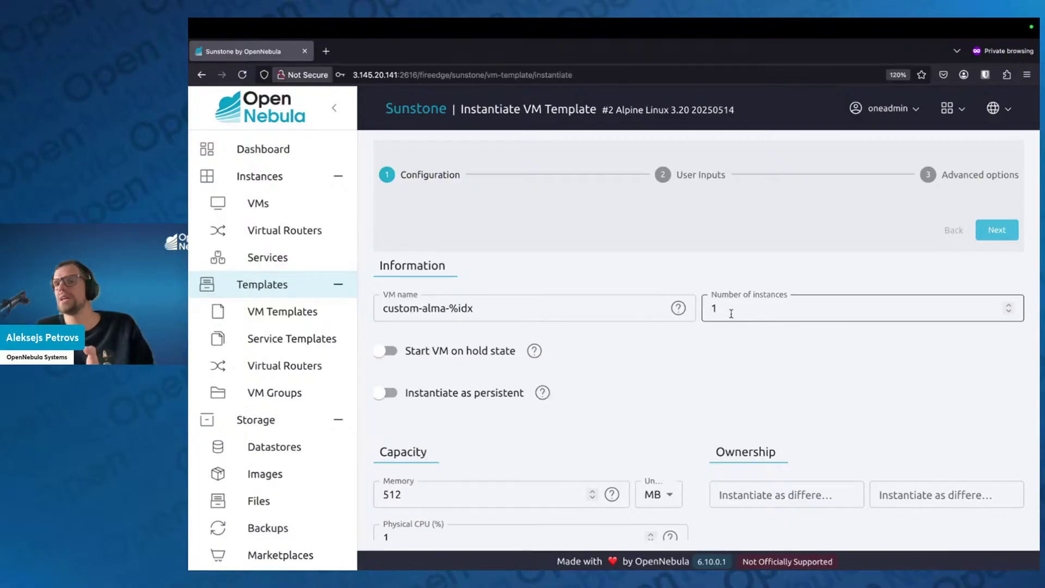
pyautogui.doubleClick(749, 301)
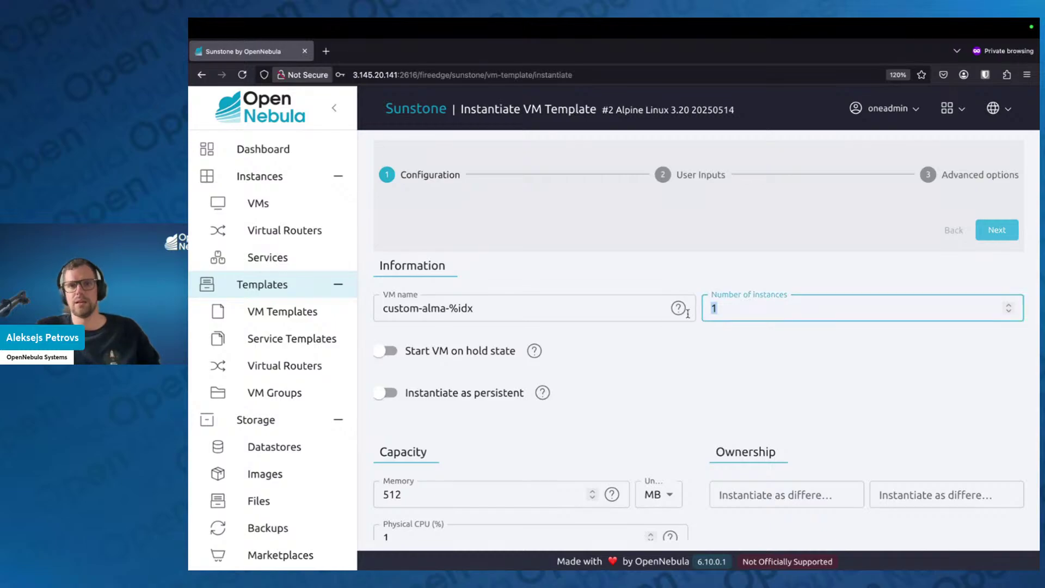
pyautogui.write('2')
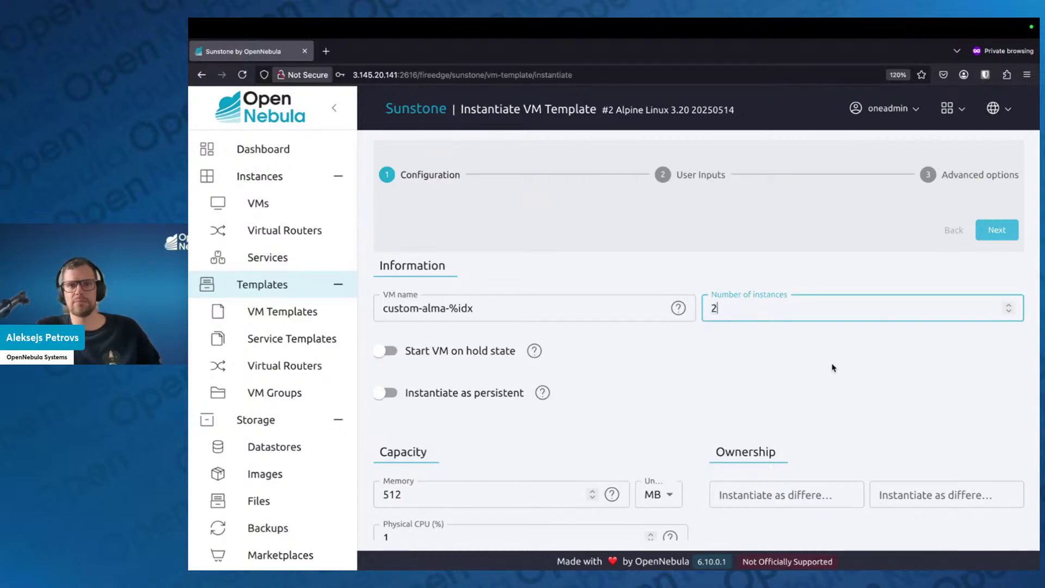
pyautogui.click(834, 368)
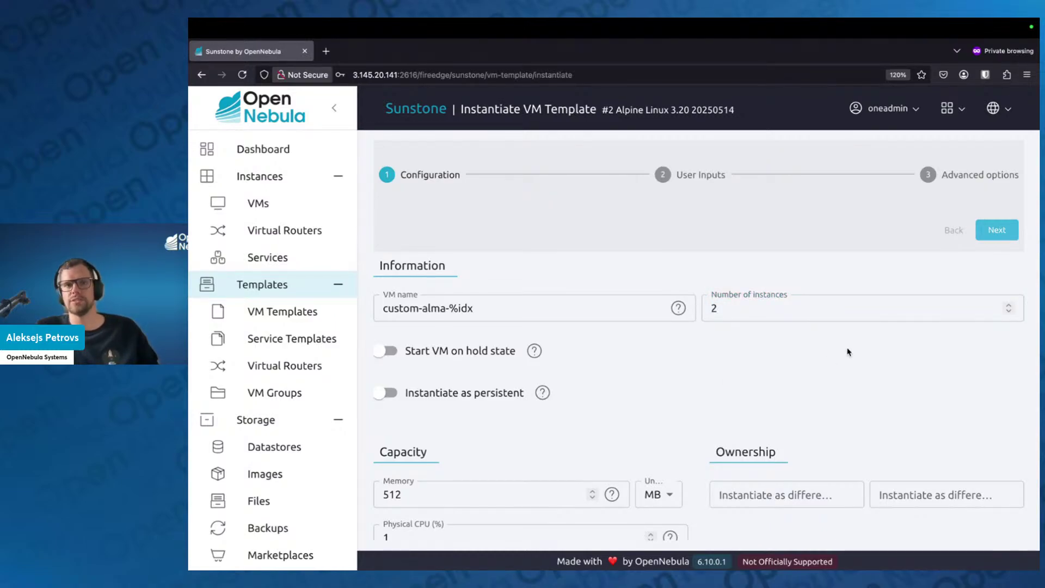
pyautogui.click(987, 241)
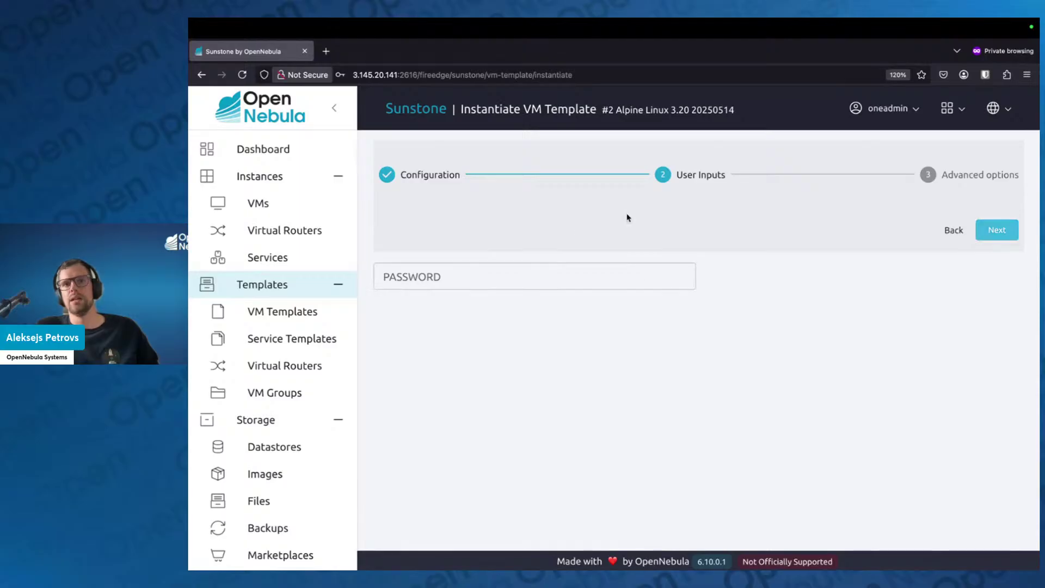
# Enter the VM password in the PASSWORD user input and dismiss the insecure-login warning
pyautogui.click(567, 274)
pyautogui.write('p')
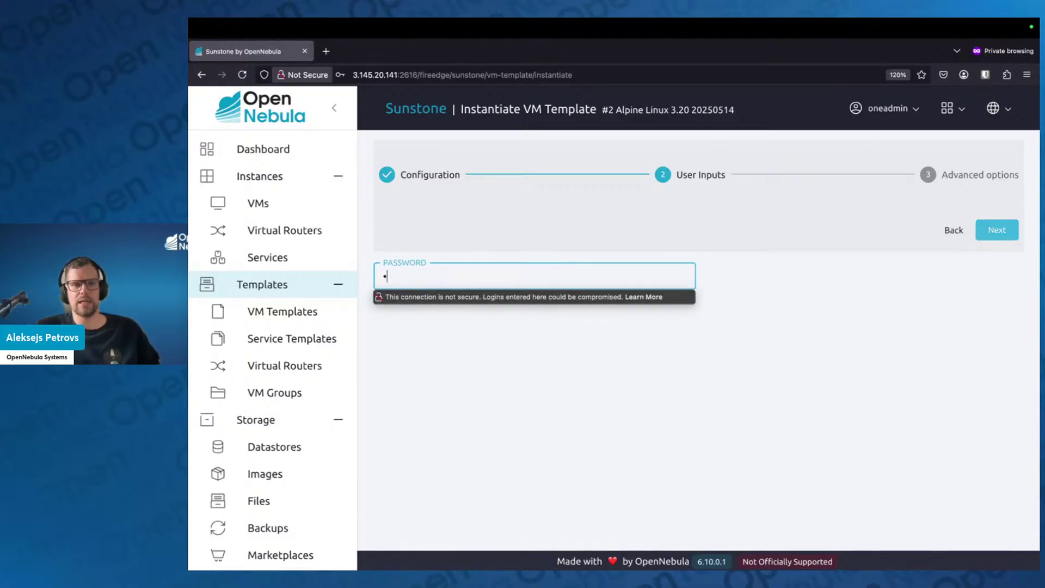
pyautogui.press('BackSpace')
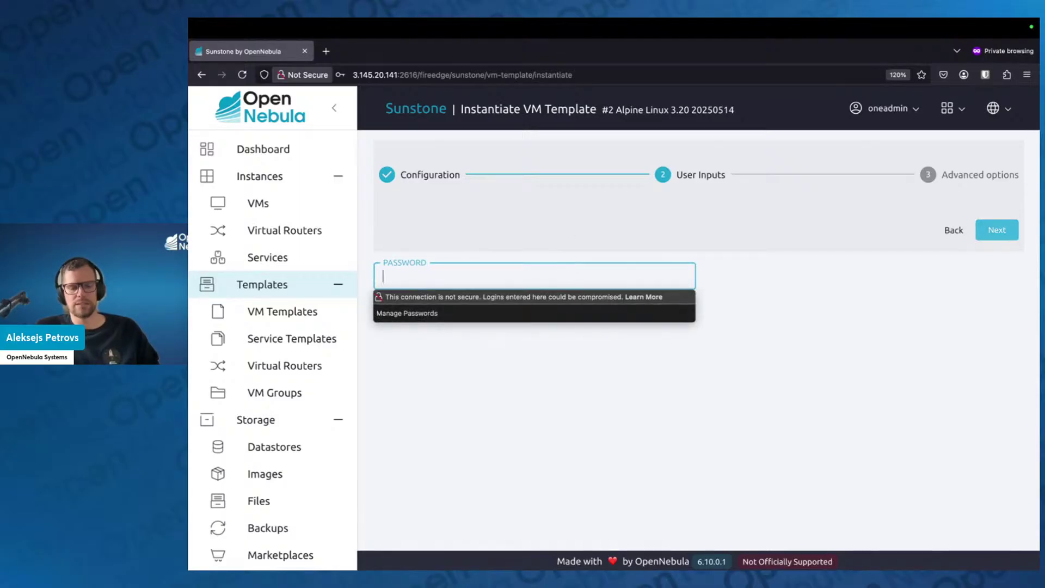
pyautogui.write('•••••••••')
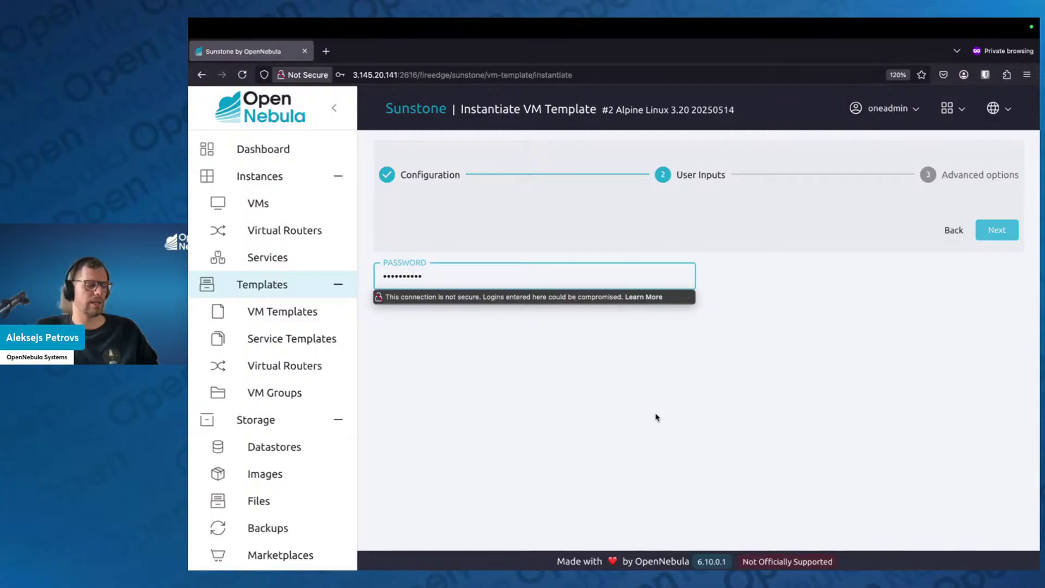
pyautogui.click(688, 416)
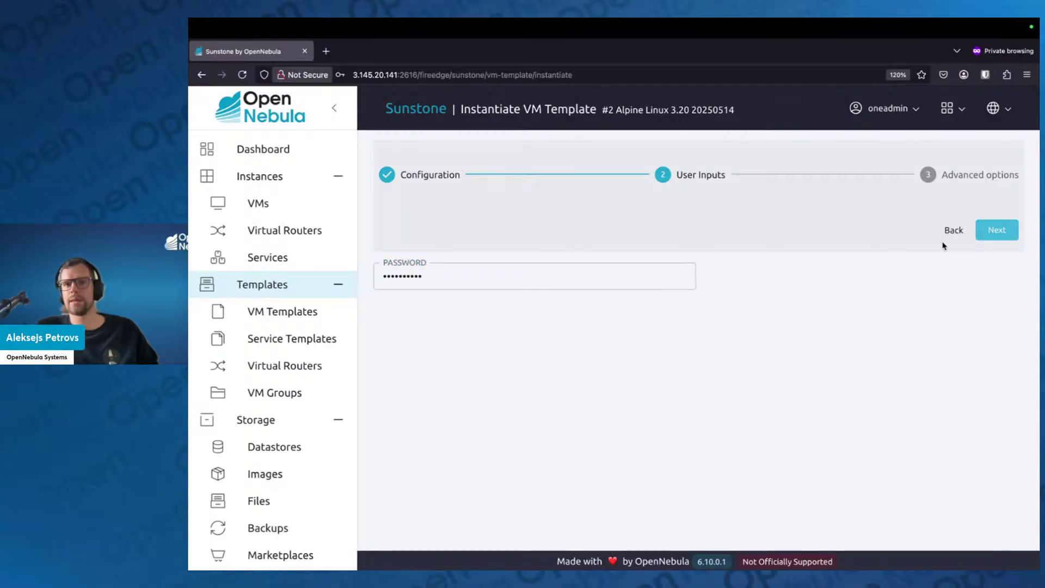
# Review the network and disk settings, then create the custom-alma-0 and custom-alma-1 VMs
pyautogui.click(1000, 230)
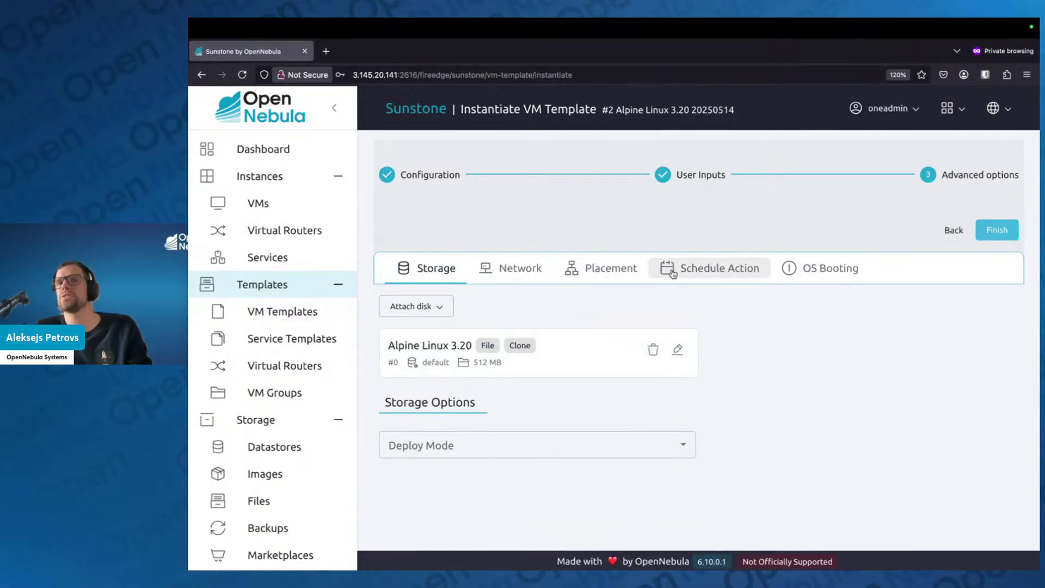
pyautogui.click(506, 274)
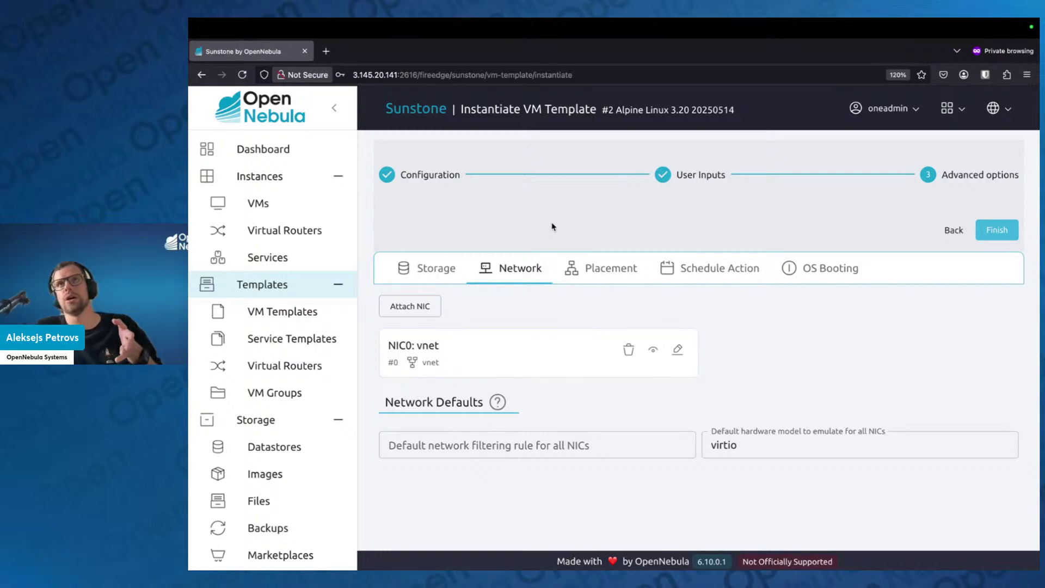
pyautogui.click(438, 268)
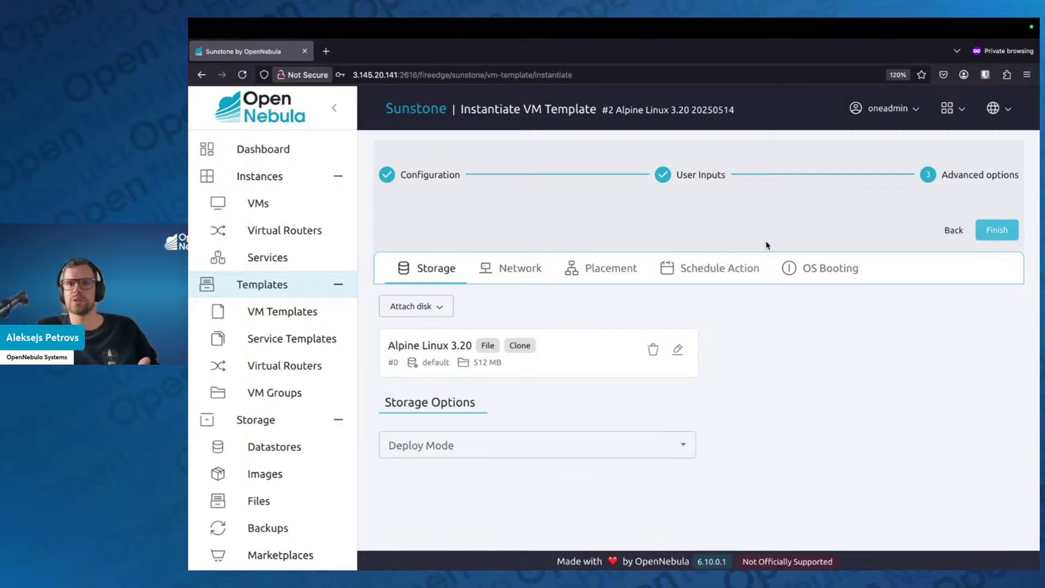
pyautogui.click(999, 230)
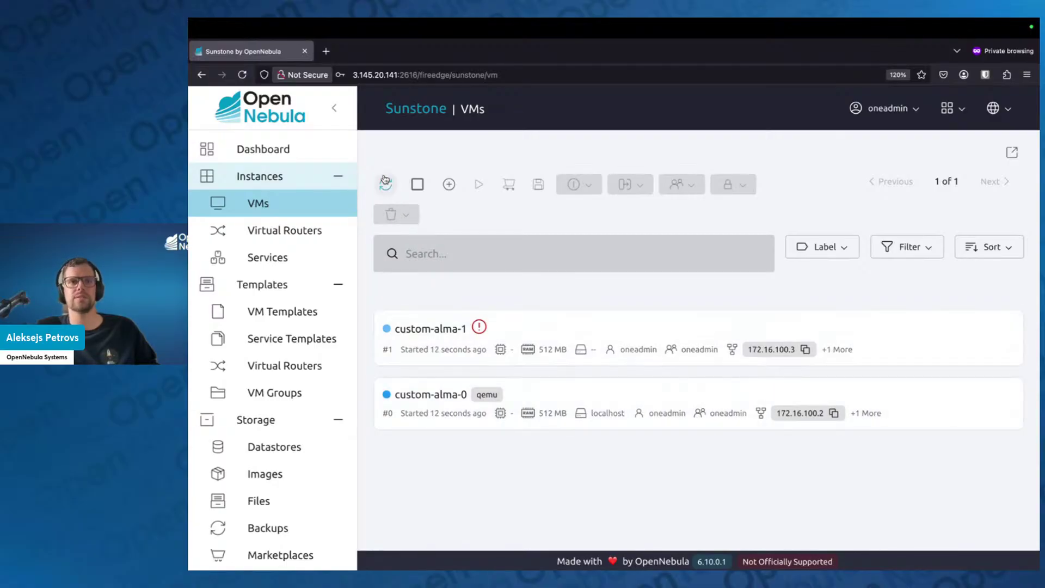
# Refresh the VMs list until custom-alma-0 and custom-alma-1 both show as running with IPs
pyautogui.click(383, 185)
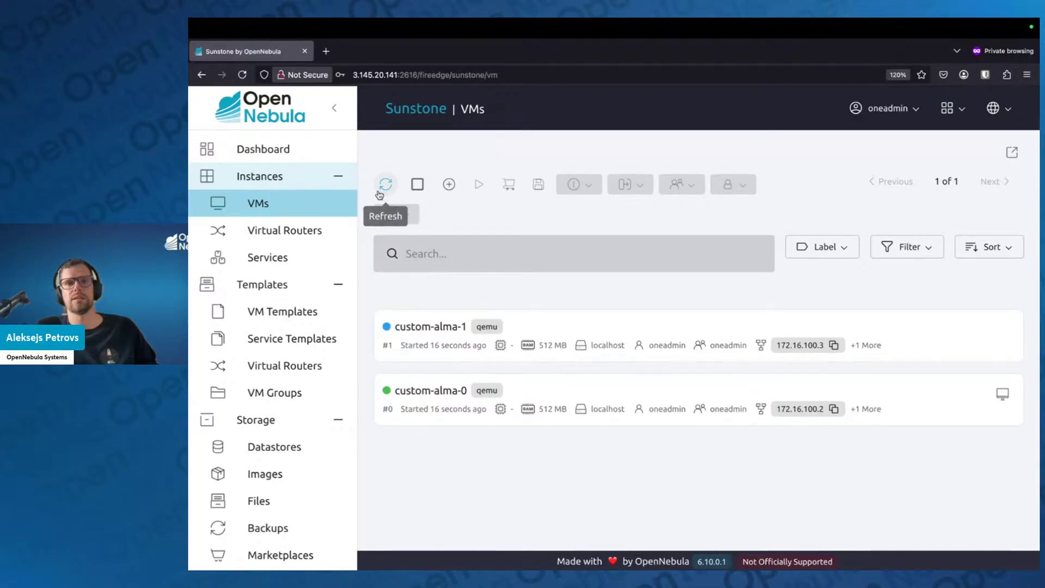
pyautogui.click(381, 189)
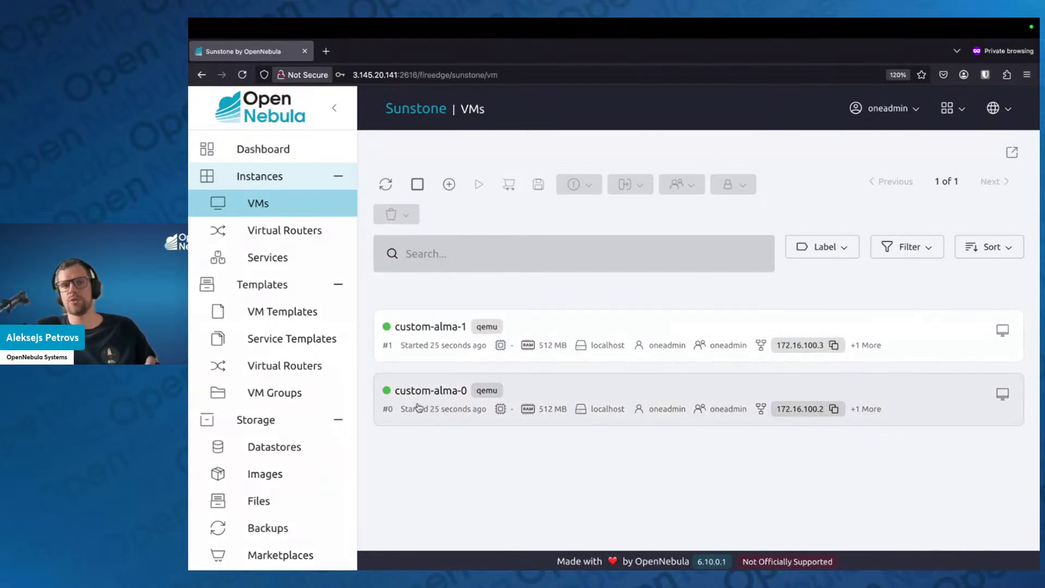
pyautogui.moveTo(390, 333)
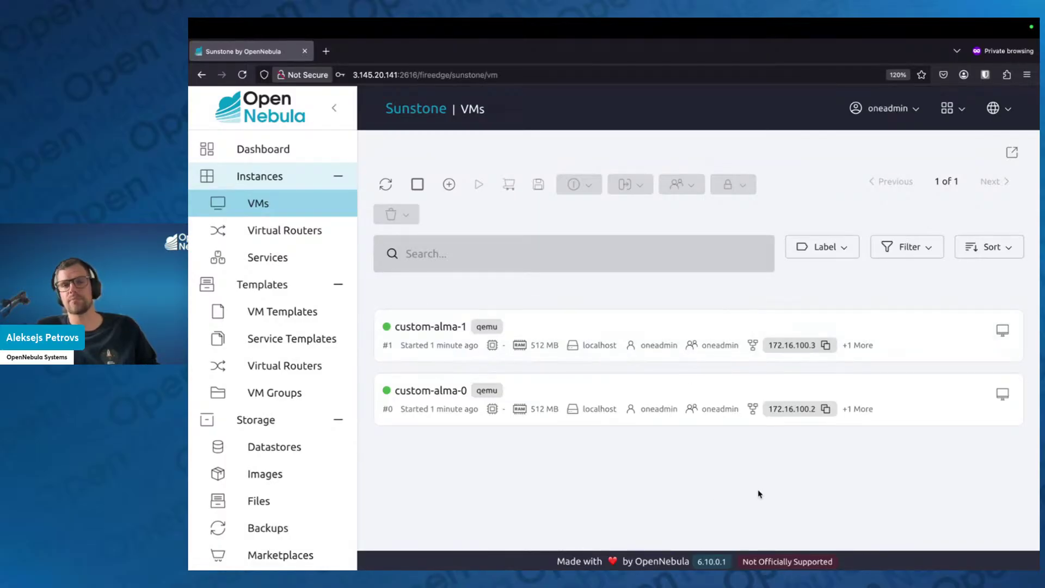
pyautogui.click(1005, 394)
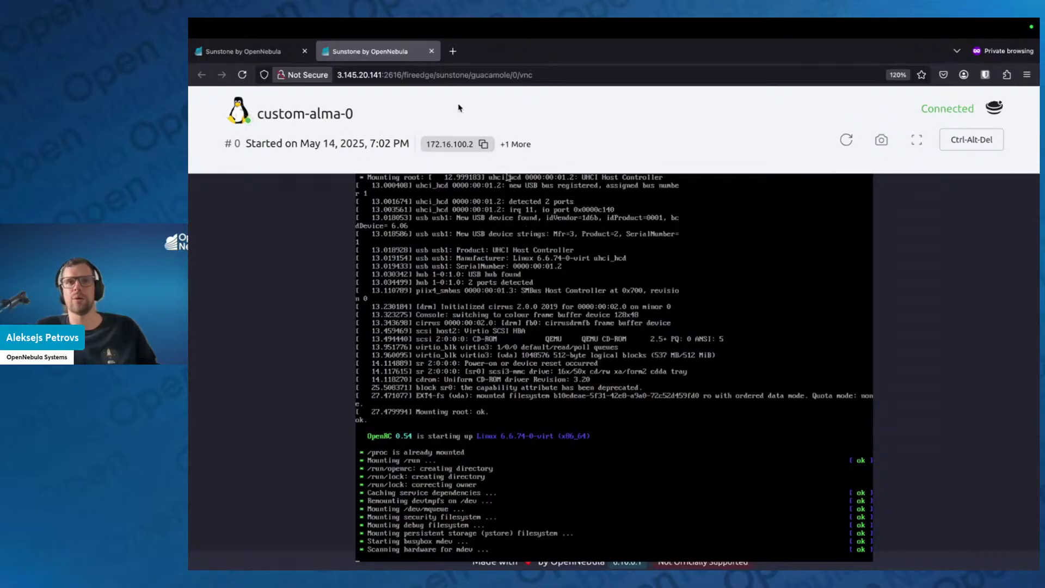
pyautogui.click(431, 51)
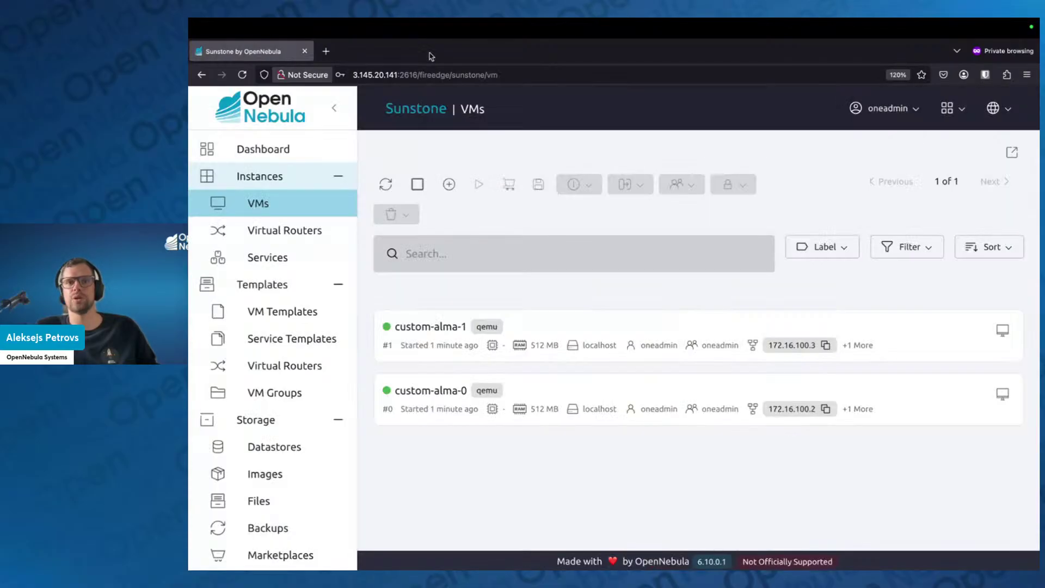
# Open custom-alma-0's details in an enlarged panel showing its Alpine Linux 3.20 and CONTEXT disks
pyautogui.click(560, 390)
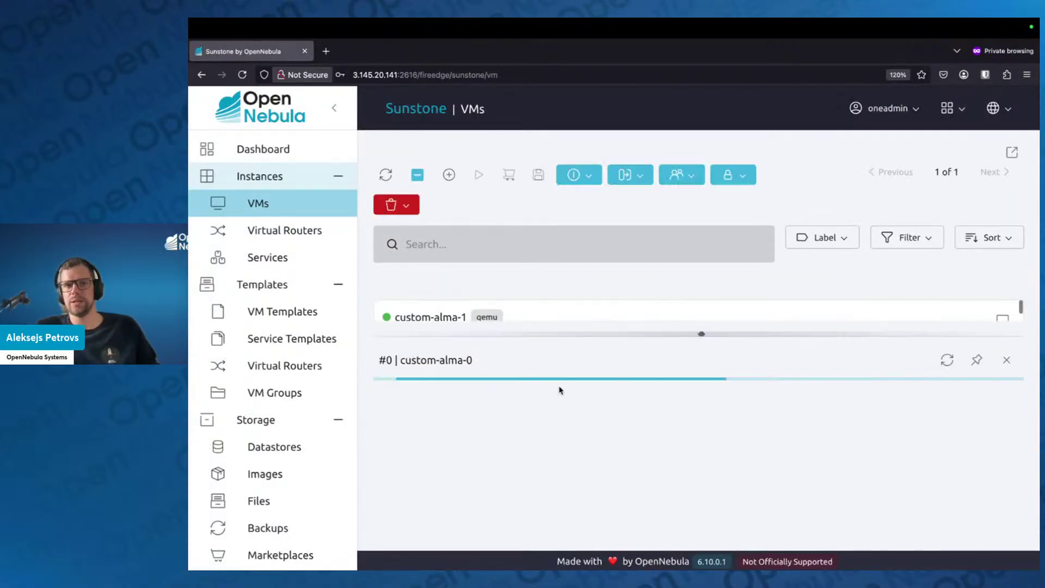
pyautogui.click(336, 110)
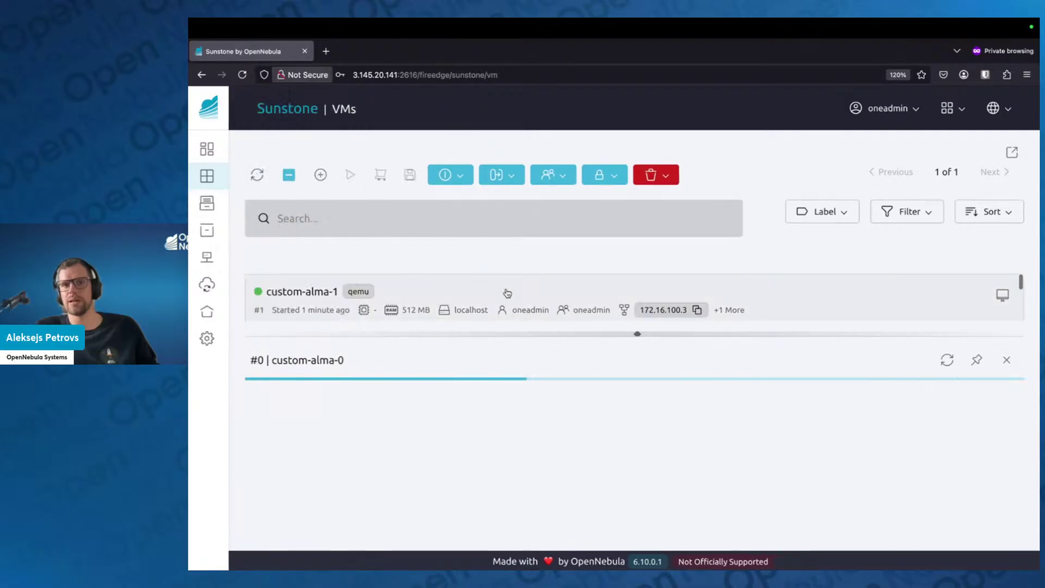
pyautogui.moveTo(637, 335); pyautogui.dragTo(634, 213)
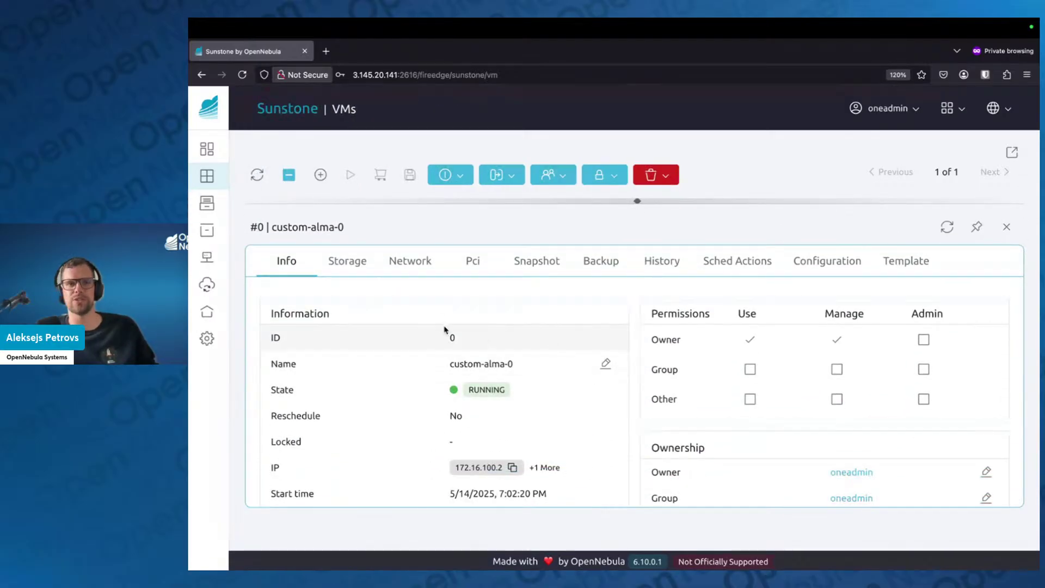
pyautogui.click(358, 265)
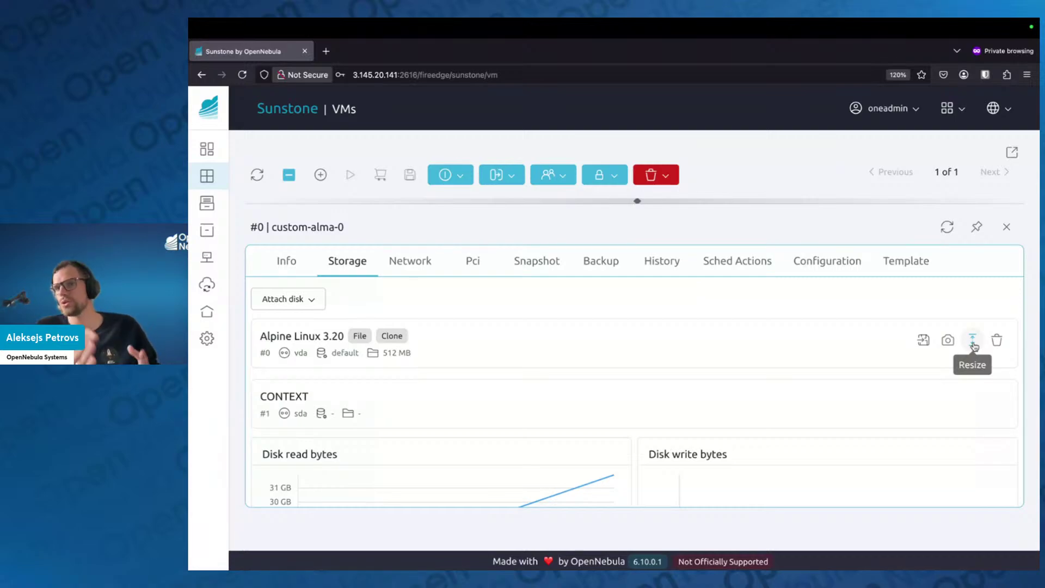
# Review custom-alma-0's network, snapshots and disks, ending on configuration with context IP 172.16.100.2
pyautogui.click(413, 262)
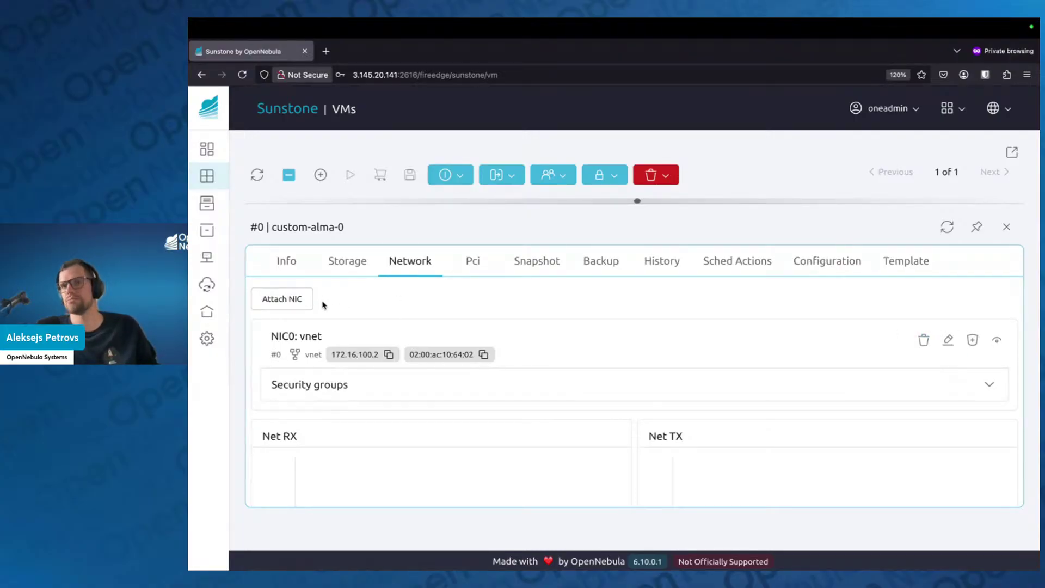
pyautogui.click(538, 263)
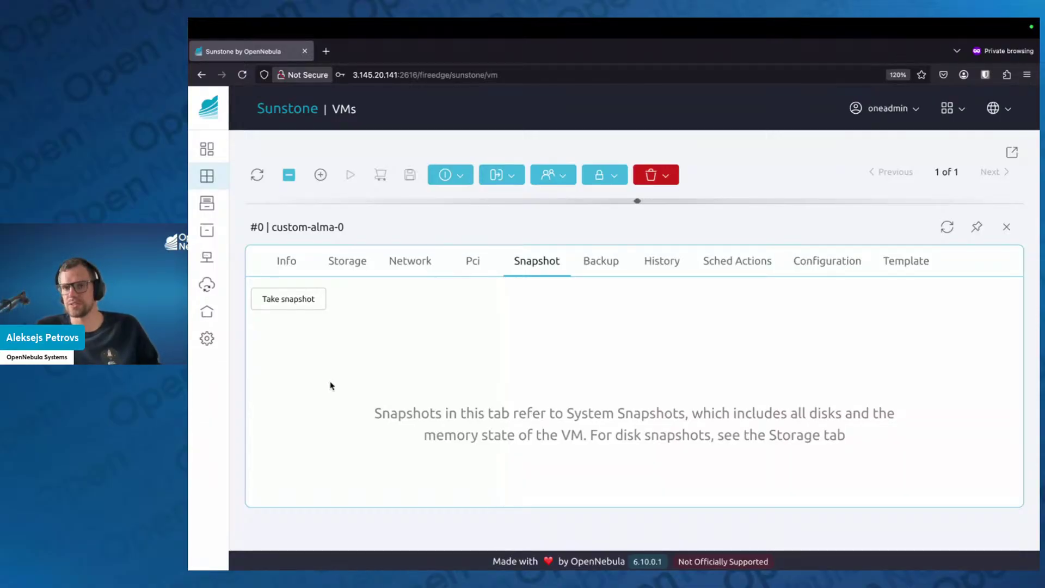
pyautogui.click(339, 266)
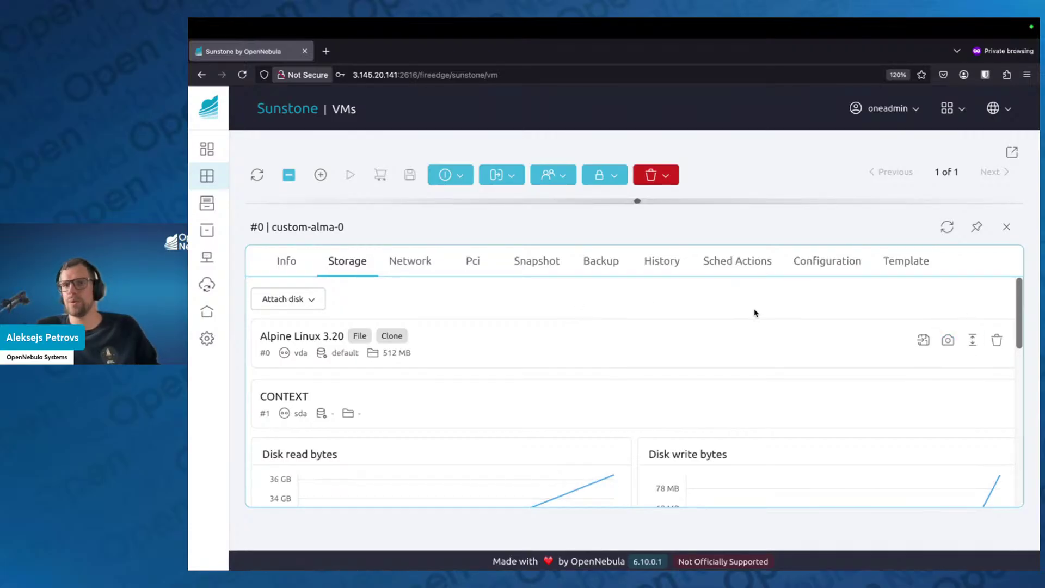
pyautogui.click(855, 262)
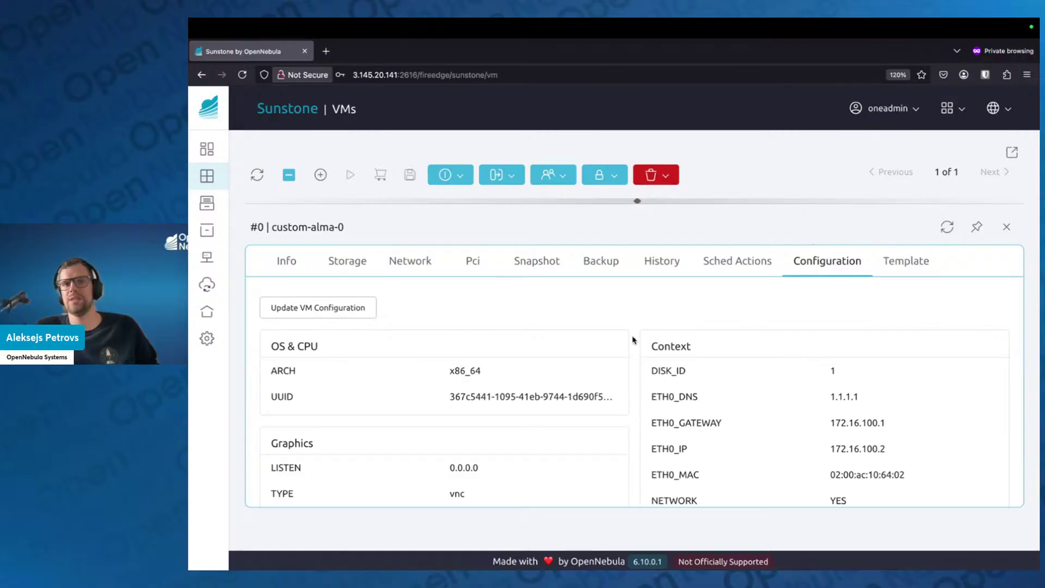
# Show custom-alma-0's custom context variables in Update VM Configuration, including SET_HOSTNAME alma01 and TIMEZONE Europe/Riga
pyautogui.click(327, 316)
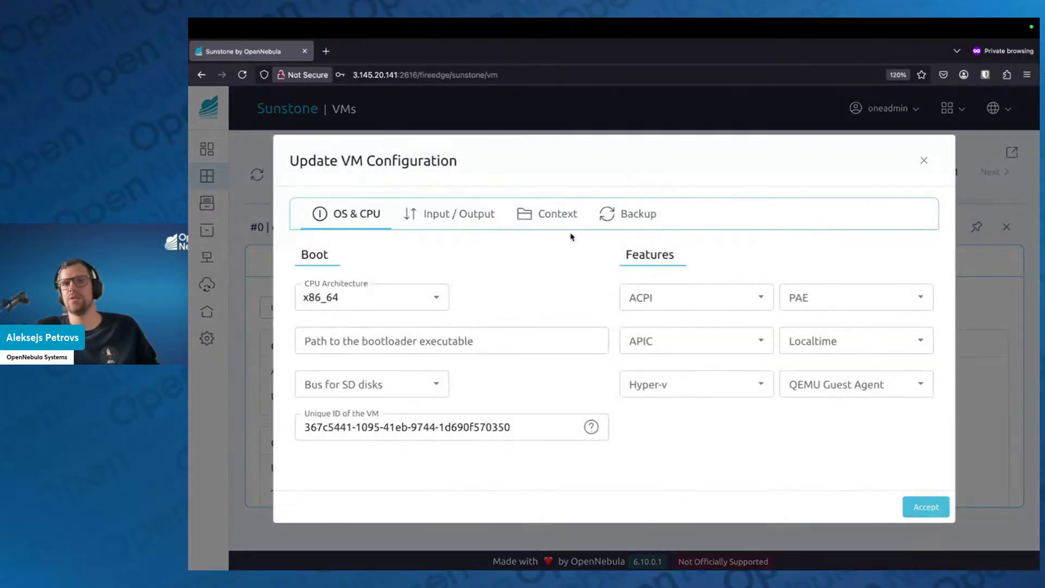
pyautogui.click(565, 223)
pyautogui.scroll(-3, 555, 384)
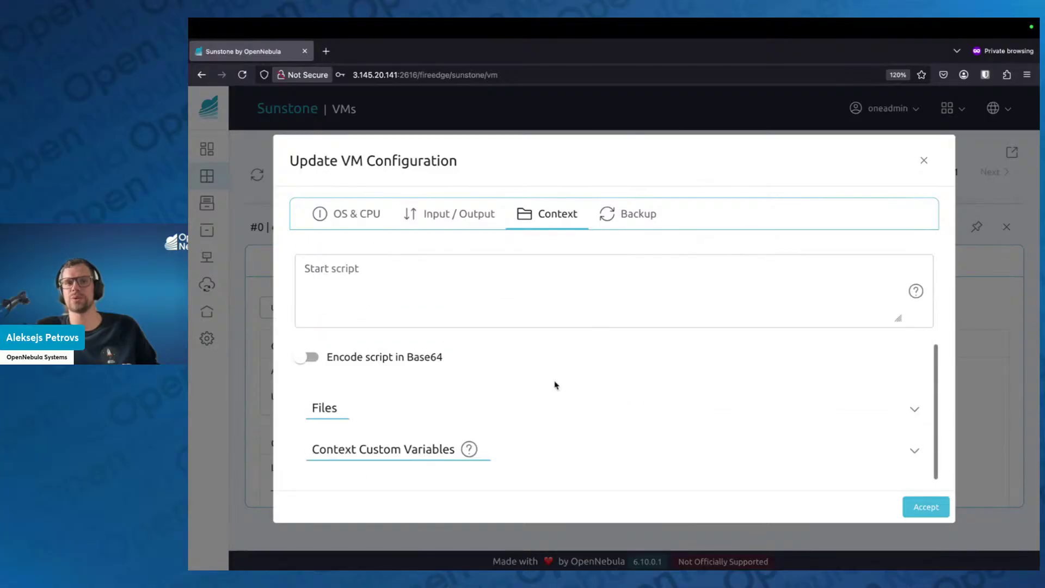
pyautogui.click(431, 449)
pyautogui.scroll(-5, 501, 420)
pyautogui.scroll(10, 548, 321)
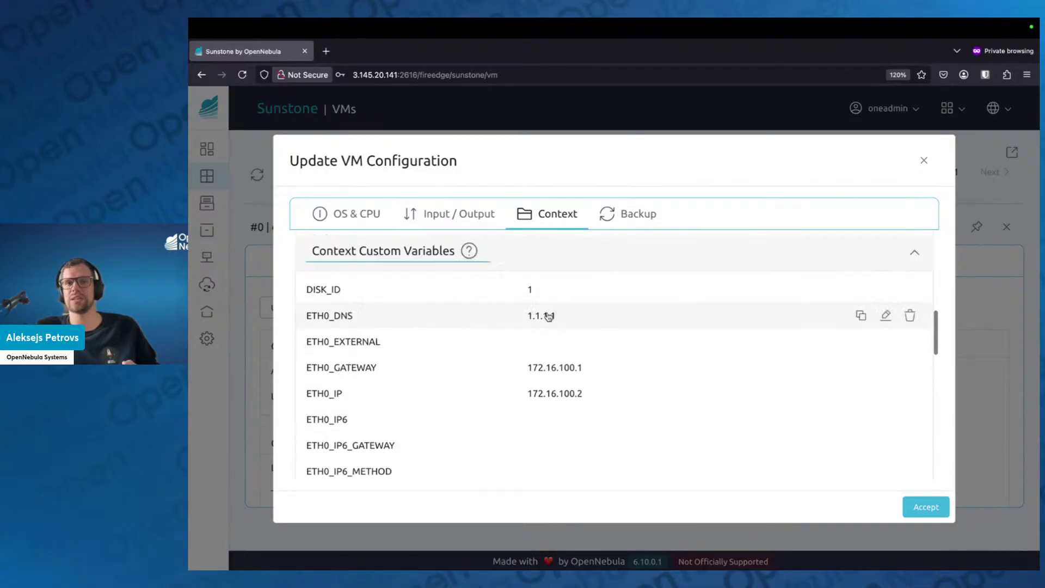
pyautogui.scroll(-3, 719, 315)
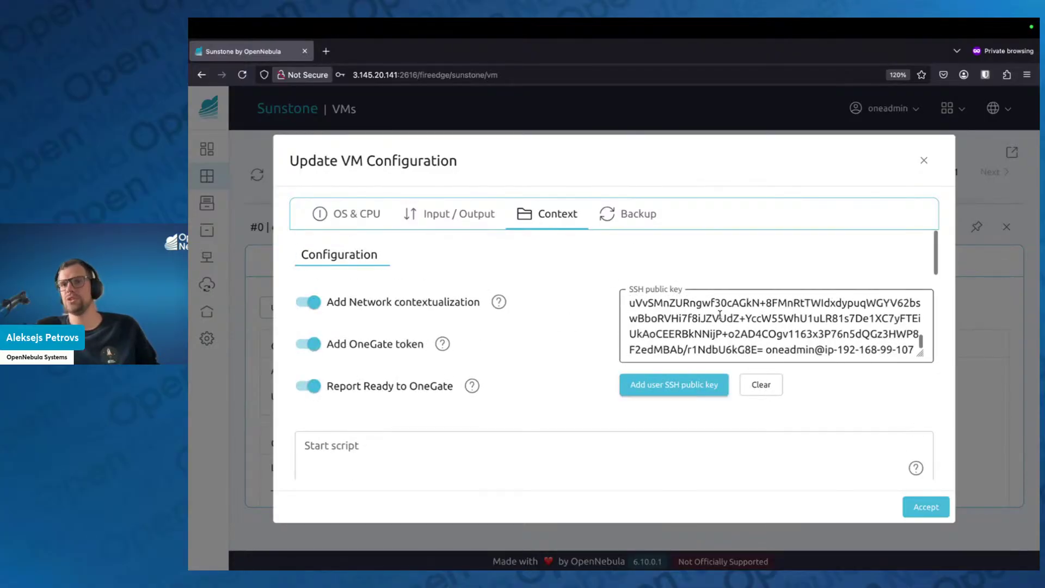
pyautogui.scroll(-10, 553, 412)
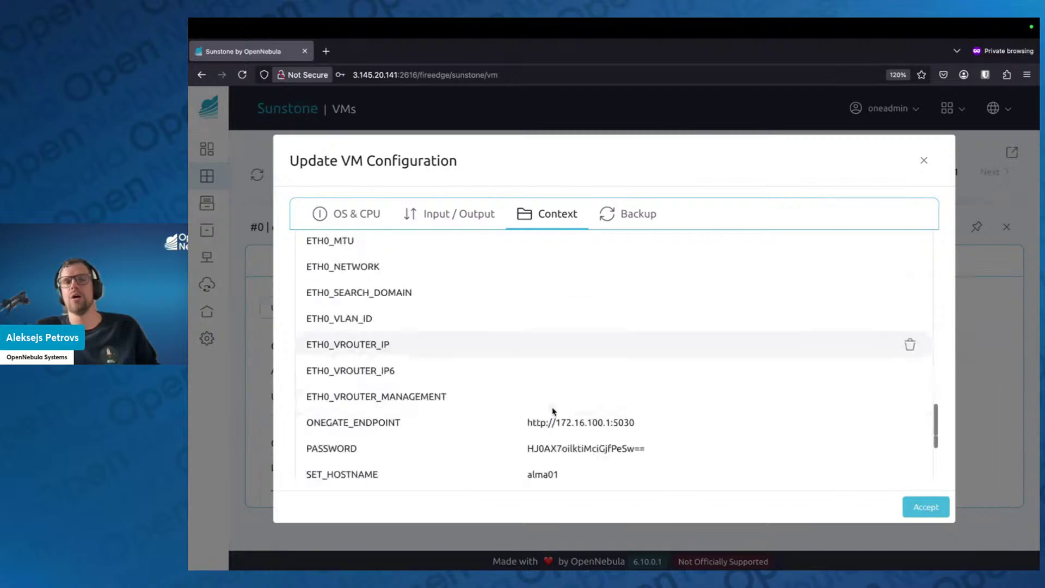
pyautogui.scroll(-3, 553, 411)
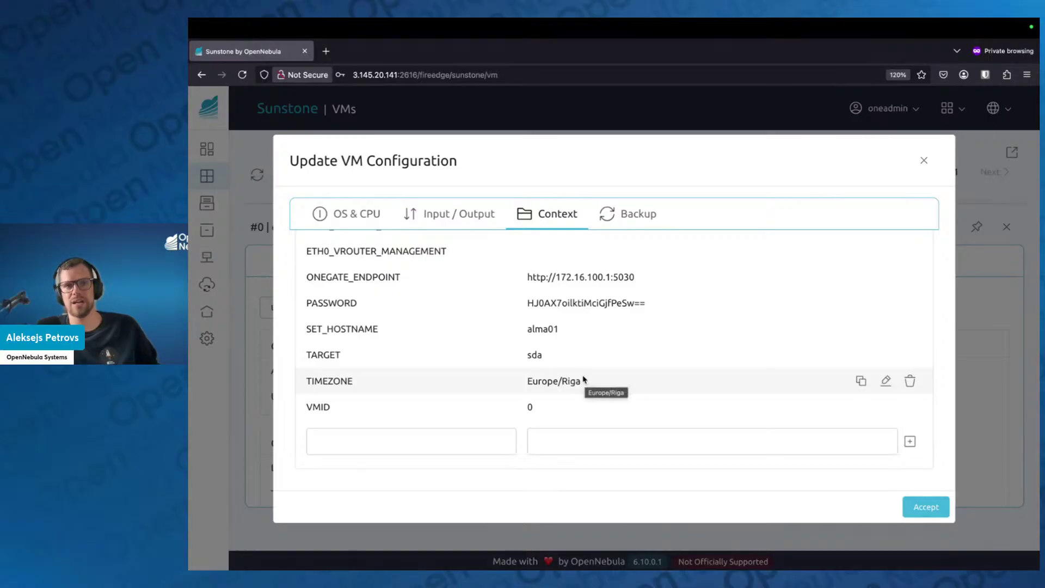
pyautogui.scroll(1, 579, 378)
pyautogui.scroll(1, 578, 379)
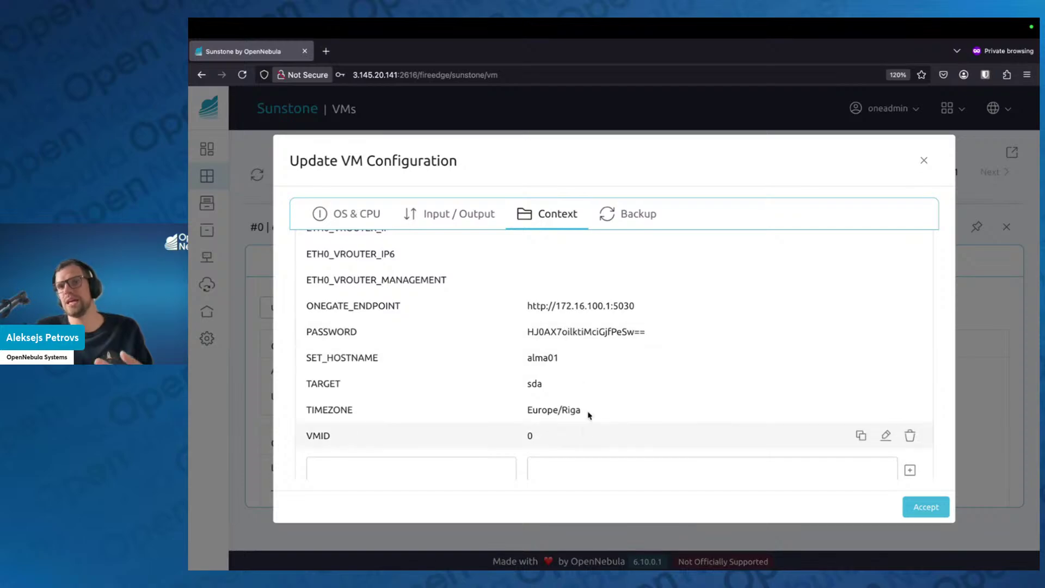
# Close the configuration dialog and details panel, then bring up custom-alma-0's VNC console
pyautogui.click(931, 159)
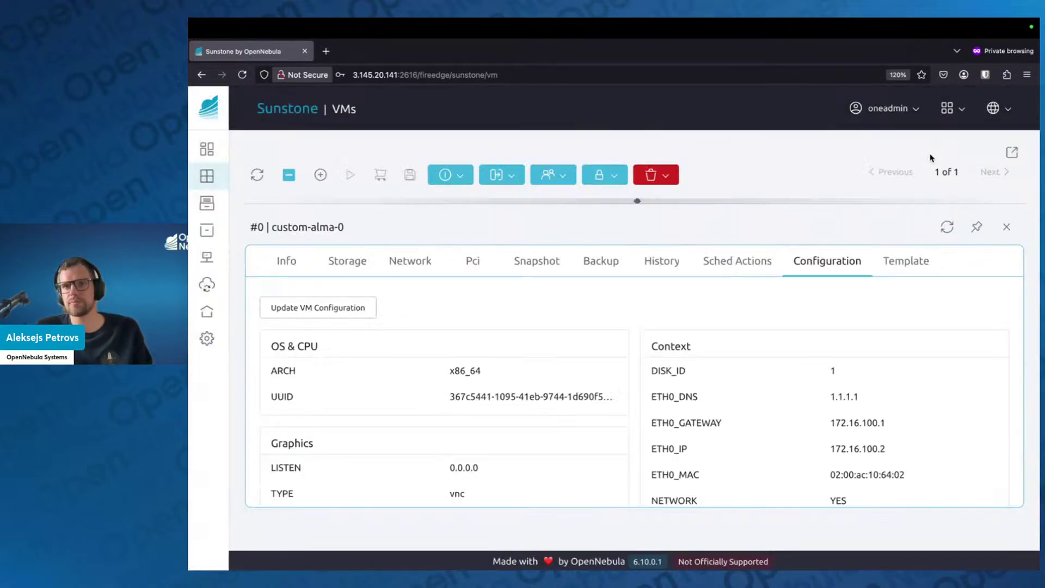
pyautogui.click(1005, 226)
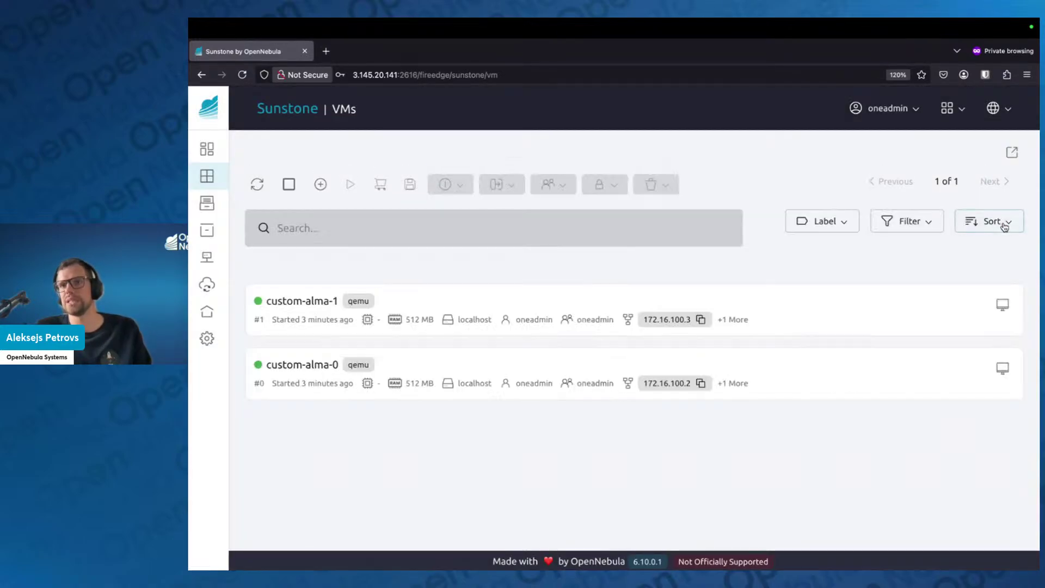
pyautogui.click(1002, 369)
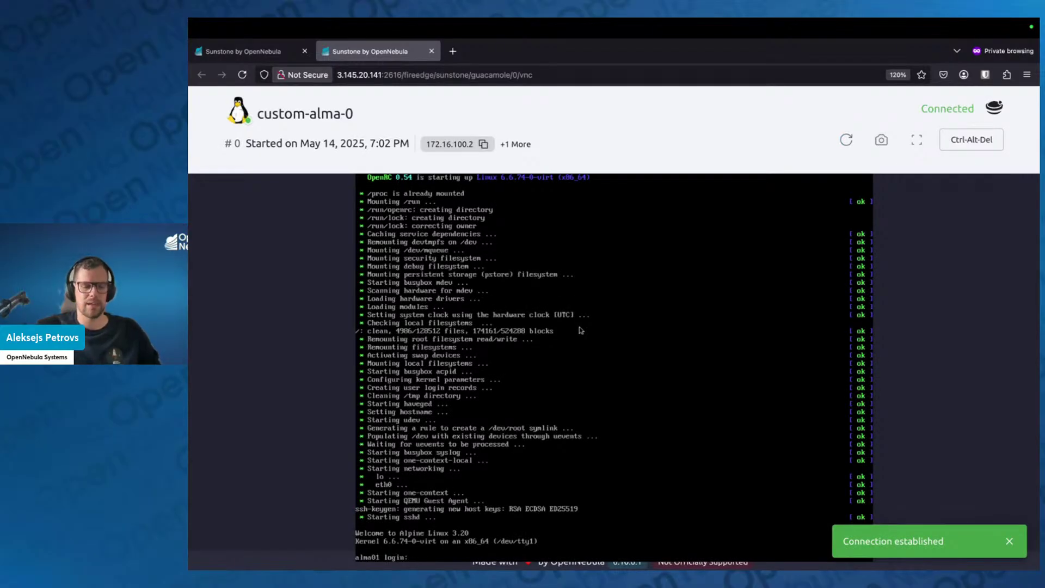
# Log in as root with the account password at the alma01 console prompt
pyautogui.write('roo')
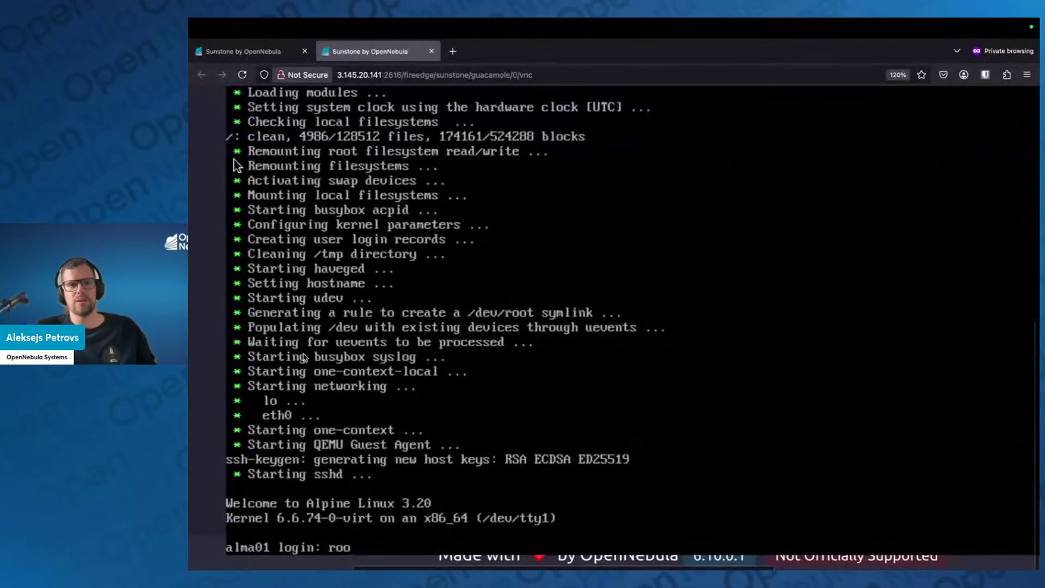
pyautogui.write('t')
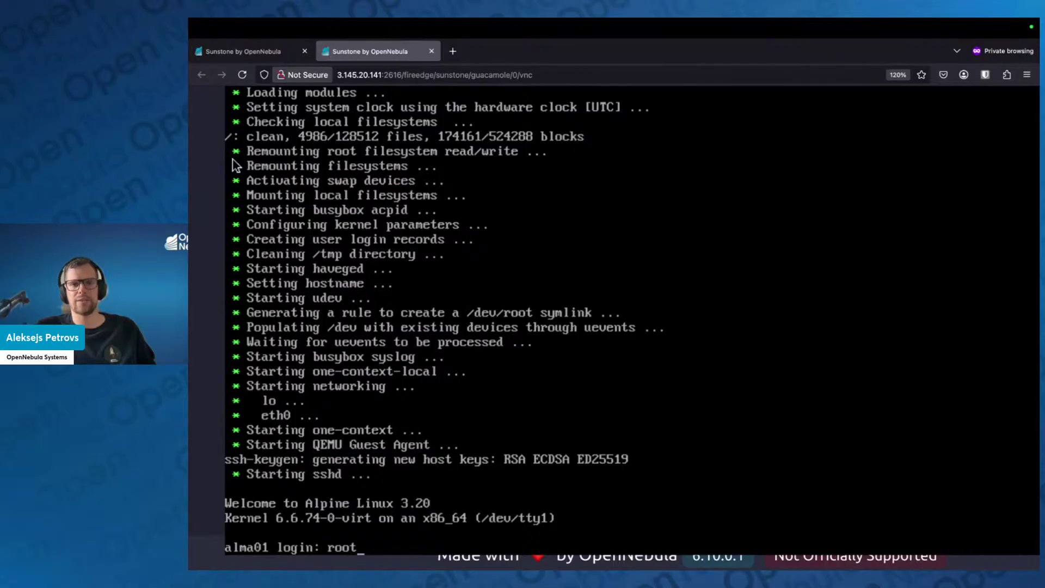
pyautogui.press('Return')
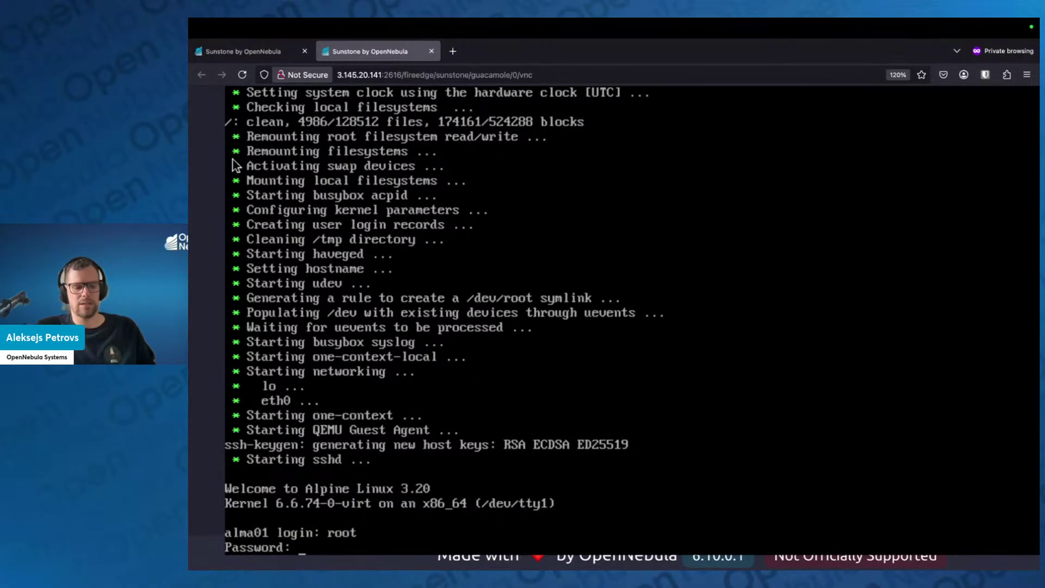
pyautogui.press('Return')
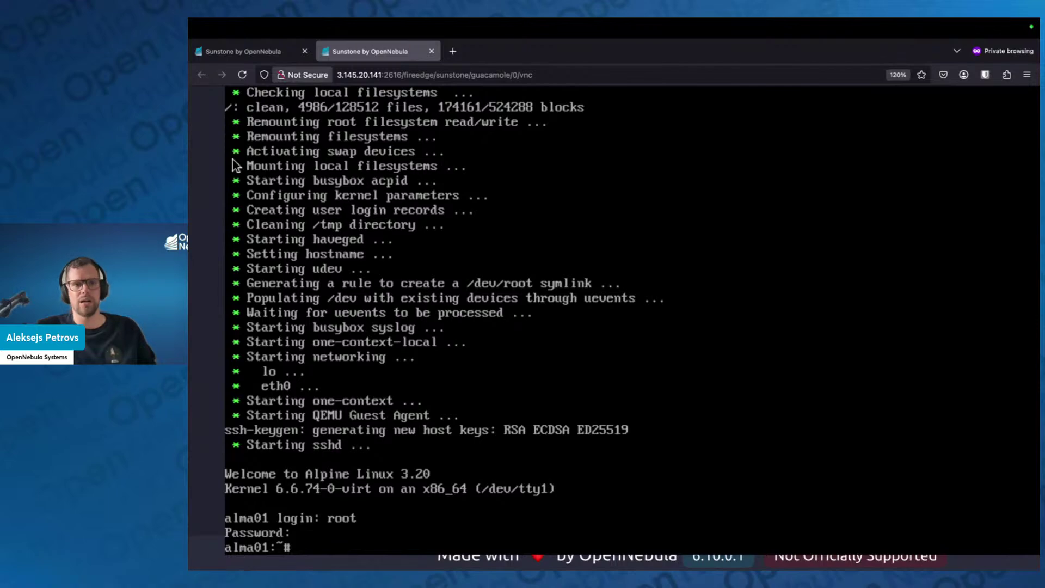
# Run date and curl opennebula.io in the alma01 console
pyautogui.write('date')
pyautogui.press('Return')
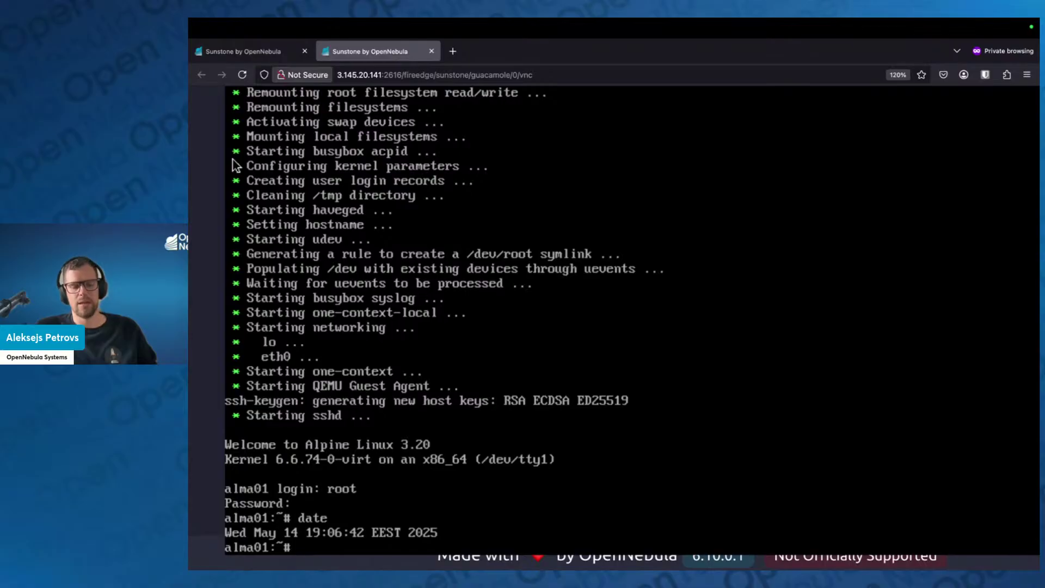
pyautogui.write('cu')
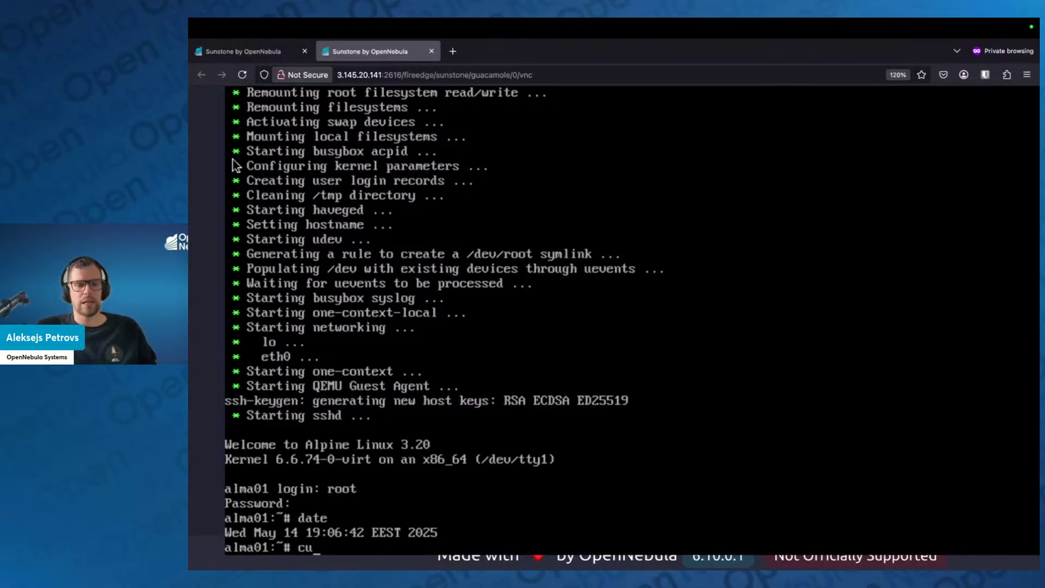
pyautogui.write('rl opennebula.')
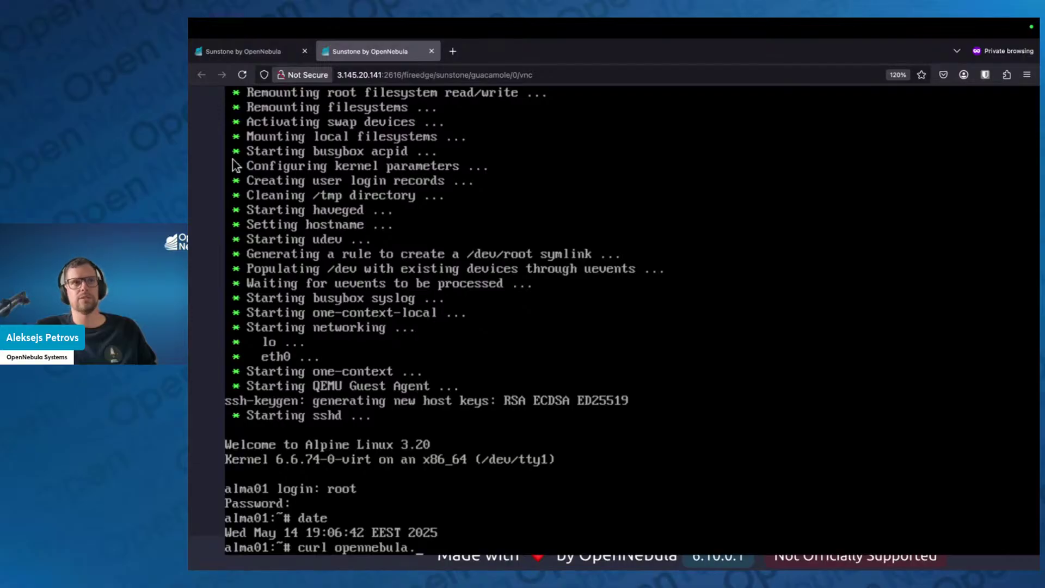
pyautogui.write('io')
pyautogui.press('Return')
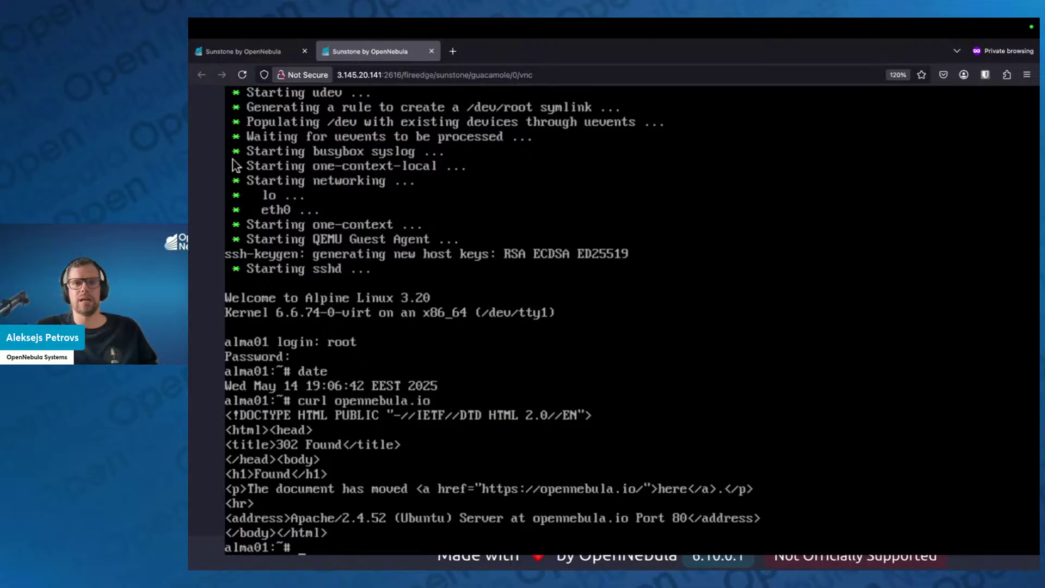
# Clear the recalled curl command and close the VNC console tab
pyautogui.press('Up')
pyautogui.press('Down')
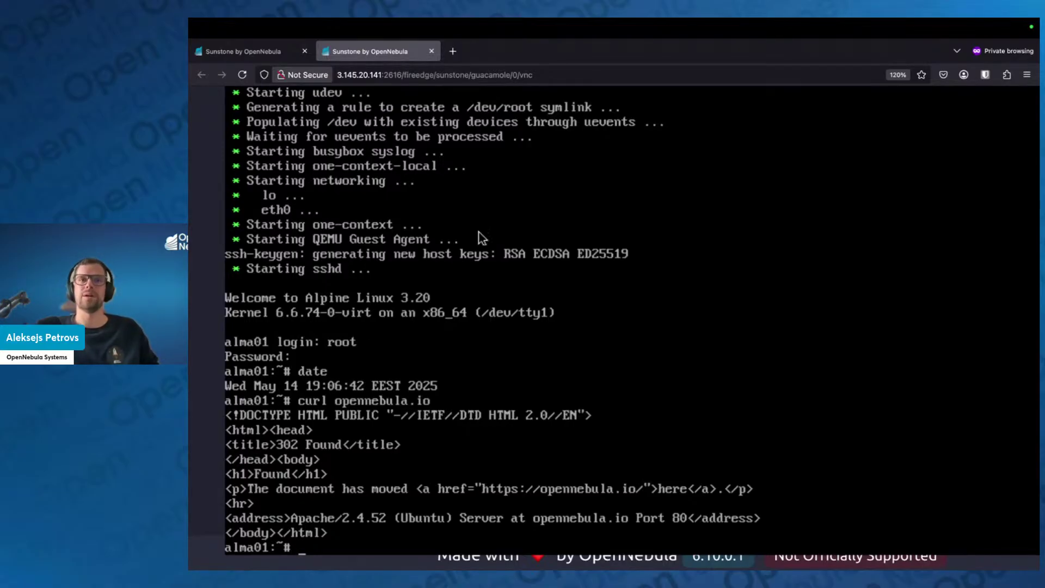
pyautogui.click(432, 50)
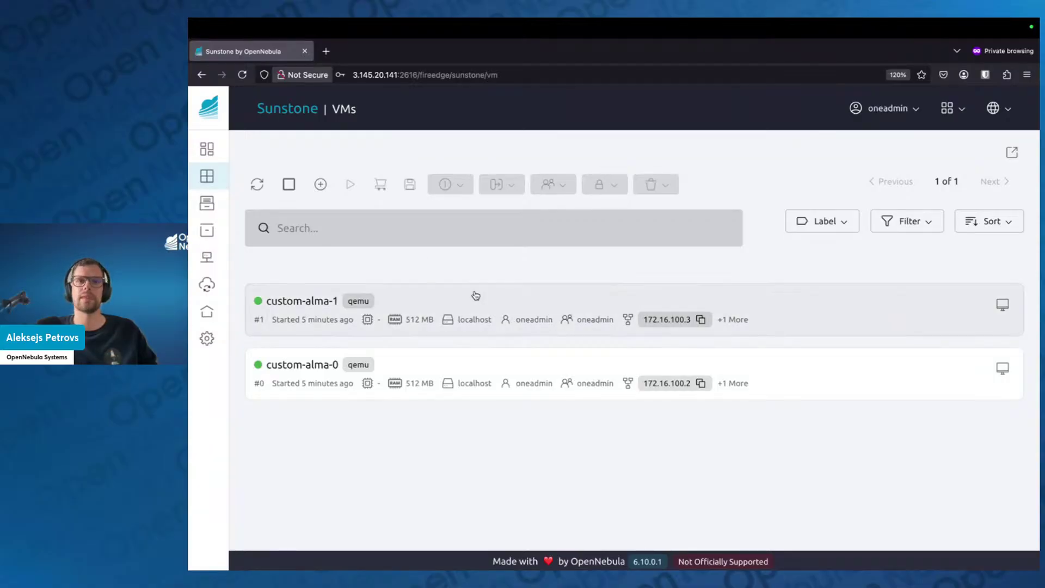
# Start terminating both custom-alma VMs but cancel, deselect them, and switch to the desktop space
pyautogui.click(289, 185)
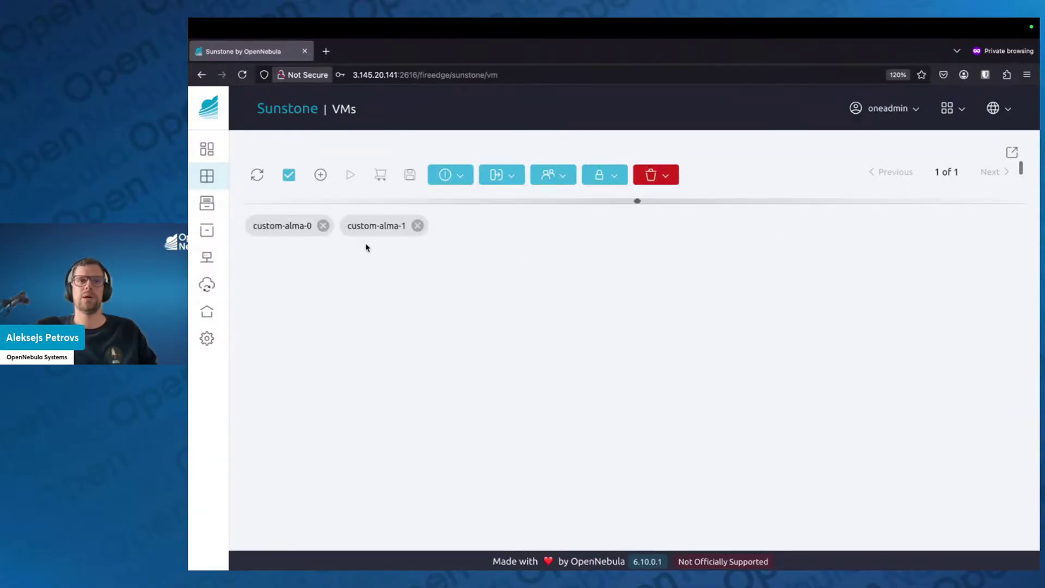
pyautogui.click(661, 179)
pyautogui.click(664, 200)
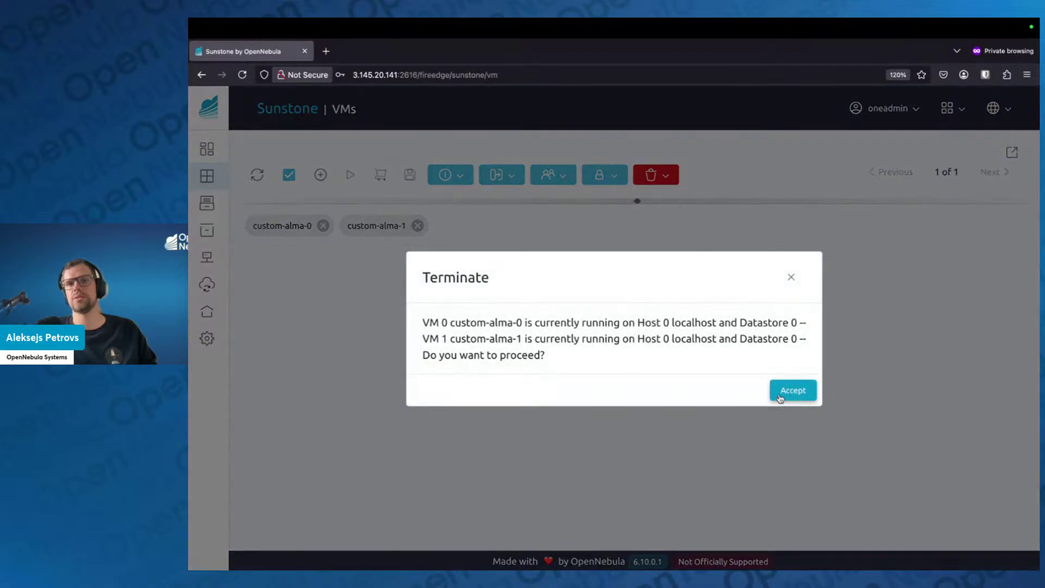
pyautogui.click(811, 274)
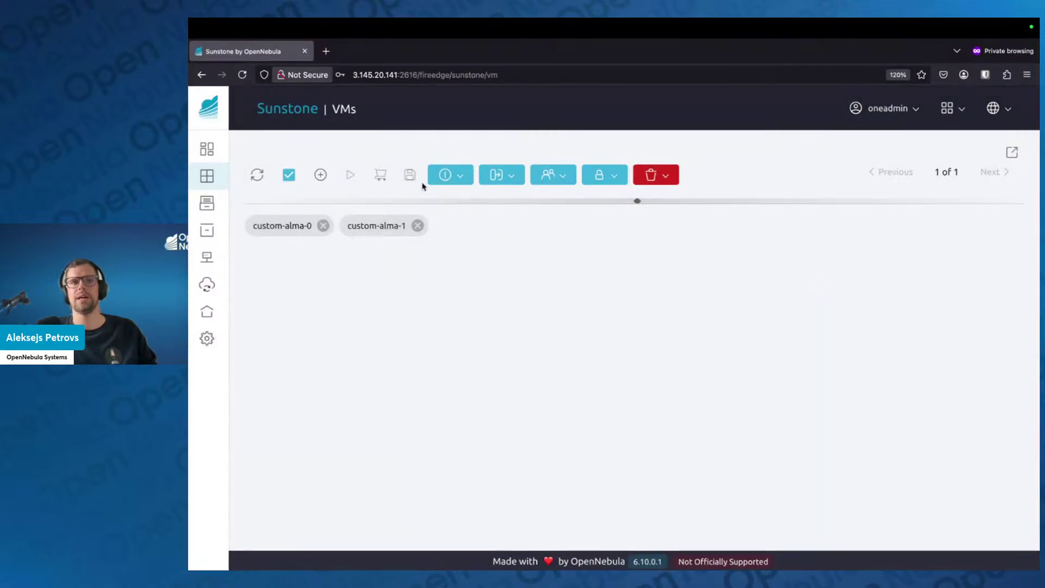
pyautogui.click(290, 176)
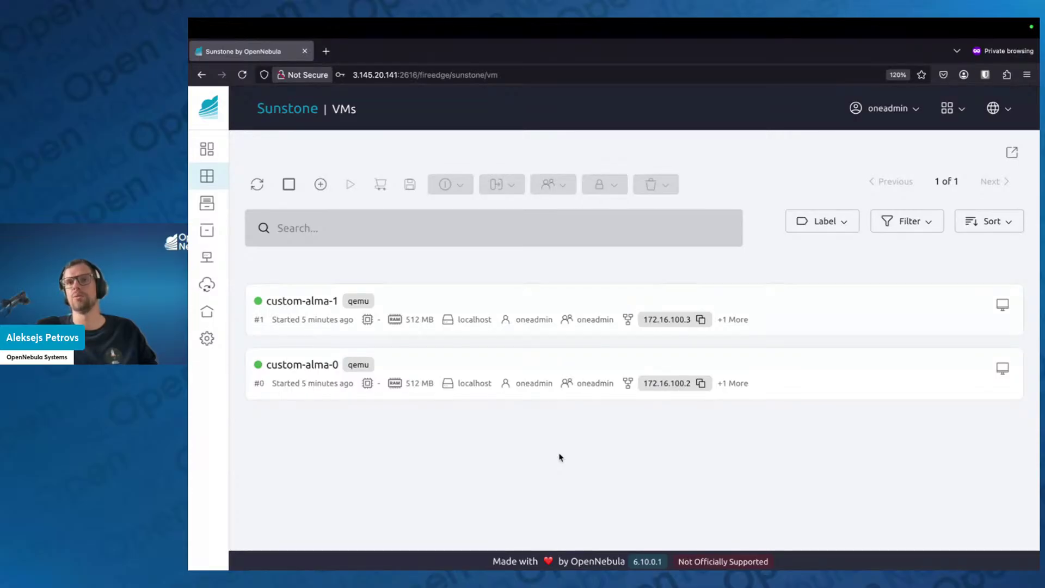
pyautogui.hotkey('ctrl', 'Left')
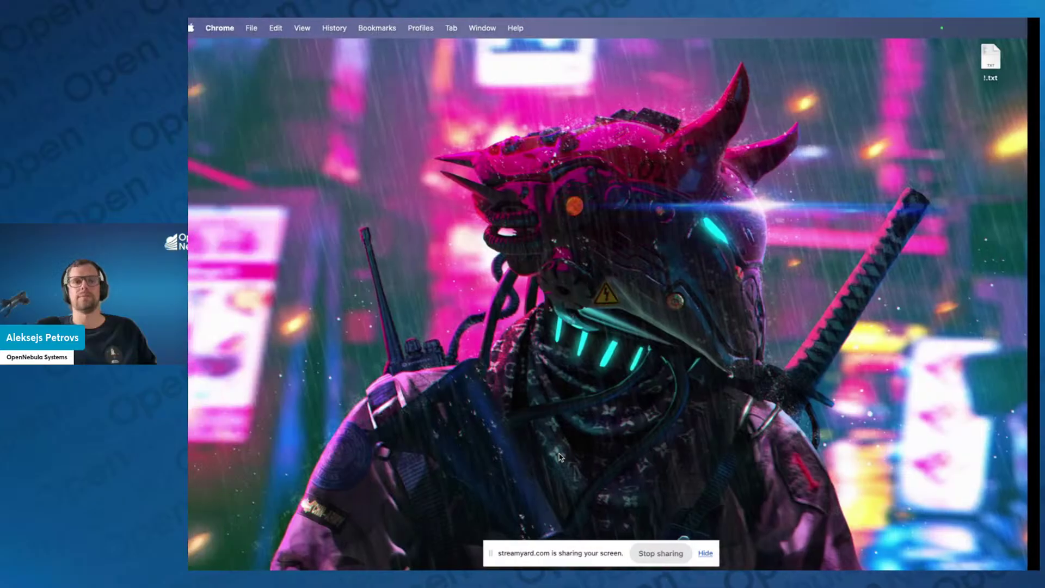
# Advance the presentation to the IPCEI-CIS slide, then return to the Sunstone browser space
pyautogui.hotkey('ctrl', 'Right')
pyautogui.hotkey('ctrl', 'Right')
pyautogui.press('Right')
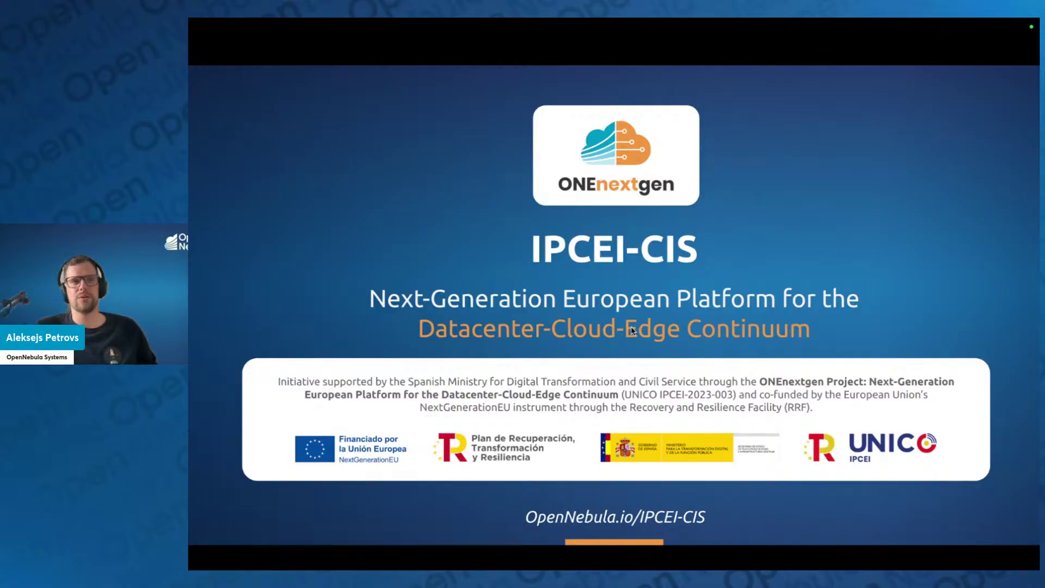
pyautogui.hotkey('ctrl', 'Right')
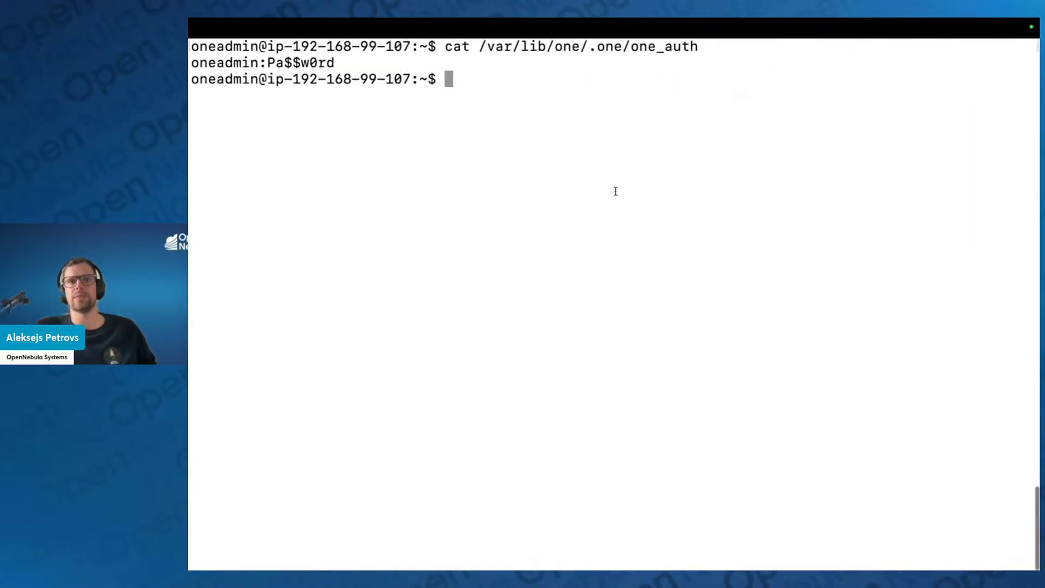
pyautogui.hotkey('ctrl', 'Left')
pyautogui.hotkey('ctrl', 'Left')
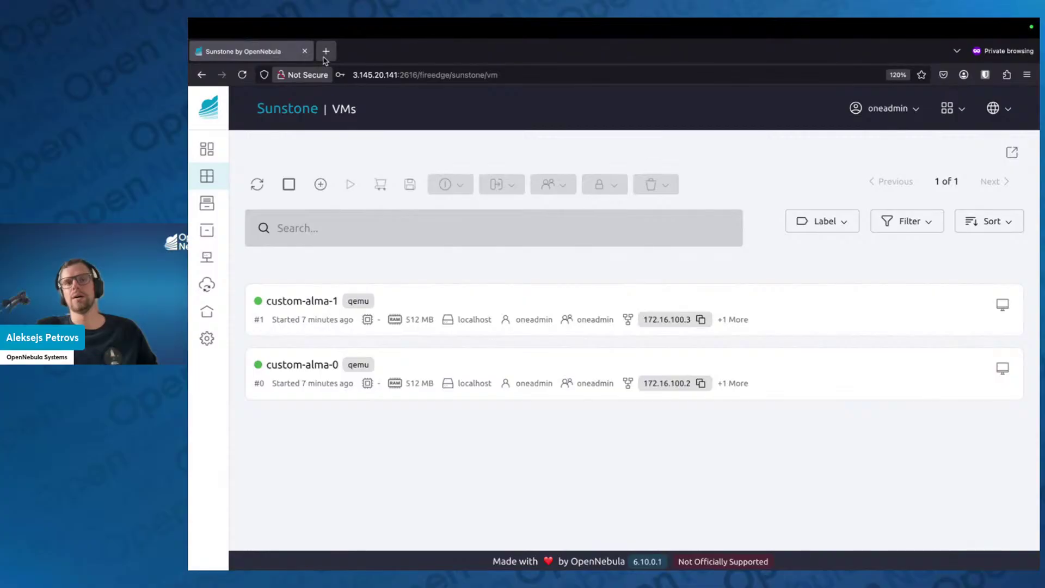
# Search Google for 'opennebula oneapps' in a new private tab
pyautogui.click(325, 51)
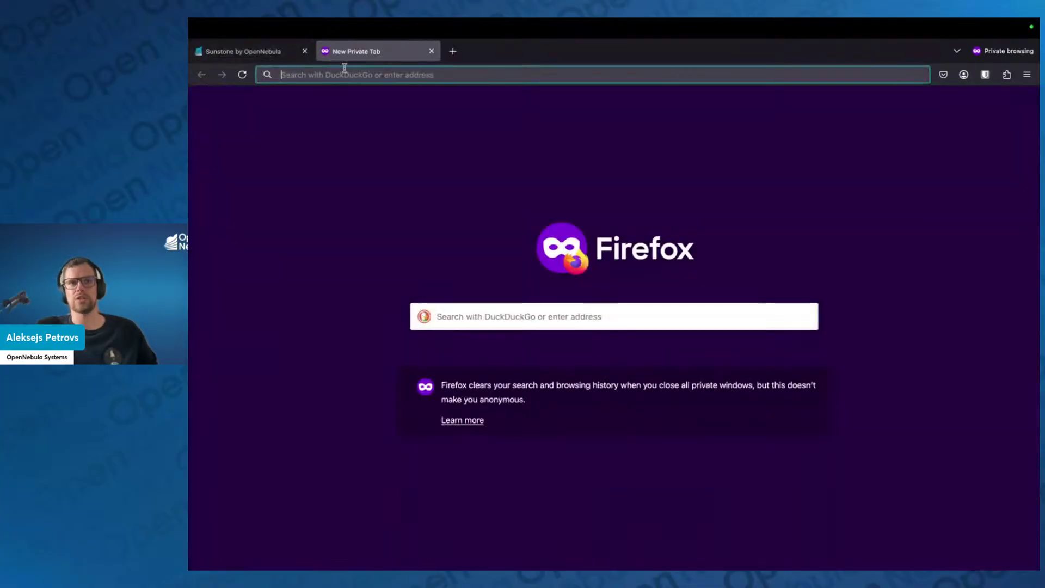
pyautogui.write('google.com/')
pyautogui.press('Return')
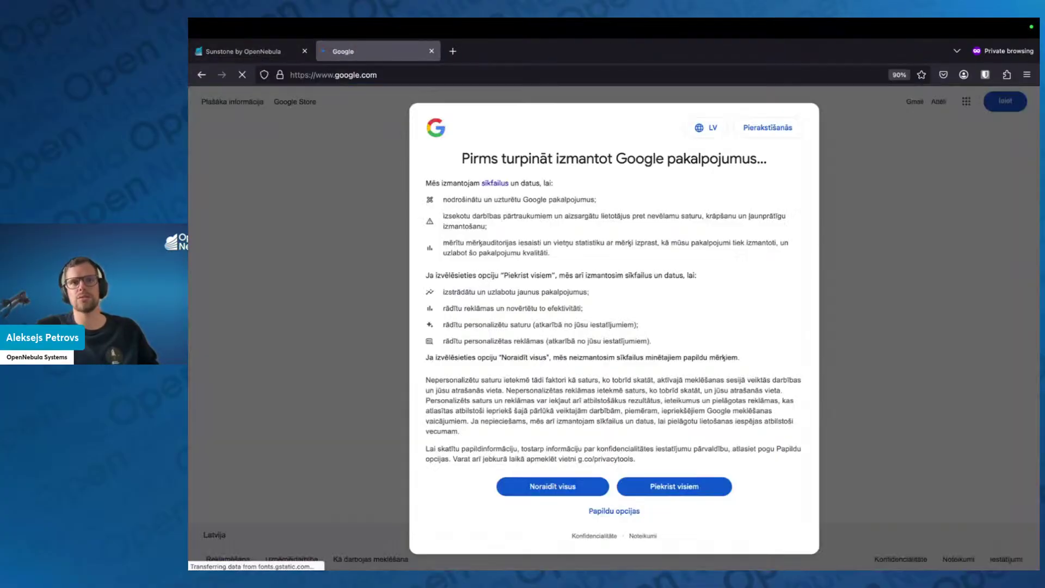
pyautogui.click(623, 488)
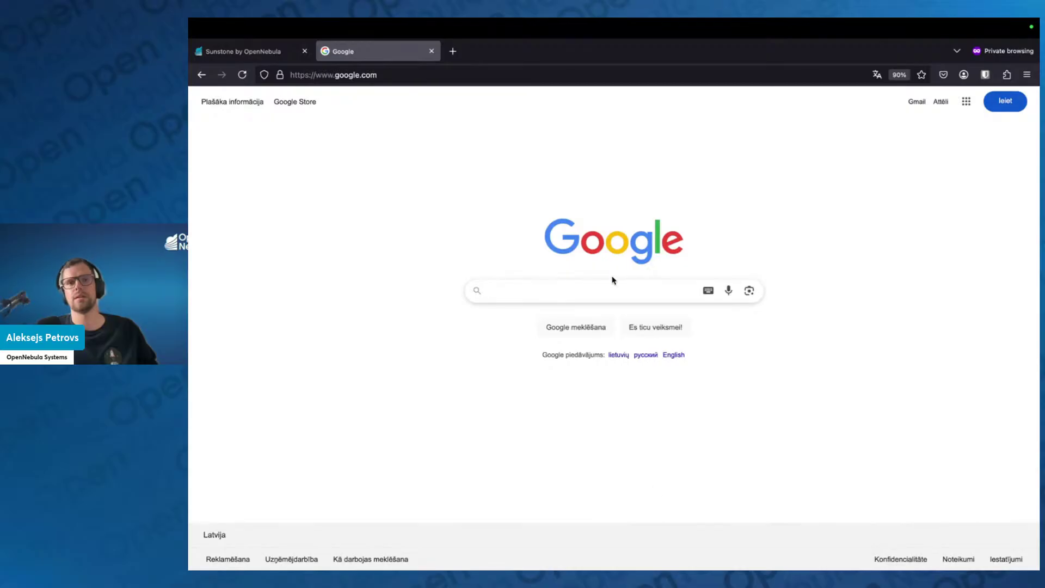
pyautogui.write('ope')
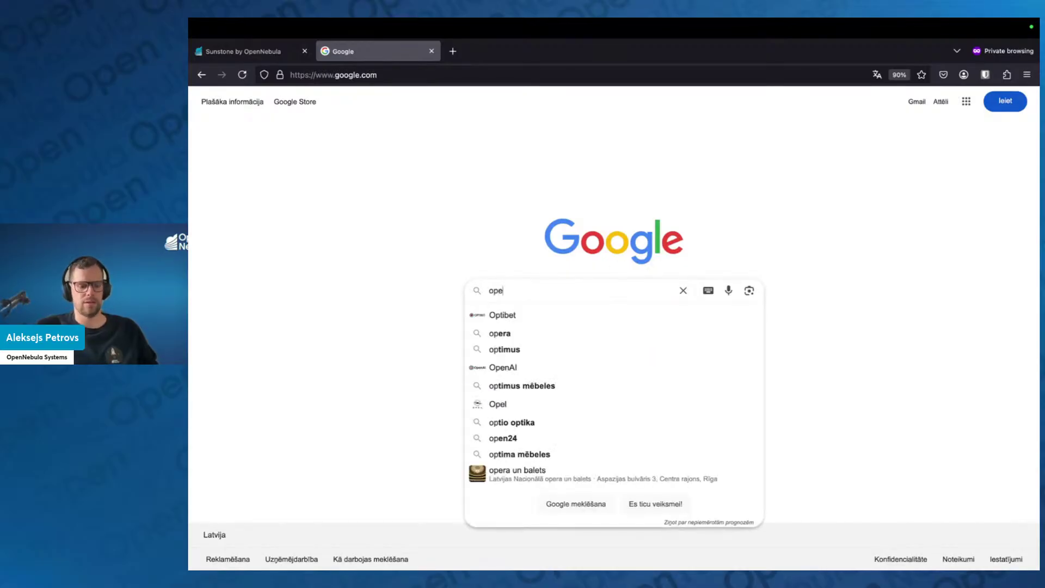
pyautogui.write('nnebula oneapps')
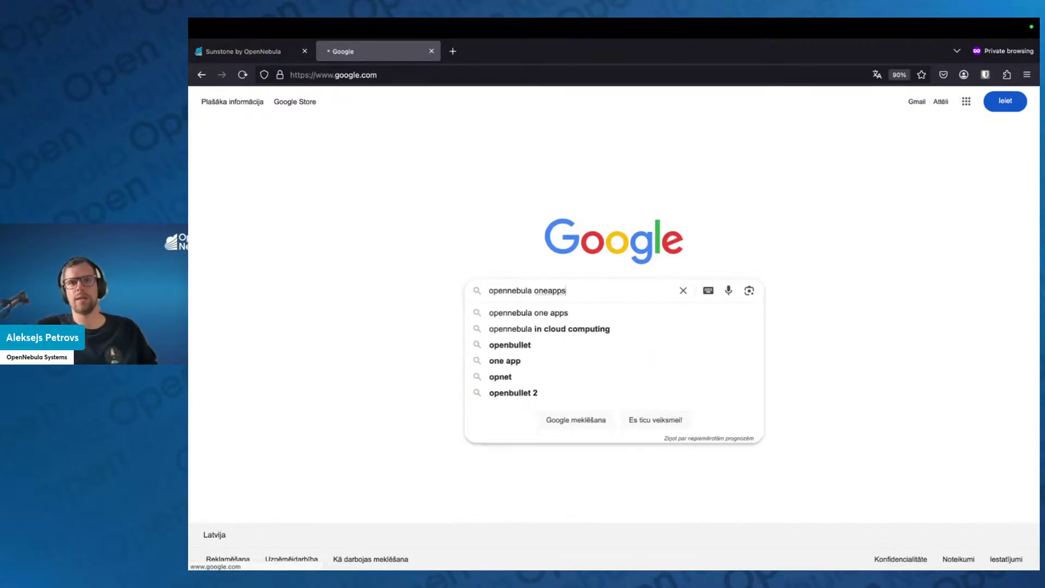
pyautogui.press('Return')
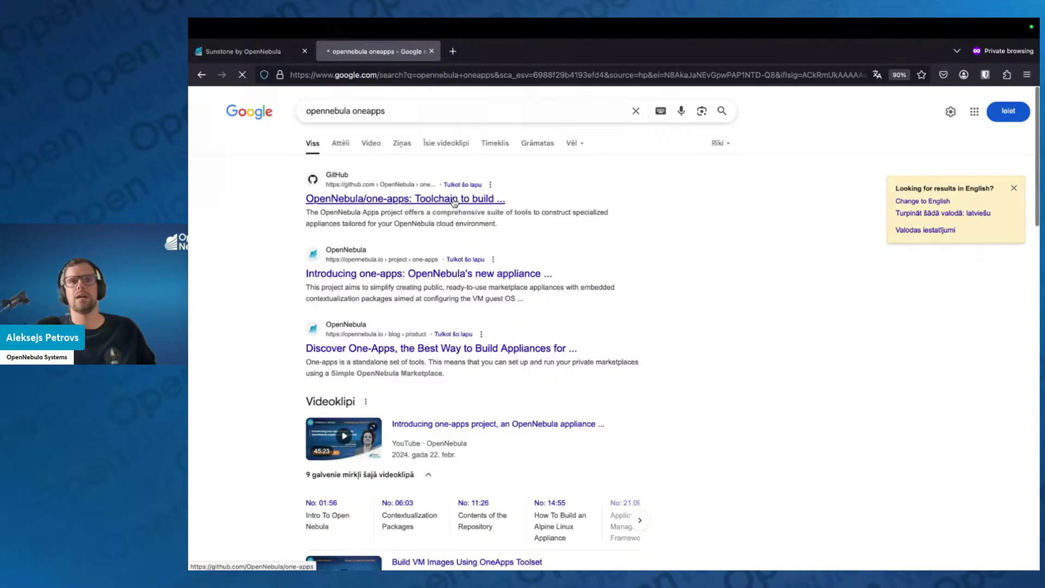
# Open the OpenNebula/one-apps GitHub wiki Home page, then return to the IPCEI-CIS slide
pyautogui.click(454, 200)
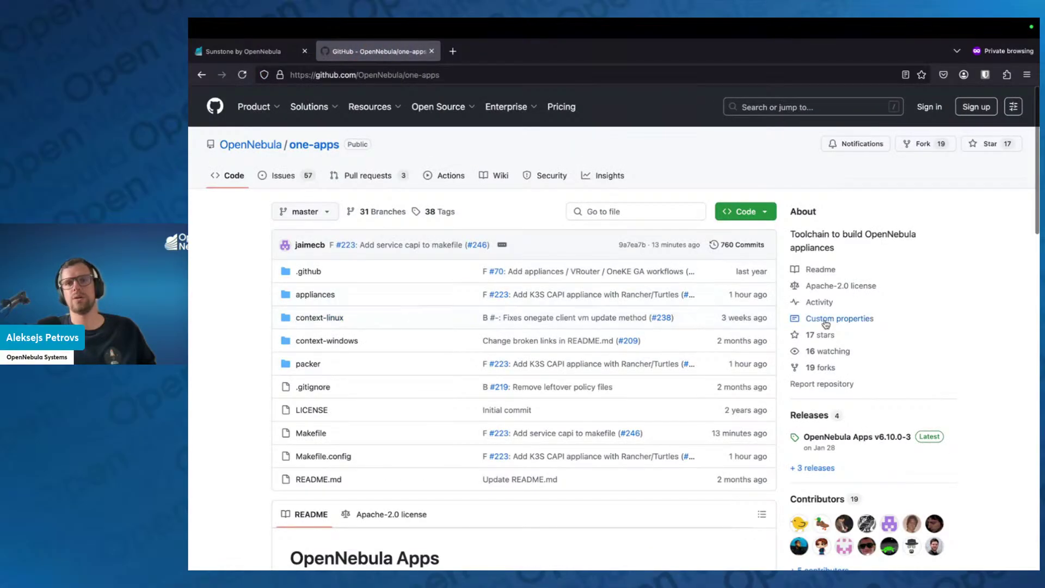
pyautogui.scroll(-3, 826, 324)
pyautogui.scroll(3, 680, 262)
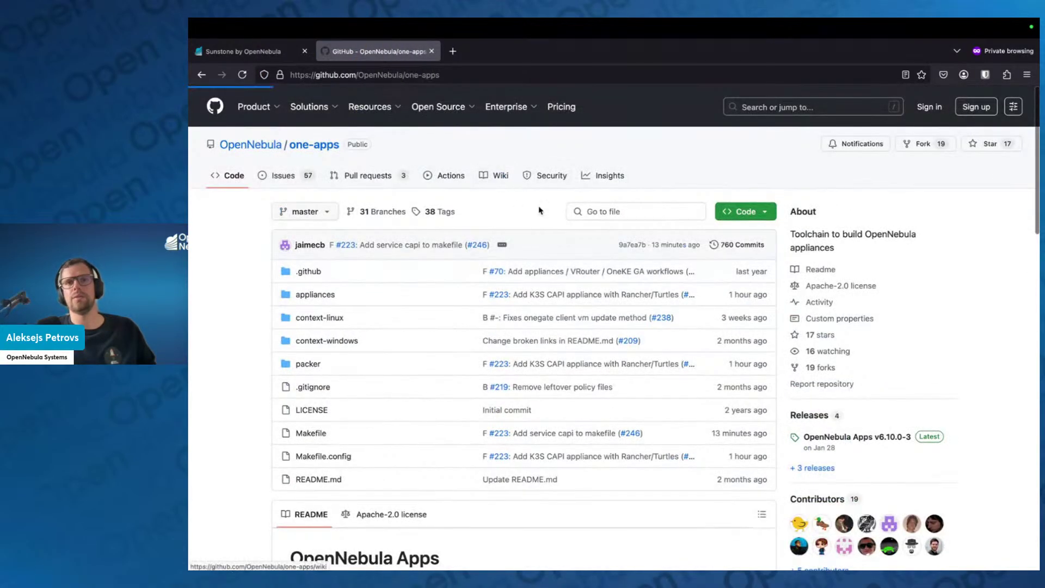
pyautogui.click(498, 176)
pyautogui.scroll(-1, 876, 381)
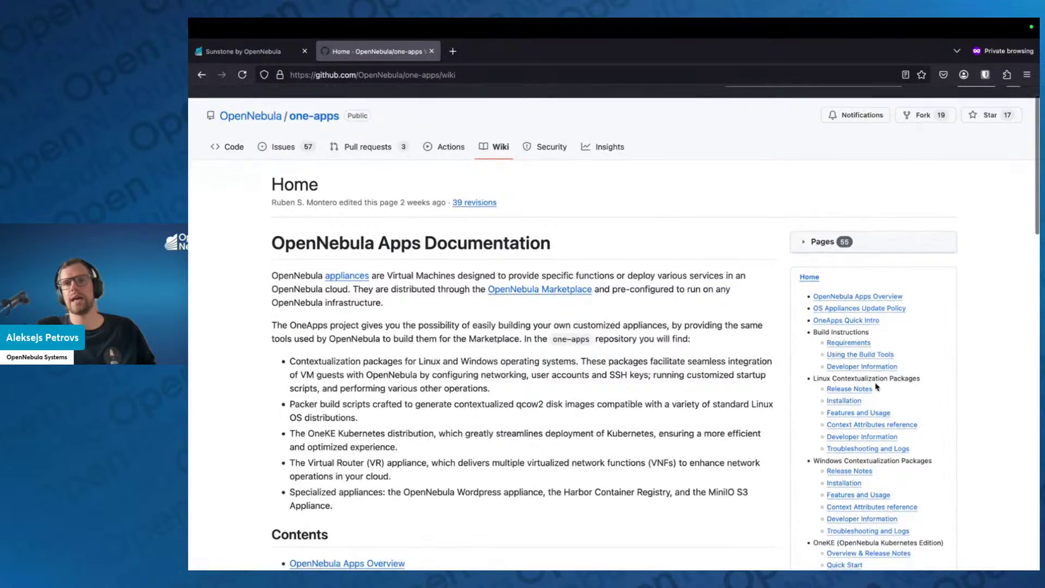
pyautogui.keyDown('ctrl'); pyautogui.scroll(3, 876, 386); pyautogui.keyUp('ctrl')
pyautogui.scroll(-2, 871, 353)
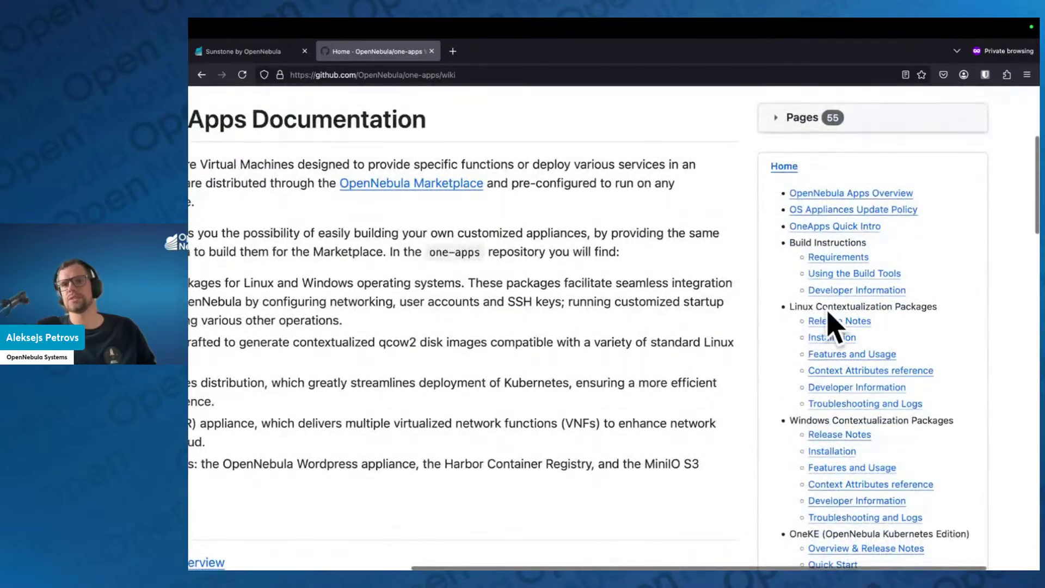
pyautogui.hscroll(-3, 849, 321)
pyautogui.scroll(-1, 849, 321)
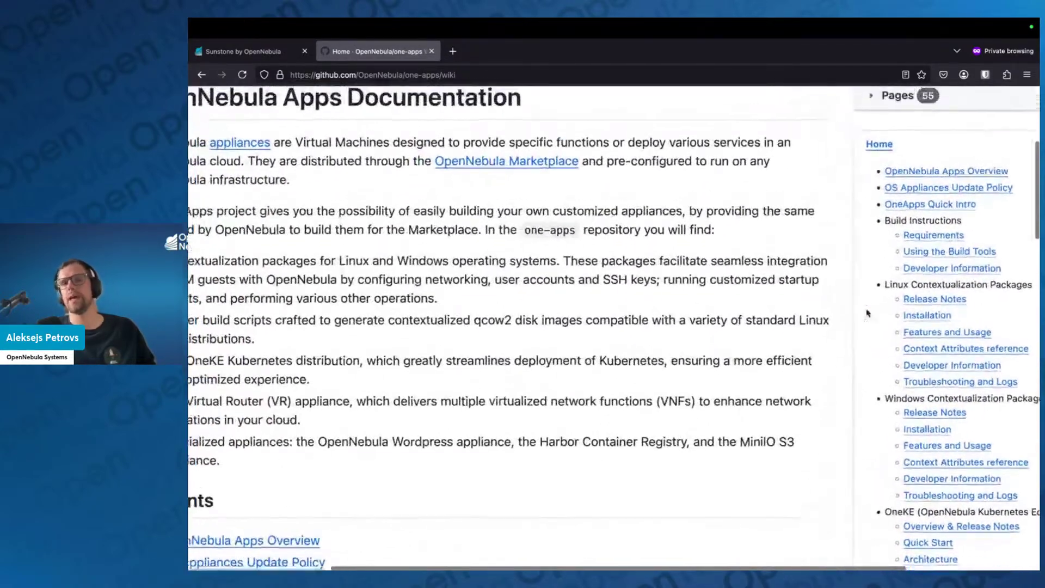
pyautogui.scroll(1, 866, 313)
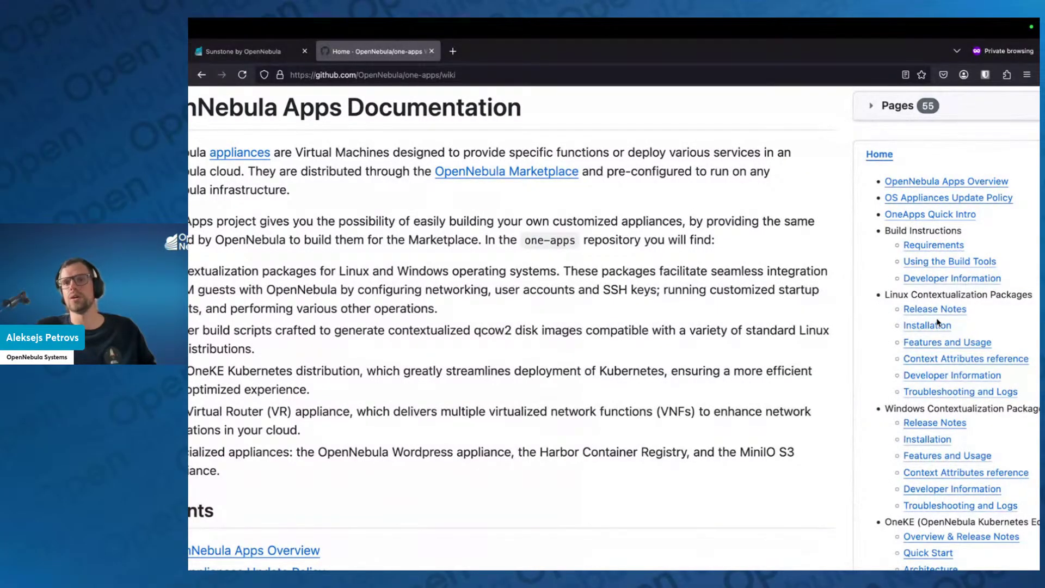
pyautogui.scroll(-3, 791, 322)
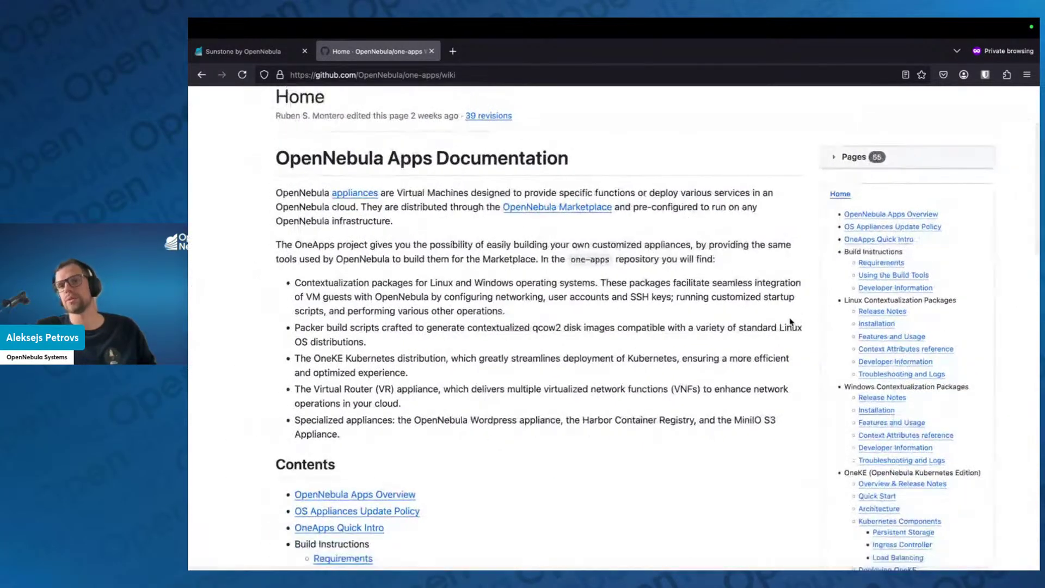
pyautogui.hotkey('ctrl', 'Left')
pyautogui.hotkey('ctrl', 'Left')
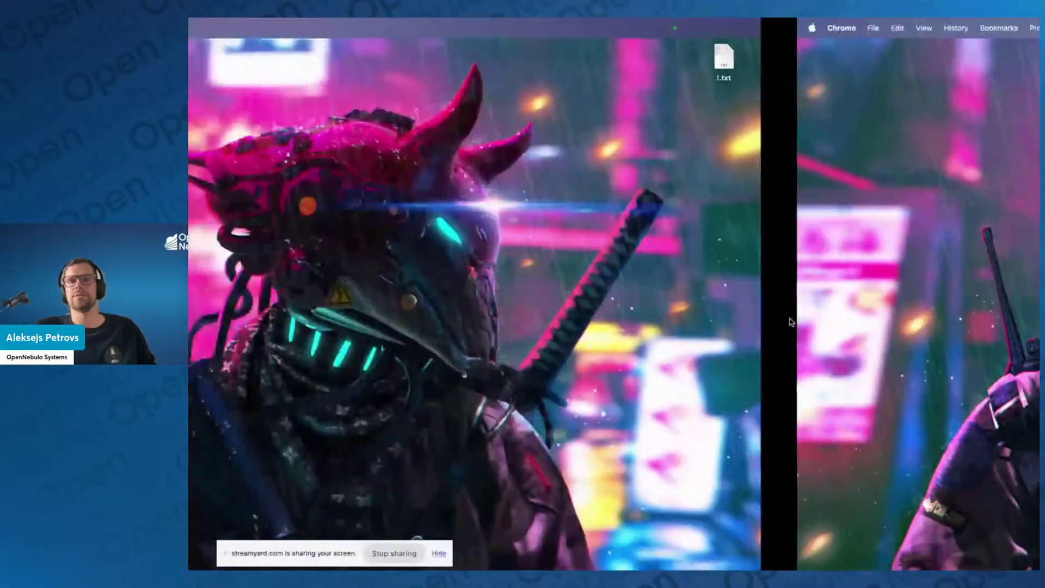
pyautogui.hotkey('ctrl', 'Right')
pyautogui.hotkey('ctrl', 'Right')
pyautogui.hotkey('ctrl', 'Right')
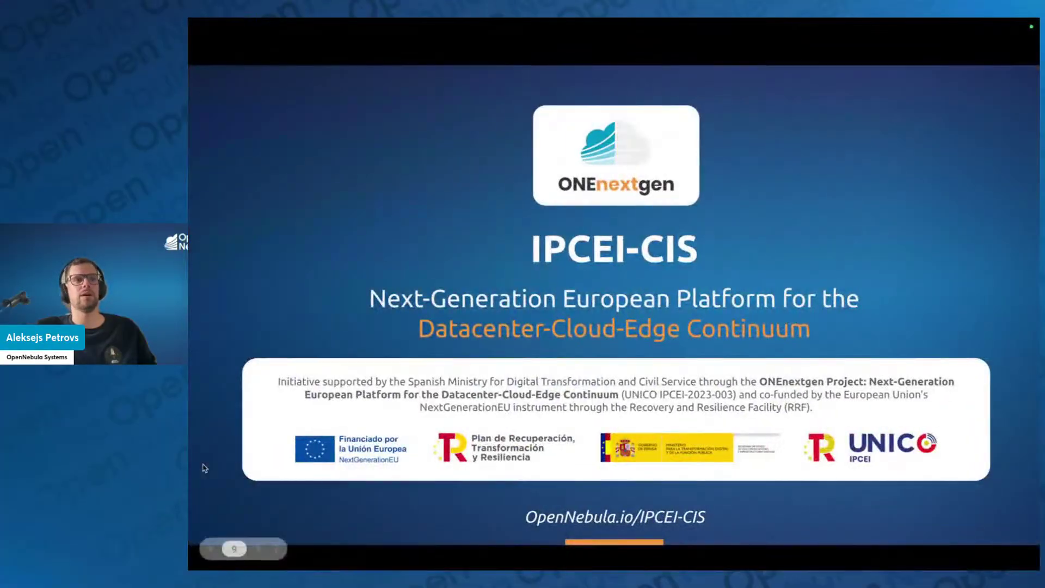